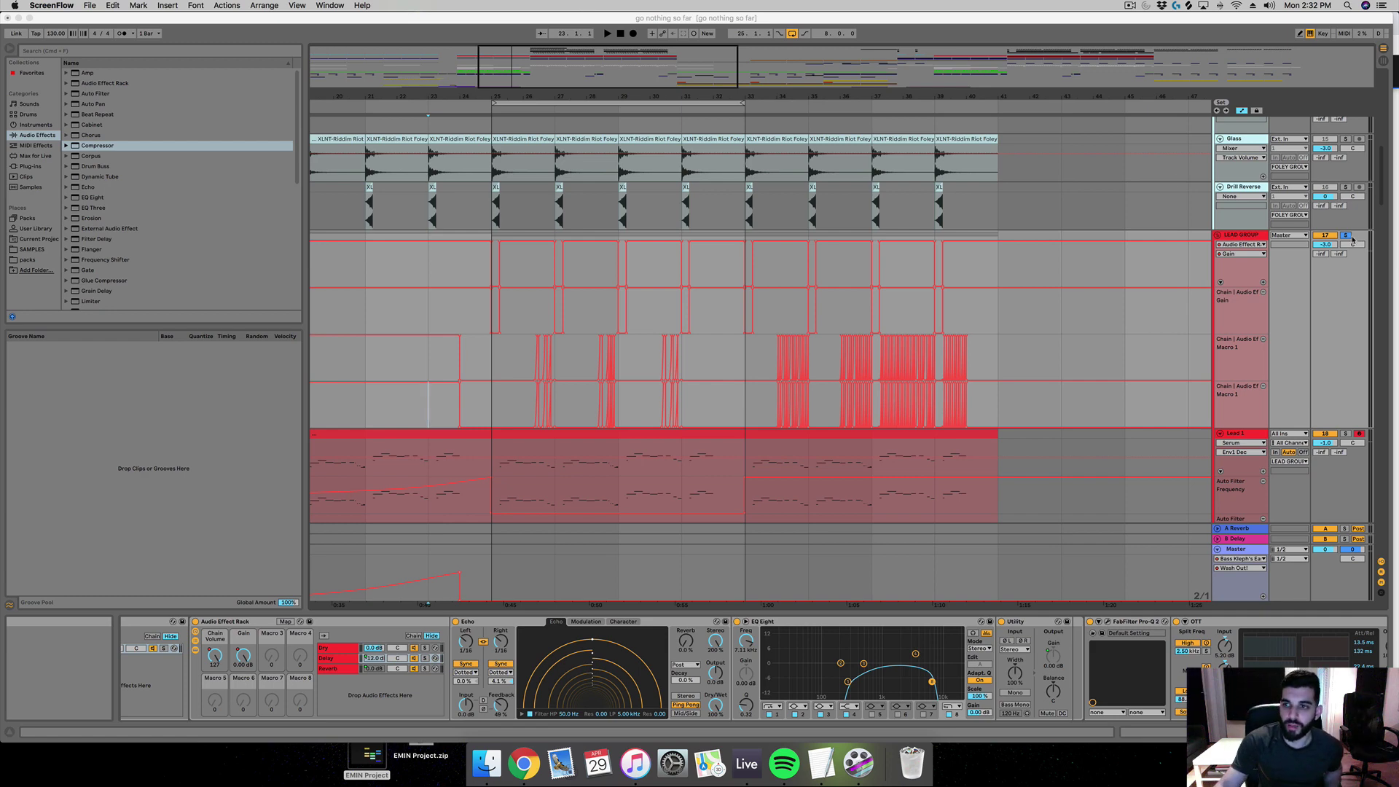
Step: Play the arrangement from bar 23 and listen to how the lead group comes in
{"action": "left_click", "coordinate": [684, 347]}
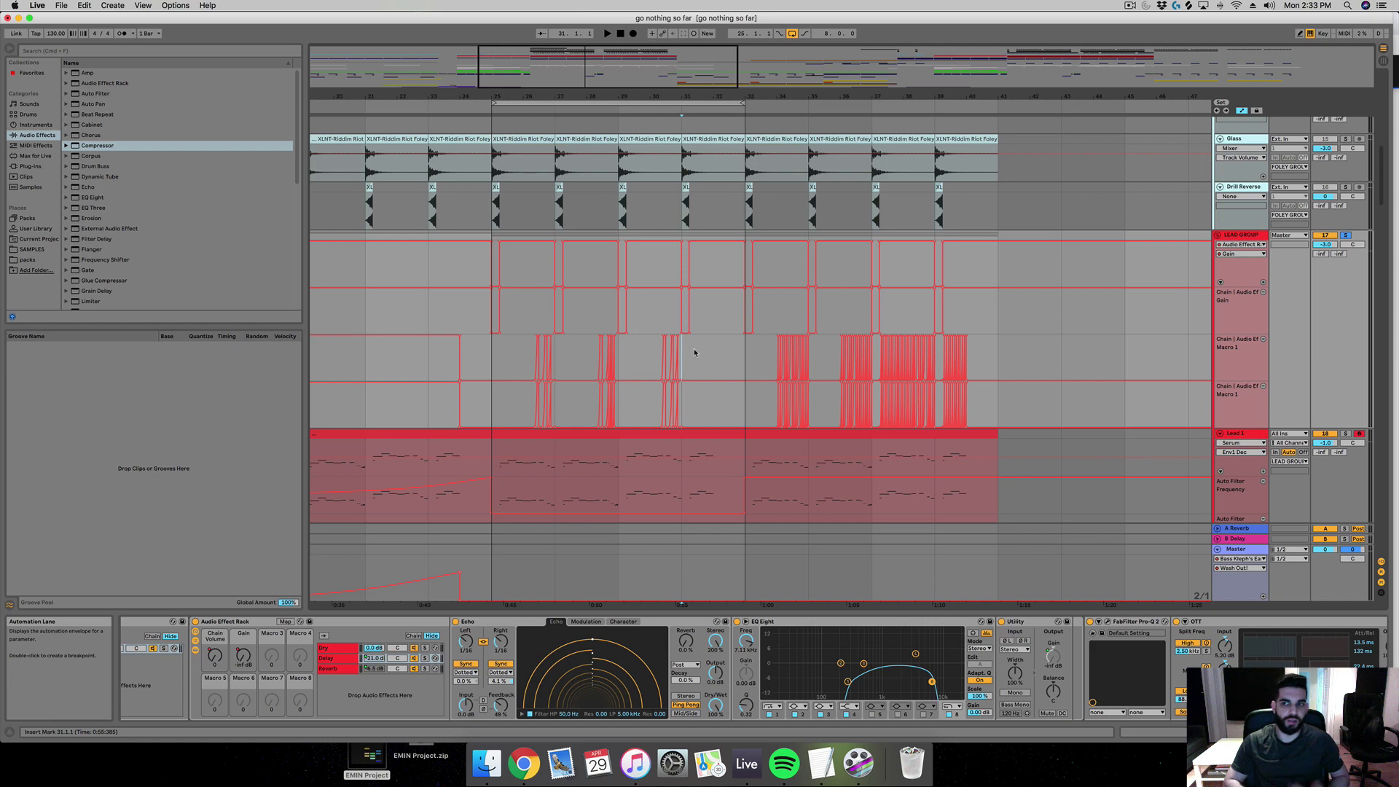
{"action": "left_click", "coordinate": [499, 363]}
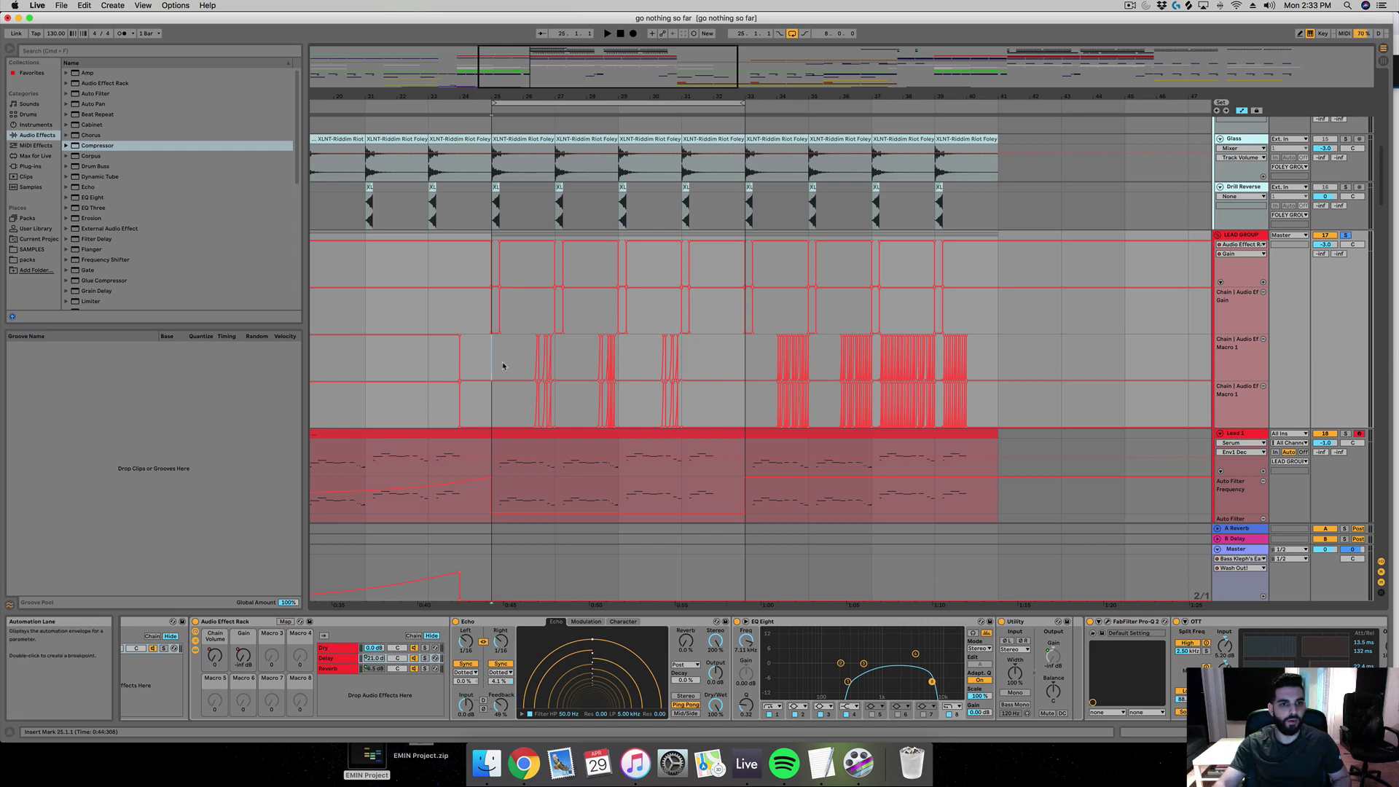
{"action": "left_click", "coordinate": [435, 363]}
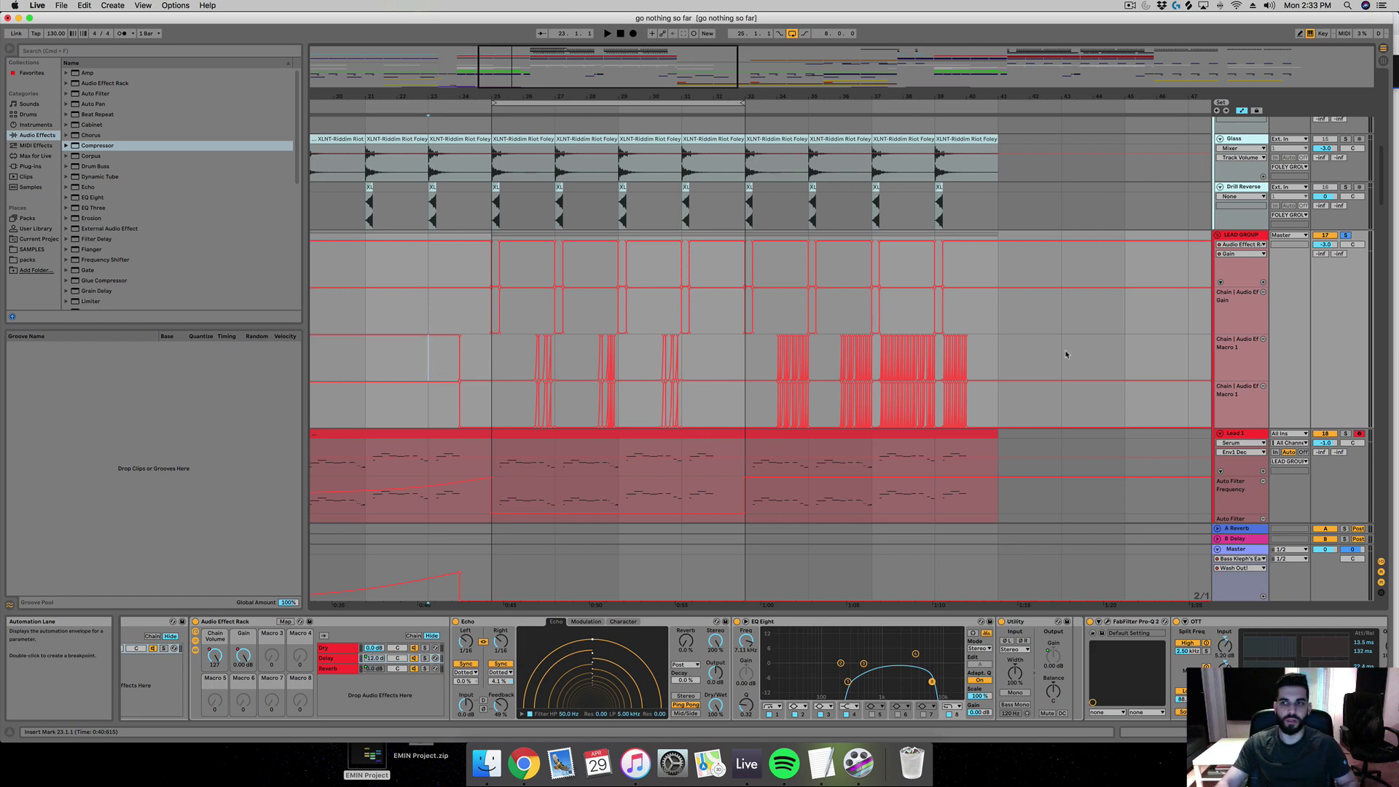
{"action": "key", "text": "space"}
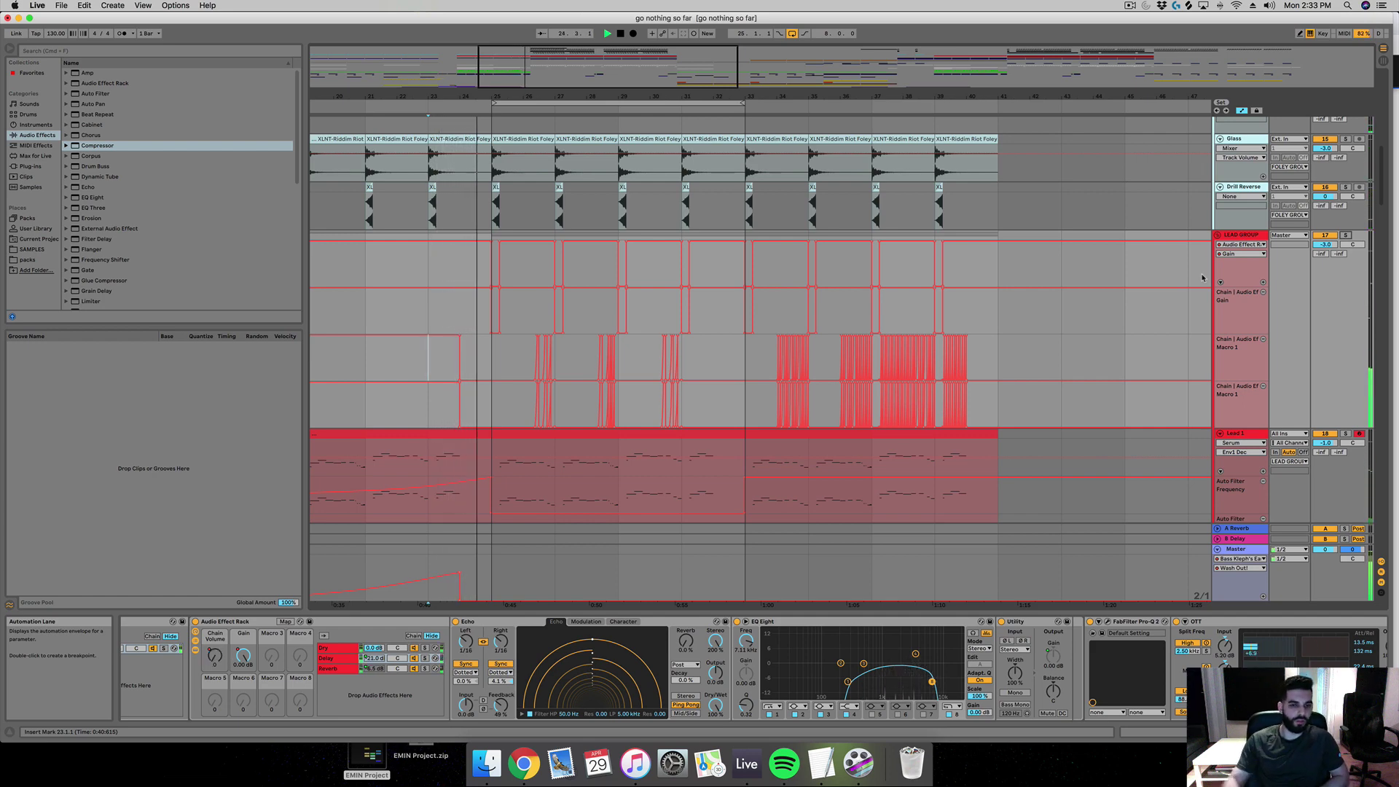
{"action": "scroll", "coordinate": [1089, 658], "scroll_direction": "left", "scroll_amount": 5}
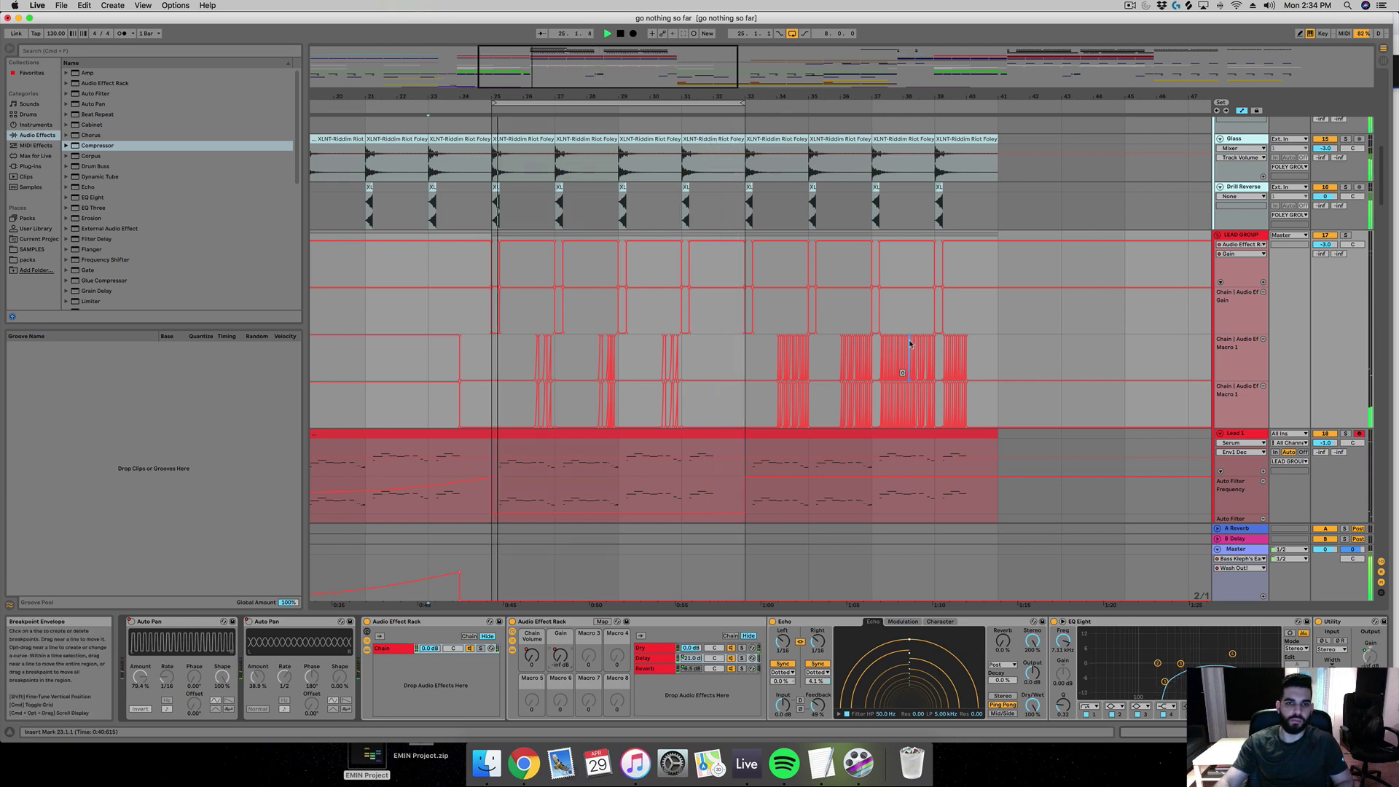
{"action": "left_click_drag", "start_coordinate": [546, 107], "coordinate": [592, 144]}
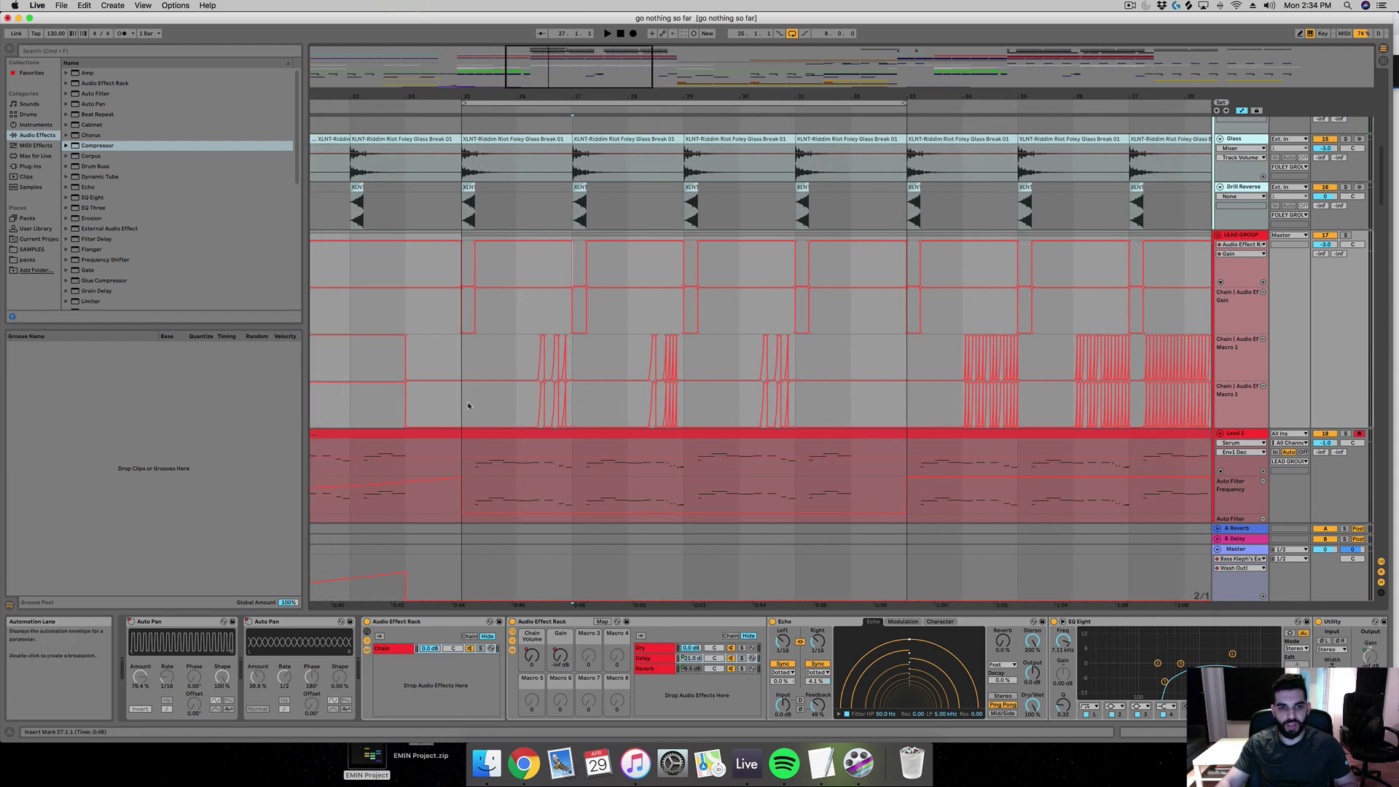
Step: Solo the Lead 2 track and play it from bar 25
{"action": "scroll", "coordinate": [477, 457], "scroll_direction": "down", "scroll_amount": 5}
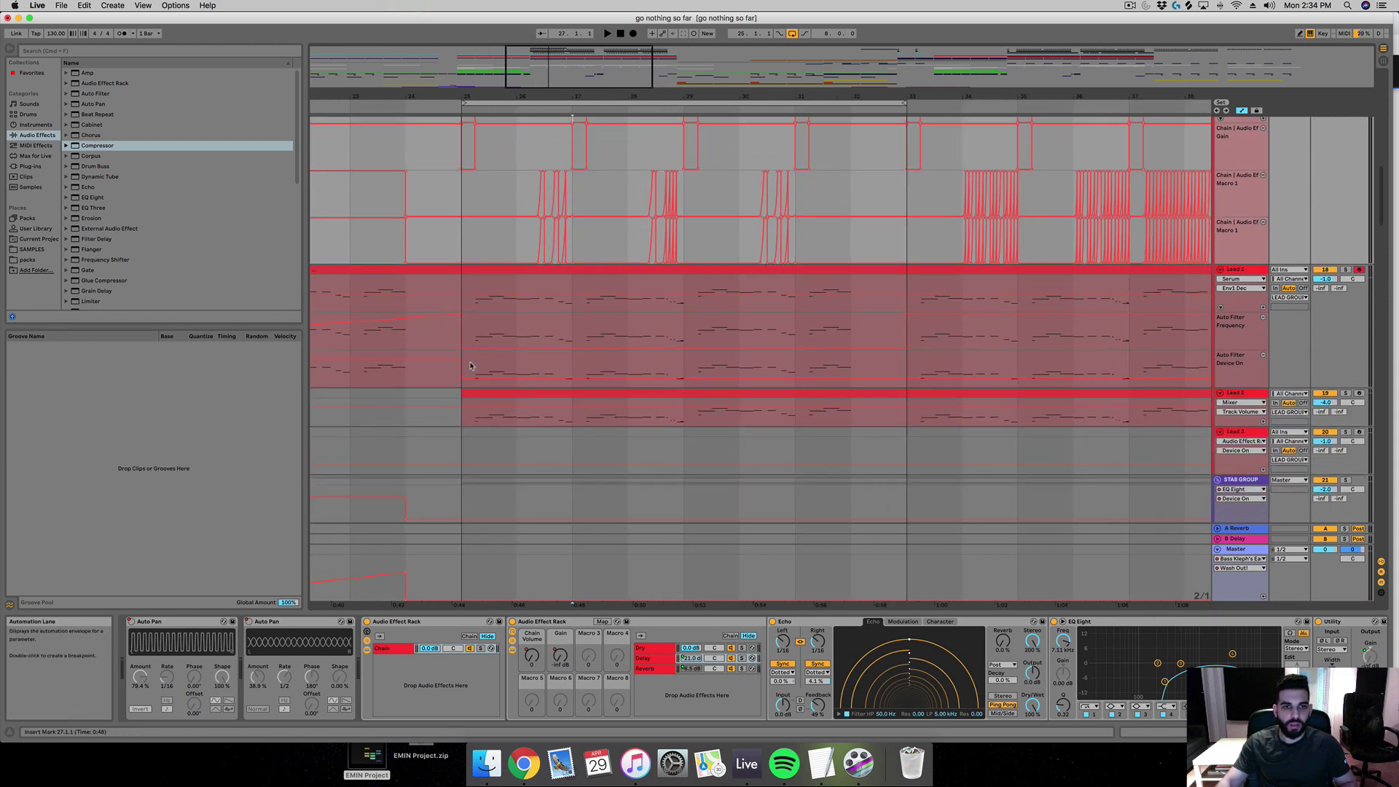
{"action": "left_click", "coordinate": [464, 405]}
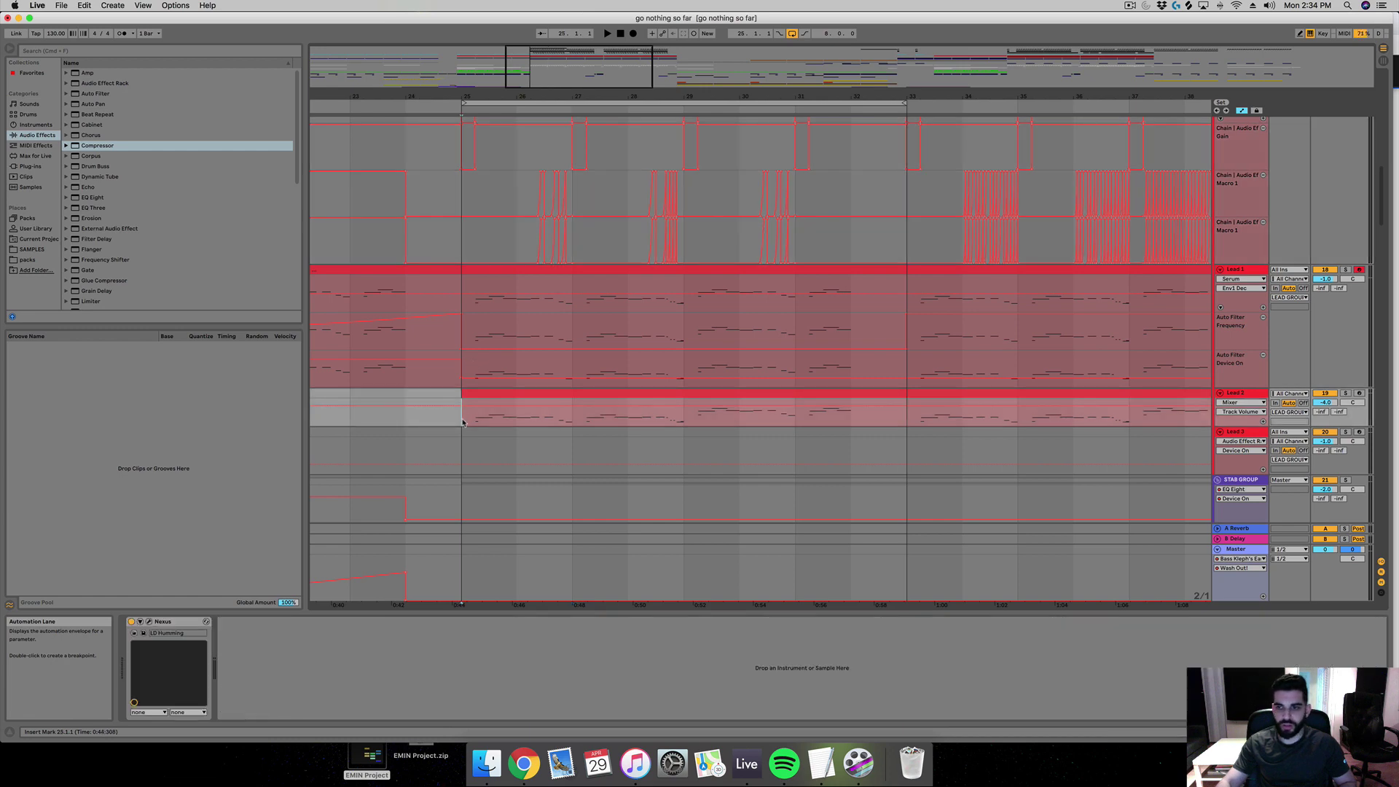
{"action": "left_click", "coordinate": [467, 312]}
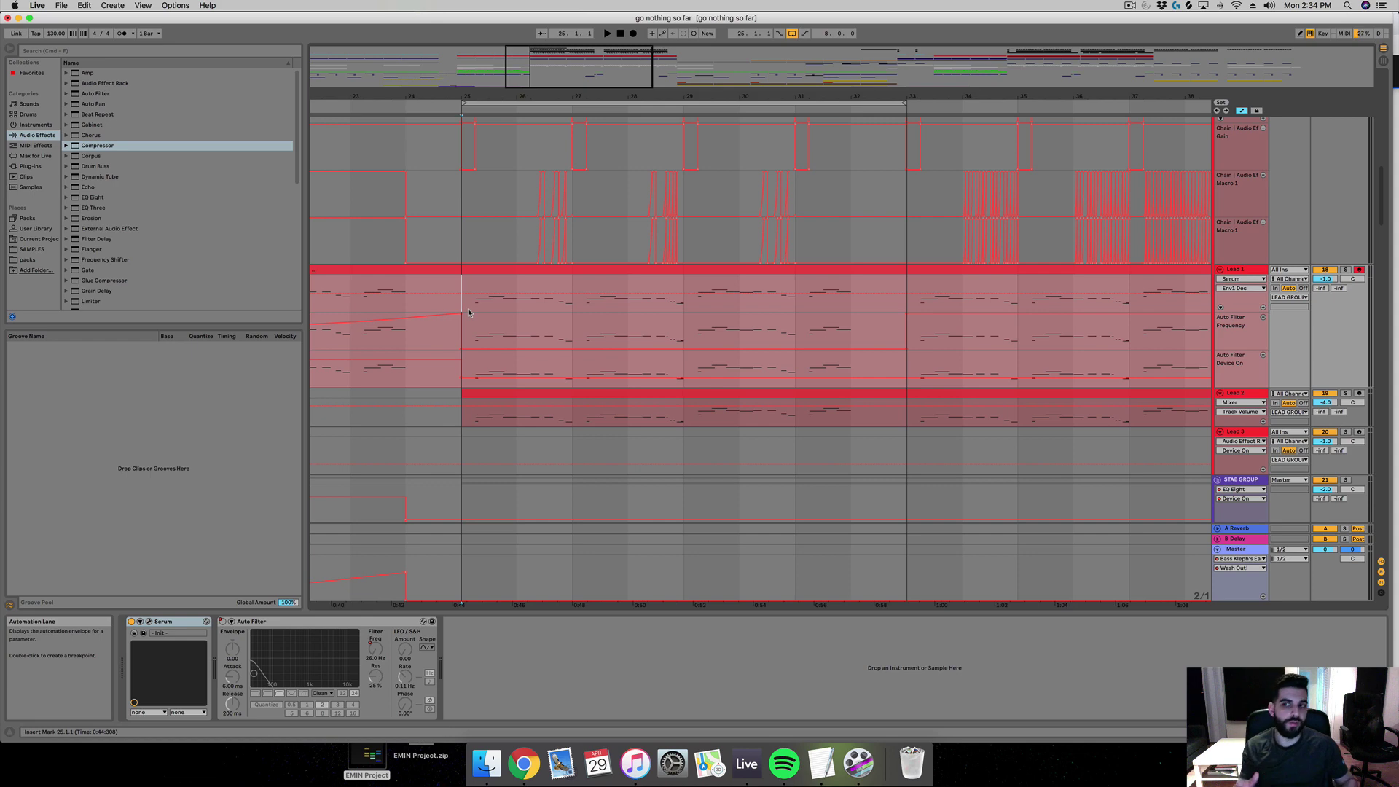
{"action": "key", "text": "space"}
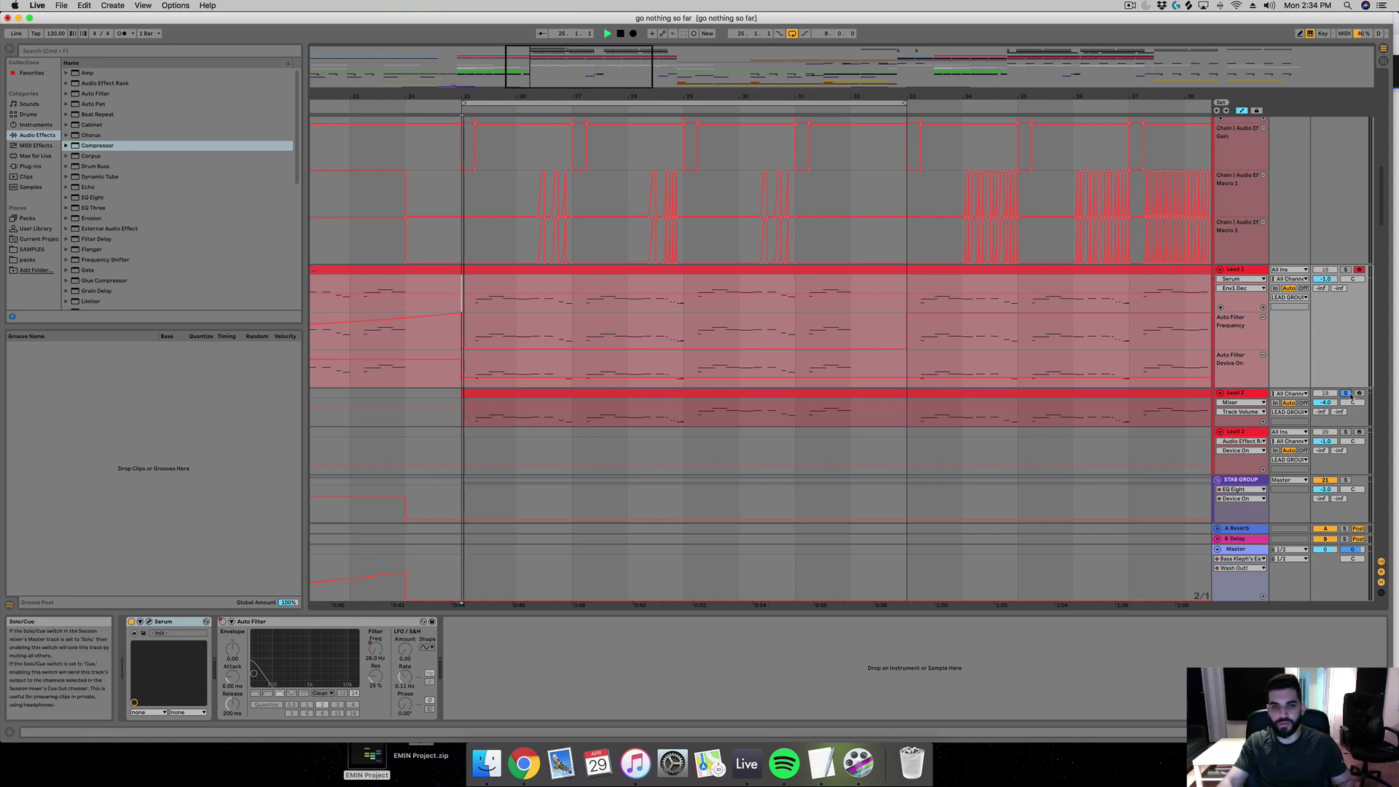
{"action": "left_click", "coordinate": [1345, 394]}
{"action": "key", "text": "space"}
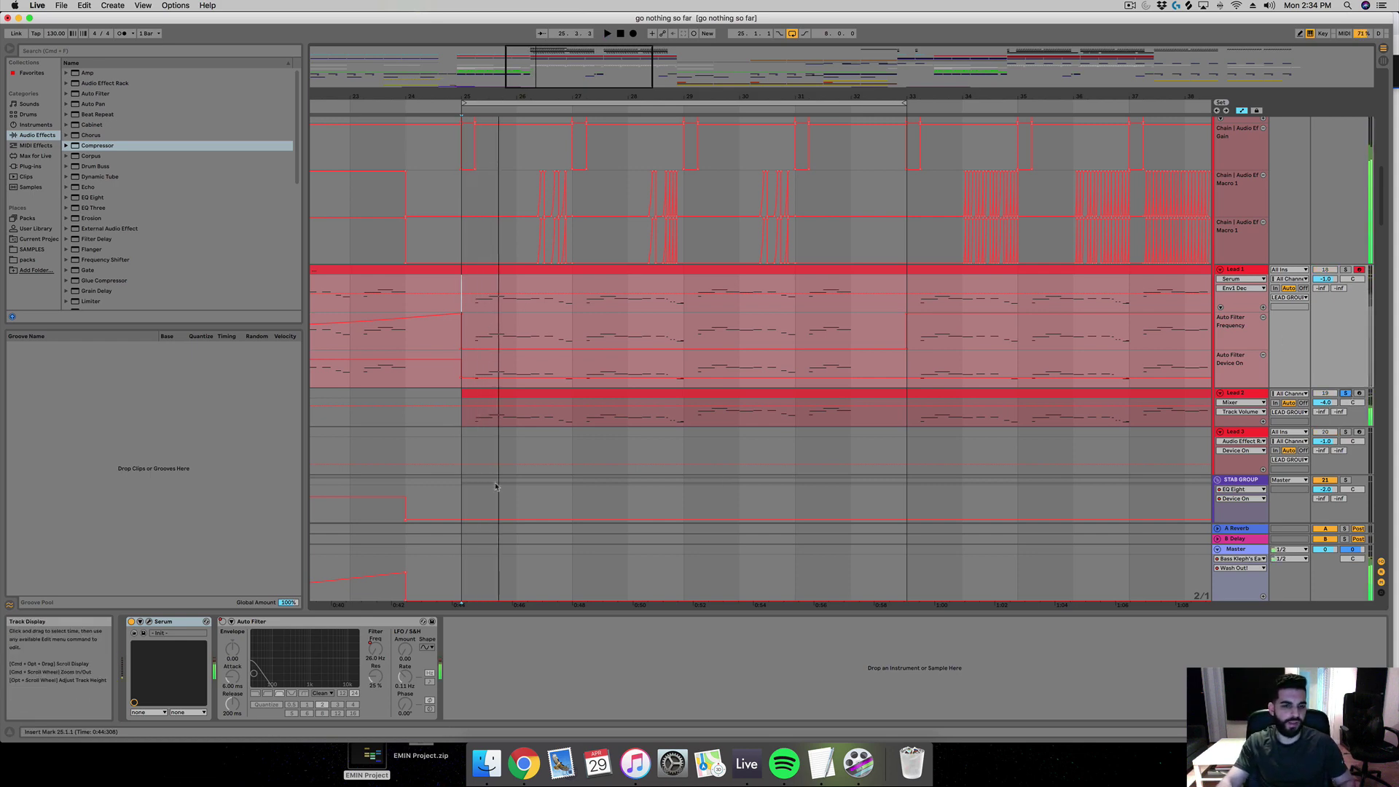
Step: Examine the library and modulation pages of Lead 2's Nexus preset LD Humming, close the plug-in and play the track from bar 25
{"action": "left_click", "coordinate": [461, 426]}
{"action": "left_click", "coordinate": [150, 622]}
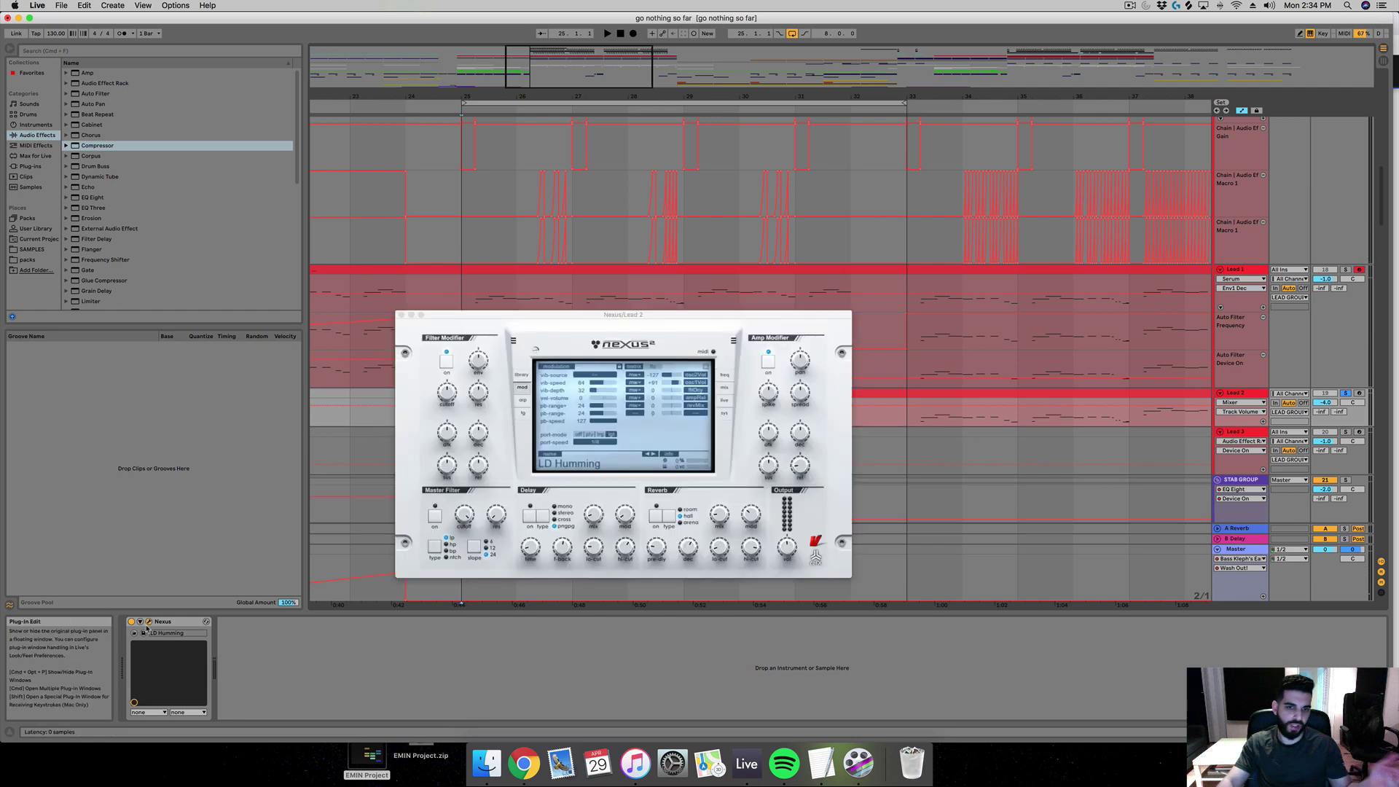
{"action": "left_click", "coordinate": [522, 375]}
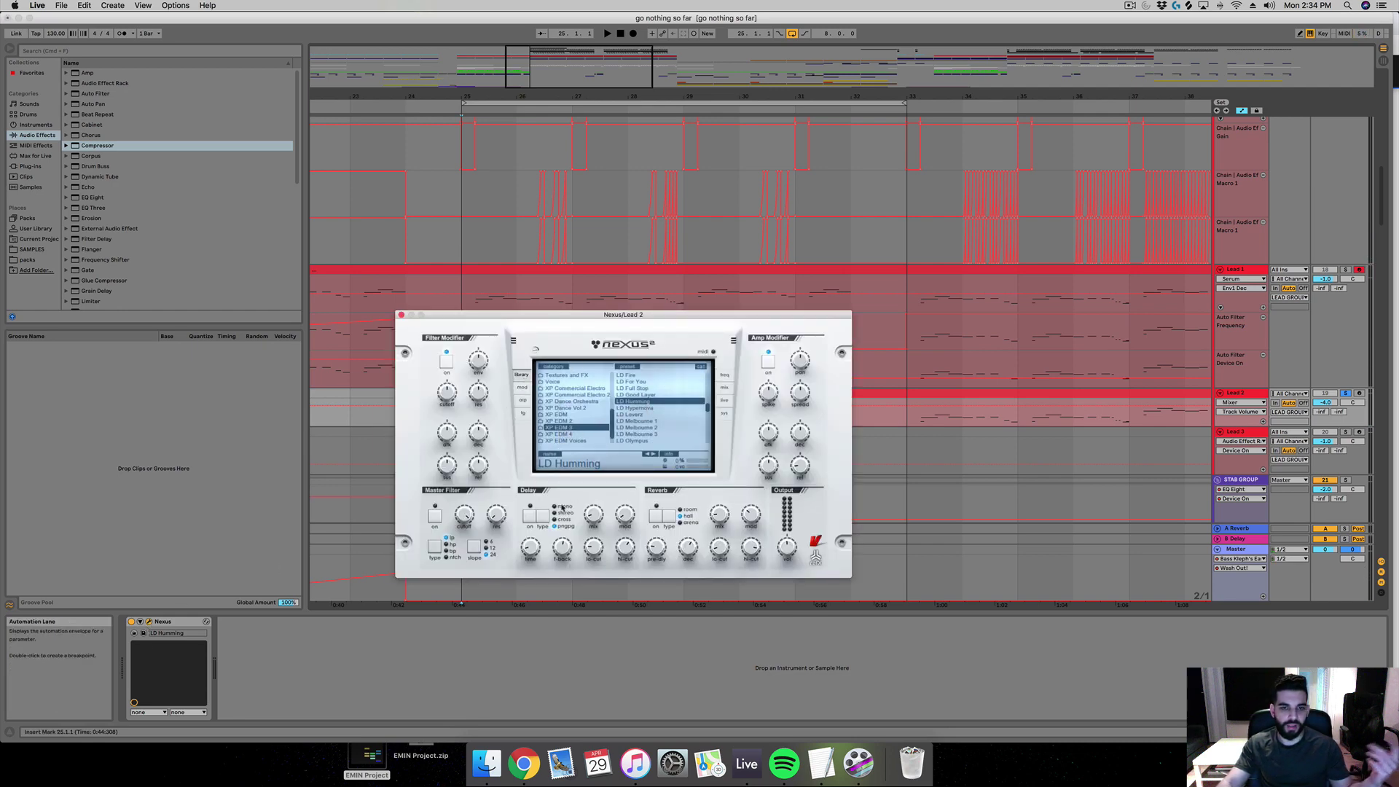
{"action": "left_click", "coordinate": [522, 387]}
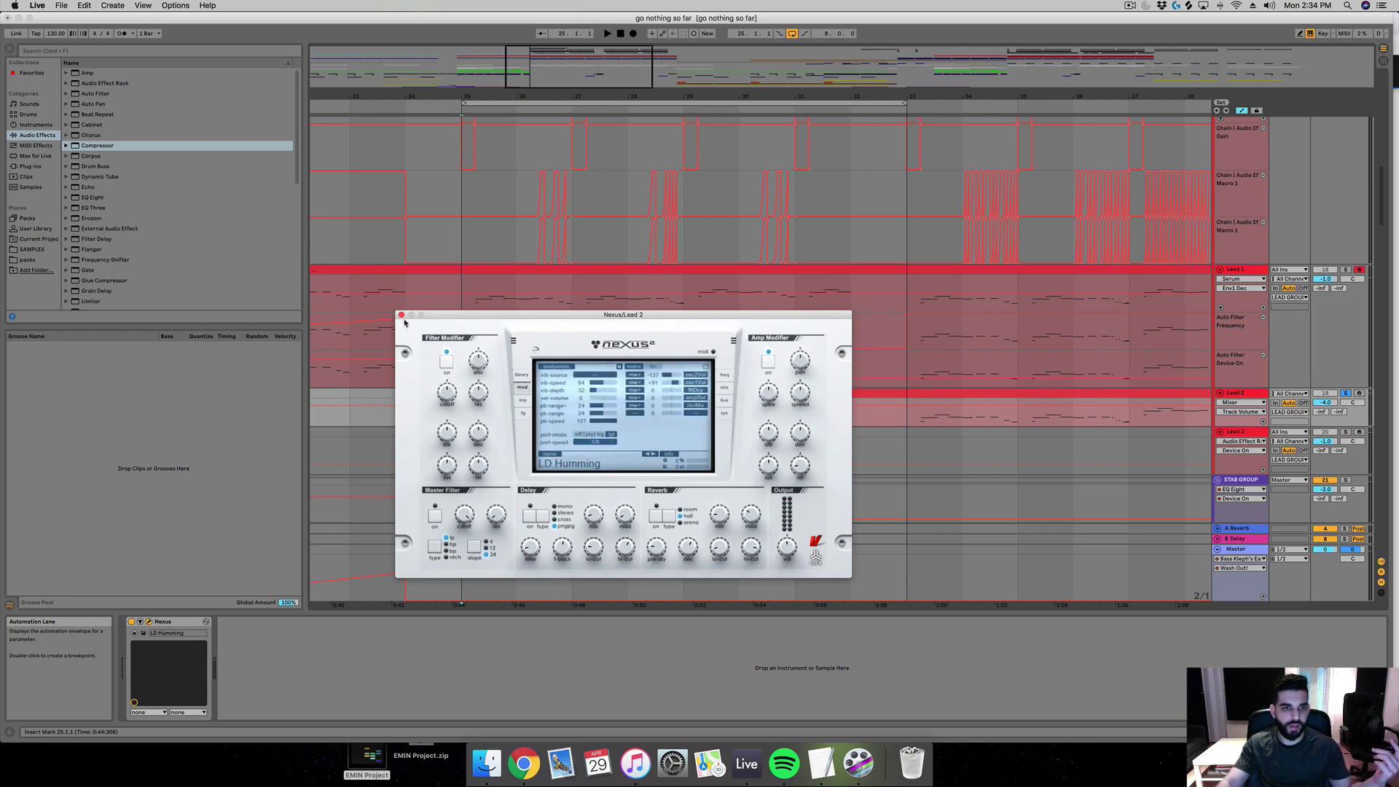
{"action": "key", "text": "super+alt+p"}
{"action": "left_click", "coordinate": [143, 623]}
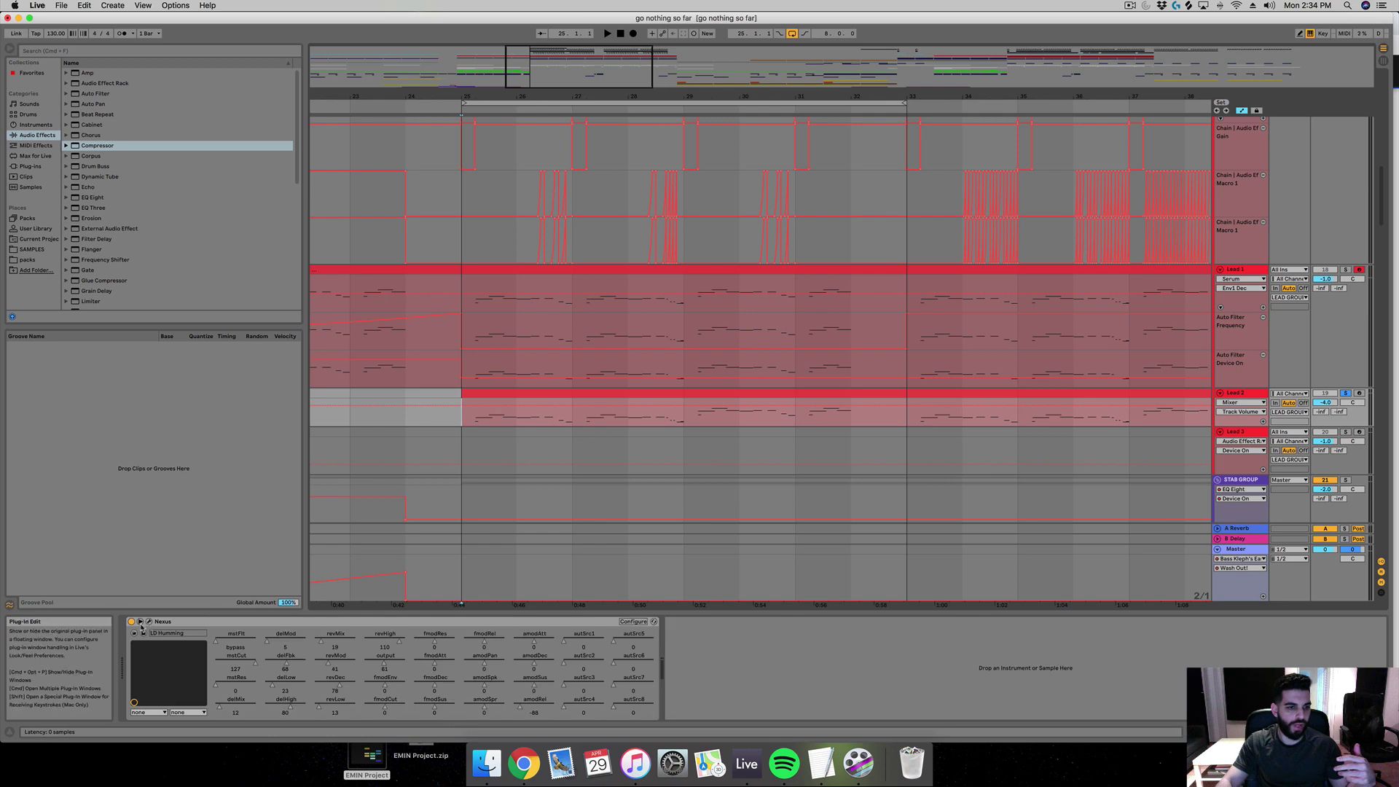
{"action": "left_click", "coordinate": [143, 623]}
{"action": "key", "text": "space"}
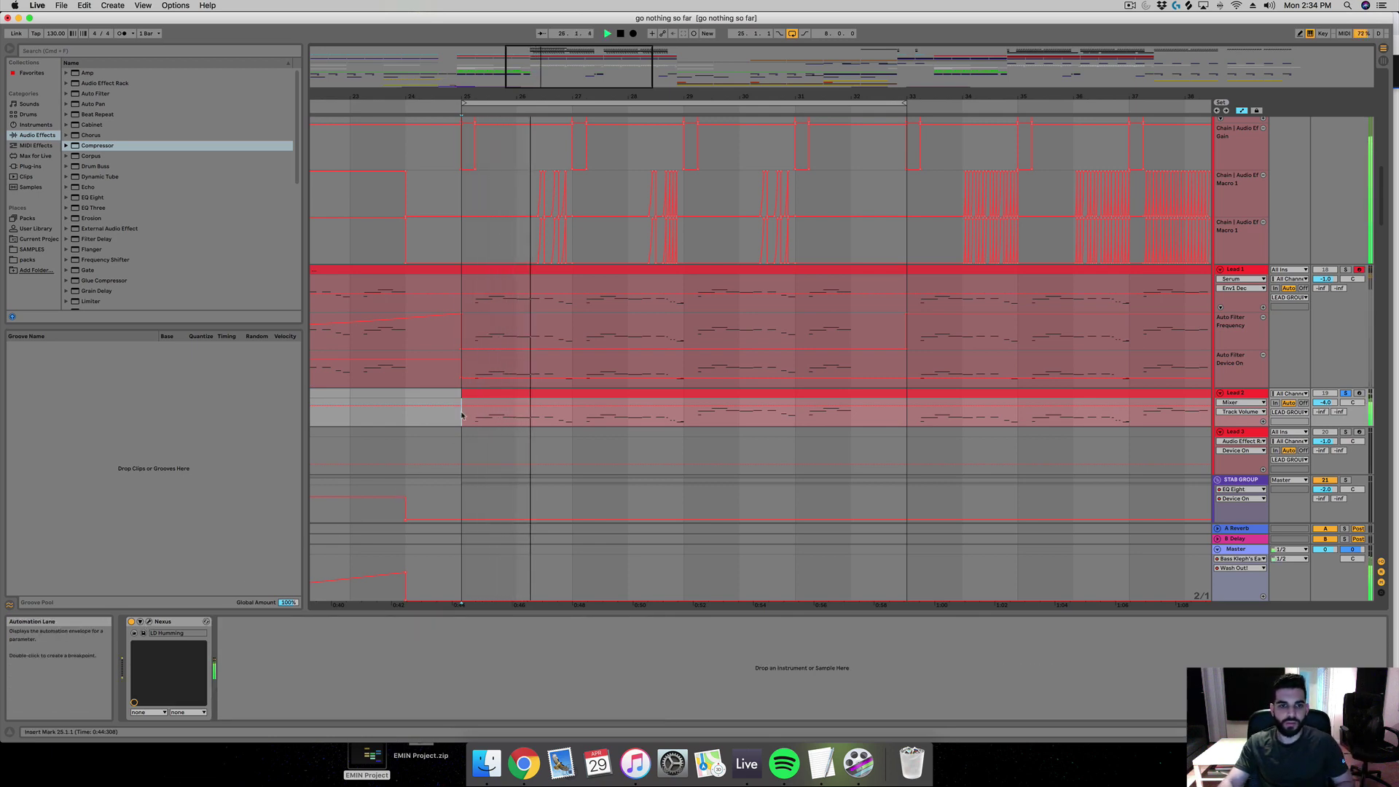
{"action": "key", "text": "space"}
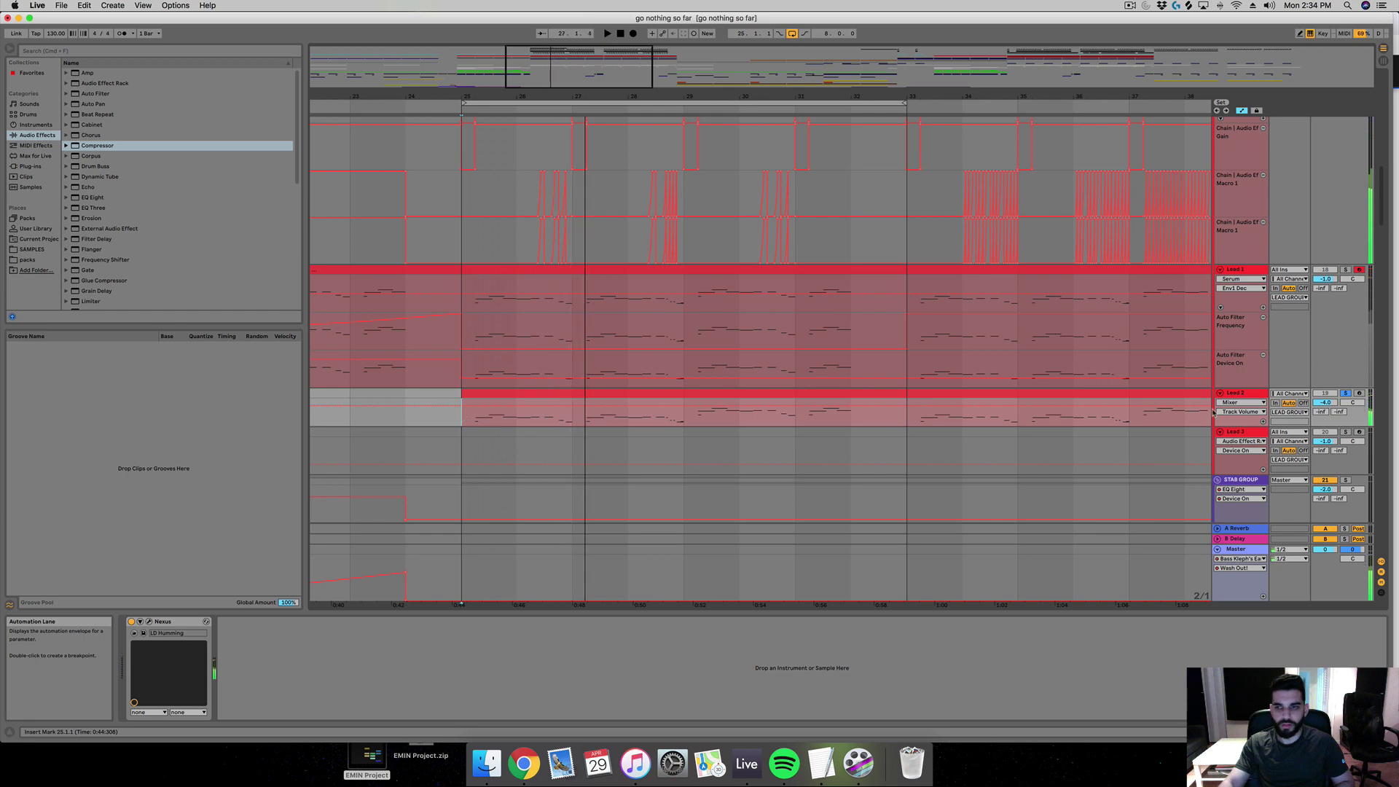
Step: Solo the Lead 1 track, play it from bar 25 and open its Serum instrument
{"action": "left_click", "coordinate": [1345, 270]}
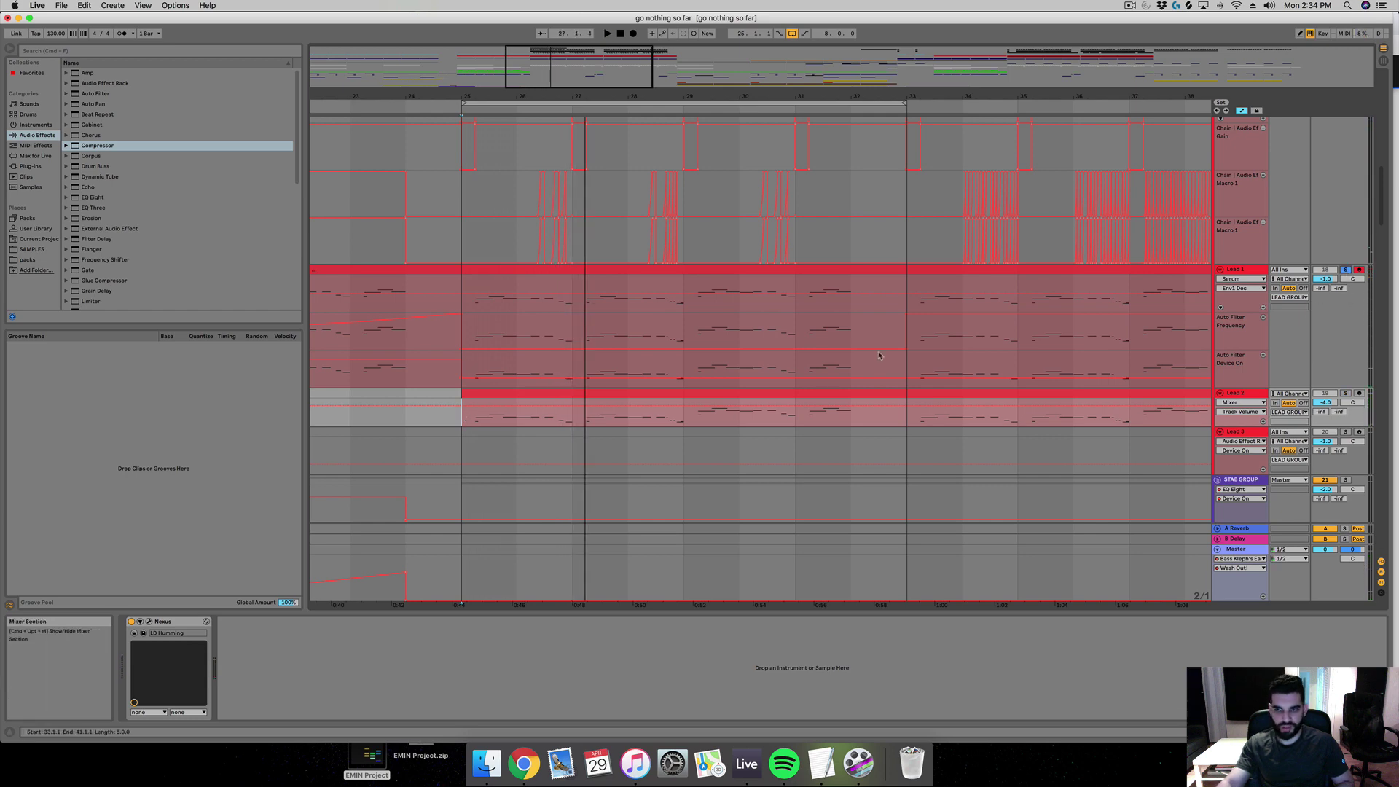
{"action": "left_click", "coordinate": [468, 286]}
{"action": "key", "text": "space"}
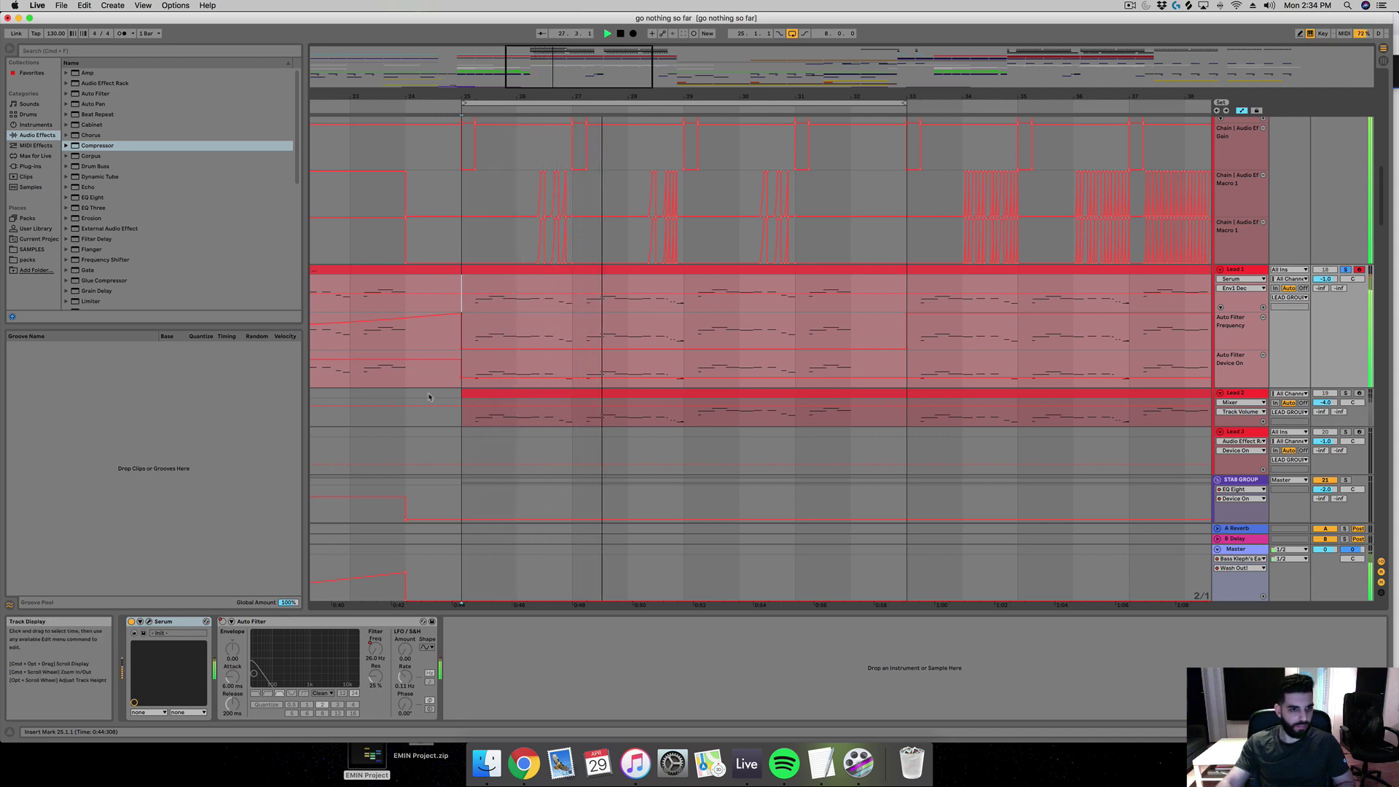
{"action": "left_click", "coordinate": [147, 623]}
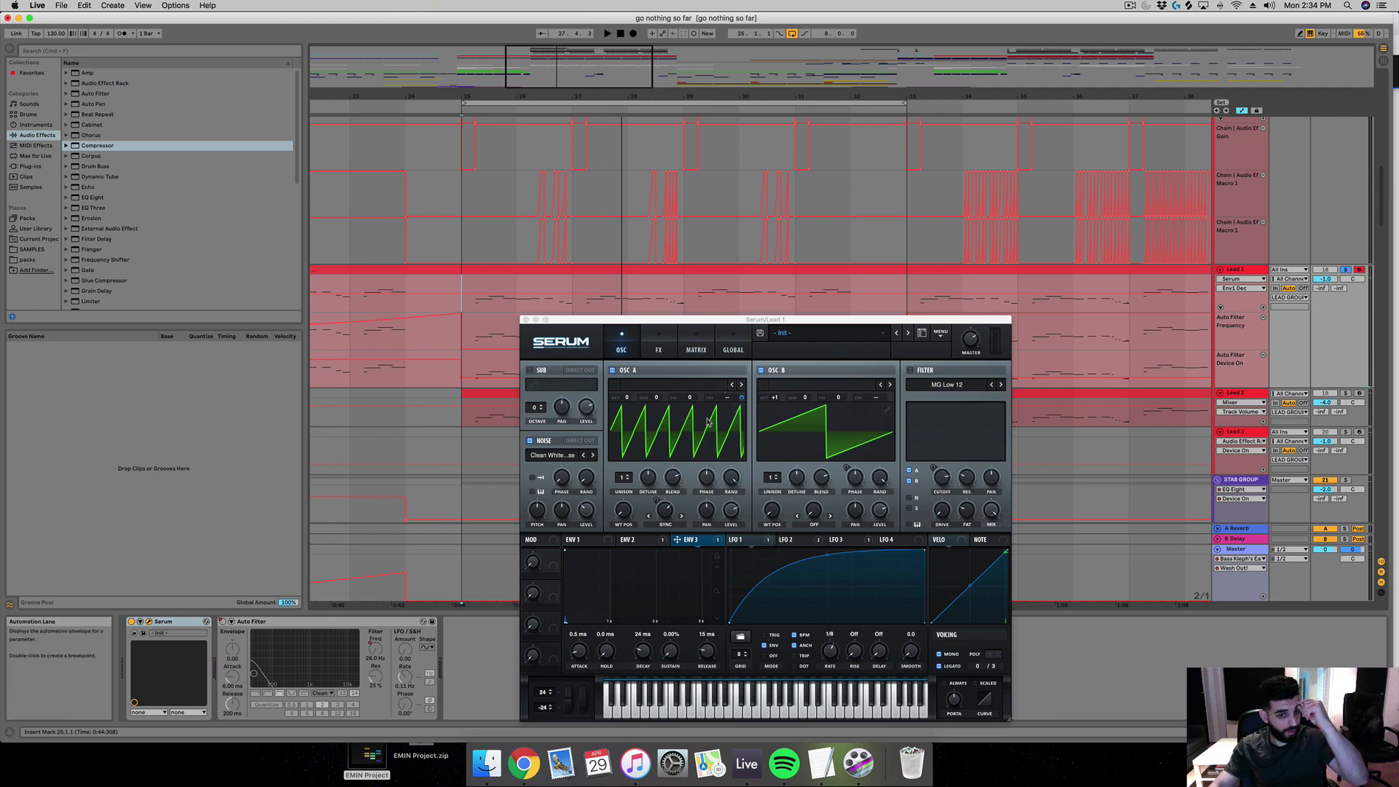
Step: Try turning OSC A's Sync warp all the way down in Serum and undo it
{"action": "left_click", "coordinate": [845, 539]}
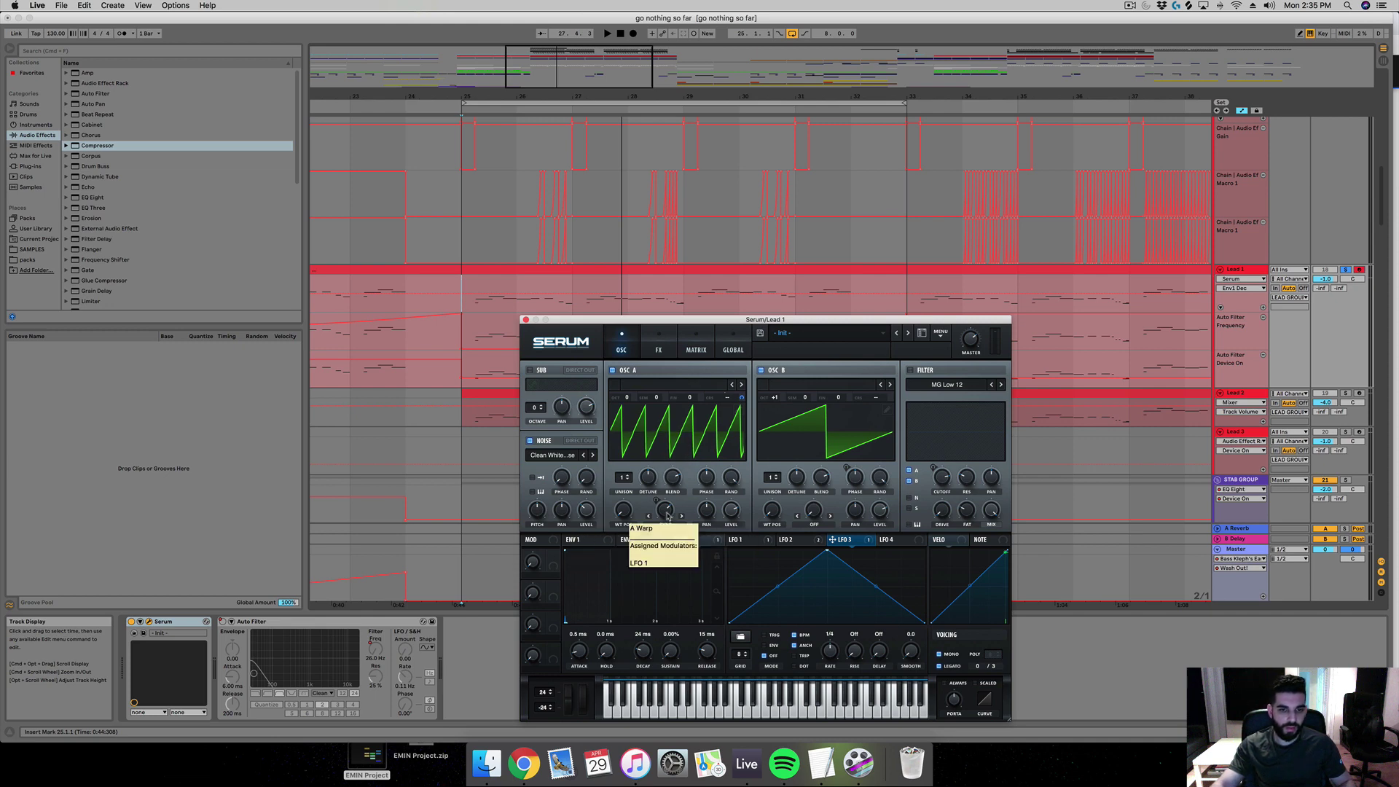
{"action": "left_click_drag", "start_coordinate": [666, 515], "coordinate": [647, 690]}
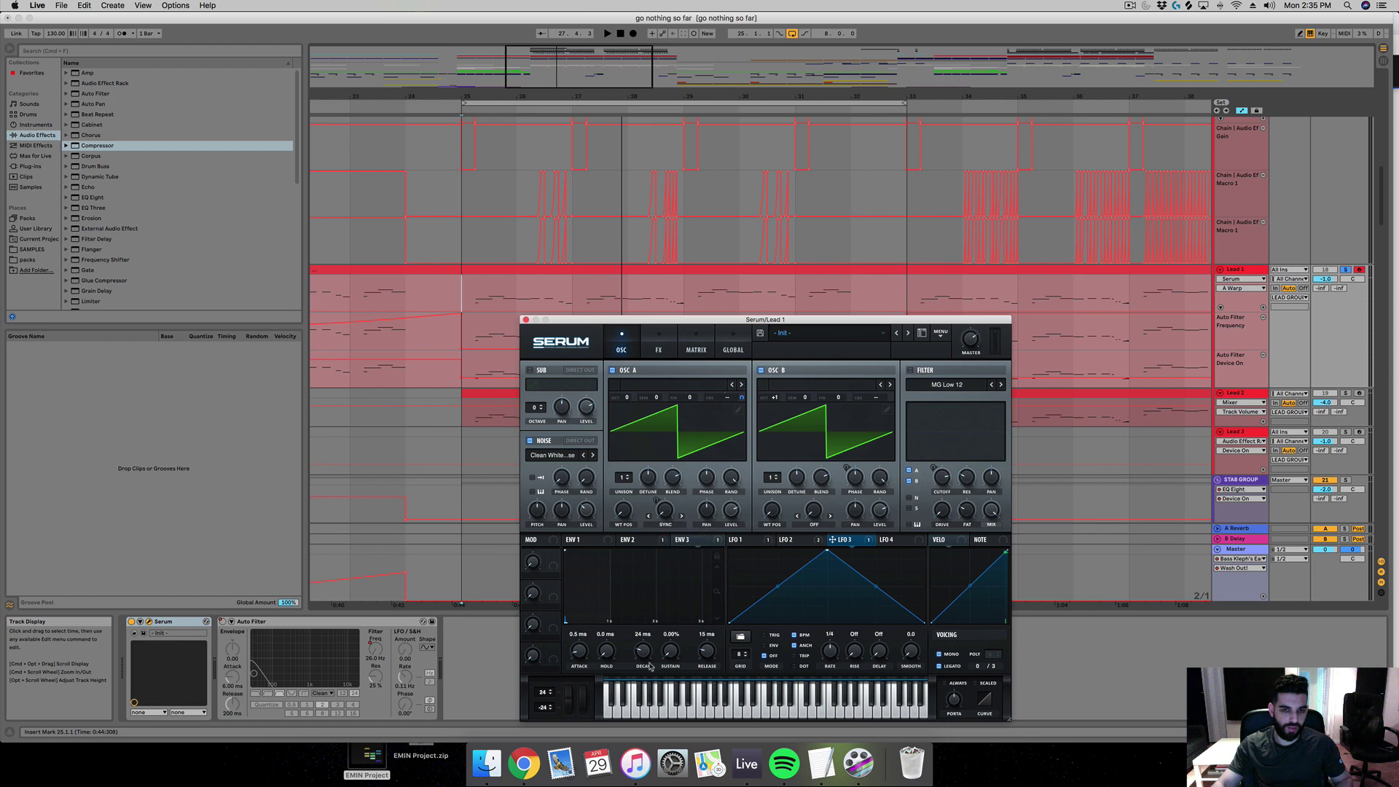
{"action": "key", "text": "super+z"}
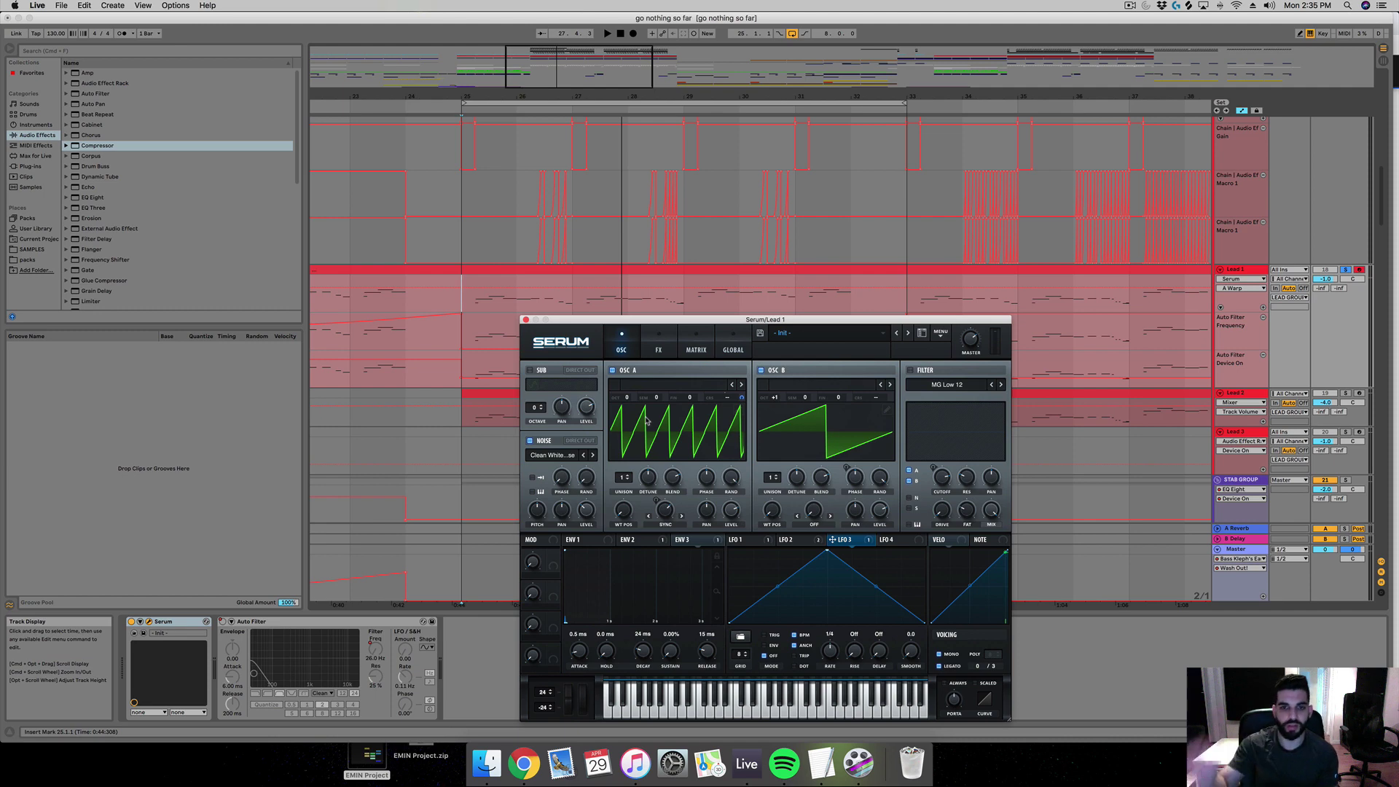
Step: Compare LFO 1's Trig, Env and Off modes while playing Lead 1, ending on Env
{"action": "left_click", "coordinate": [742, 540]}
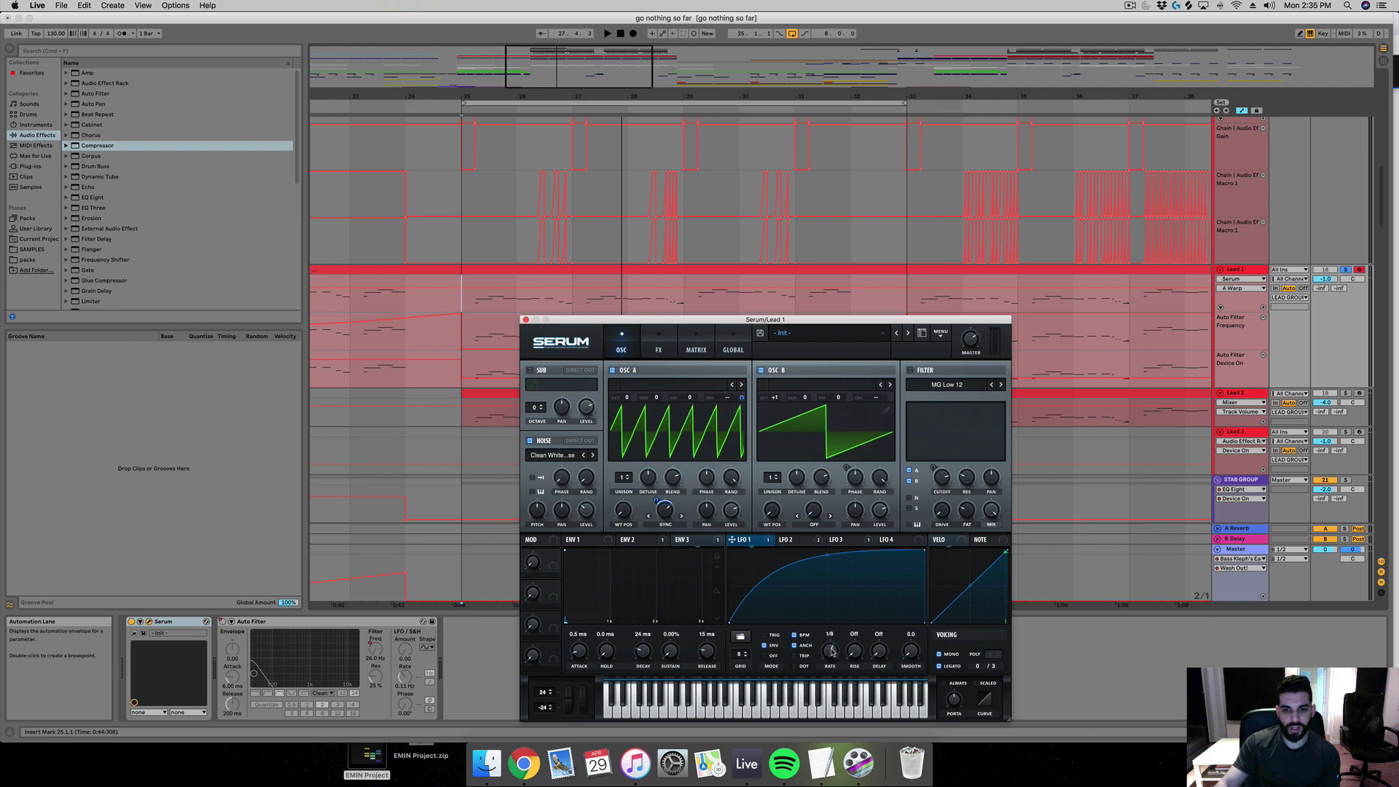
{"action": "mouse_move", "coordinate": [775, 649]}
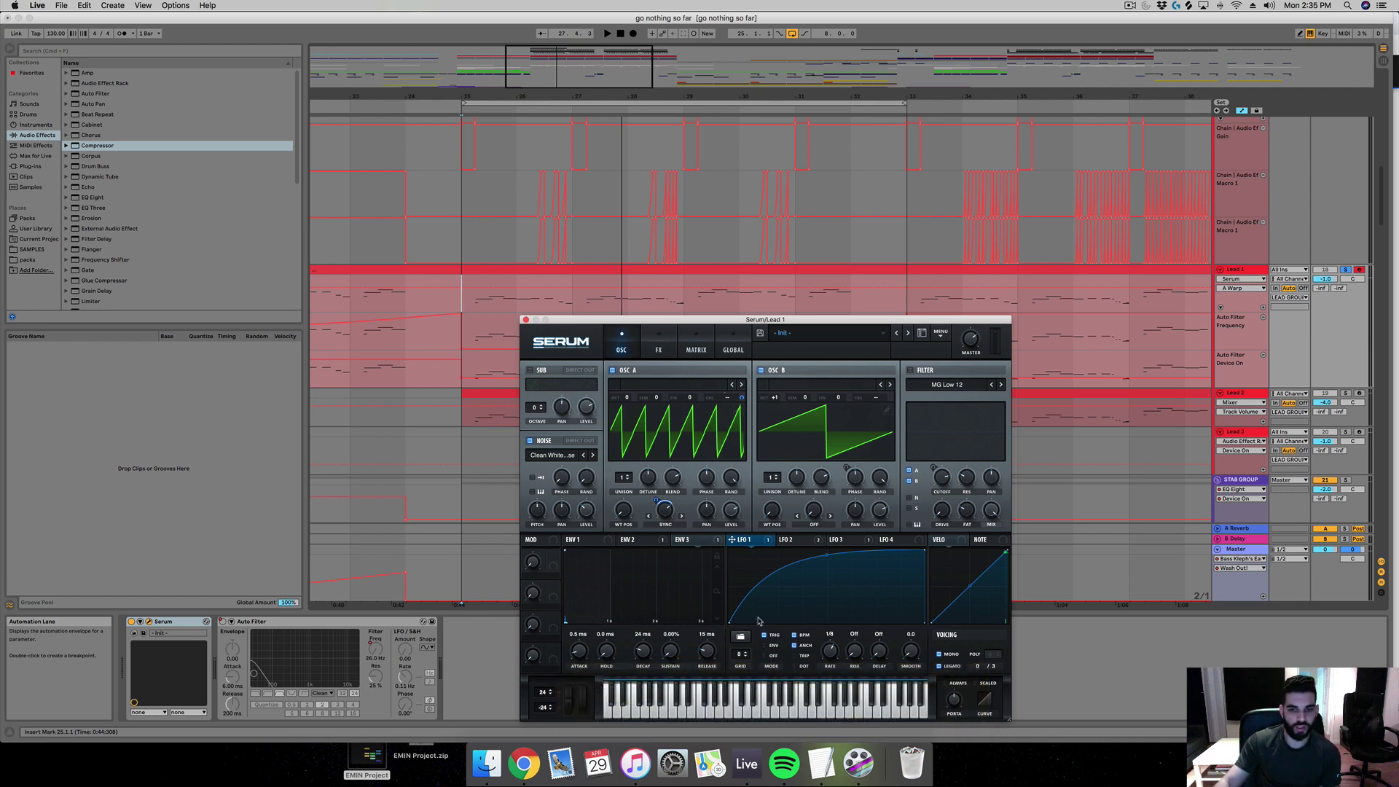
{"action": "key", "text": "space"}
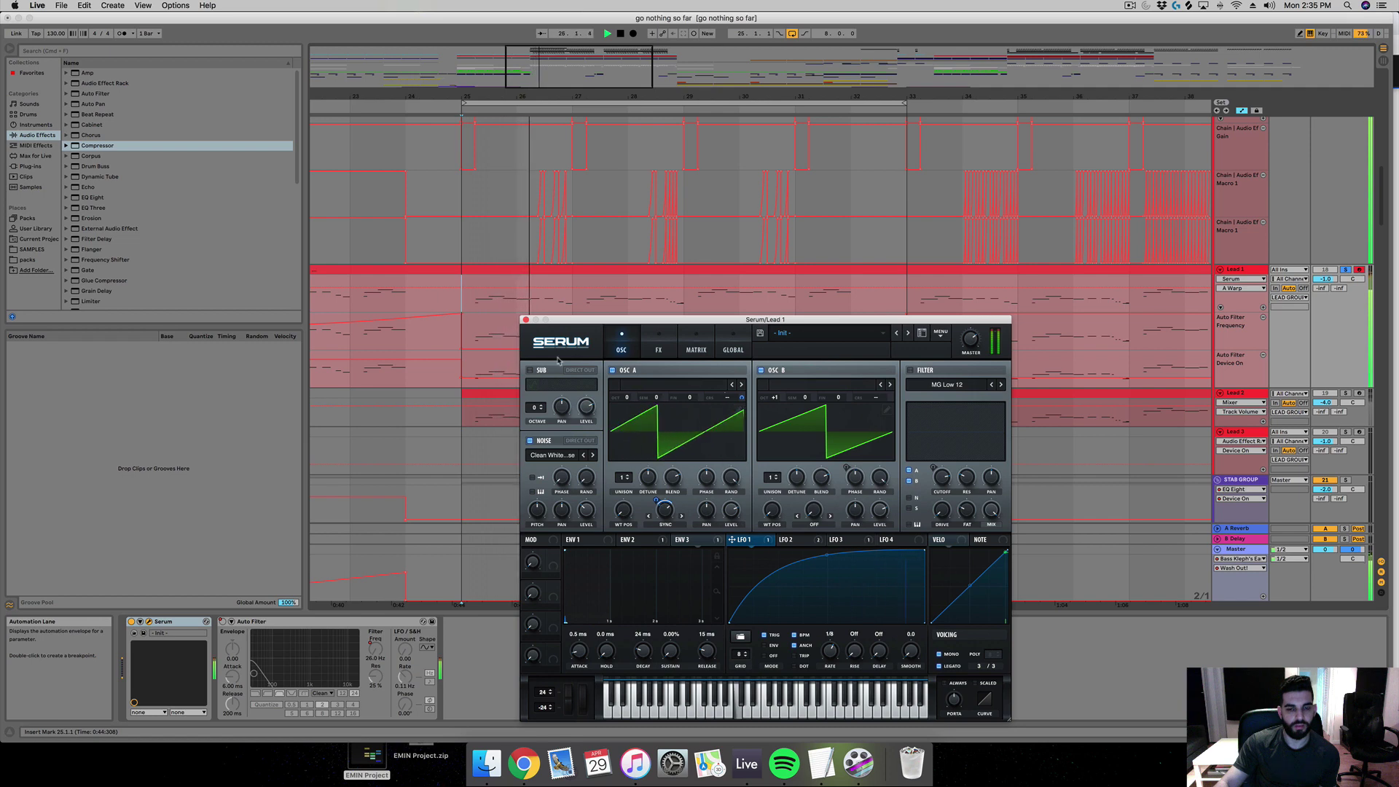
{"action": "left_click", "coordinate": [775, 645]}
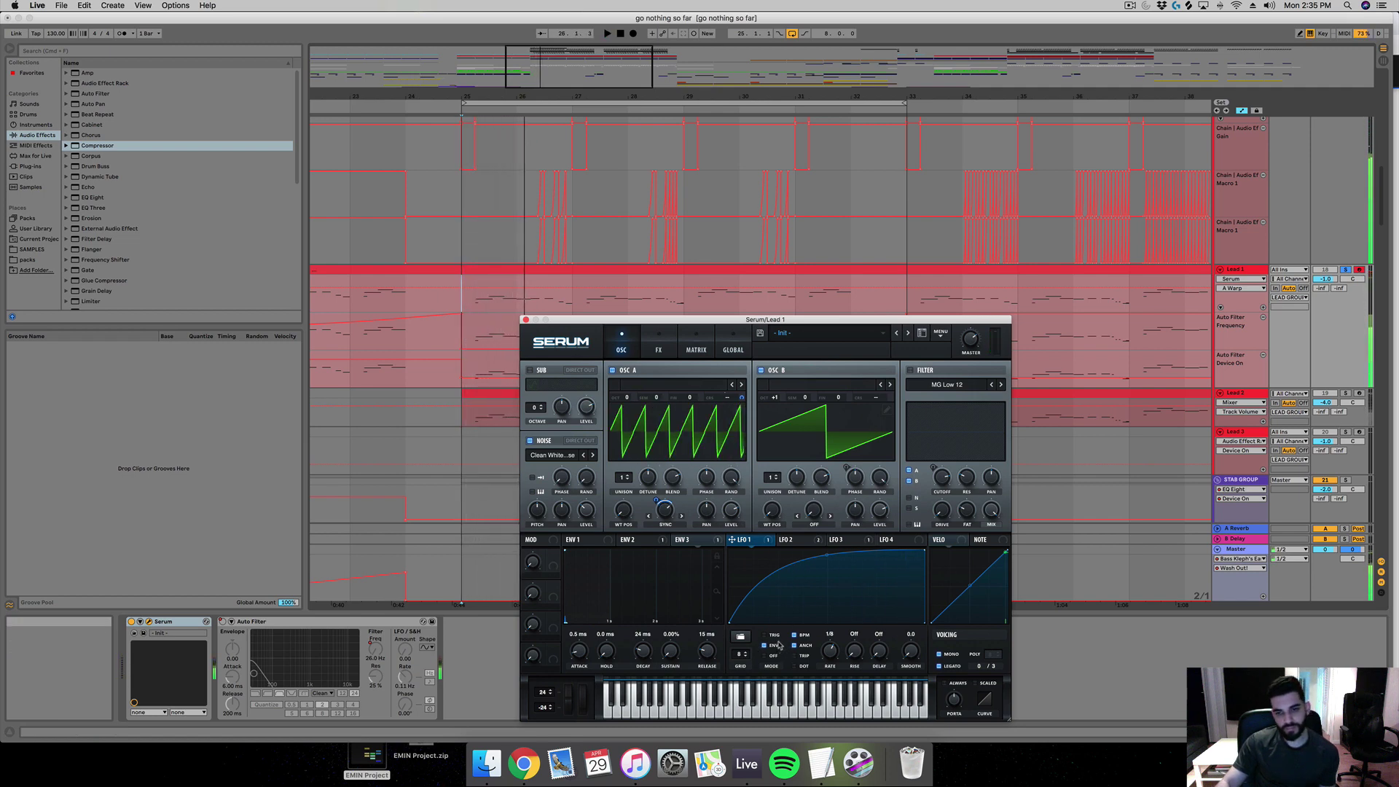
{"action": "left_click", "coordinate": [773, 656]}
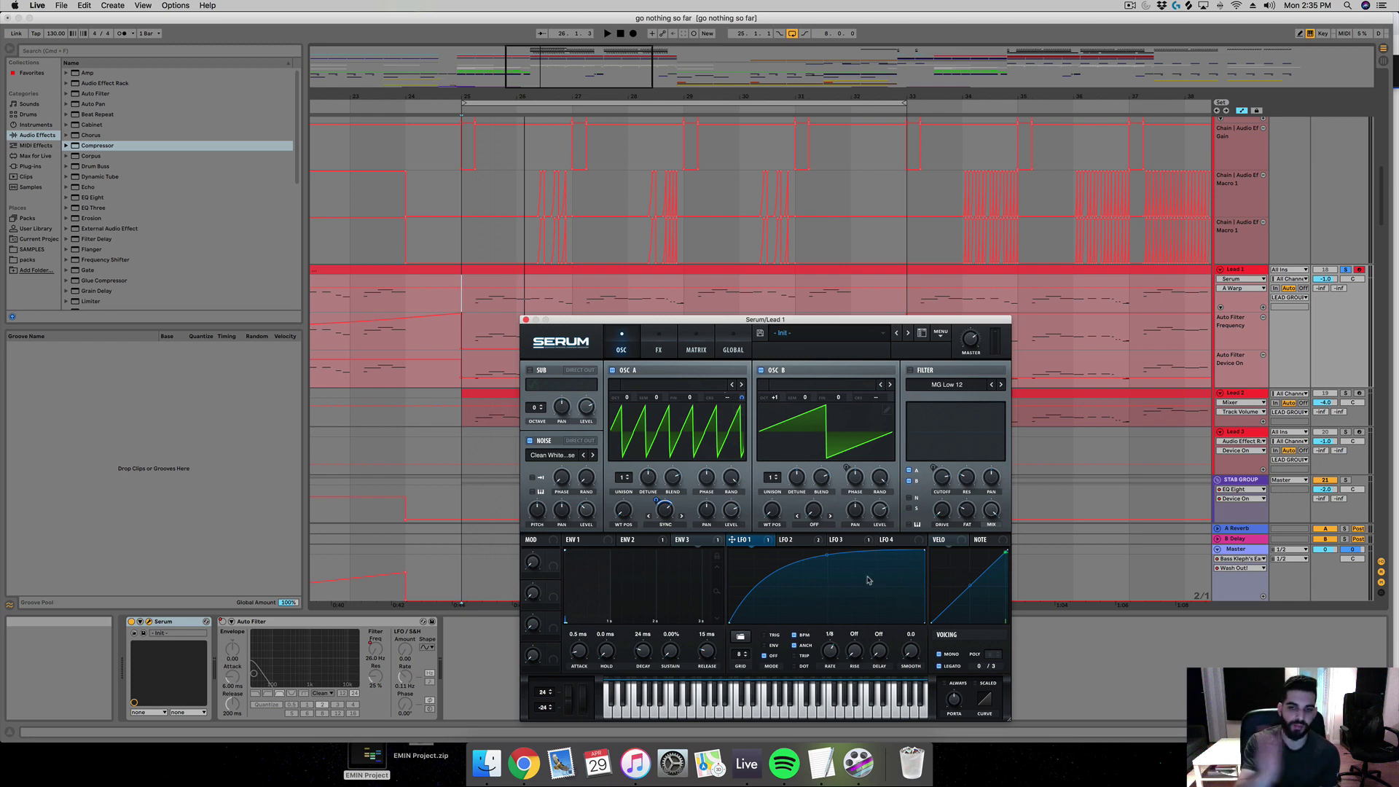
{"action": "left_click", "coordinate": [772, 645]}
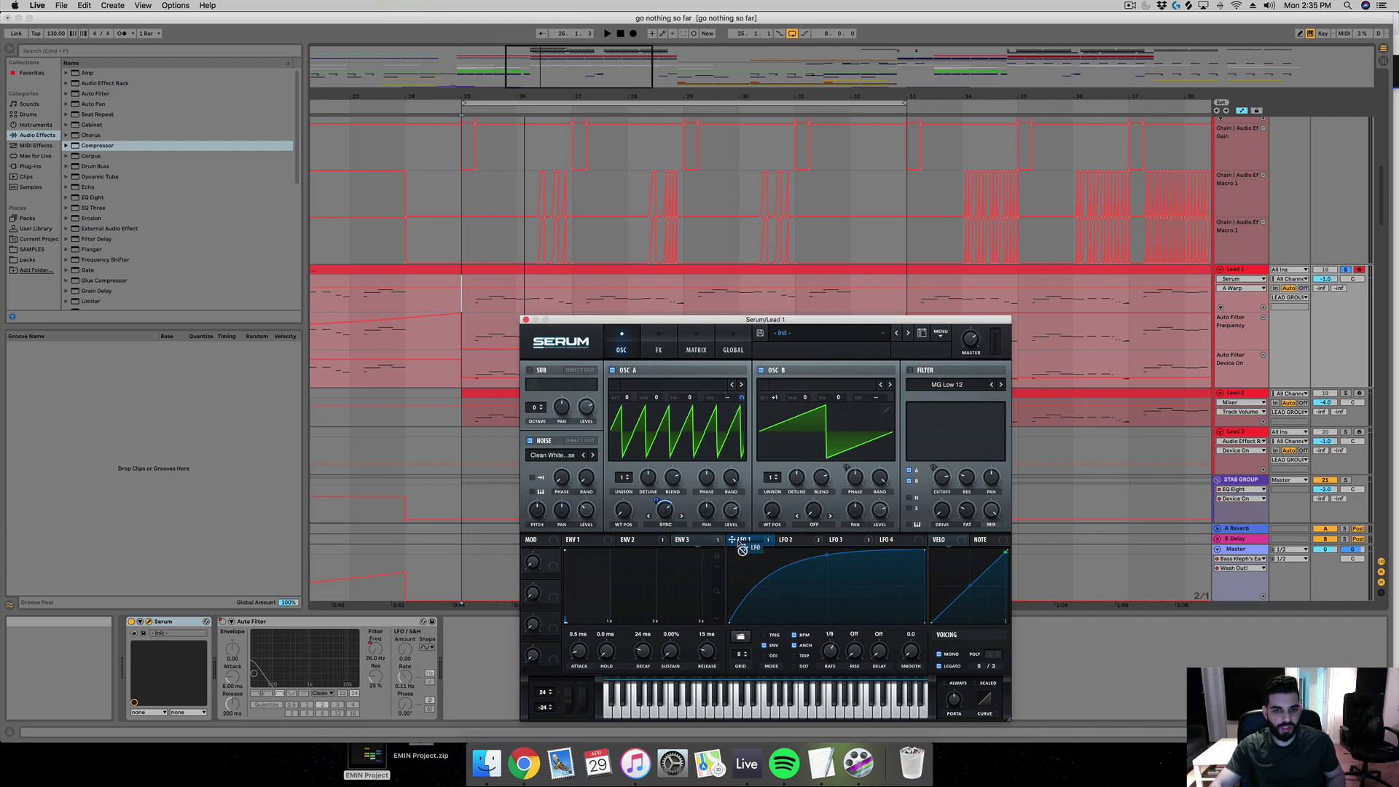
Step: Raise OSC B's unison voice count and audition its detune while playing Lead 1
{"action": "left_click_drag", "start_coordinate": [658, 502], "coordinate": [657, 503]}
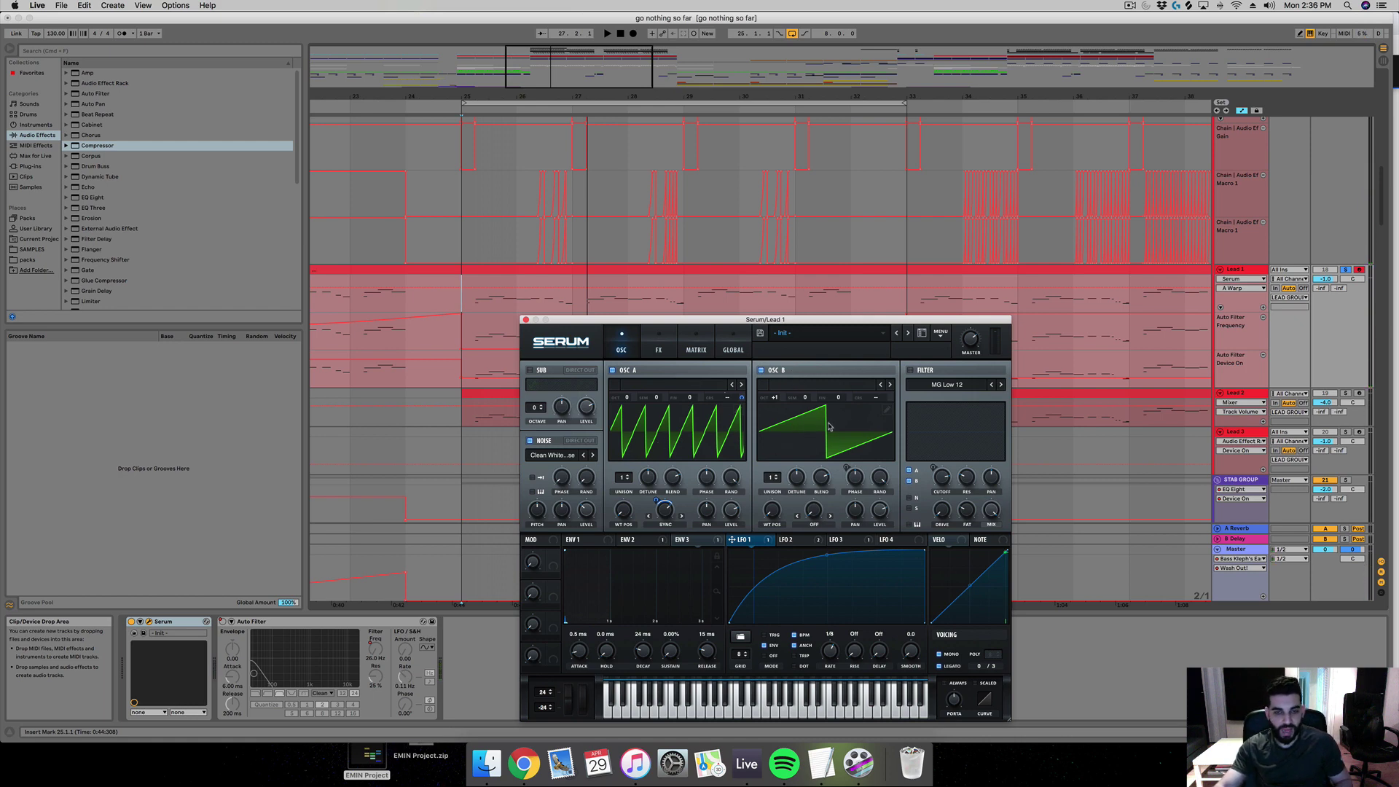
{"action": "left_click_drag", "start_coordinate": [773, 477], "coordinate": [802, 483]}
{"action": "key", "text": "space"}
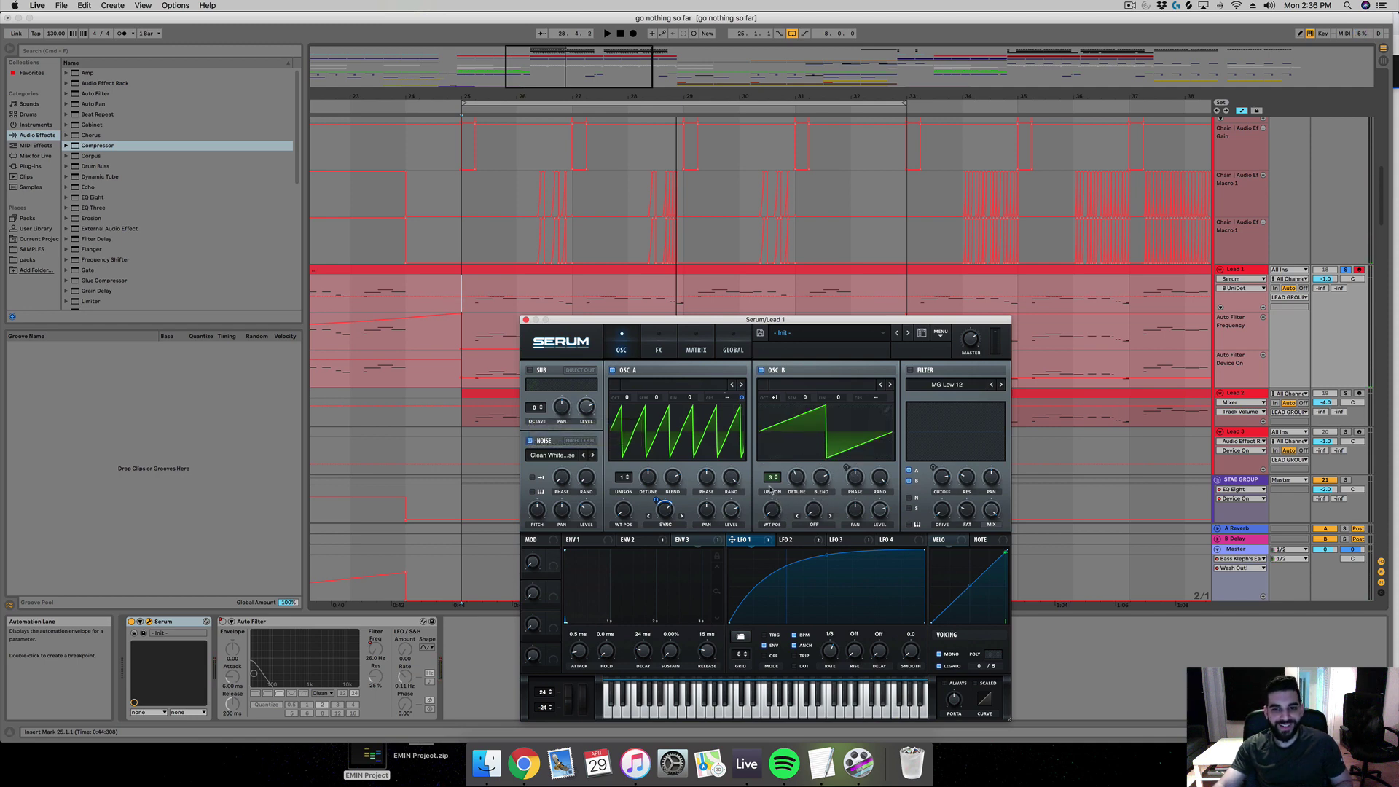
{"action": "left_click_drag", "start_coordinate": [770, 480], "coordinate": [768, 485]}
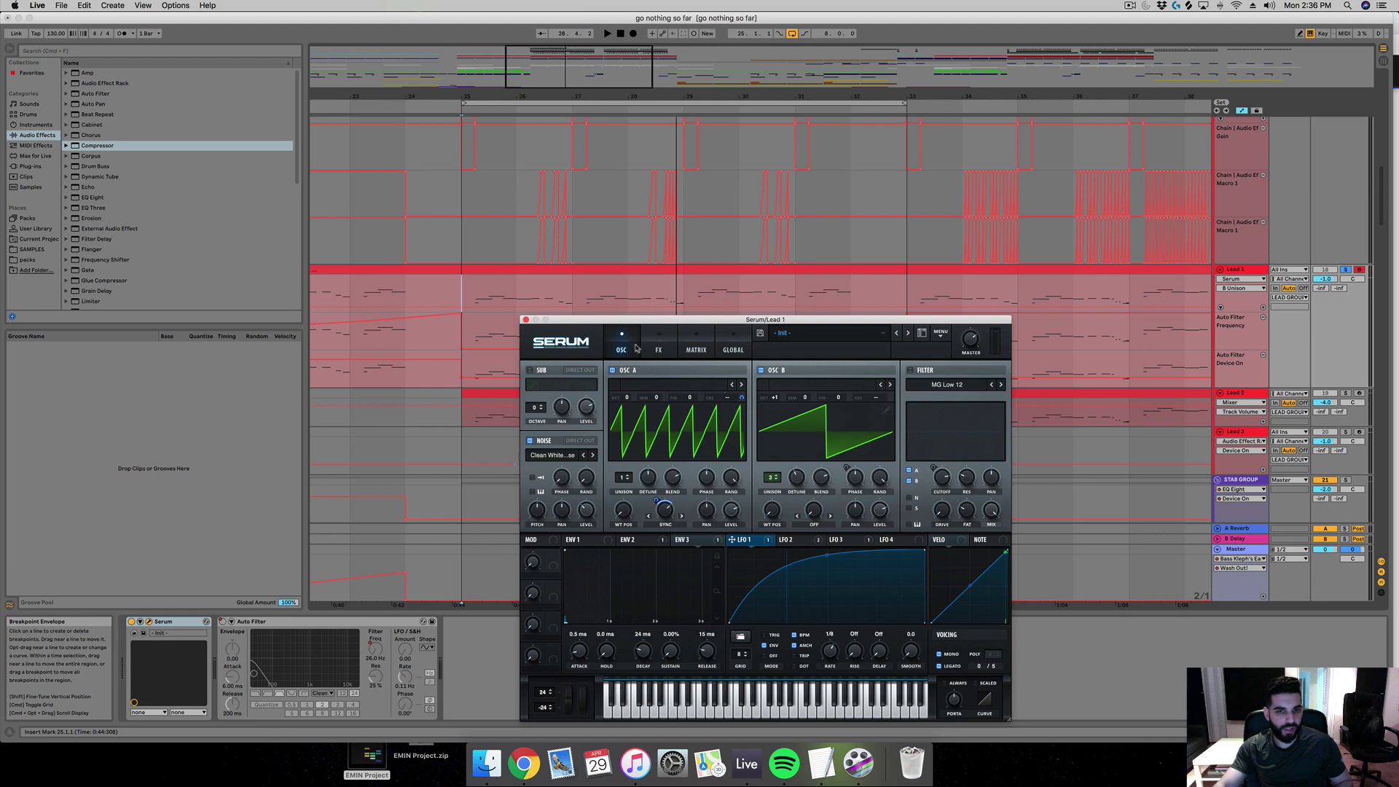
Step: Switch off OSC A and OSC B and play Lead 1 with only the noise oscillator sounding
{"action": "left_click", "coordinate": [629, 370]}
{"action": "left_click", "coordinate": [762, 370]}
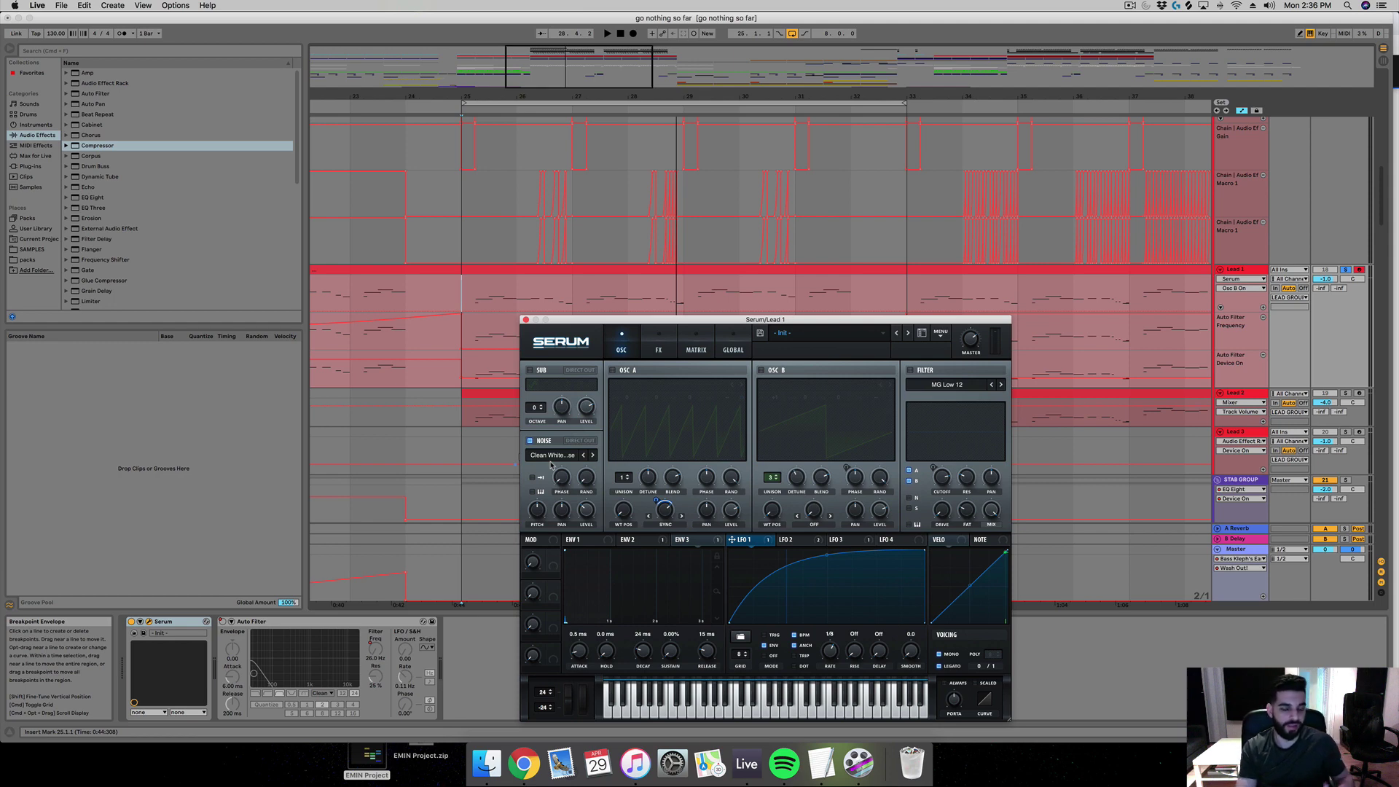
{"action": "key", "text": "space"}
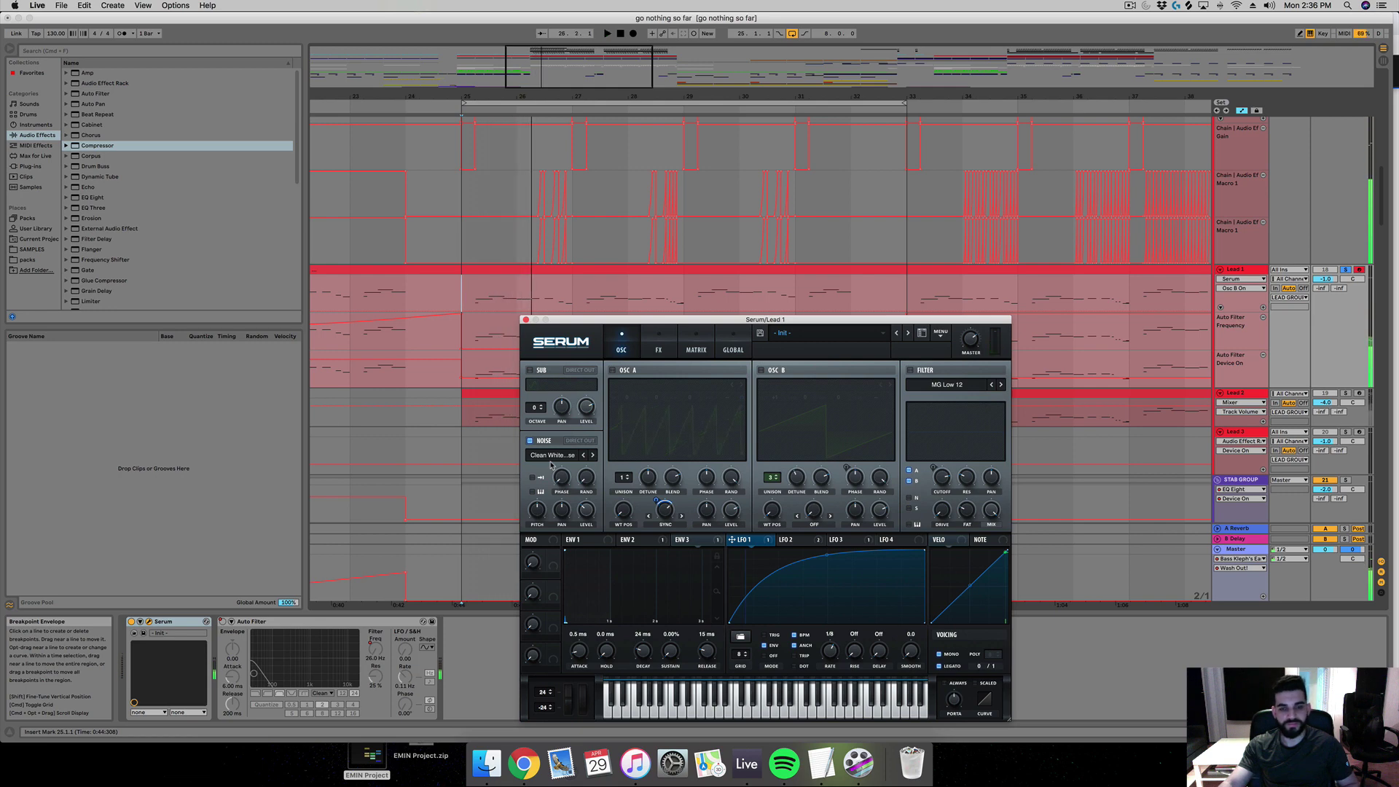
Step: Change the noise oscillator's sample to BrightWhite from the Analog category and audition it on its own
{"action": "left_click", "coordinate": [553, 456]}
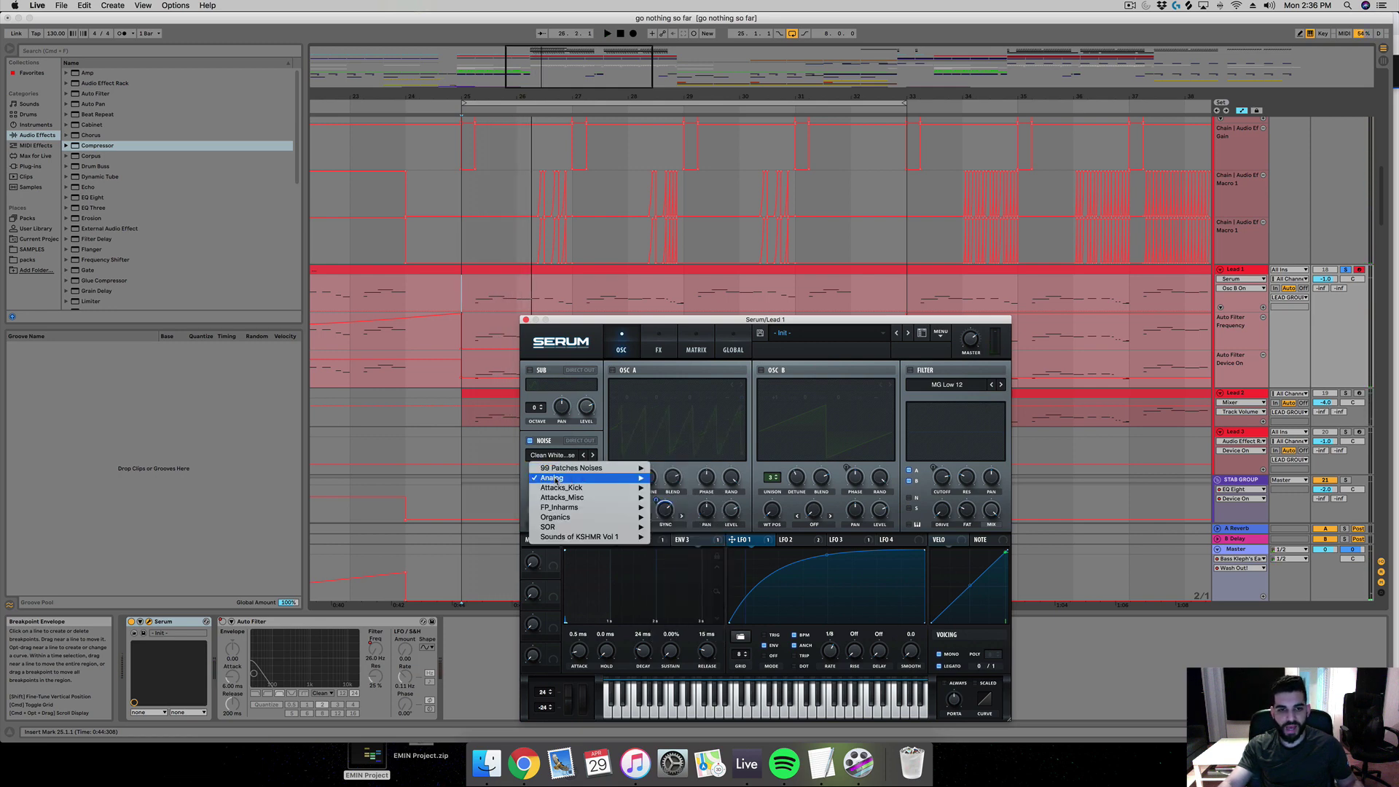
{"action": "mouse_move", "coordinate": [561, 478]}
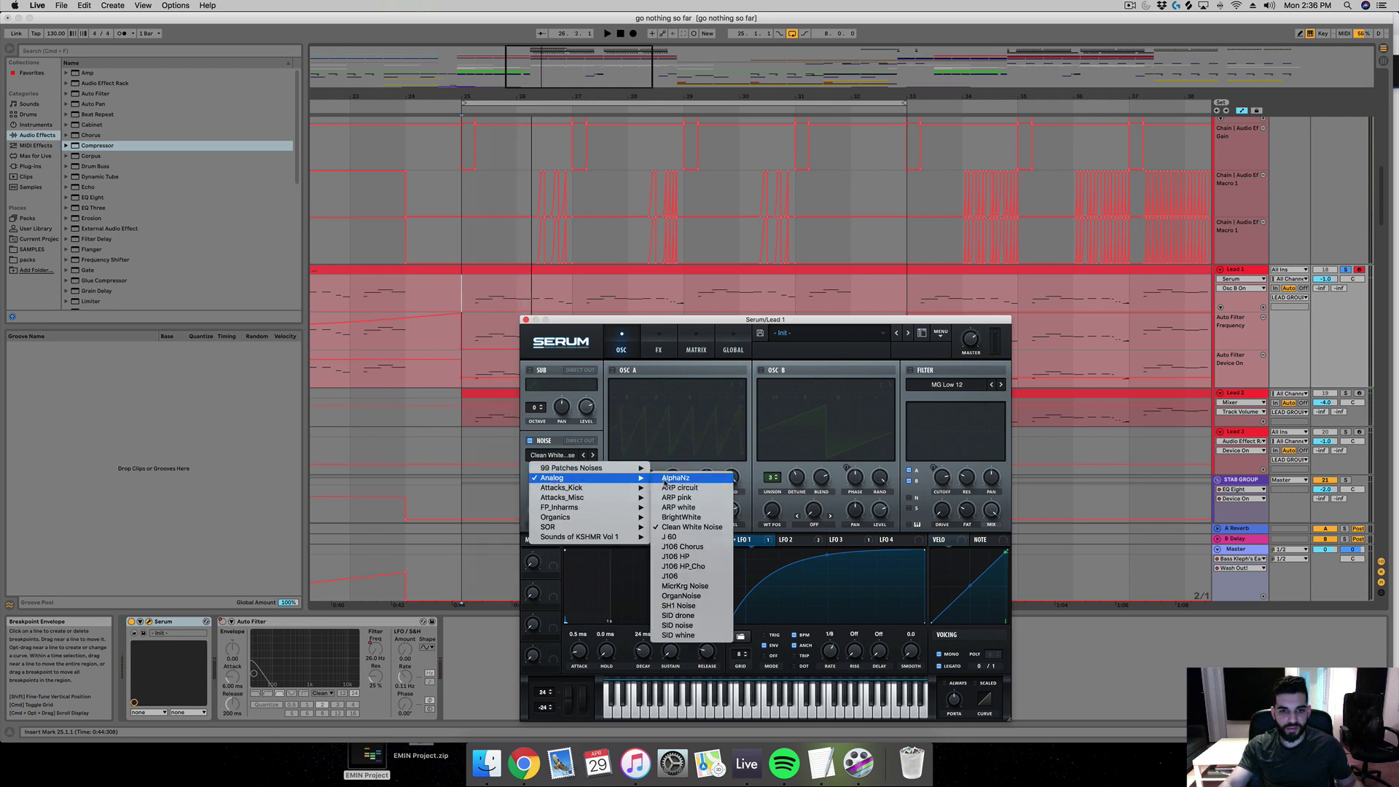
{"action": "left_click", "coordinate": [682, 517]}
{"action": "key", "text": "space"}
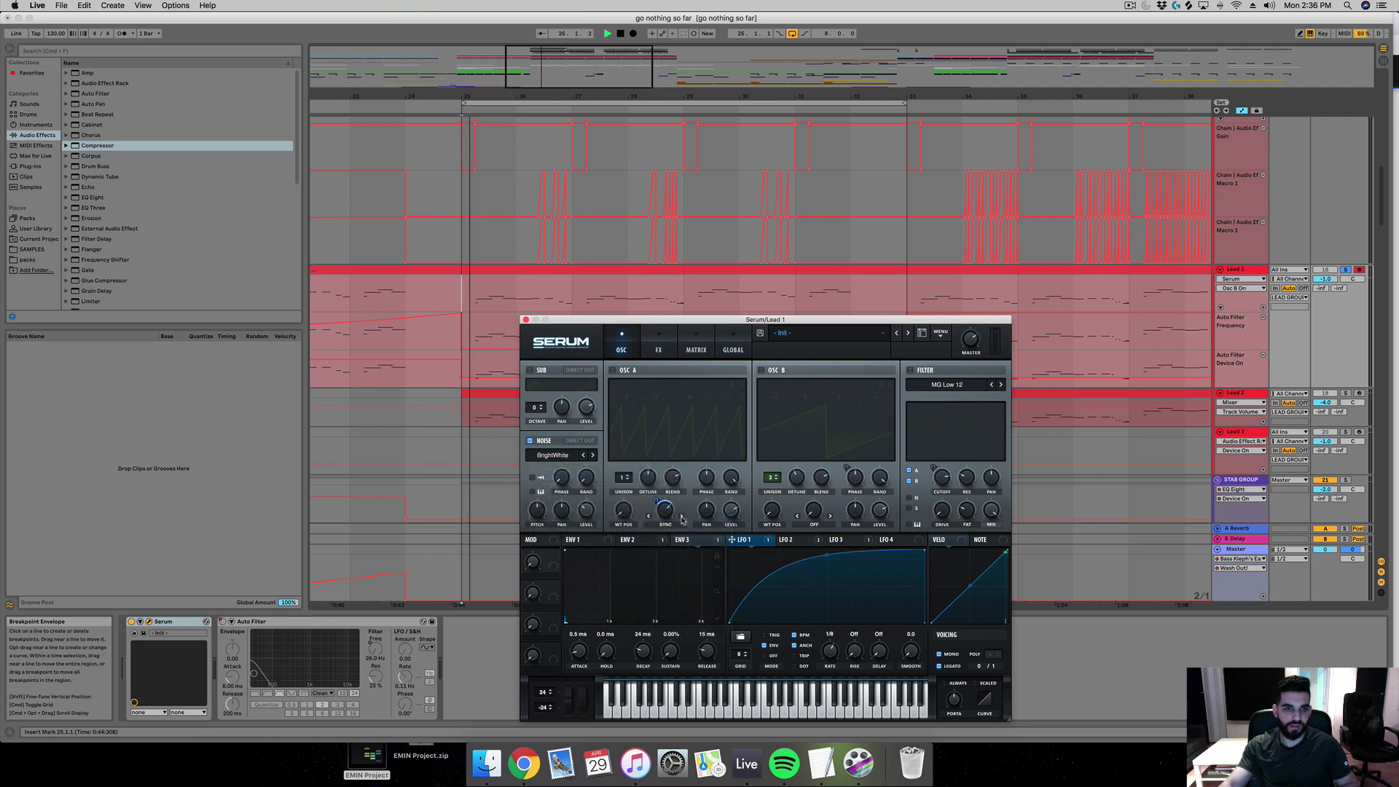
{"action": "left_click", "coordinate": [682, 517]}
{"action": "key", "text": "space"}
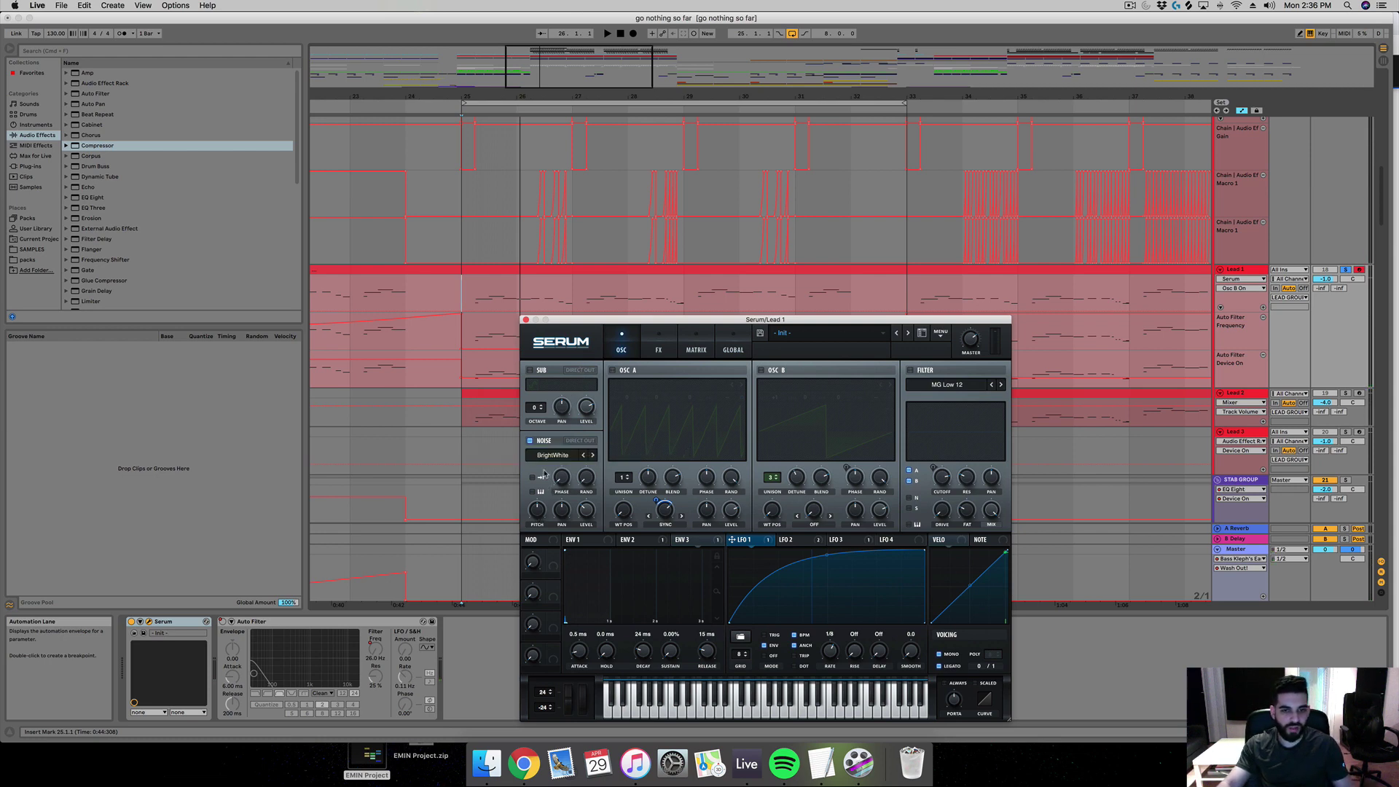
Step: Return the noise oscillator to the Clean White Noise sample and switch OSC A and OSC B back on
{"action": "left_click", "coordinate": [550, 457]}
{"action": "left_click", "coordinate": [550, 467]}
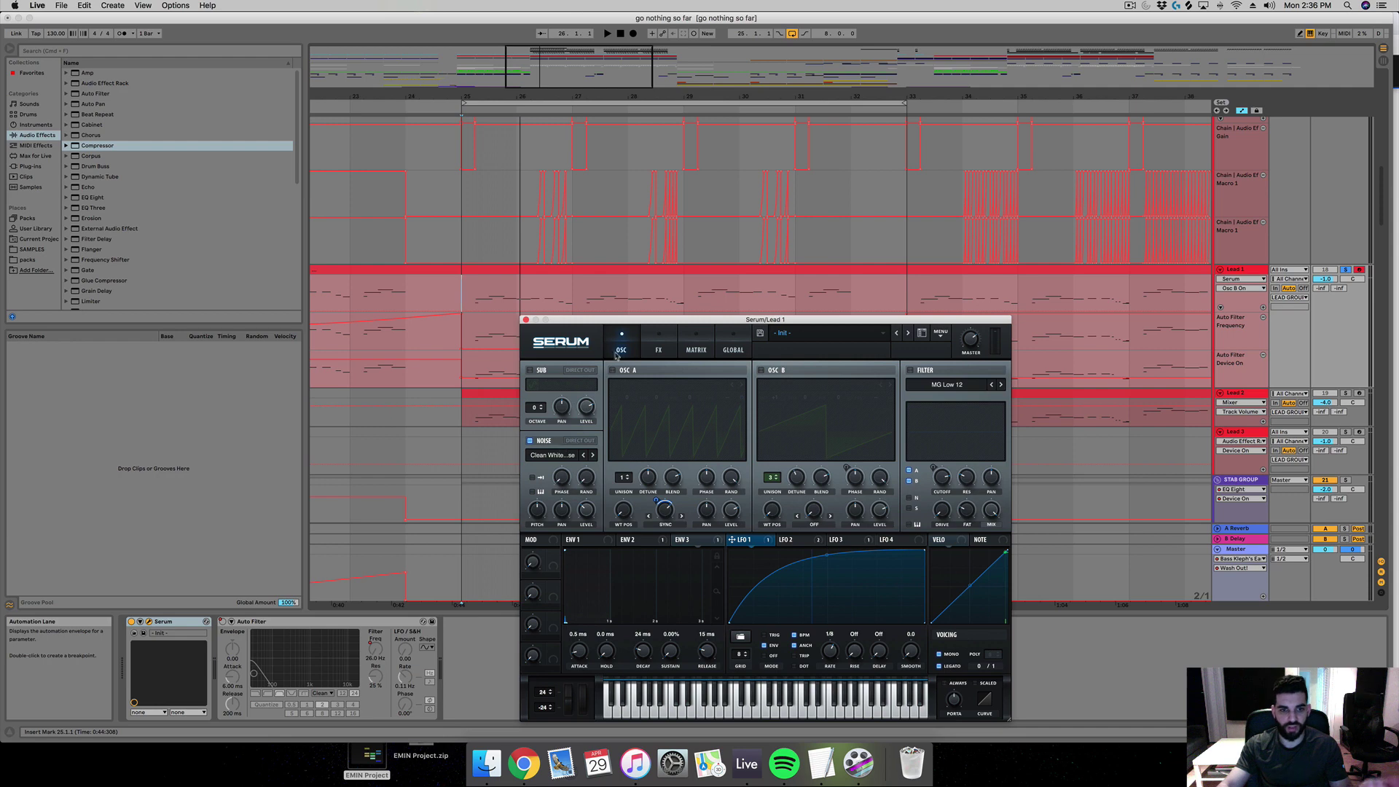
{"action": "left_click", "coordinate": [762, 371]}
{"action": "left_click", "coordinate": [614, 371]}
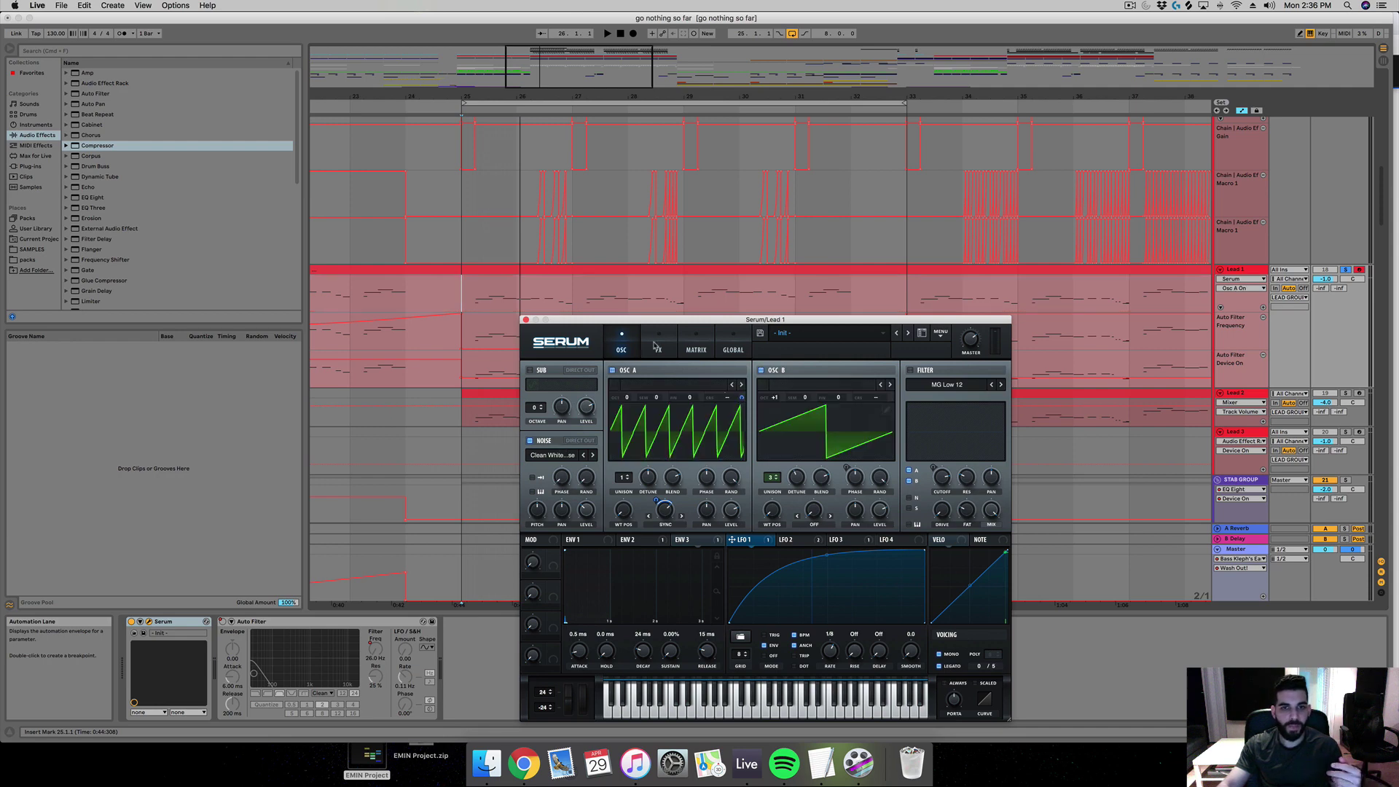
Step: In Serum's effects chain, move the Compressor directly after Distortion and the EQ directly after the Compressor
{"action": "left_click", "coordinate": [657, 344]}
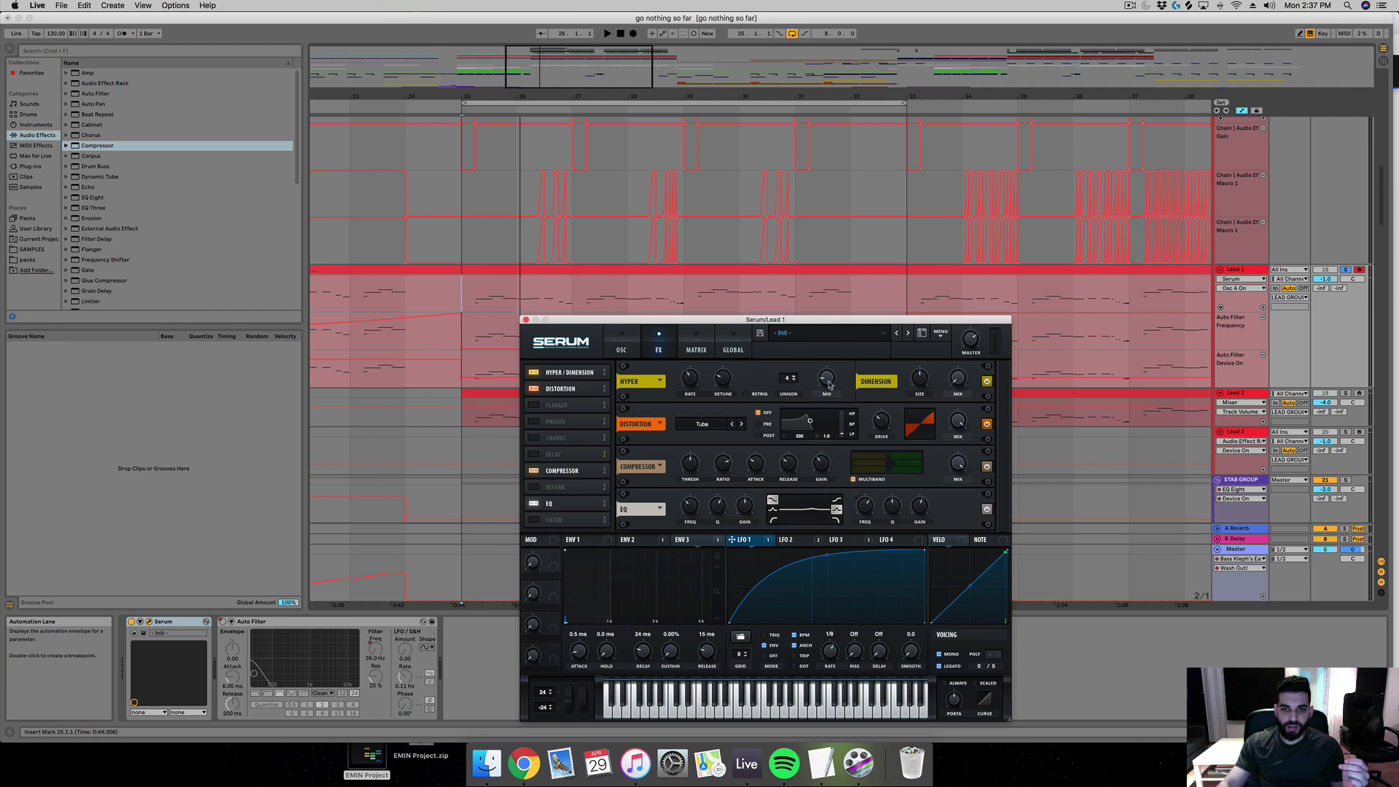
{"action": "mouse_move", "coordinate": [768, 545]}
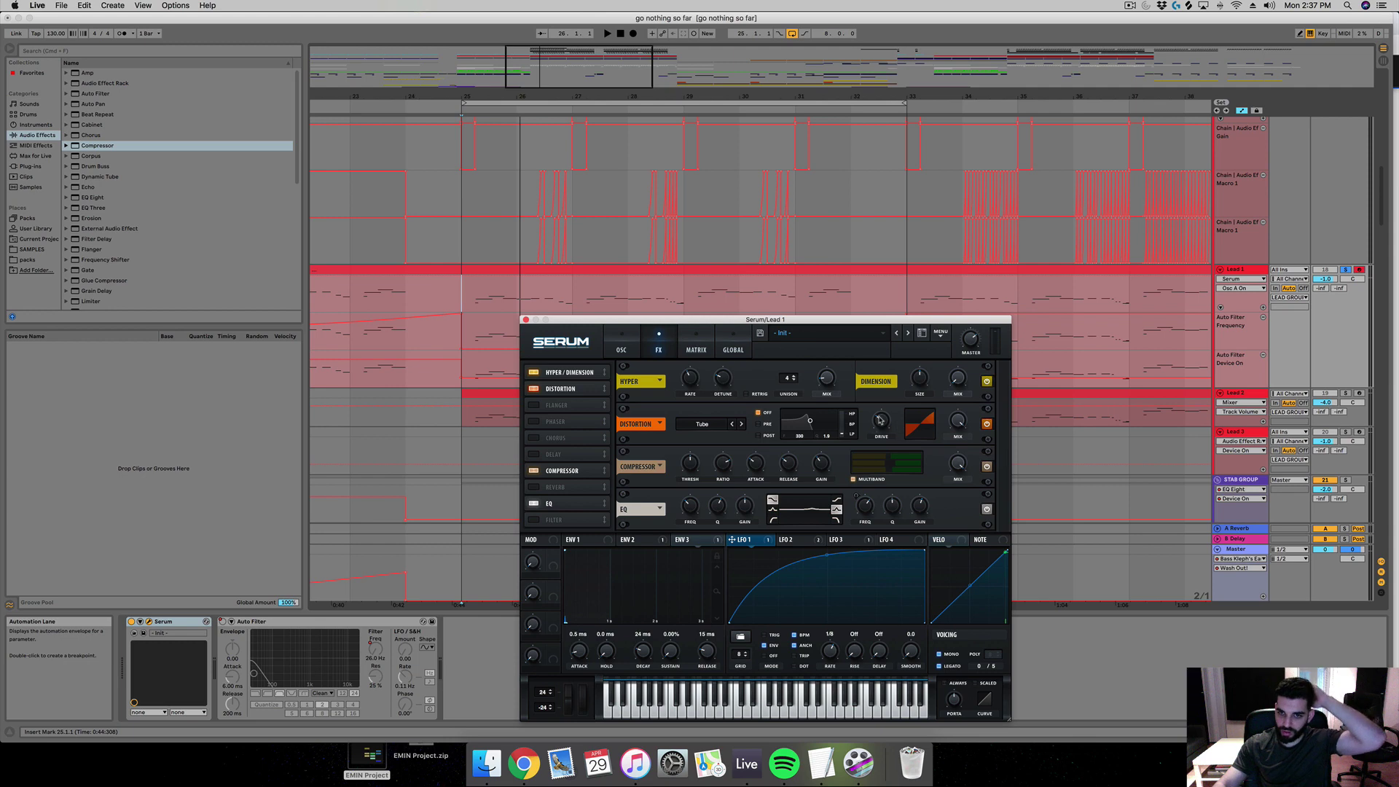
{"action": "left_click_drag", "start_coordinate": [583, 475], "coordinate": [588, 414]}
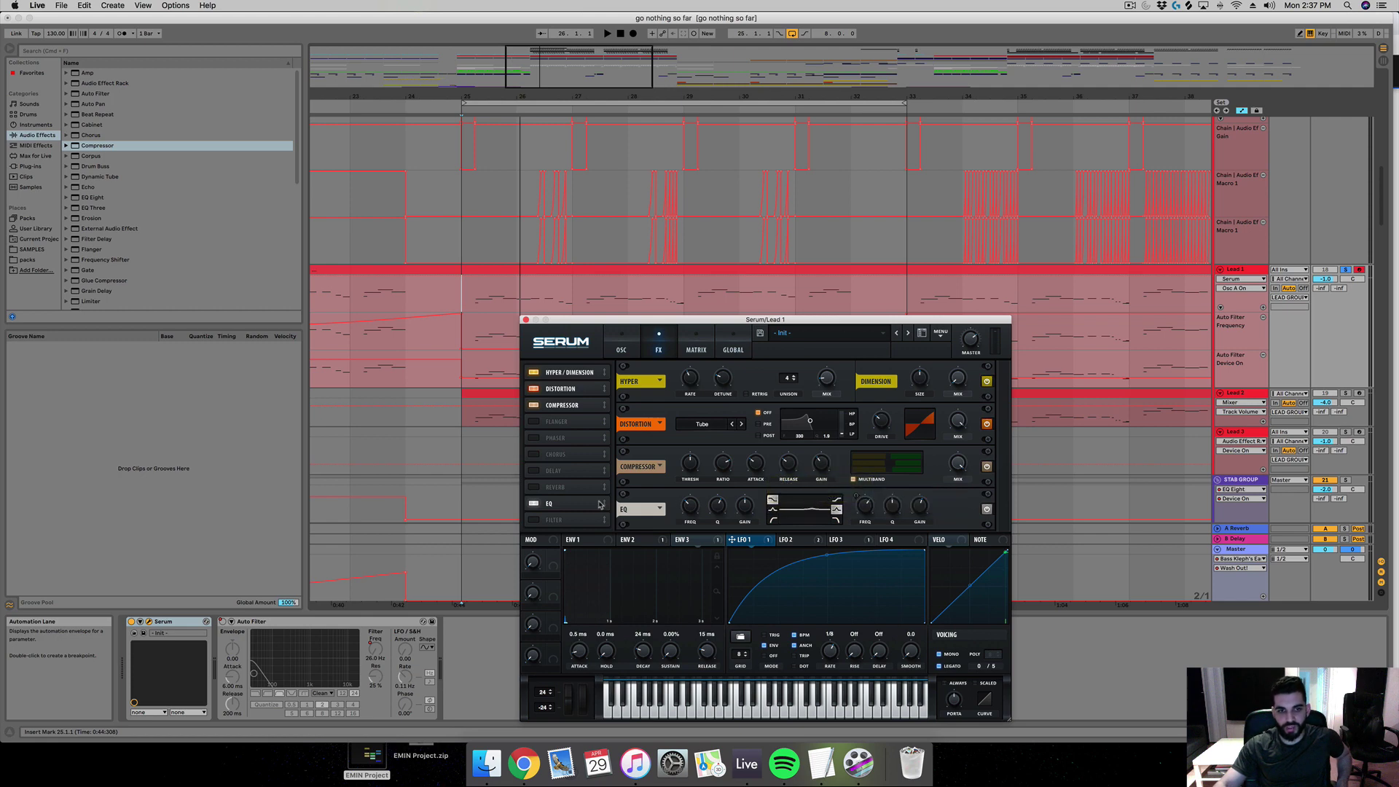
{"action": "left_click_drag", "start_coordinate": [581, 504], "coordinate": [574, 428]}
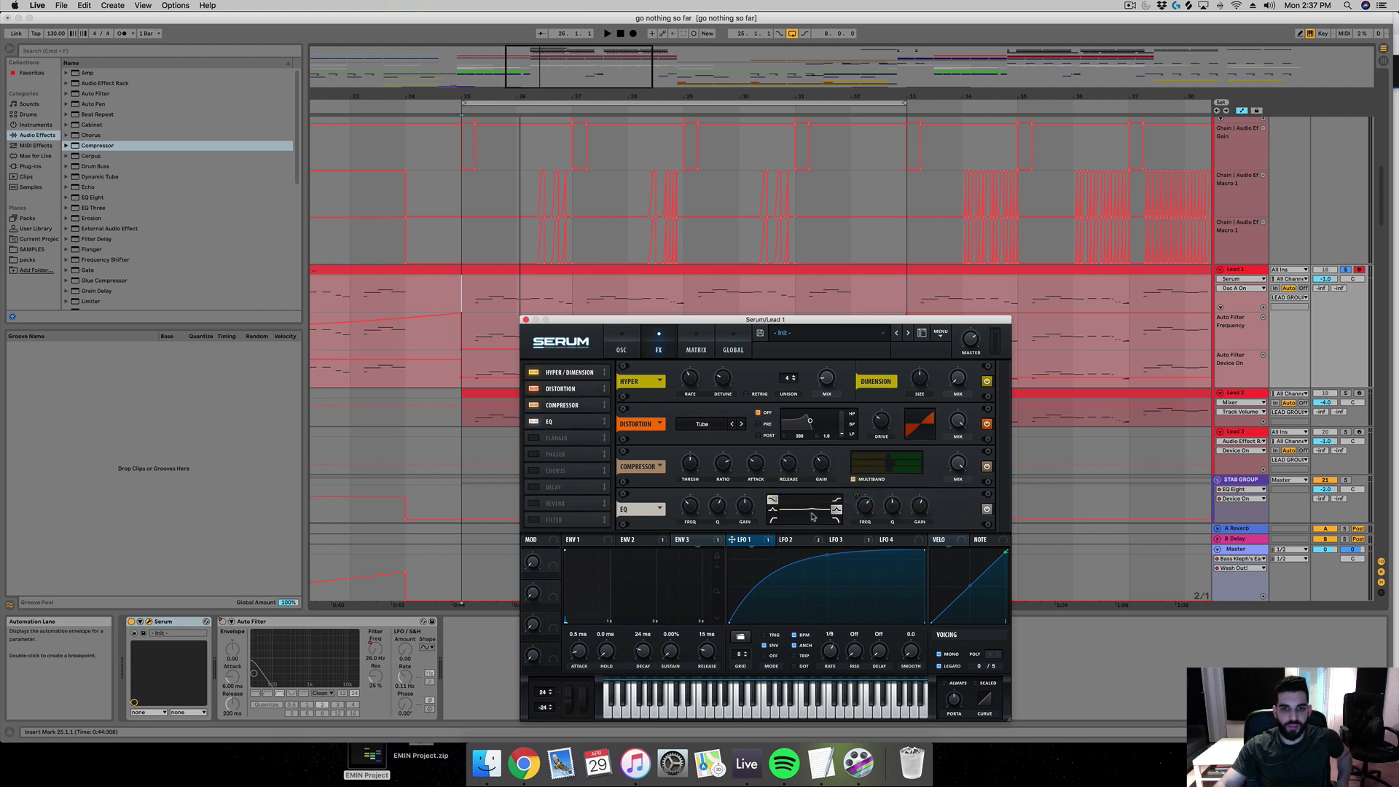
Step: Check the frequency and gain of the Serum EQ's high band, return to the oscillator page and close Serum
{"action": "left_click", "coordinate": [873, 514]}
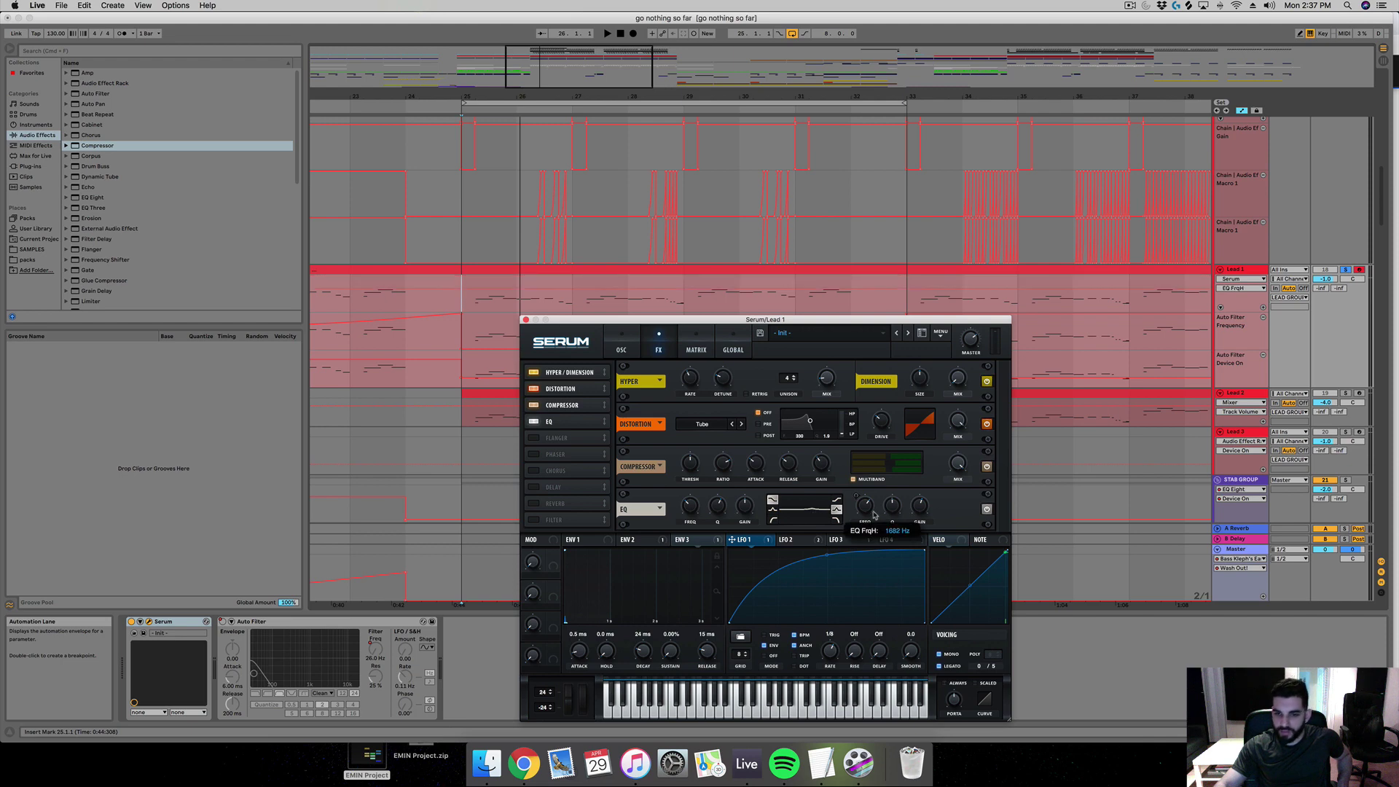
{"action": "left_click", "coordinate": [920, 504]}
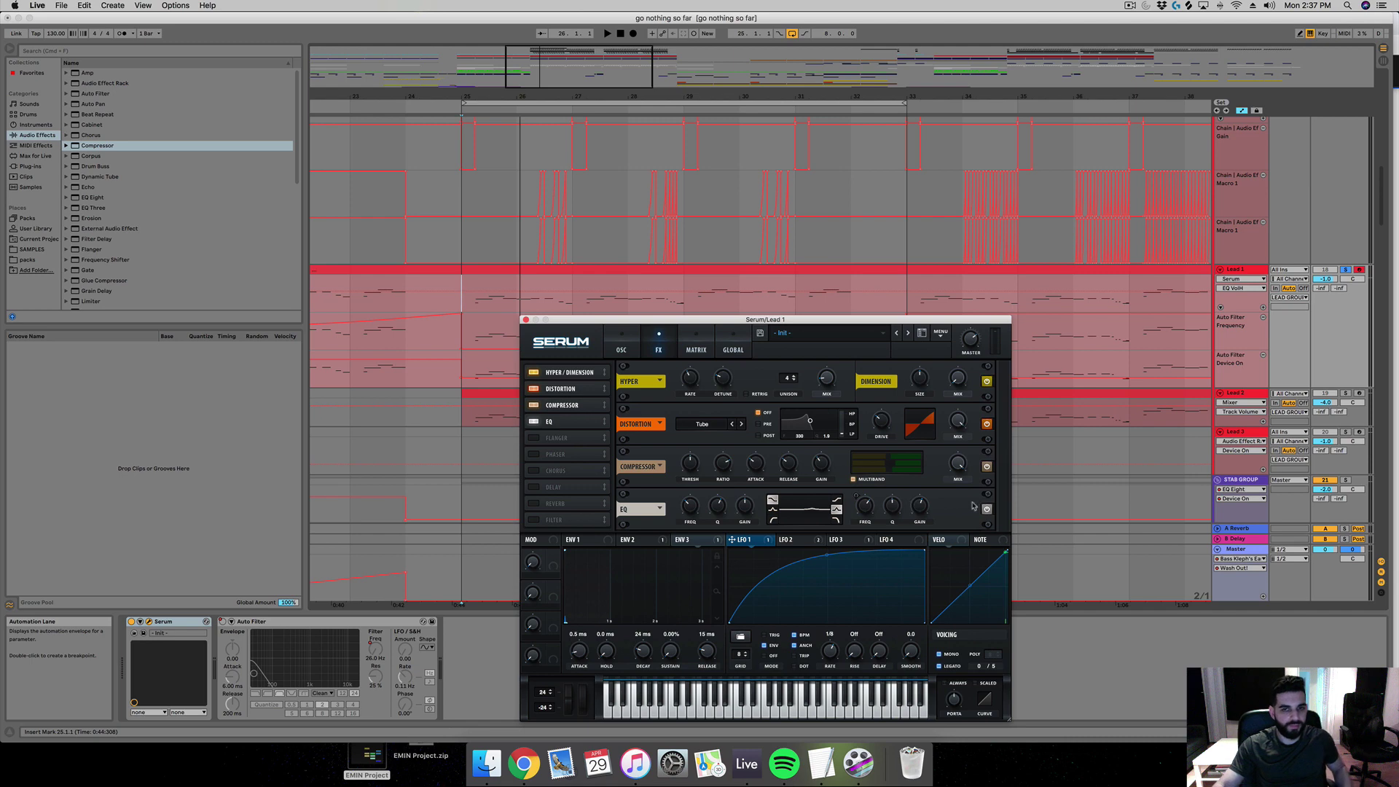
{"action": "left_click", "coordinate": [621, 349]}
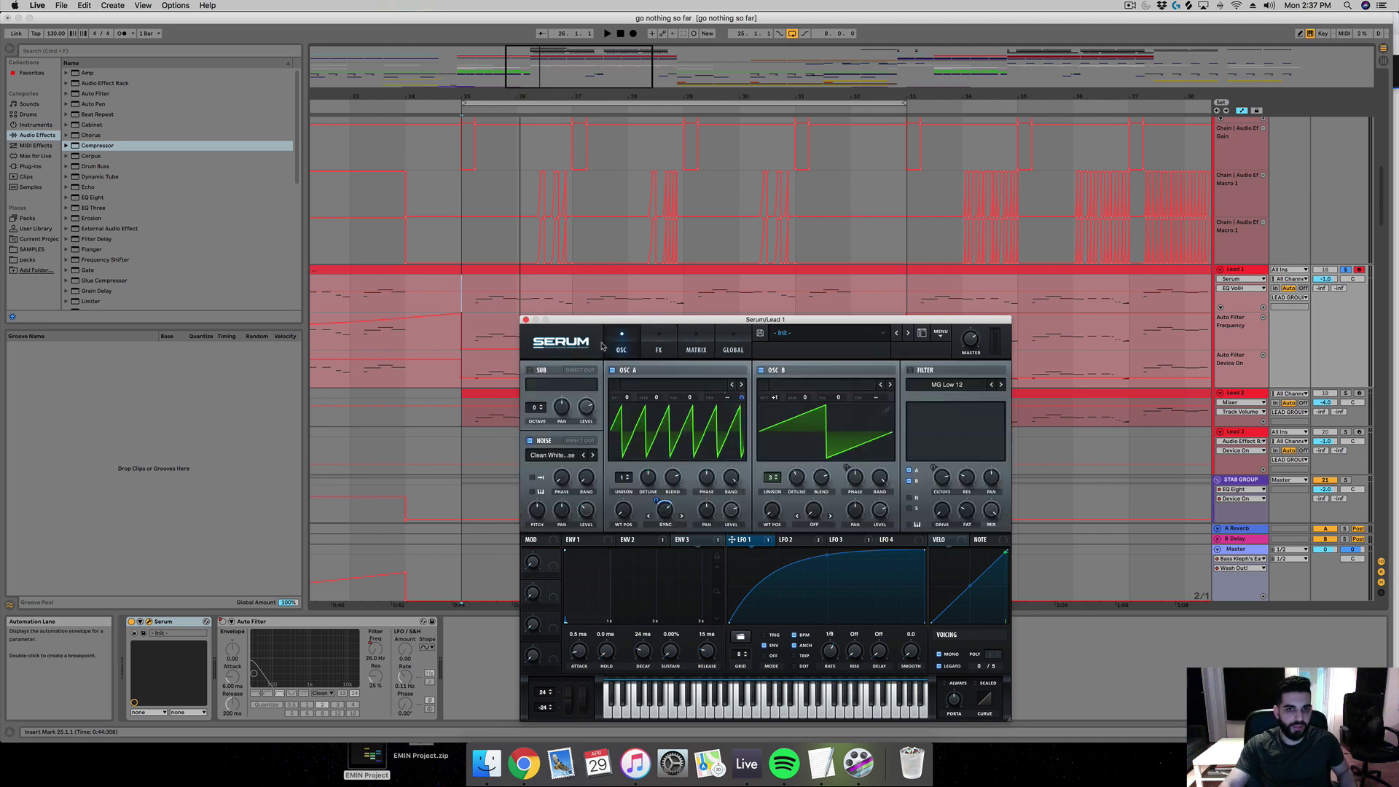
{"action": "left_click", "coordinate": [525, 320]}
Step: Show the lead group's effects chain, examine the low cut in the FabFilter Pro-Q 2 before OTT and close it
{"action": "left_click", "coordinate": [451, 237]}
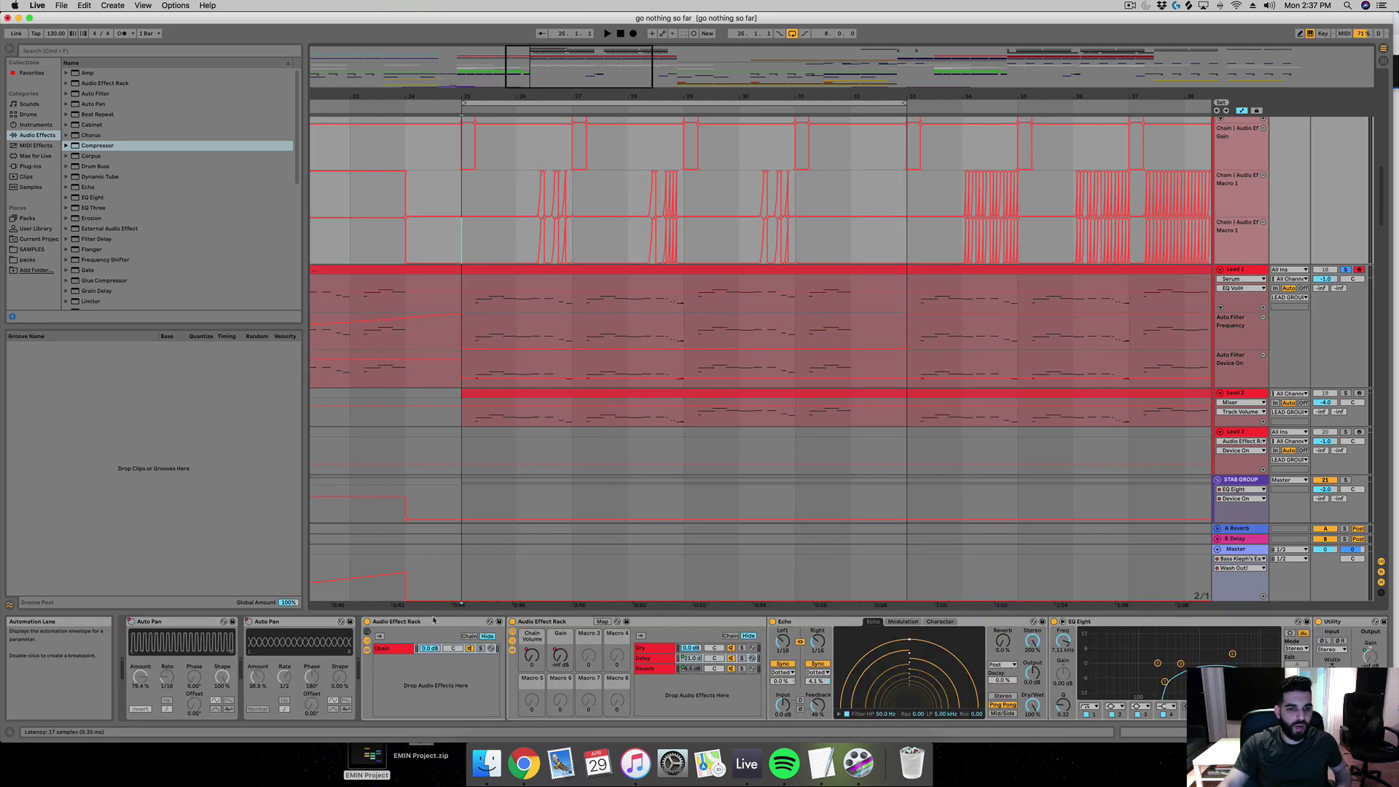
{"action": "scroll", "coordinate": [429, 656], "scroll_direction": "right", "scroll_amount": 2}
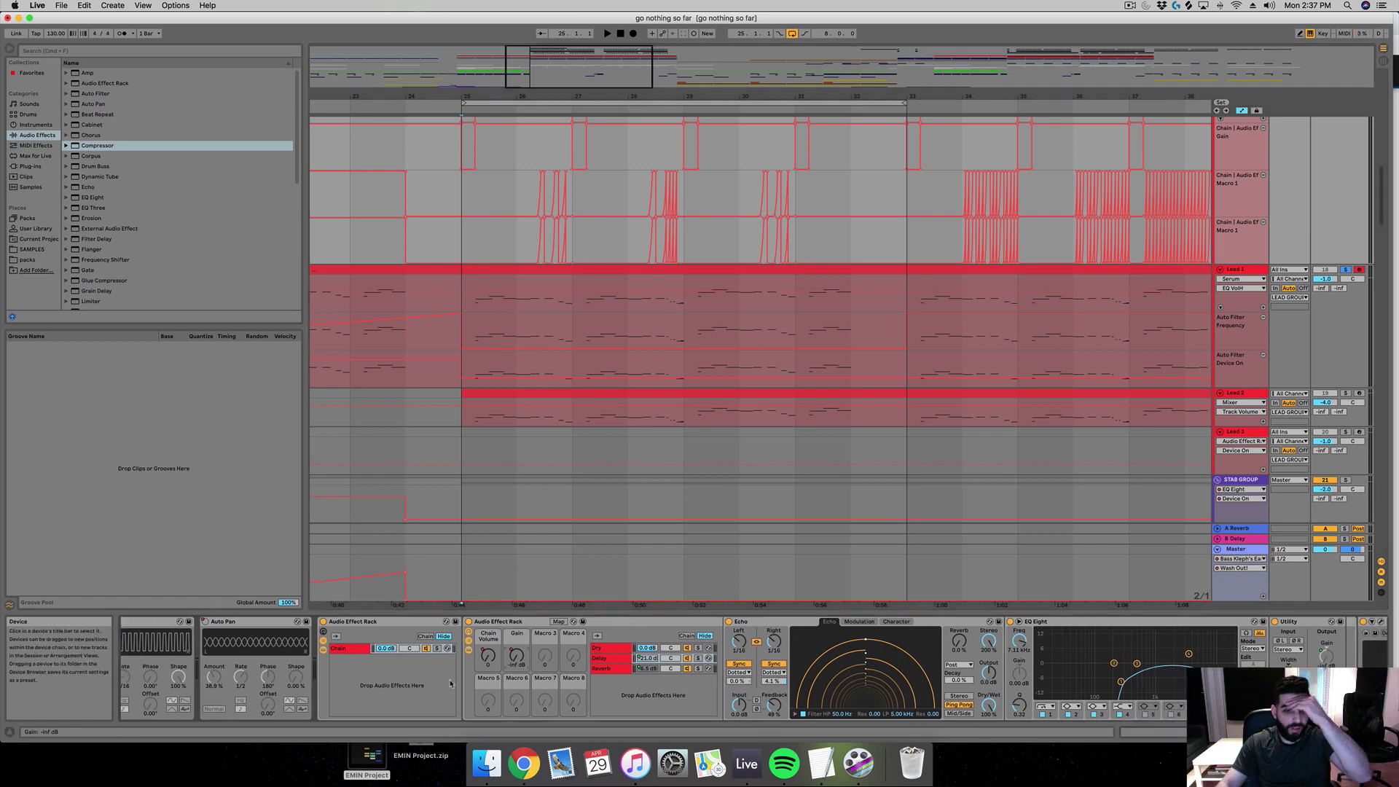
{"action": "scroll", "coordinate": [429, 656], "scroll_direction": "right", "scroll_amount": 15}
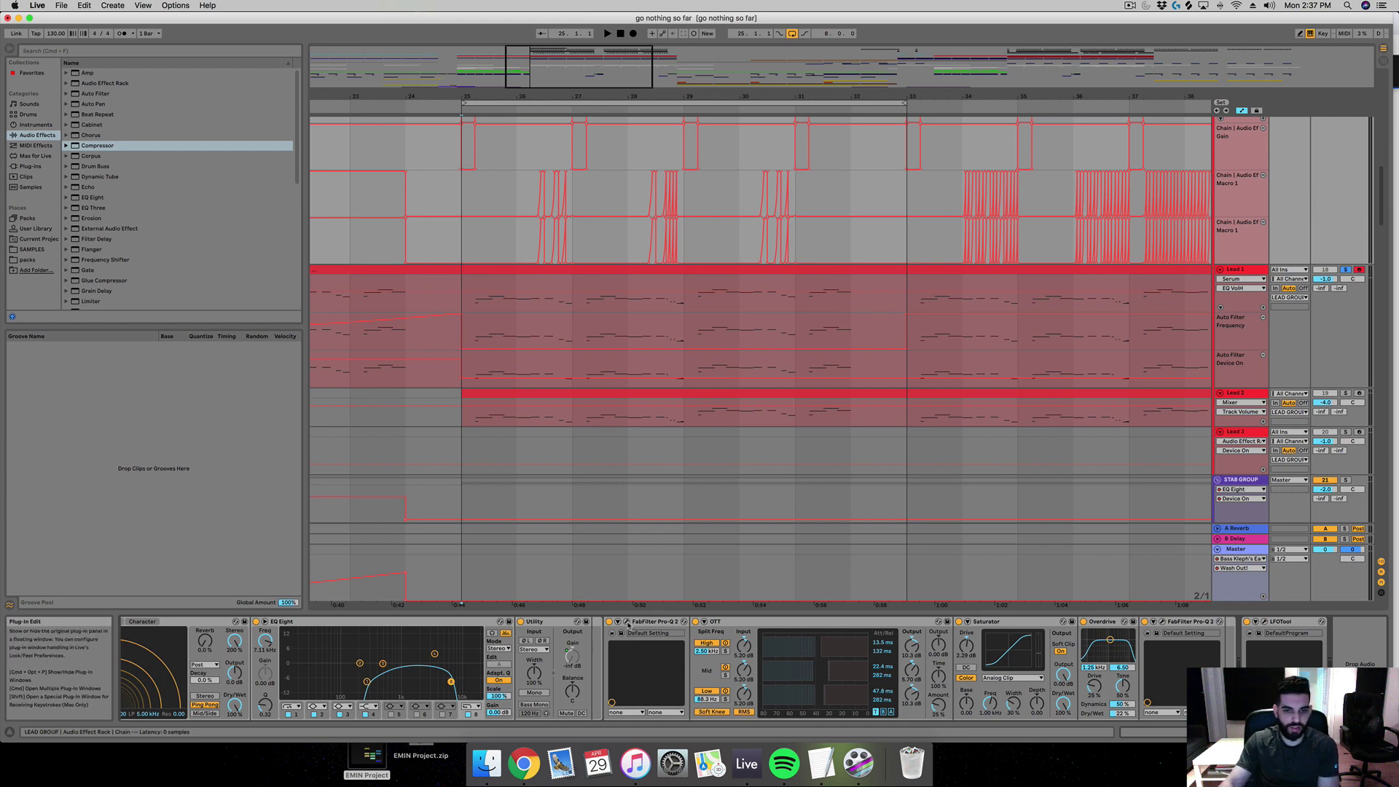
{"action": "left_click", "coordinate": [620, 633]}
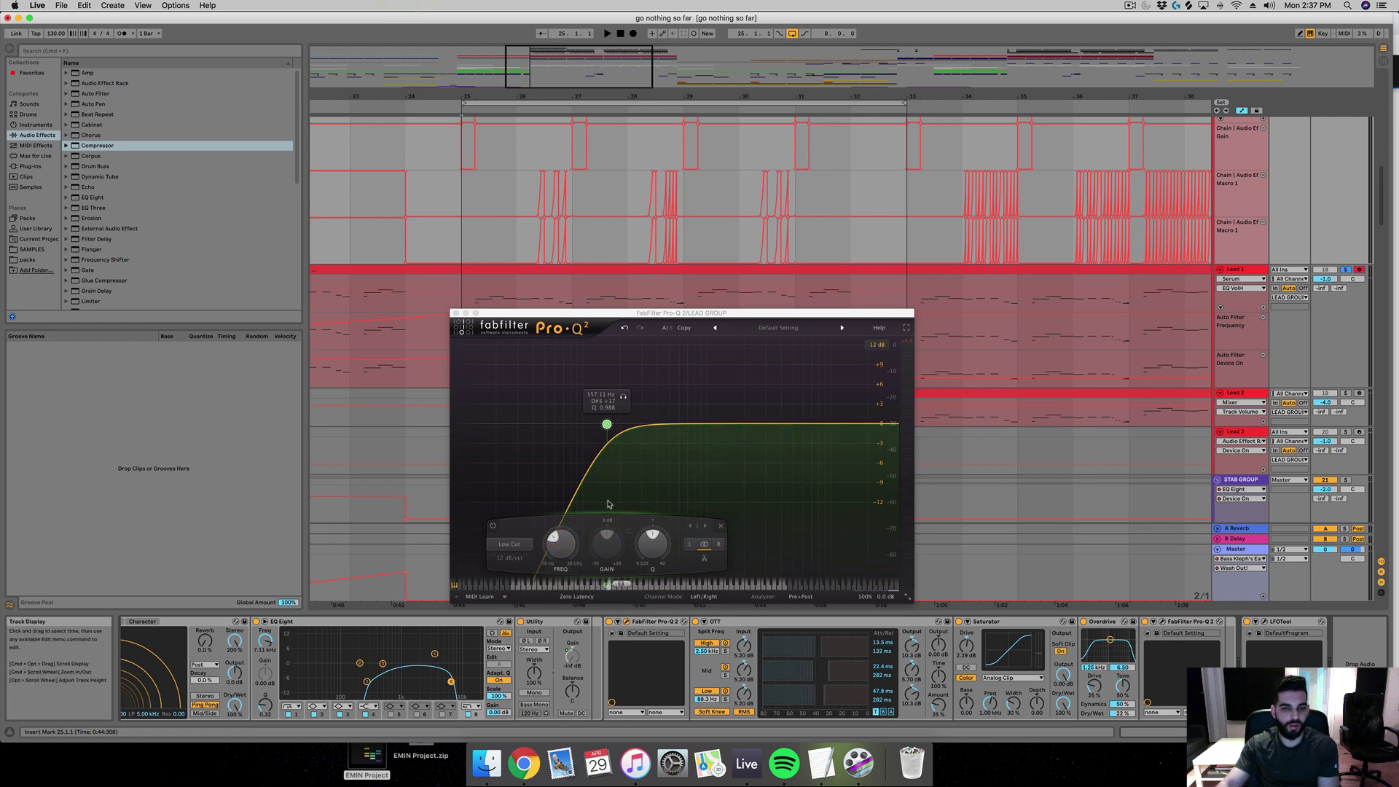
{"action": "left_click", "coordinate": [456, 318]}
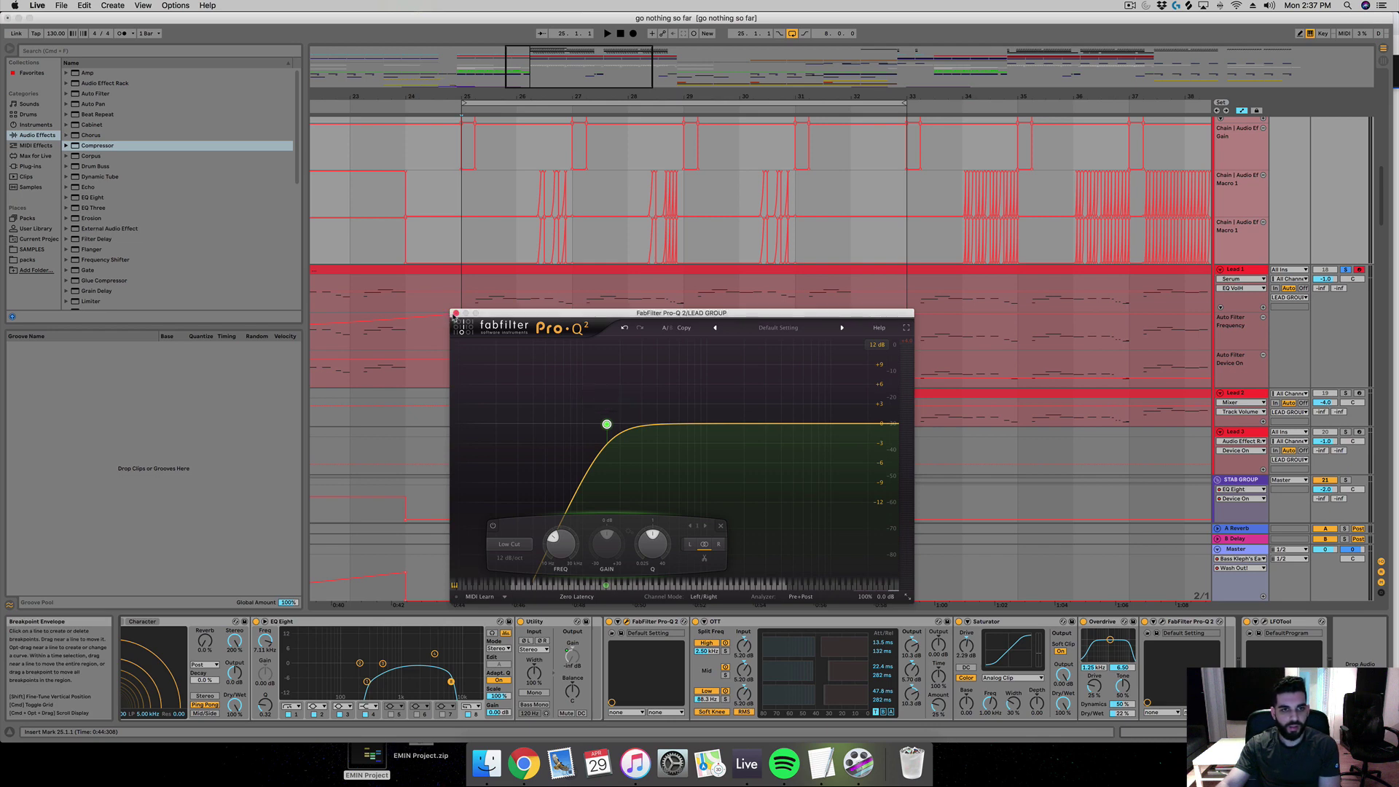
{"action": "left_click", "coordinate": [456, 314]}
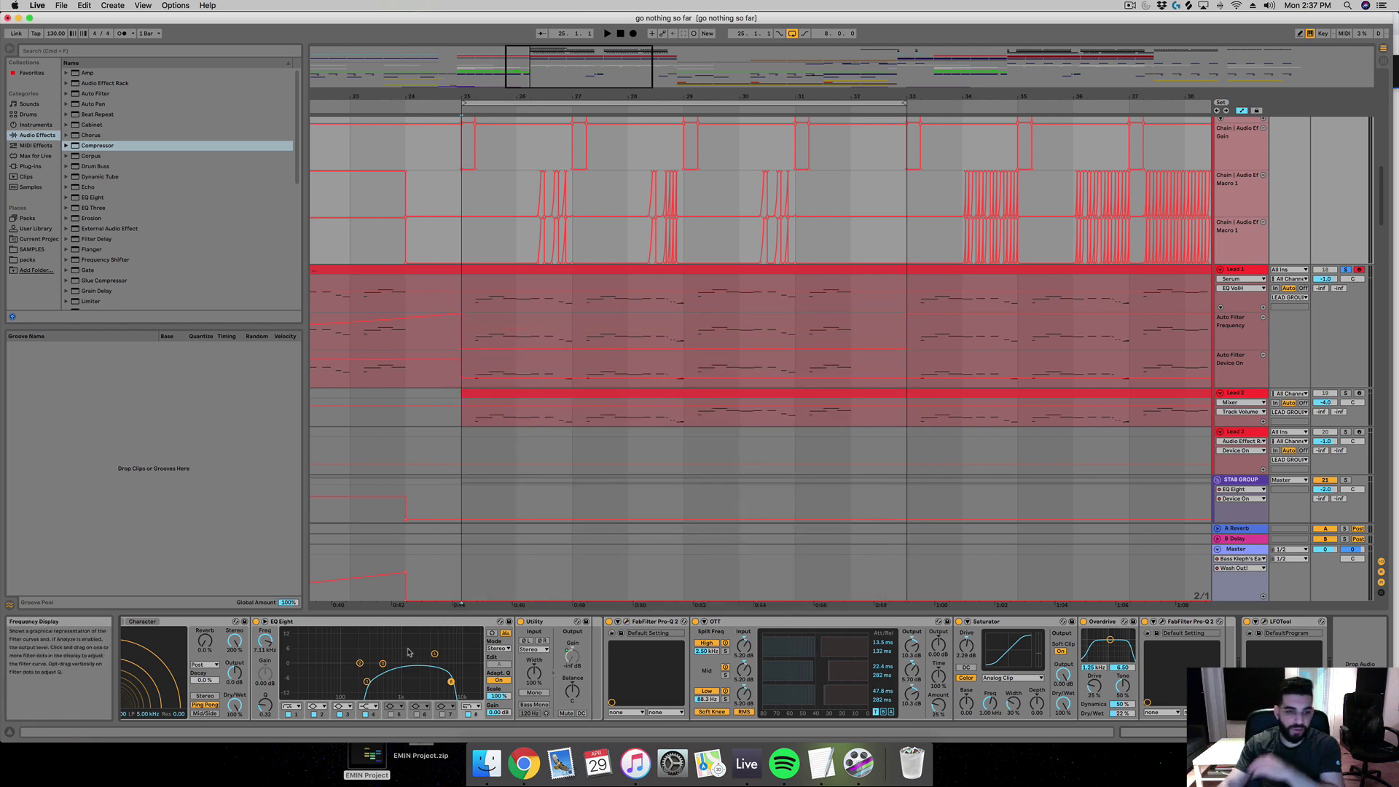
Step: Examine the OTT, Saturator and Overdrive settings in the lead group's chain, including Overdrive's Dry/Wet amount
{"action": "scroll", "coordinate": [390, 650], "scroll_direction": "left", "scroll_amount": 3}
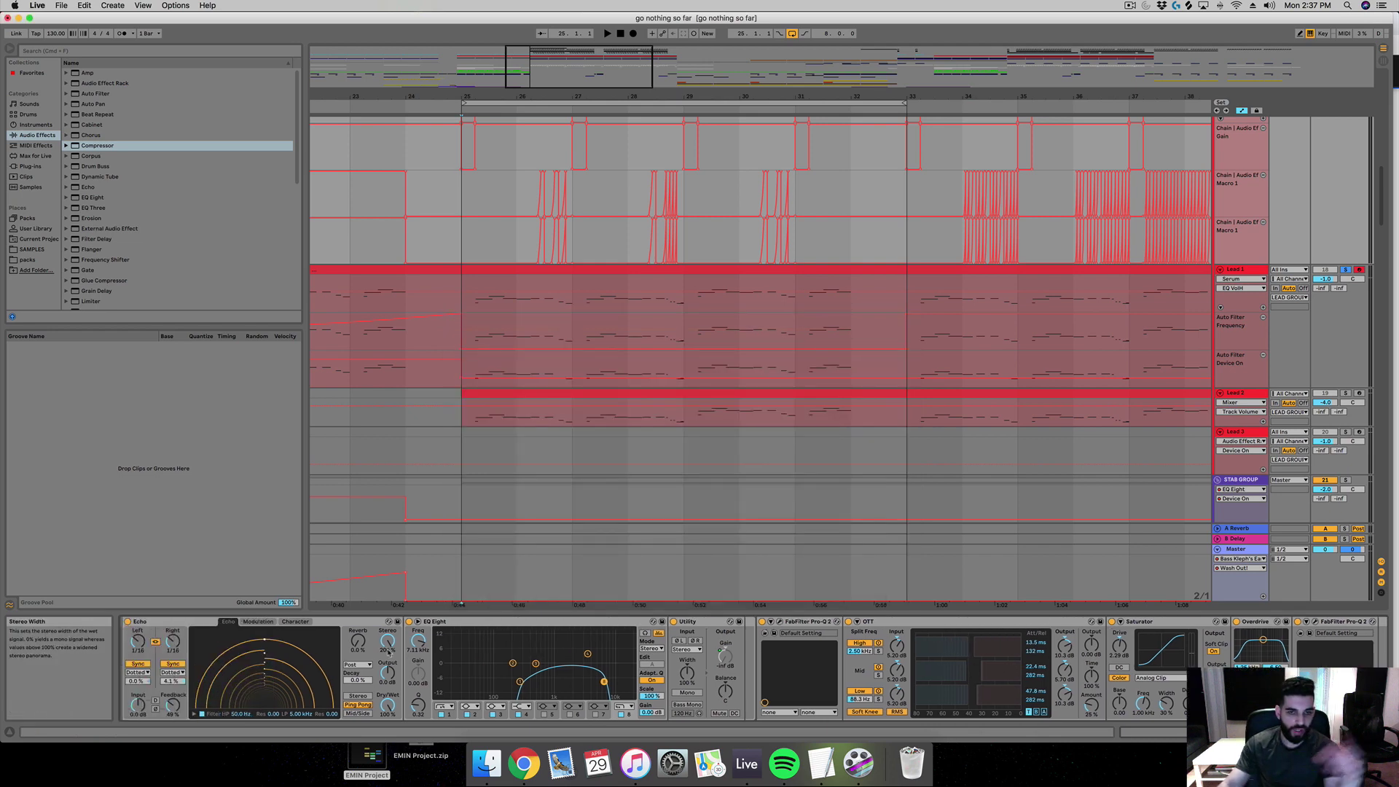
{"action": "scroll", "coordinate": [388, 652], "scroll_direction": "right", "scroll_amount": 1}
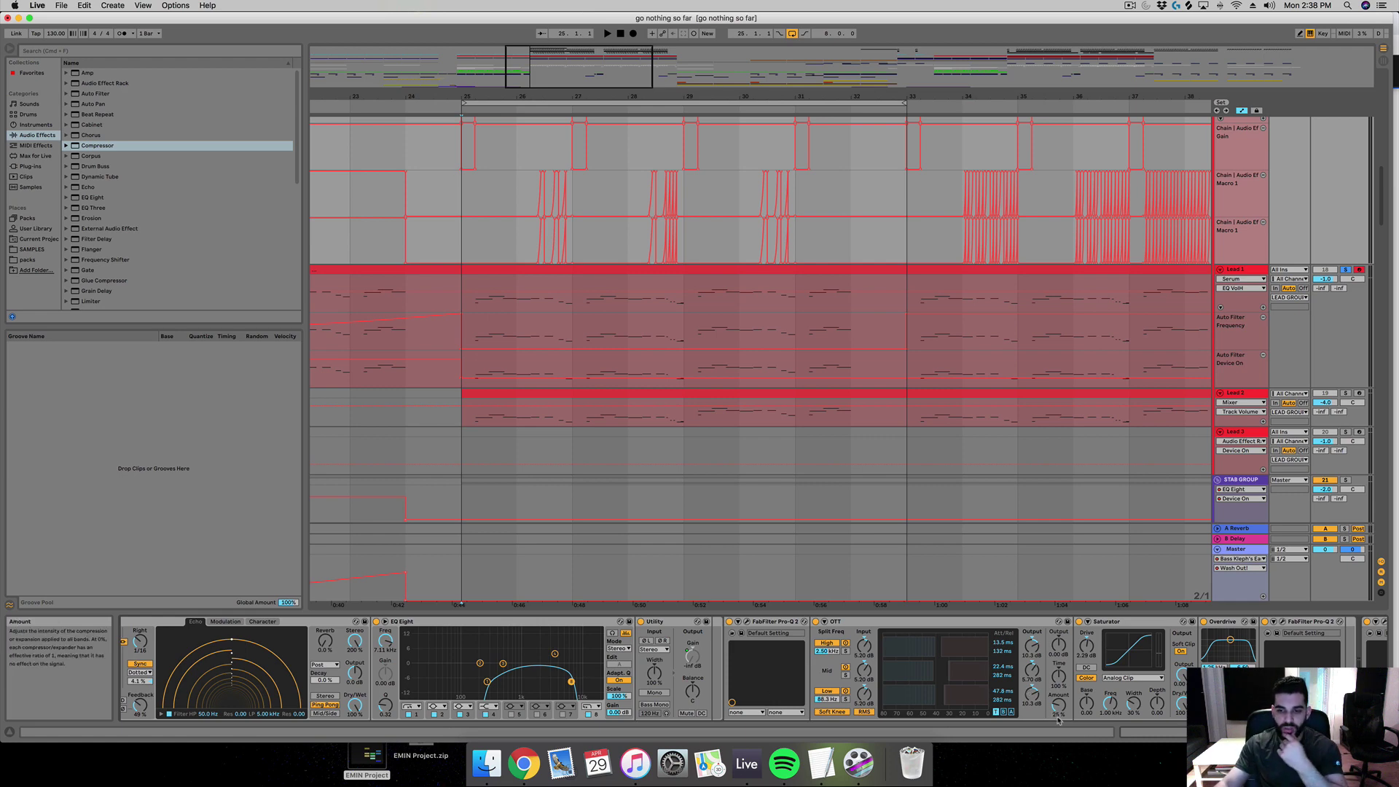
{"action": "scroll", "coordinate": [940, 626], "scroll_direction": "right", "scroll_amount": 1}
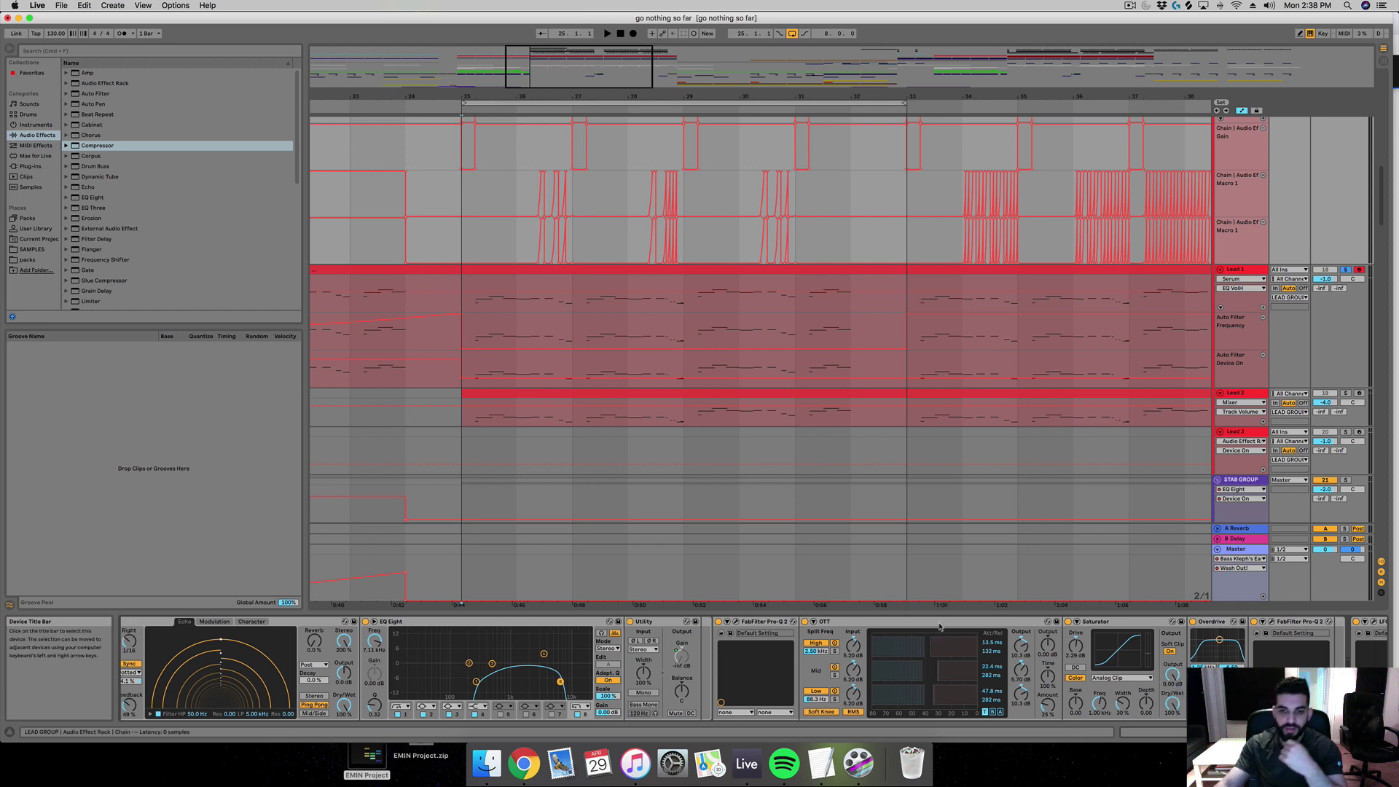
{"action": "scroll", "coordinate": [940, 626], "scroll_direction": "right", "scroll_amount": 5}
{"action": "left_click", "coordinate": [985, 626]}
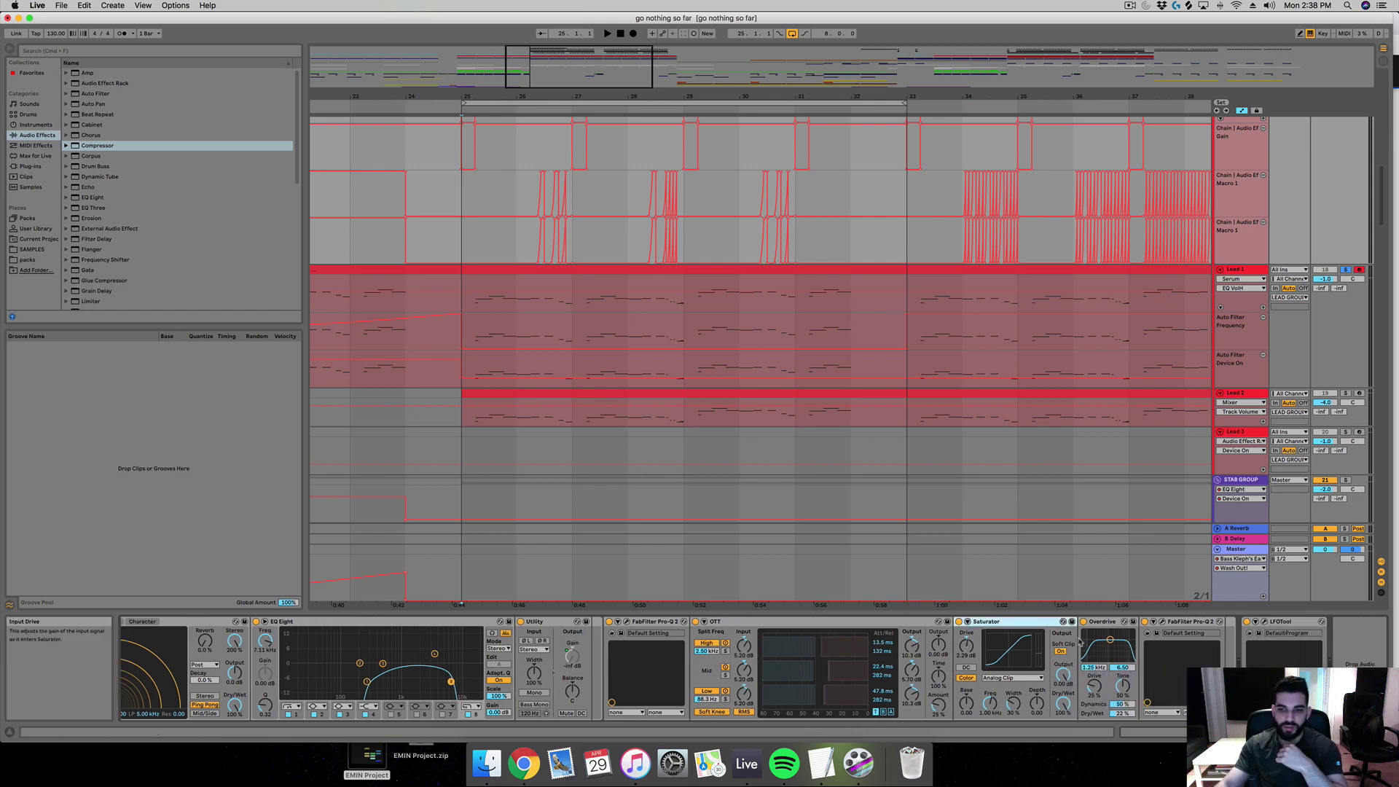
{"action": "left_click", "coordinate": [1109, 650]}
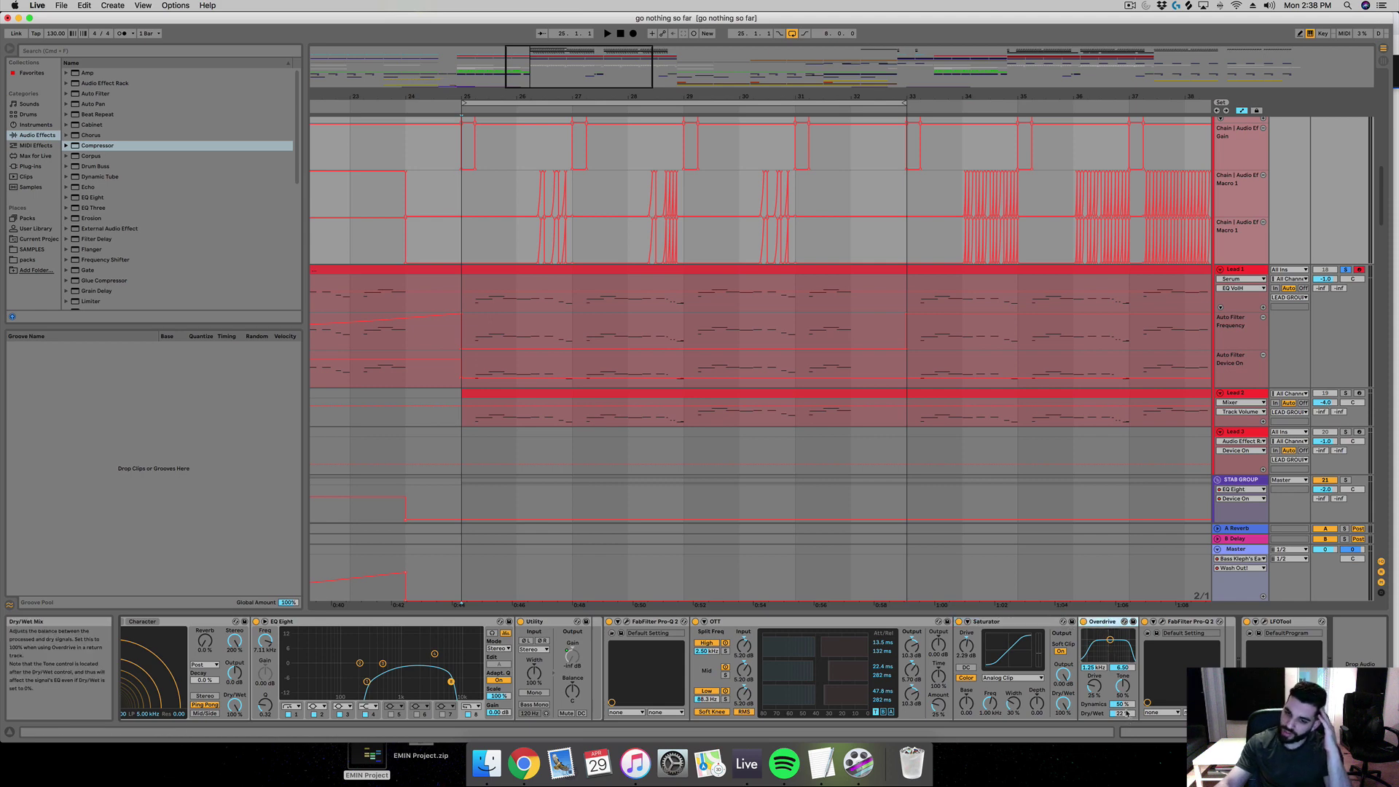
{"action": "left_click_drag", "start_coordinate": [1126, 714], "coordinate": [1119, 715]}
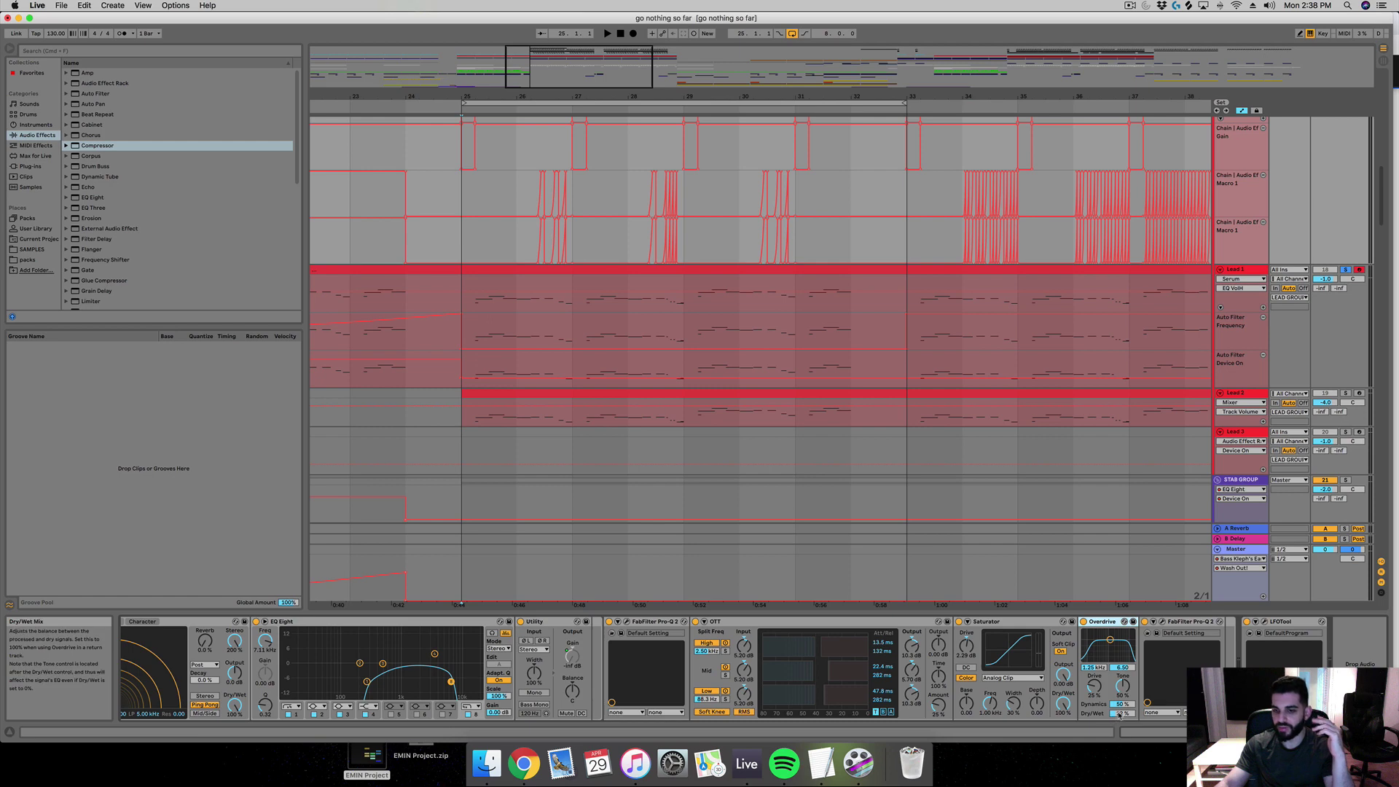
Step: Inspect the FabFilter Pro-Q 2 curve after Overdrive and the LFOTool volume shape, closing each plug-in window
{"action": "left_click", "coordinate": [1161, 621]}
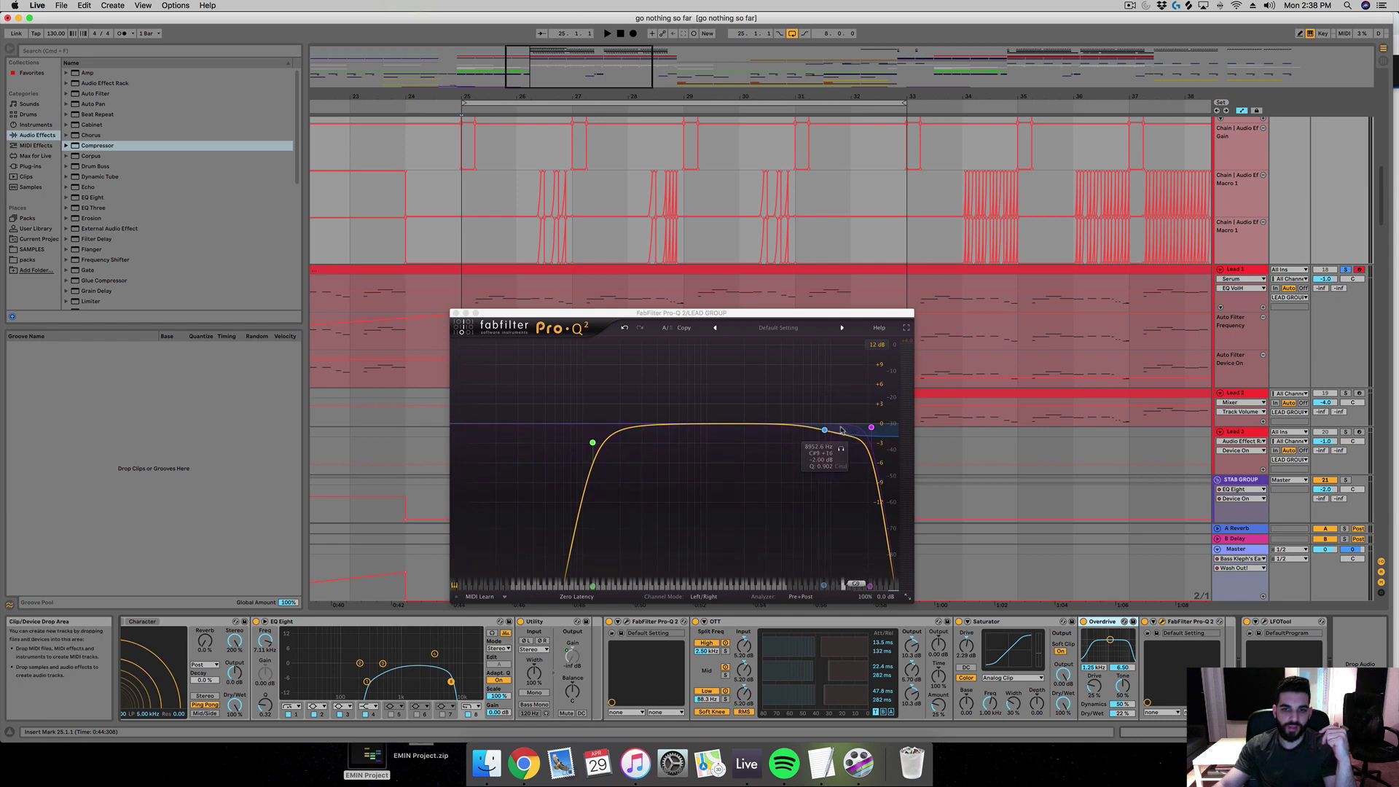
{"action": "left_click", "coordinate": [456, 314]}
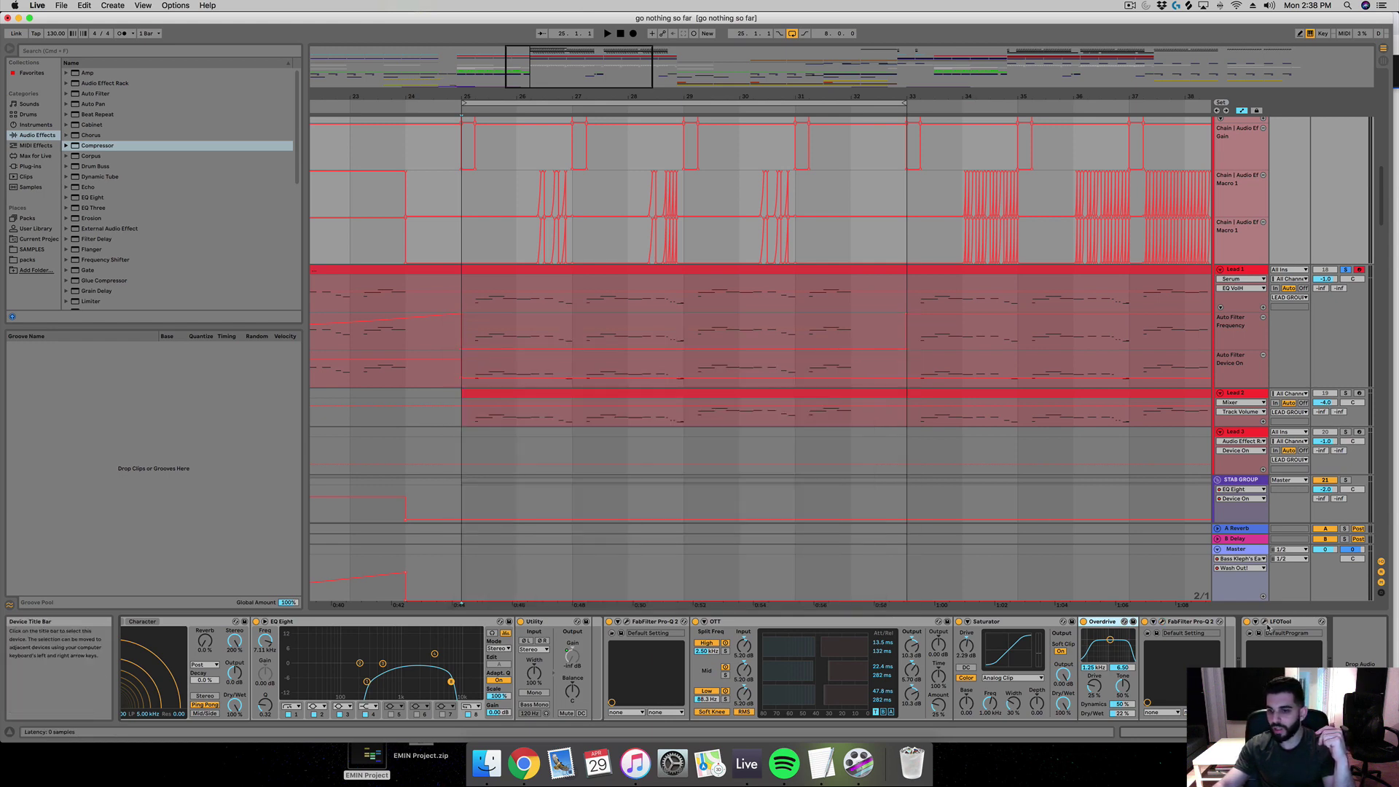
{"action": "left_click", "coordinate": [1266, 622]}
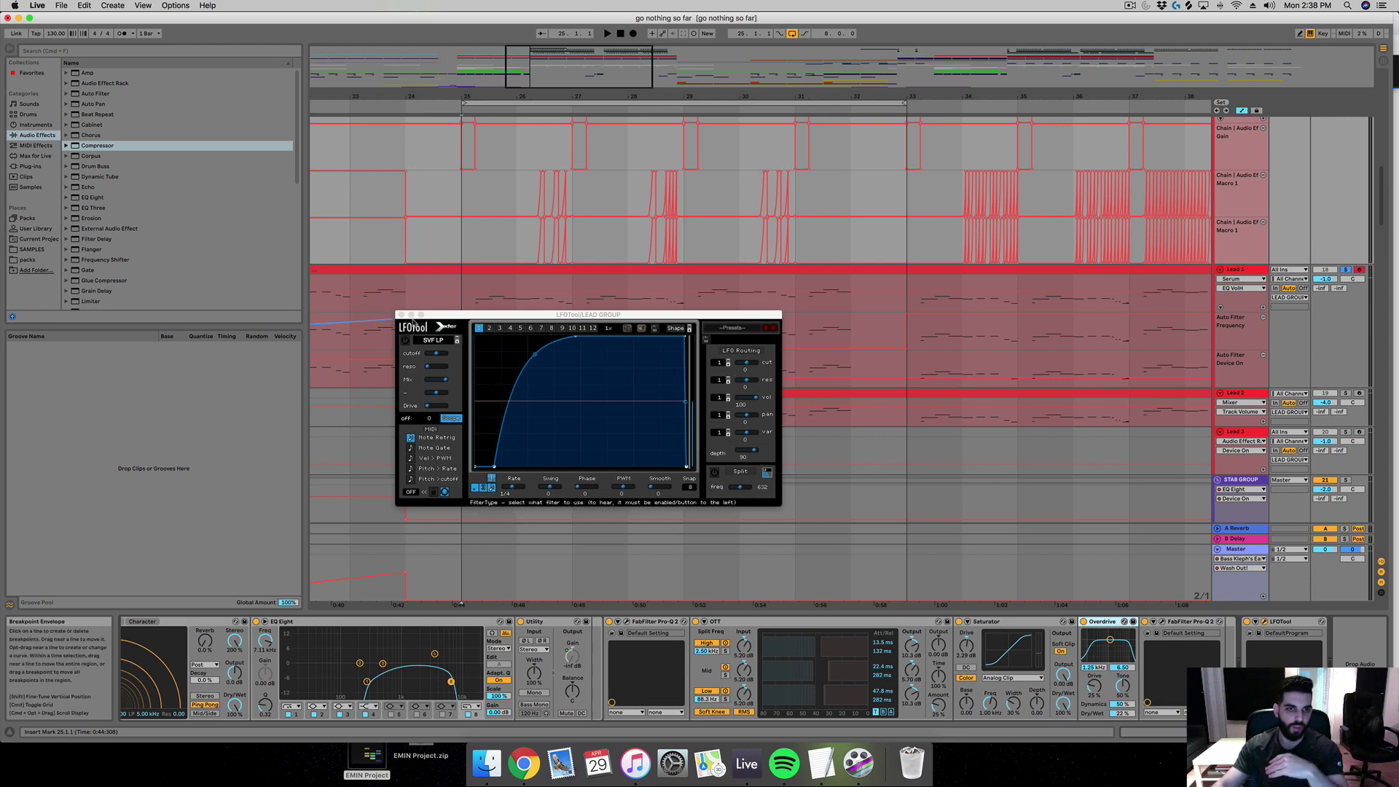
{"action": "left_click", "coordinate": [401, 315]}
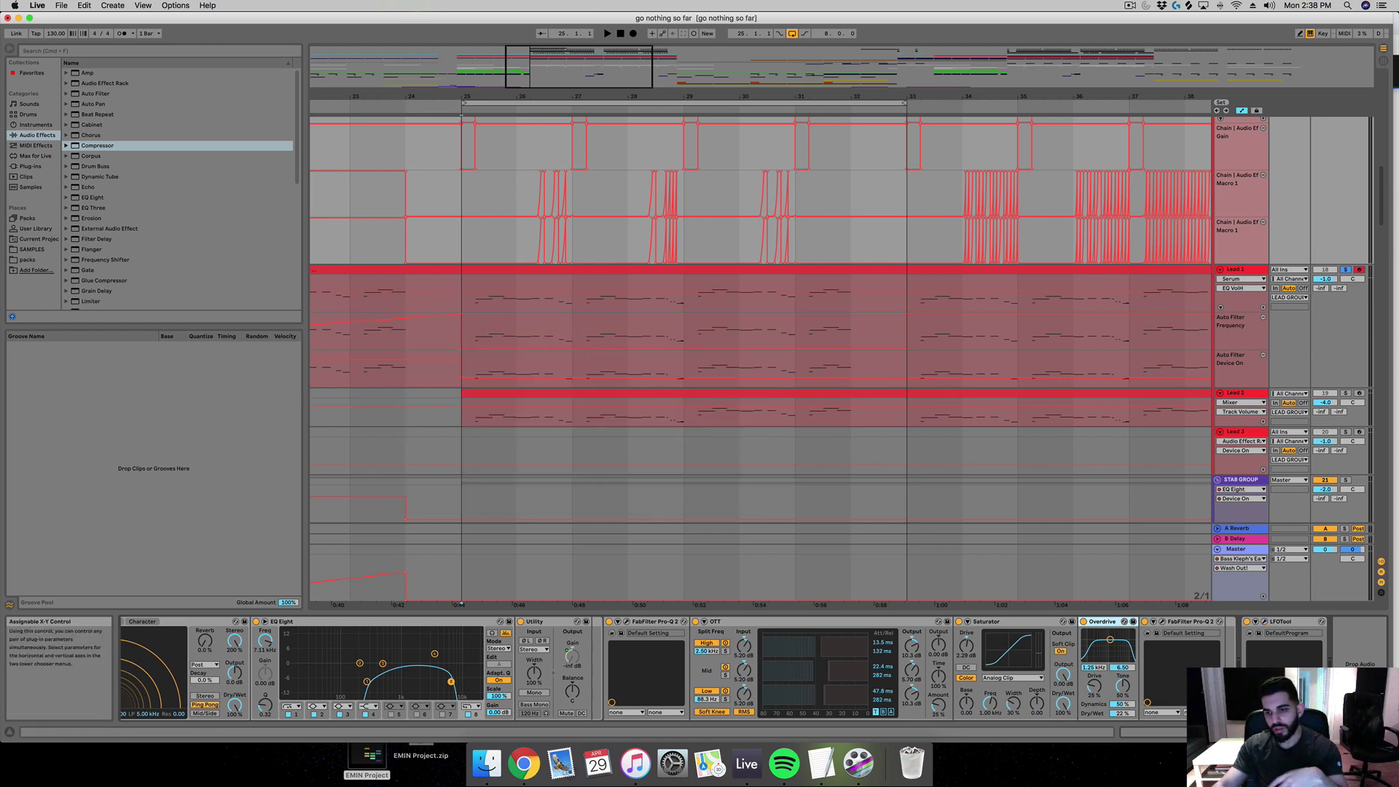
Step: Show the devices in the Delay chain and the Reverb chain of the lead group's Audio Effect Rack
{"action": "scroll", "coordinate": [729, 669], "scroll_direction": "left", "scroll_amount": 15}
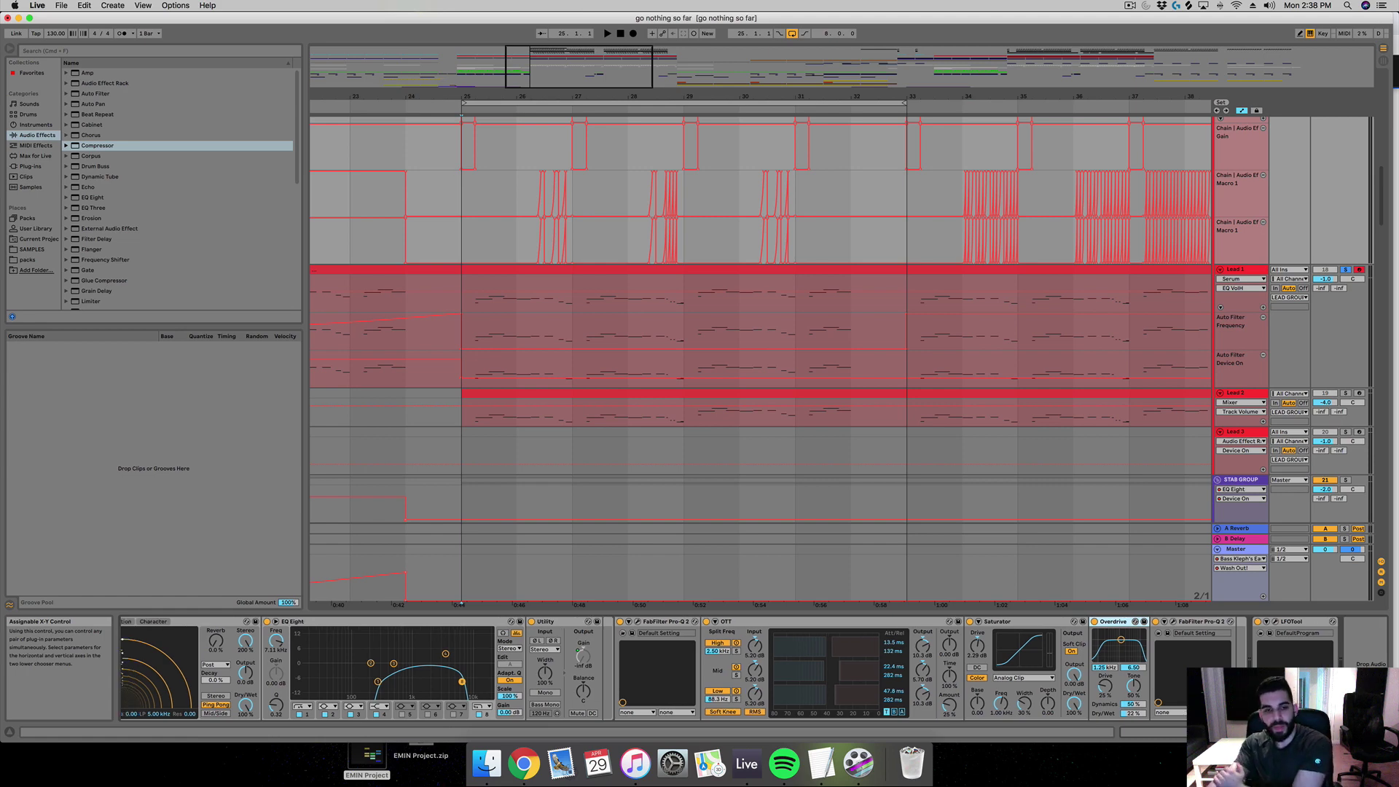
{"action": "scroll", "coordinate": [729, 669], "scroll_direction": "right", "scroll_amount": 4}
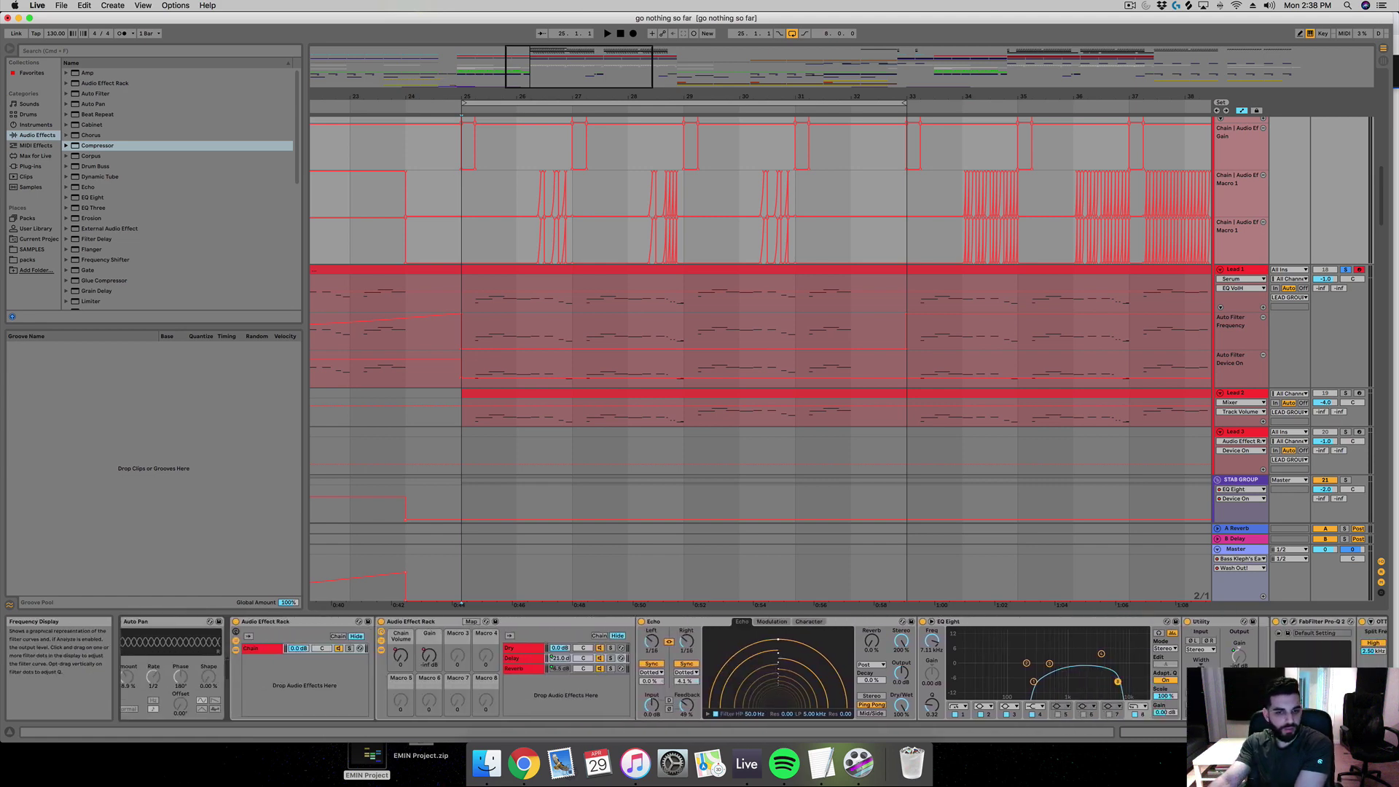
{"action": "left_click", "coordinate": [521, 659]}
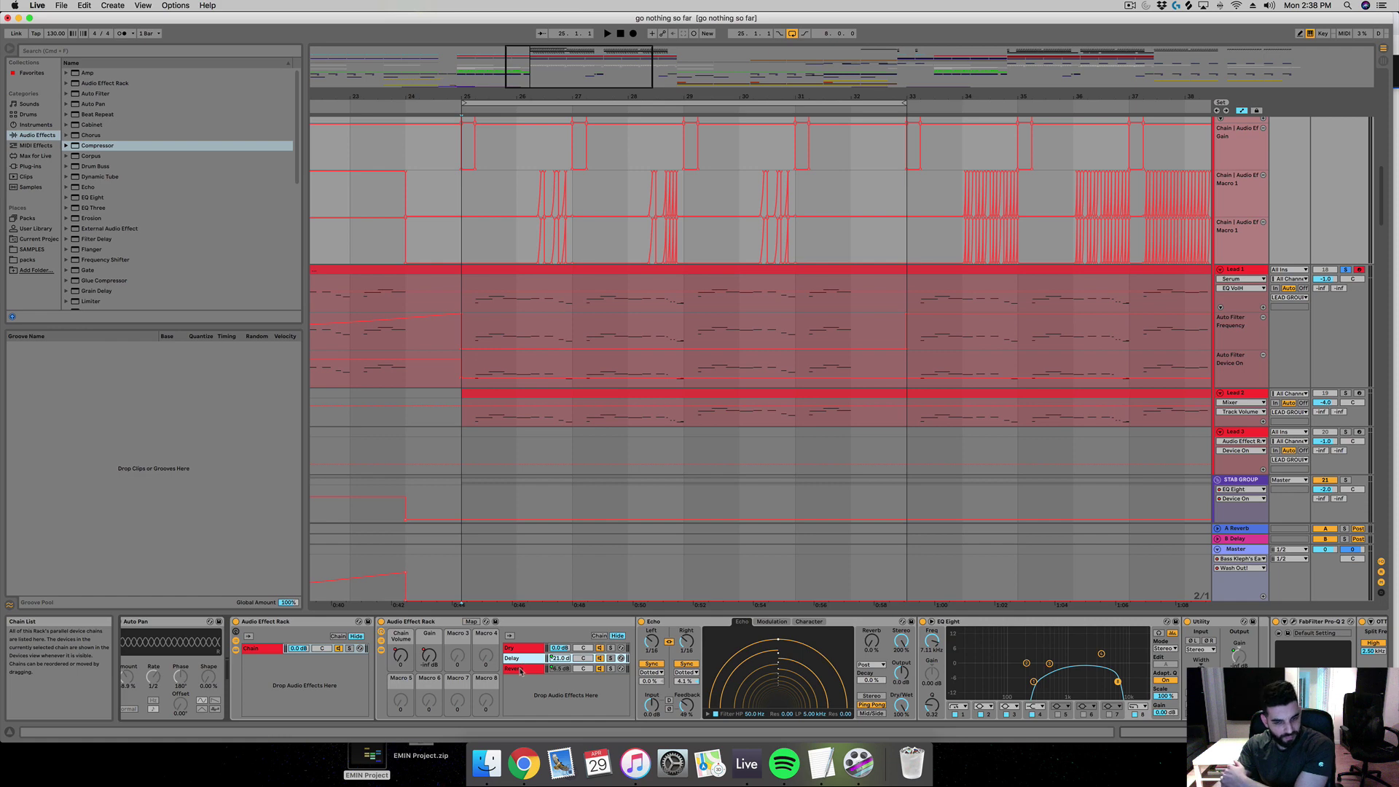
{"action": "left_click", "coordinate": [520, 669]}
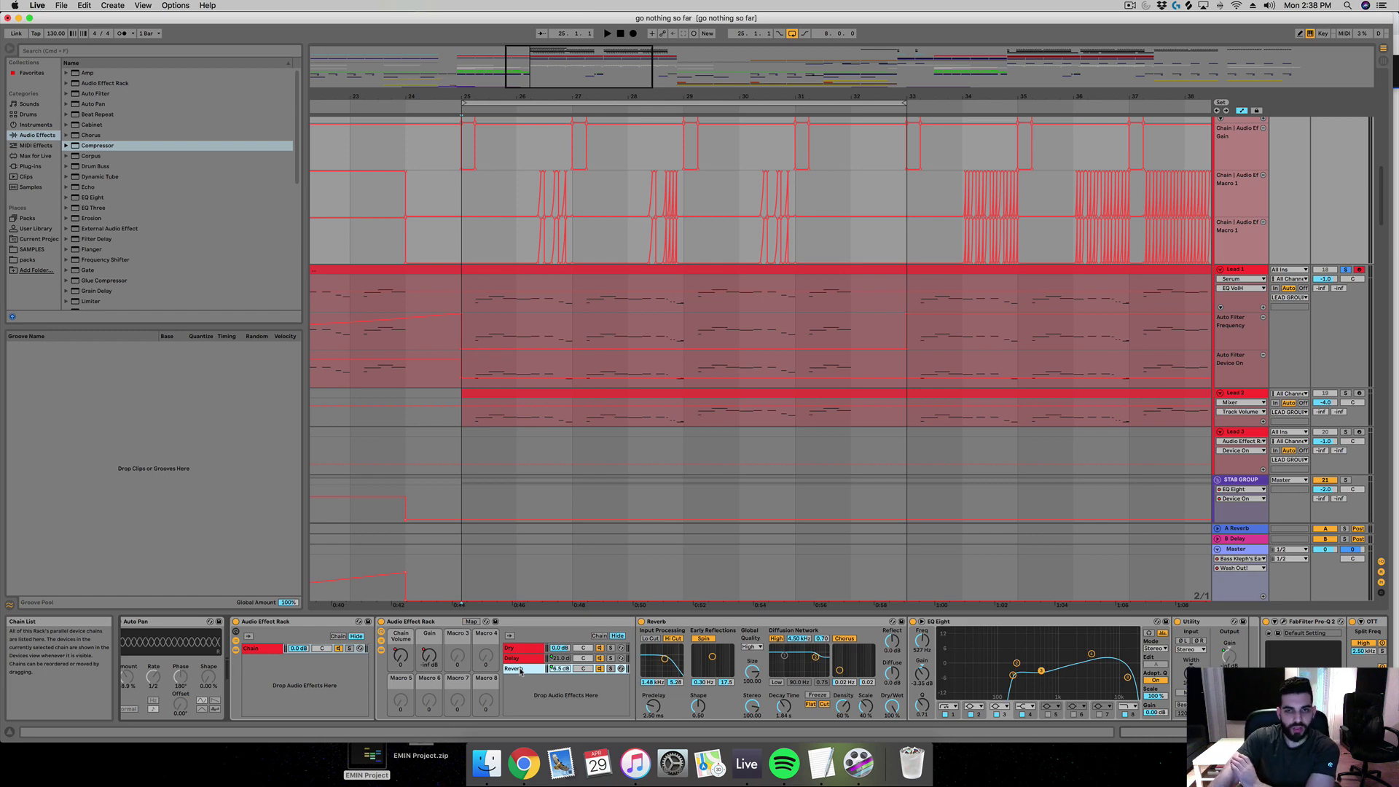
Step: Look over the lead group's effects chain and zoom the arrangement in on the group's automation from bar 25
{"action": "scroll", "coordinate": [520, 671], "scroll_direction": "right", "scroll_amount": 10}
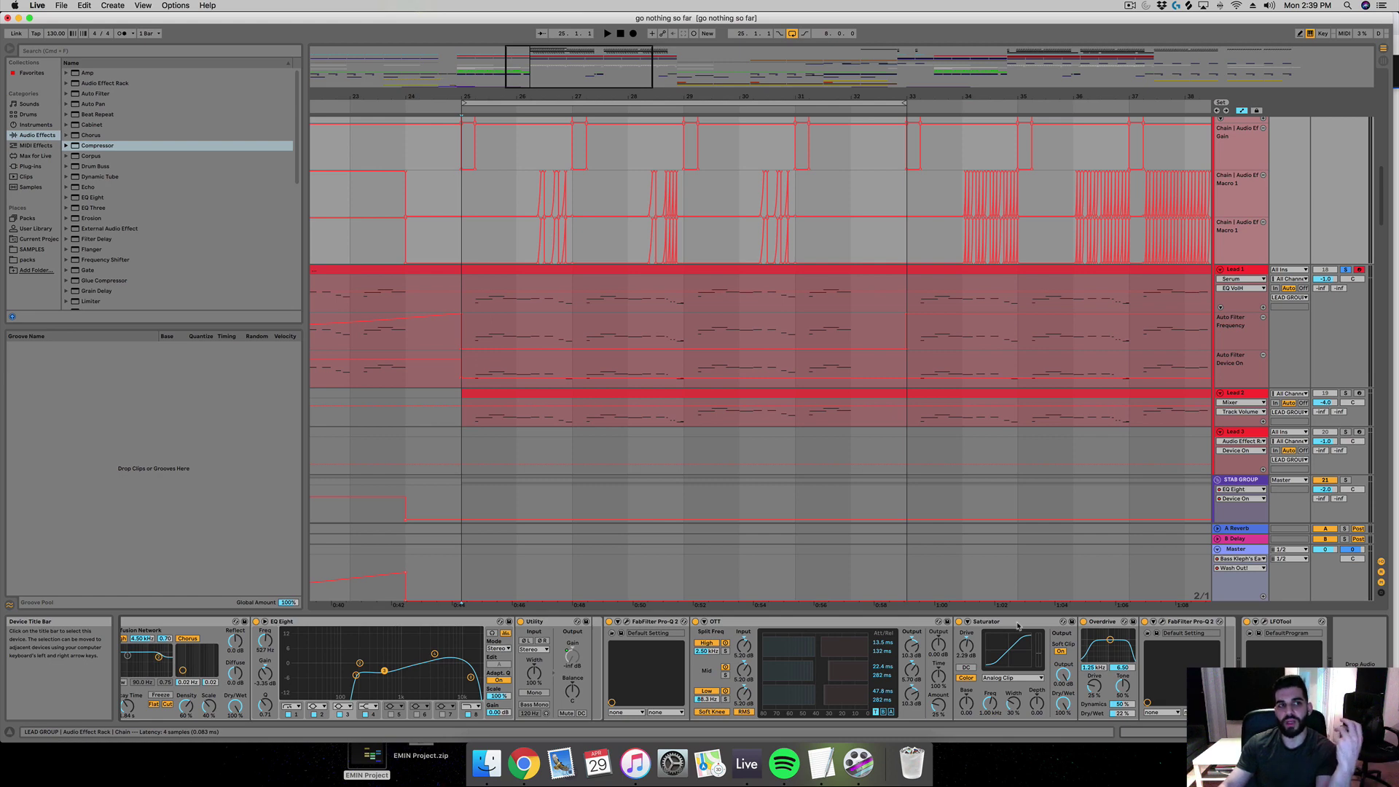
{"action": "scroll", "coordinate": [1018, 625], "scroll_direction": "left", "scroll_amount": 10}
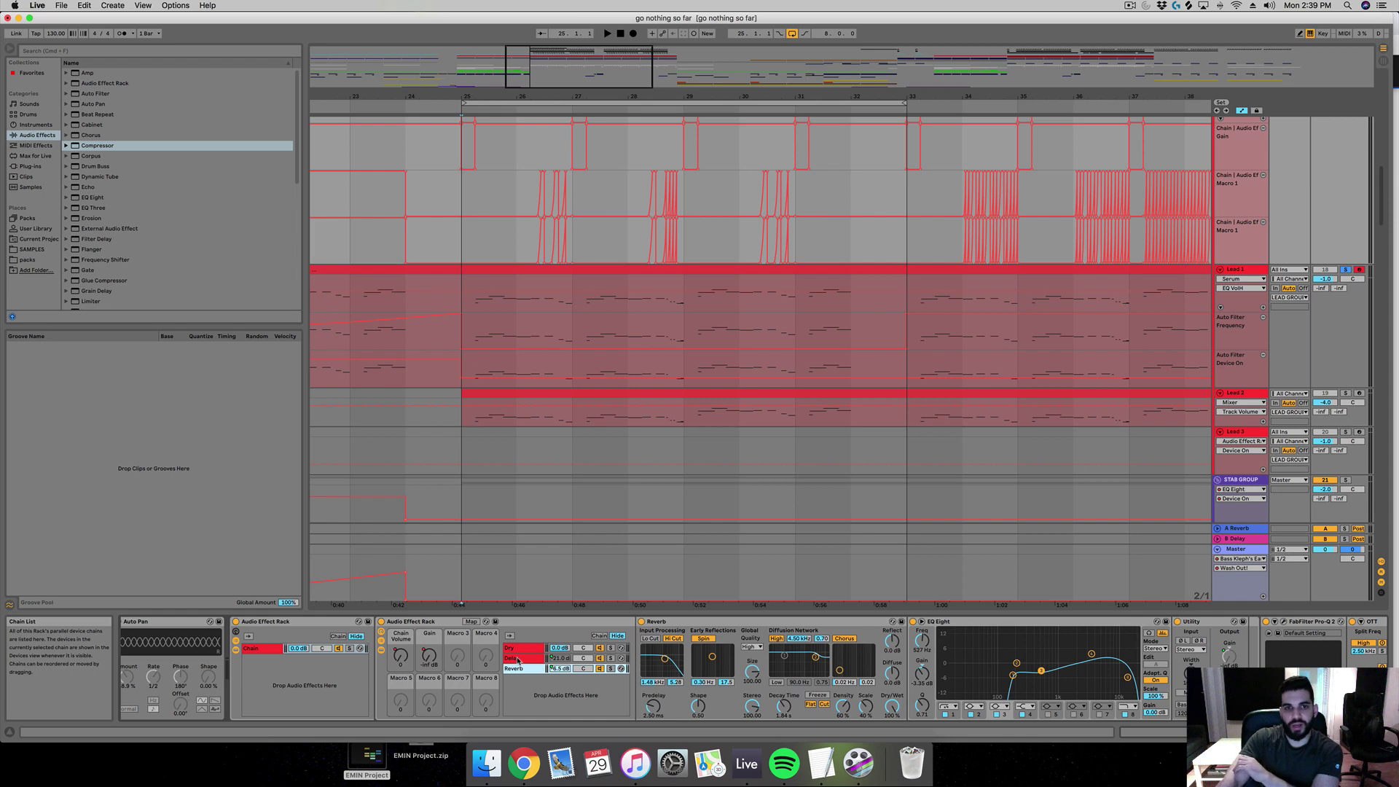
{"action": "left_click", "coordinate": [480, 329]}
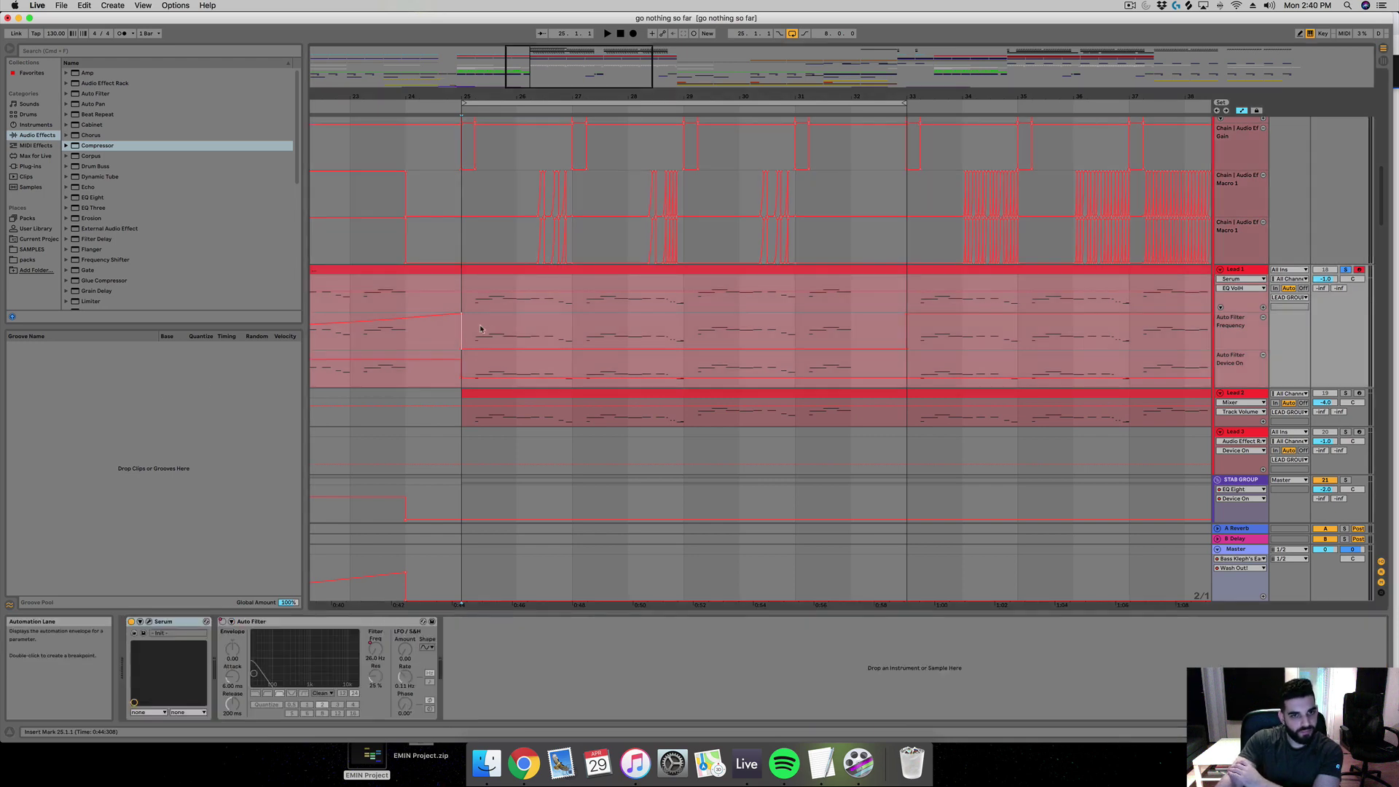
{"action": "left_click", "coordinate": [383, 308]}
{"action": "key", "text": "minus"}
{"action": "scroll", "coordinate": [589, 390], "scroll_direction": "up", "scroll_amount": 4}
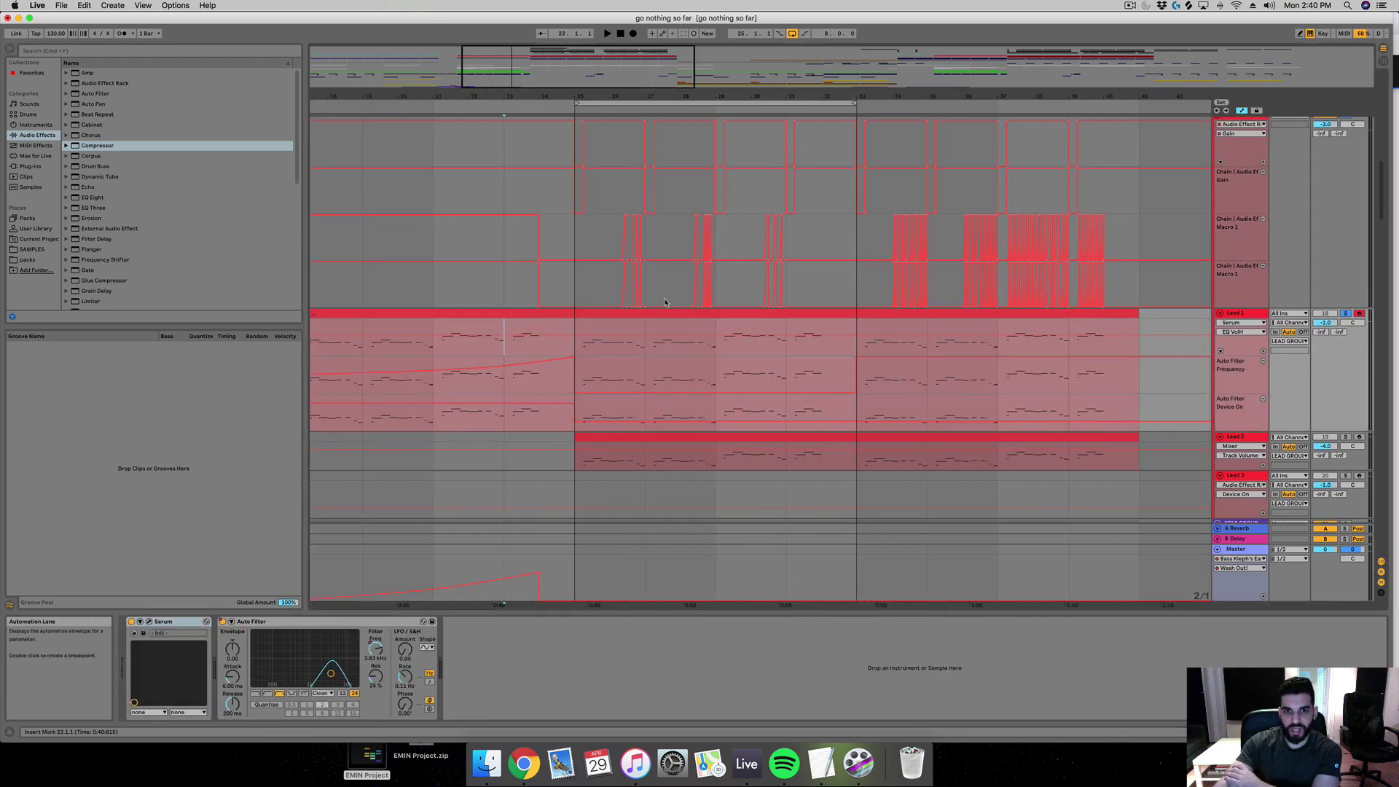
{"action": "left_click", "coordinate": [513, 248]}
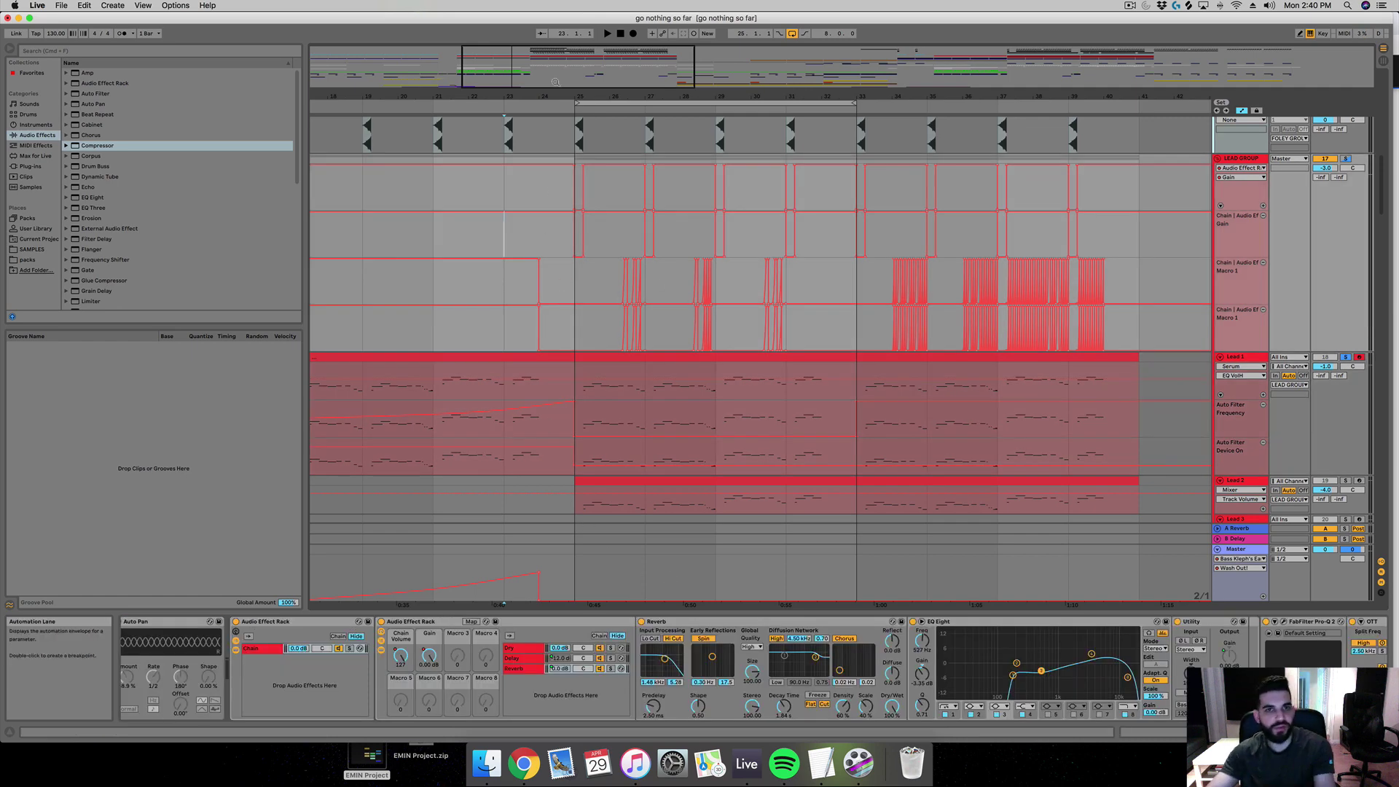
{"action": "left_click_drag", "start_coordinate": [519, 52], "coordinate": [548, 74]}
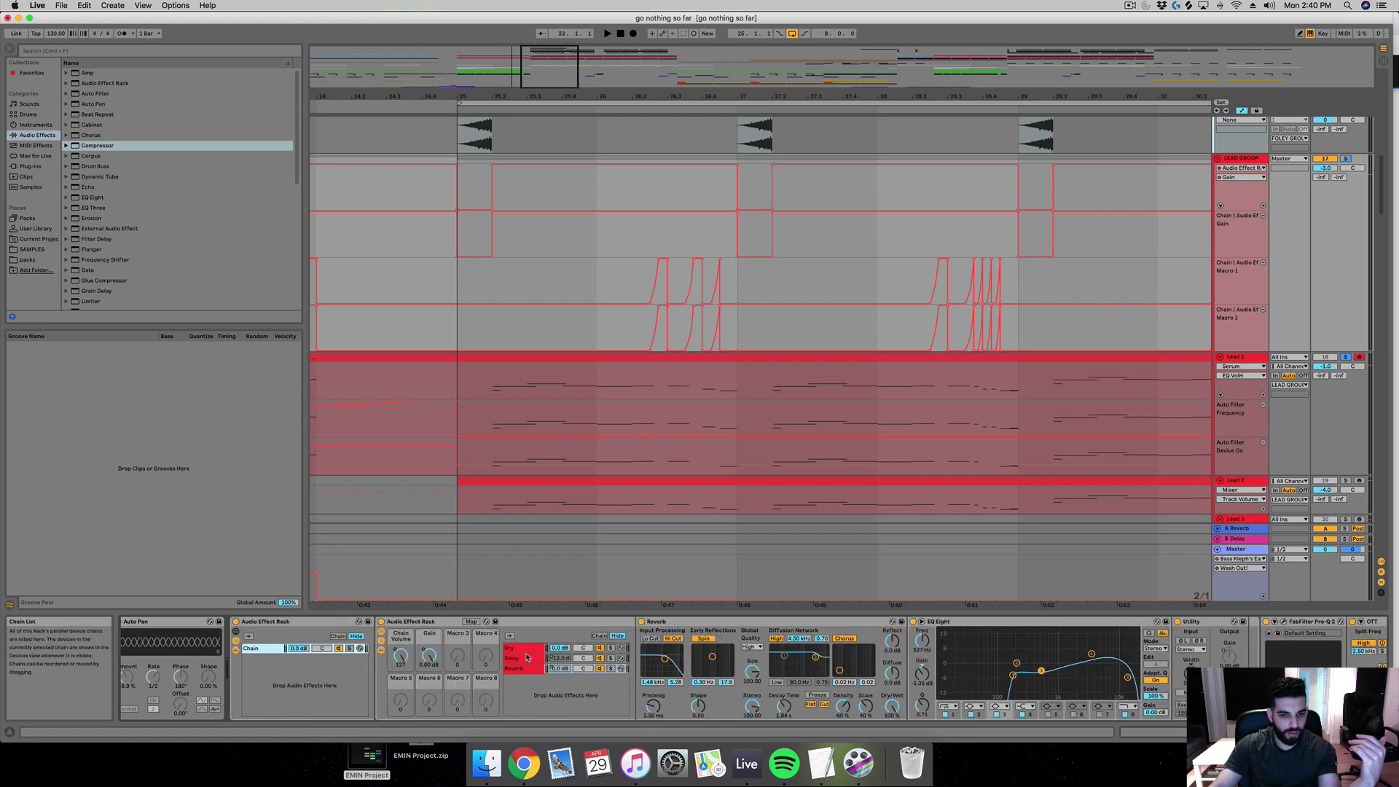
Step: Show the Dry chain of the lead group's Audio Effect Rack and play the leads from bar 25
{"action": "left_click", "coordinate": [530, 629]}
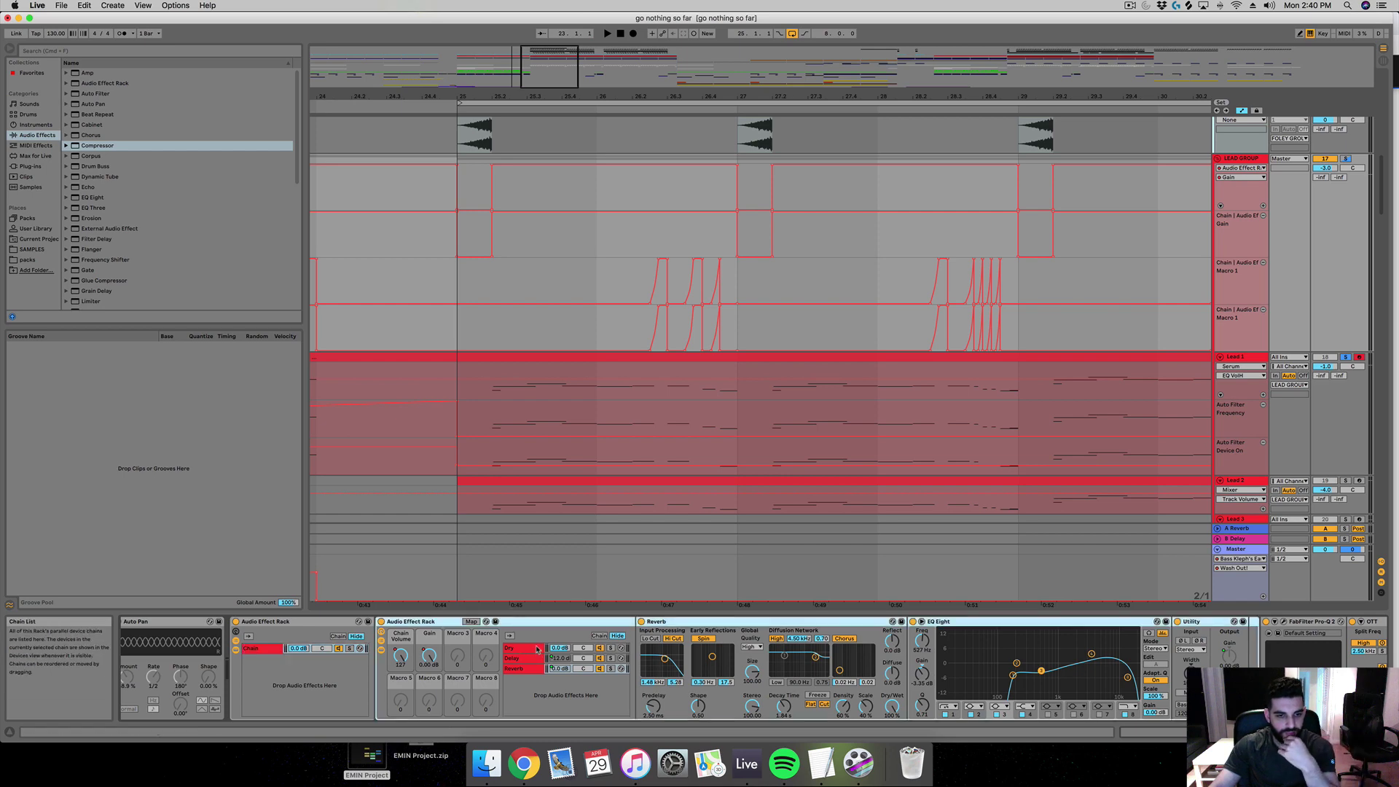
{"action": "left_click", "coordinate": [527, 650]}
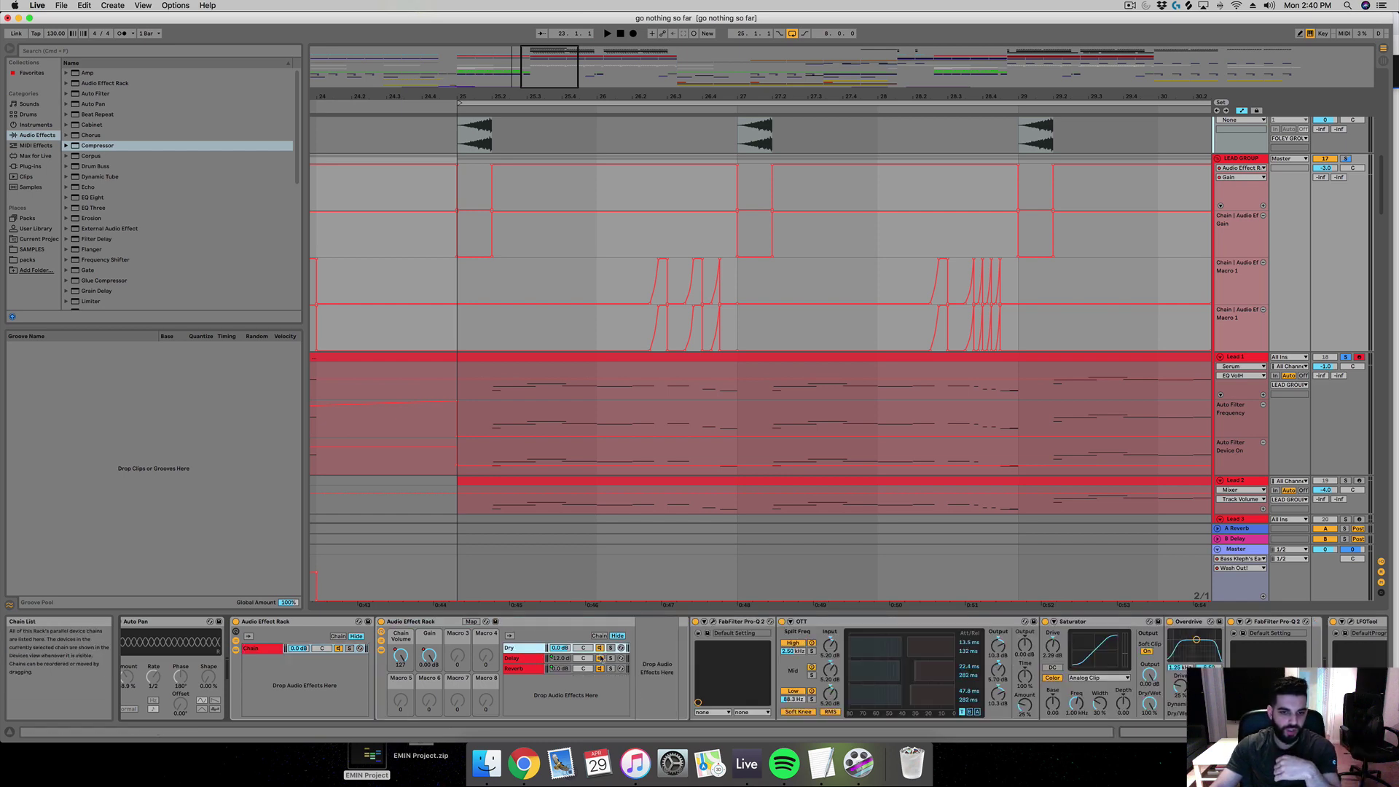
{"action": "left_click", "coordinate": [470, 398]}
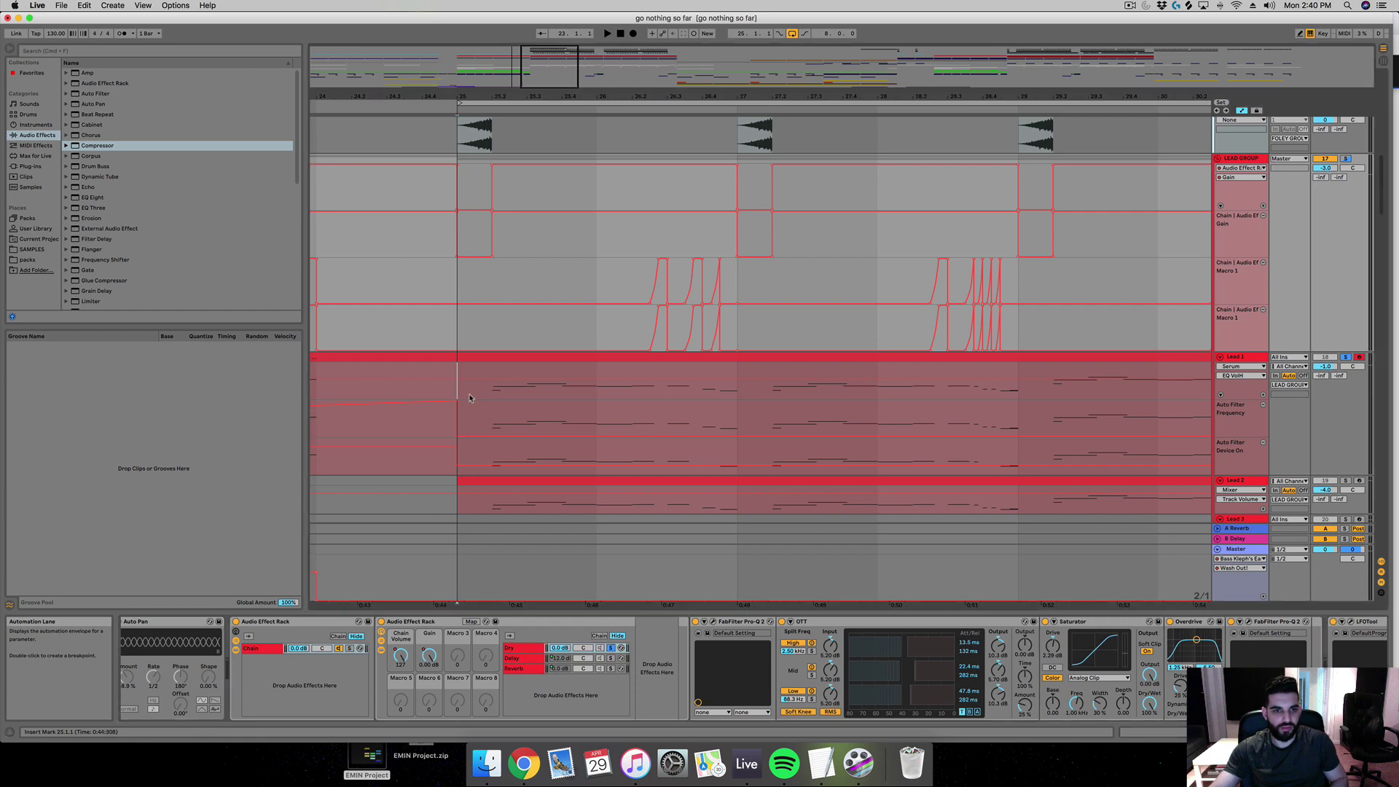
{"action": "key", "text": "space"}
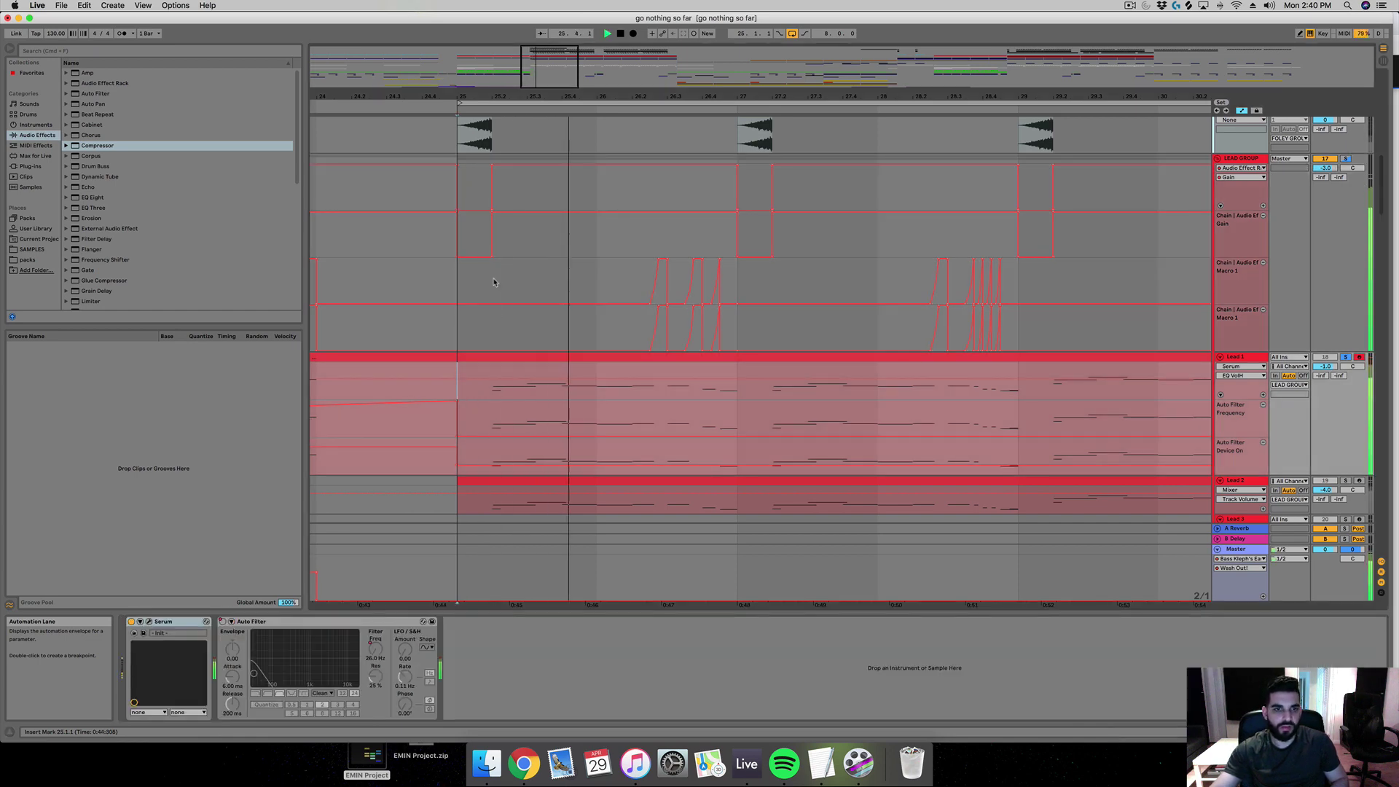
Step: Solo the rack's Delay chain and listen to it, and audition the Reverb chain from bar 25
{"action": "left_click", "coordinate": [553, 561]}
{"action": "left_click", "coordinate": [618, 659]}
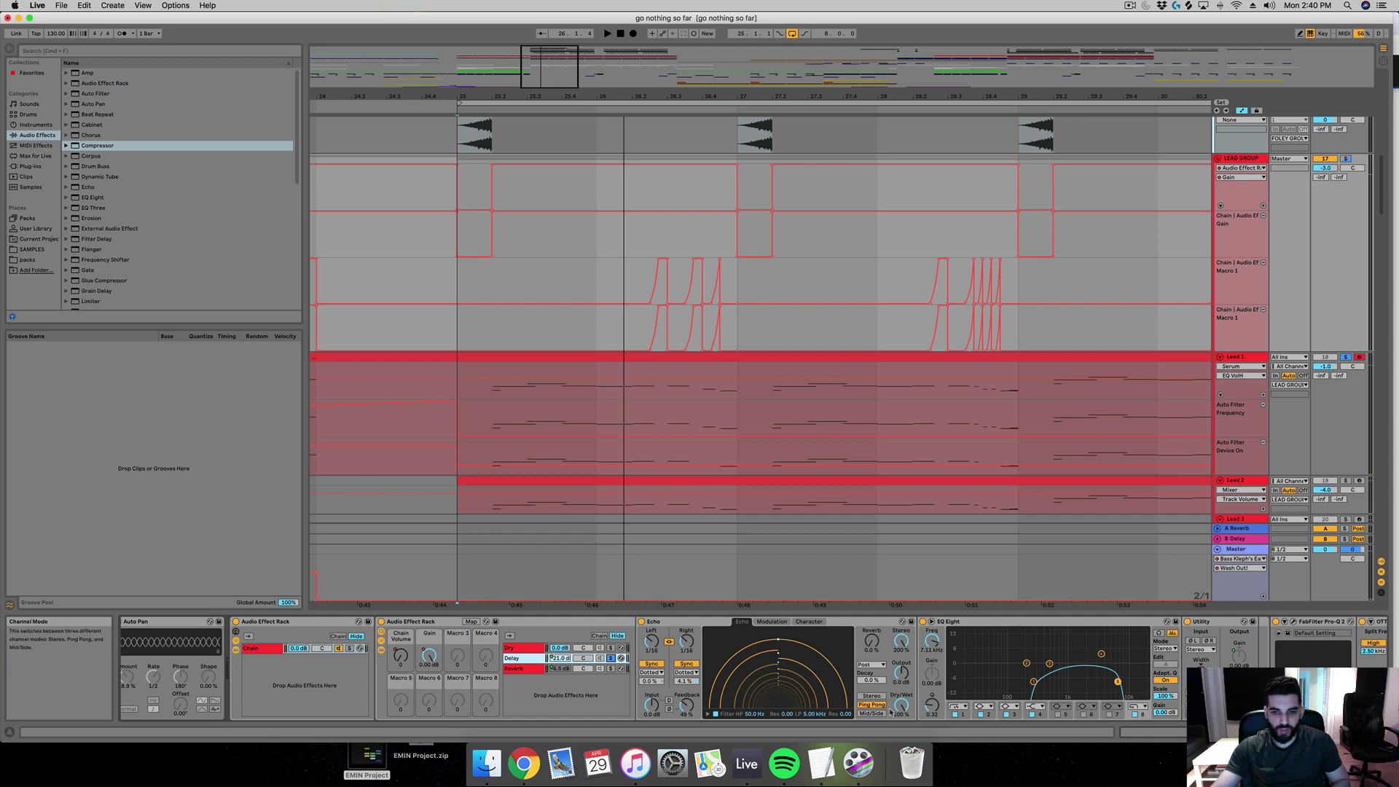
{"action": "key", "text": "space"}
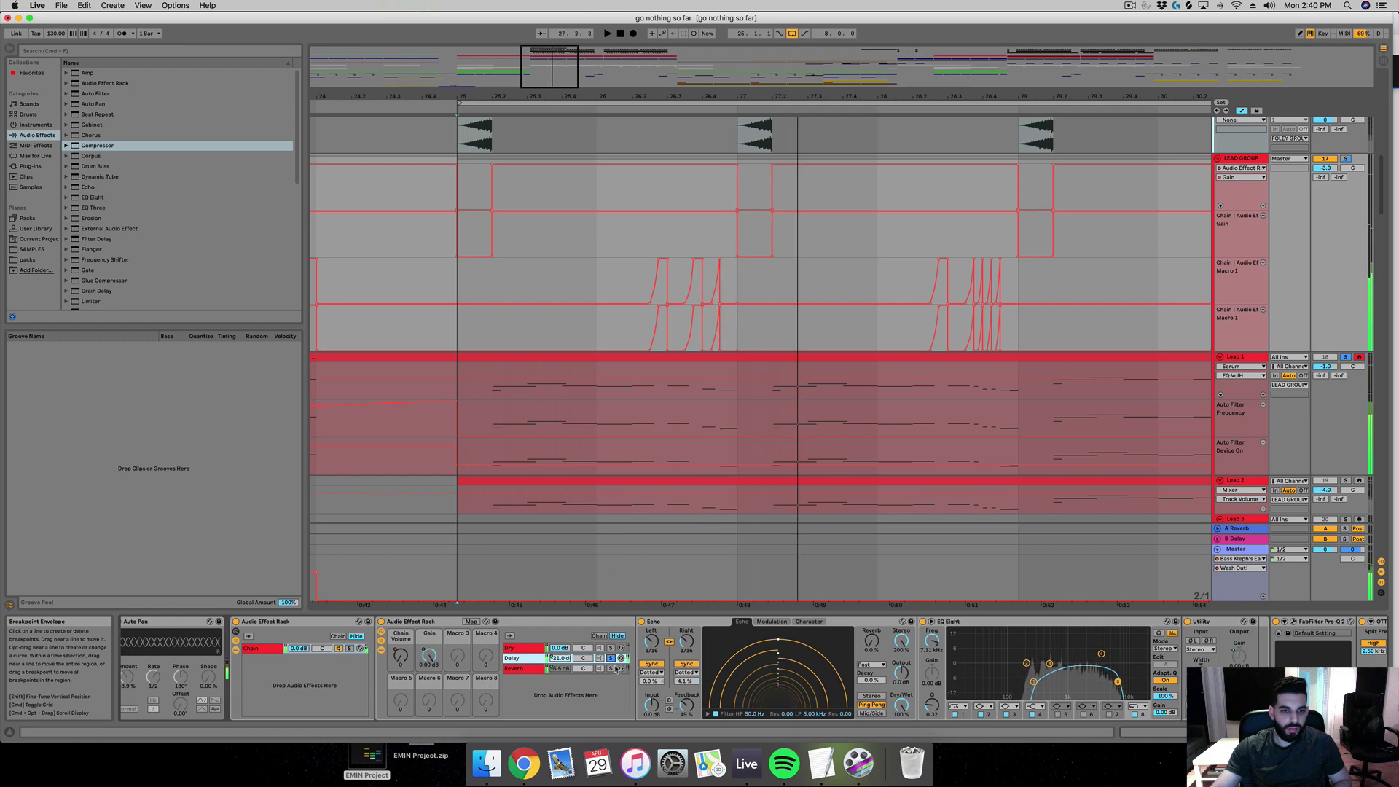
{"action": "left_click", "coordinate": [513, 668]}
{"action": "key", "text": "space"}
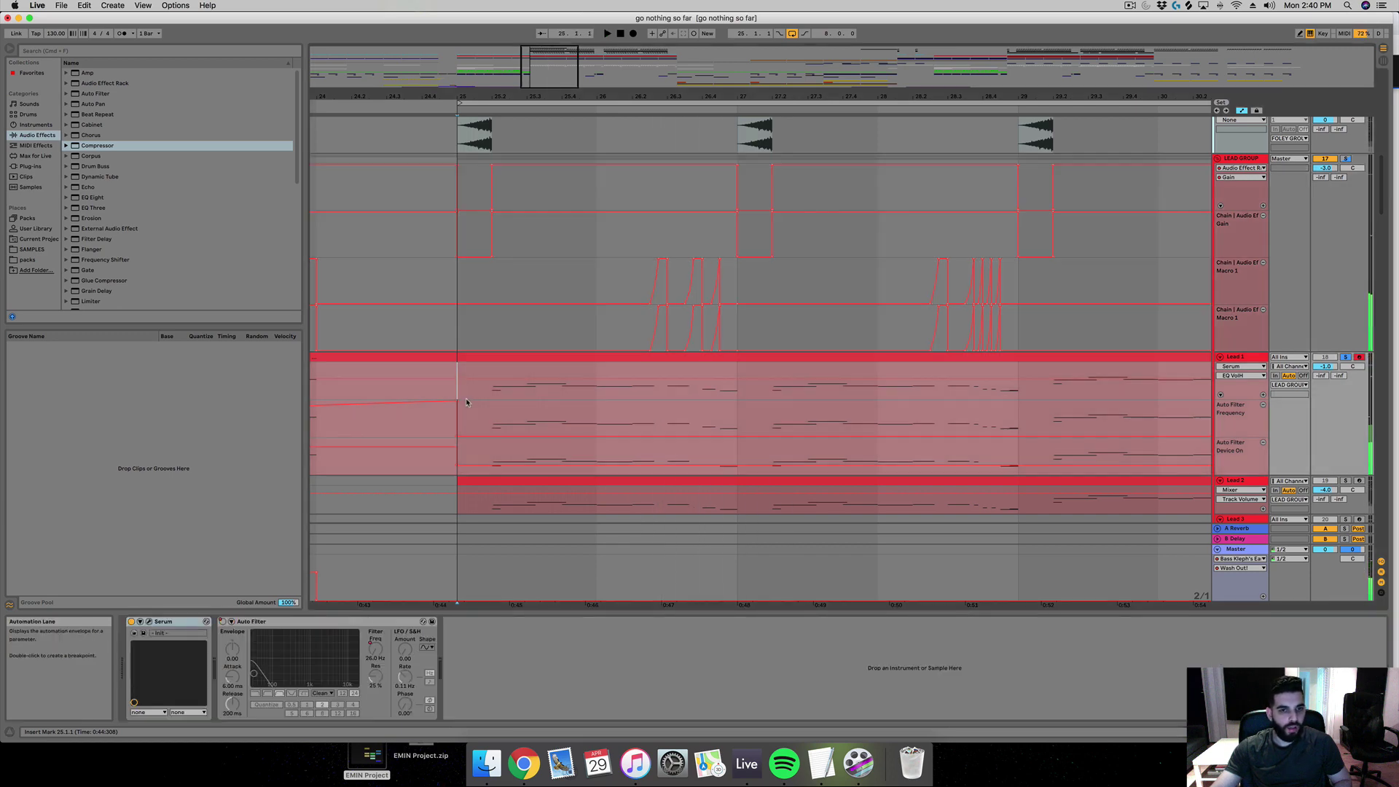
{"action": "key", "text": "space"}
{"action": "left_click", "coordinate": [465, 401]}
{"action": "left_click", "coordinate": [466, 338]}
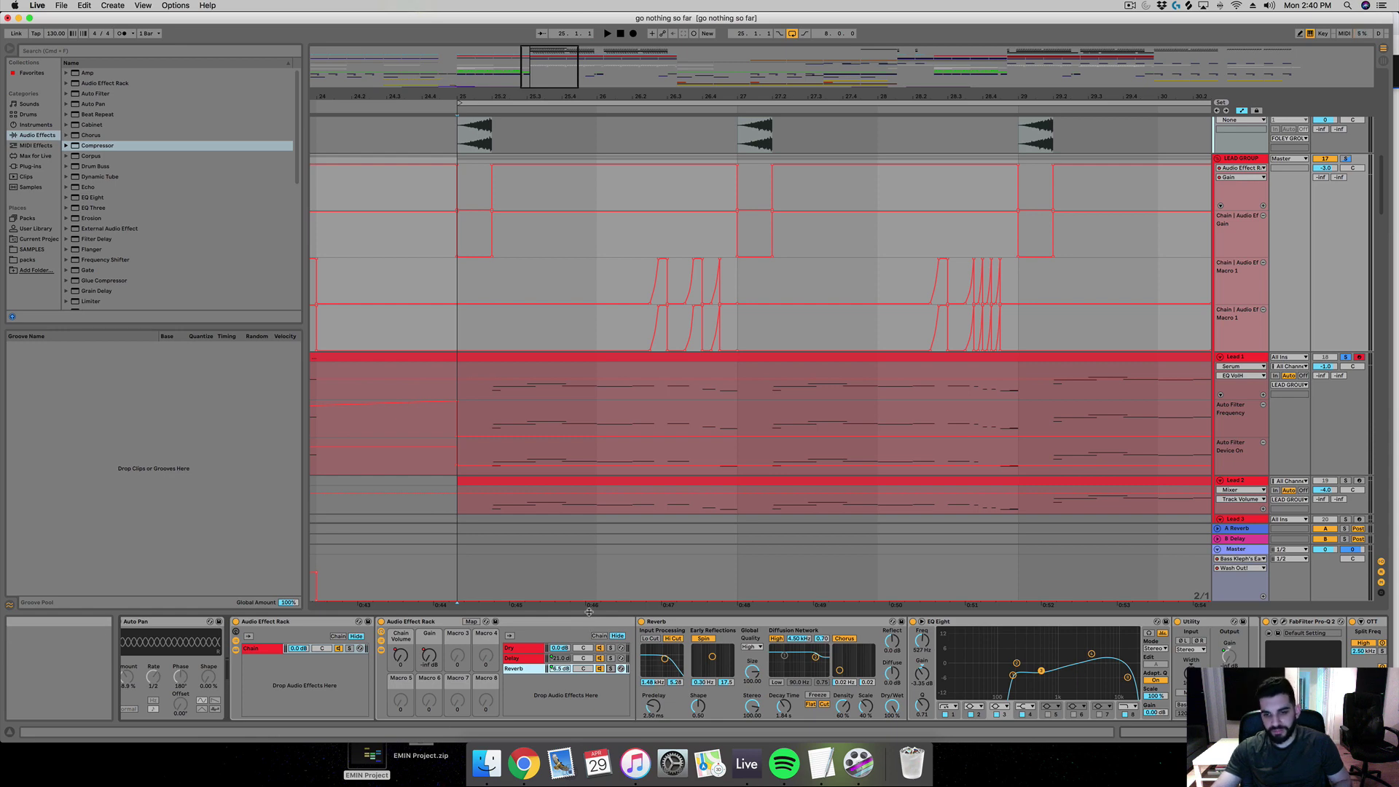
Step: Compare the empty Dry chain with the Delay chain, examining the latter's Echo, EQ Eight and Utility devices
{"action": "left_click", "coordinate": [519, 648]}
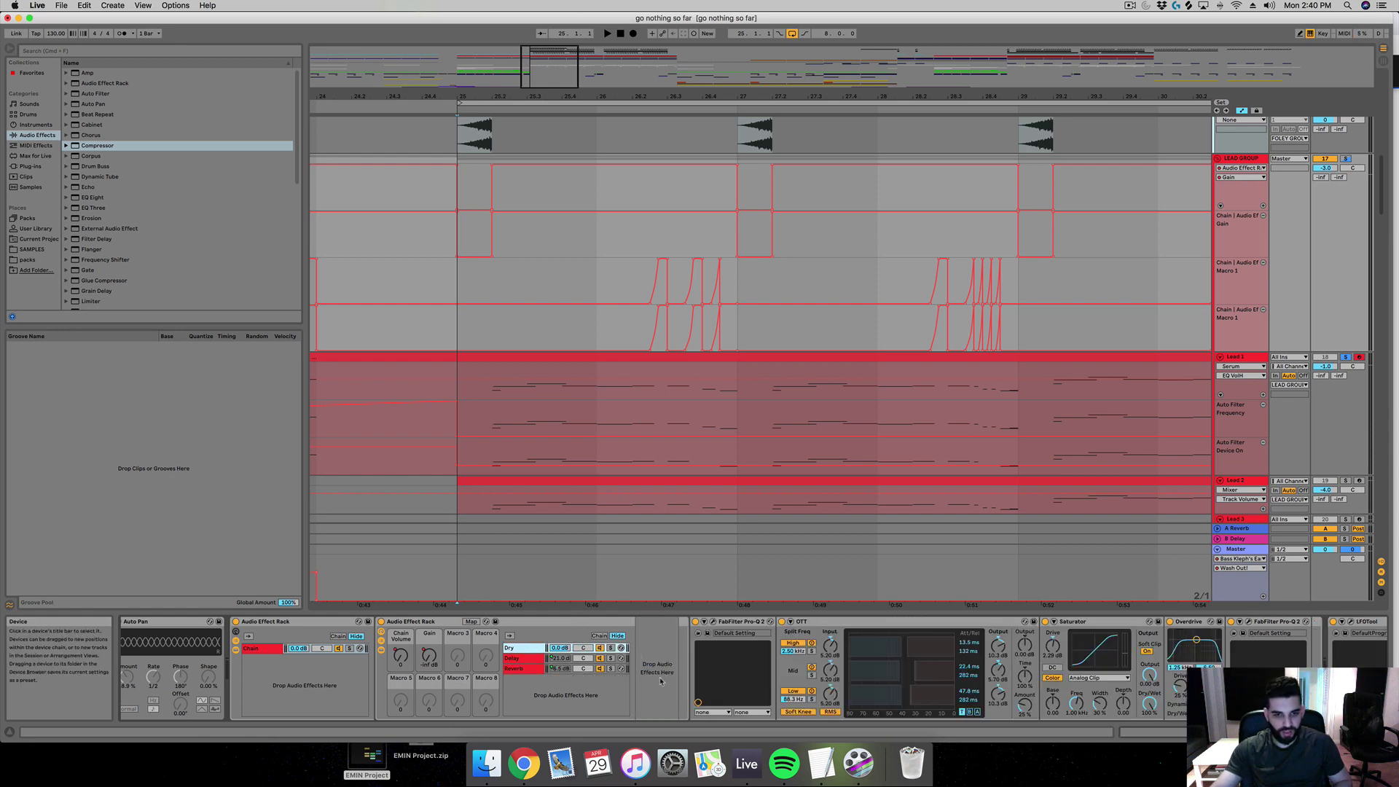
{"action": "left_click", "coordinate": [517, 658]}
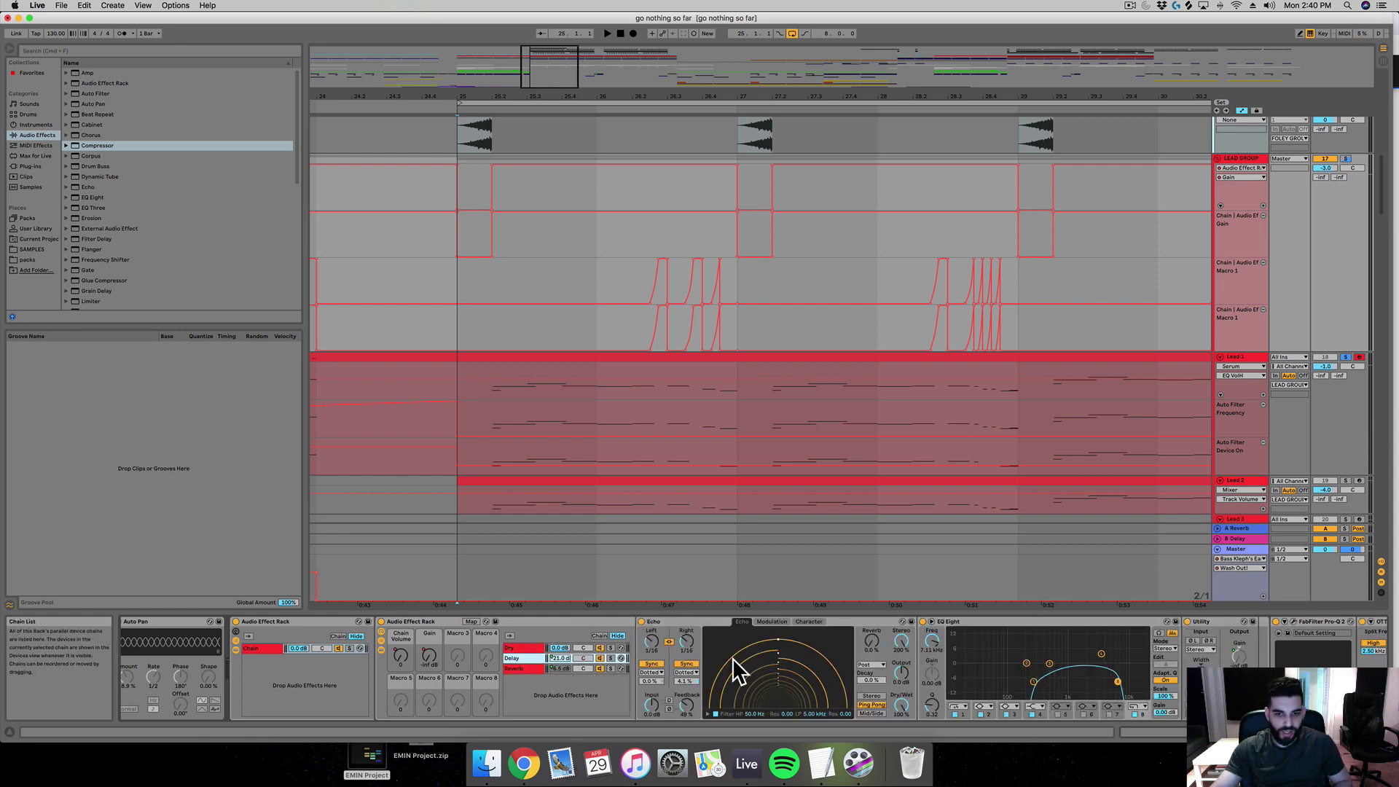
{"action": "scroll", "coordinate": [692, 648], "scroll_direction": "right", "scroll_amount": 3}
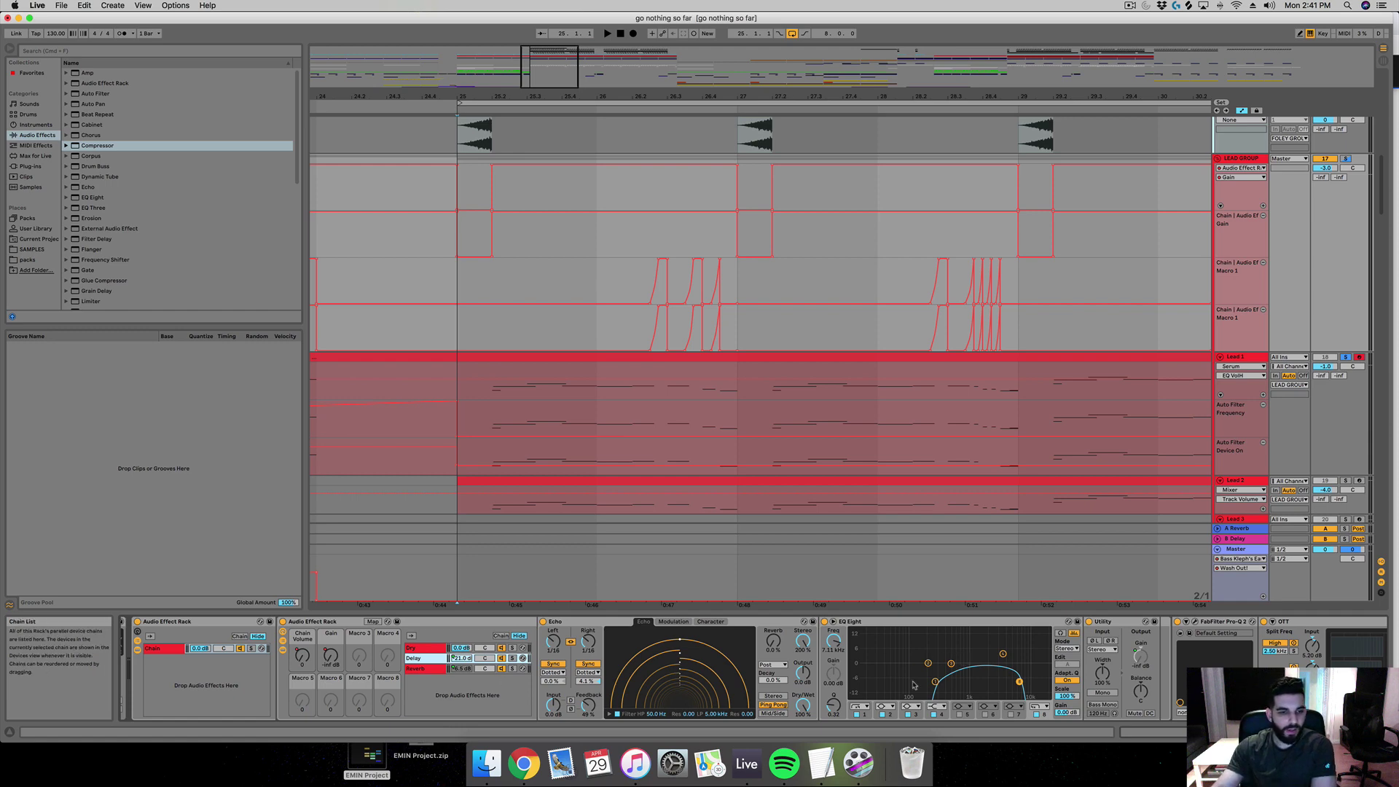
{"action": "left_click", "coordinate": [1139, 657]}
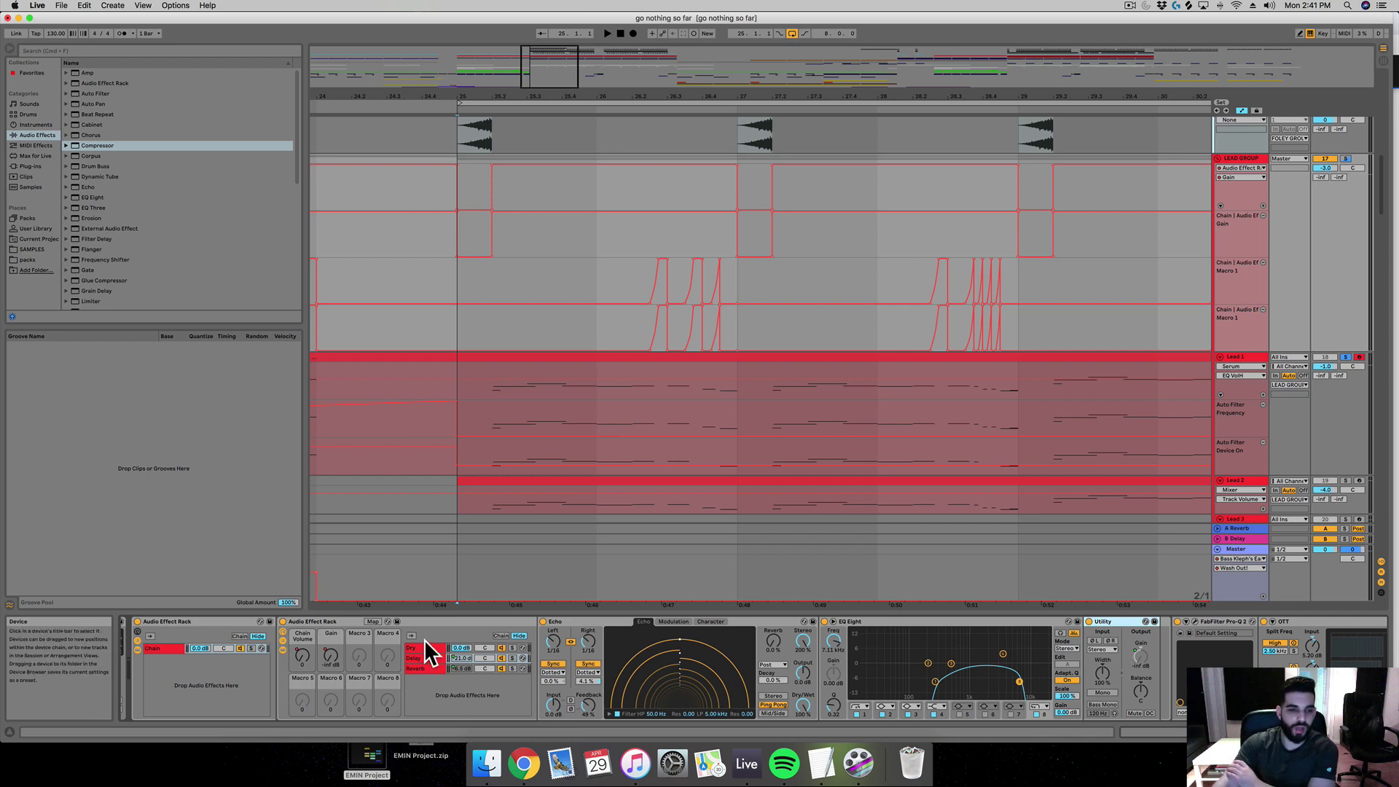
Step: Examine the Reverb chain's Reverb, EQ Eight and Utility devices, and locate Reverb among the browser's audio effects
{"action": "left_click", "coordinate": [421, 668]}
{"action": "left_click", "coordinate": [589, 624]}
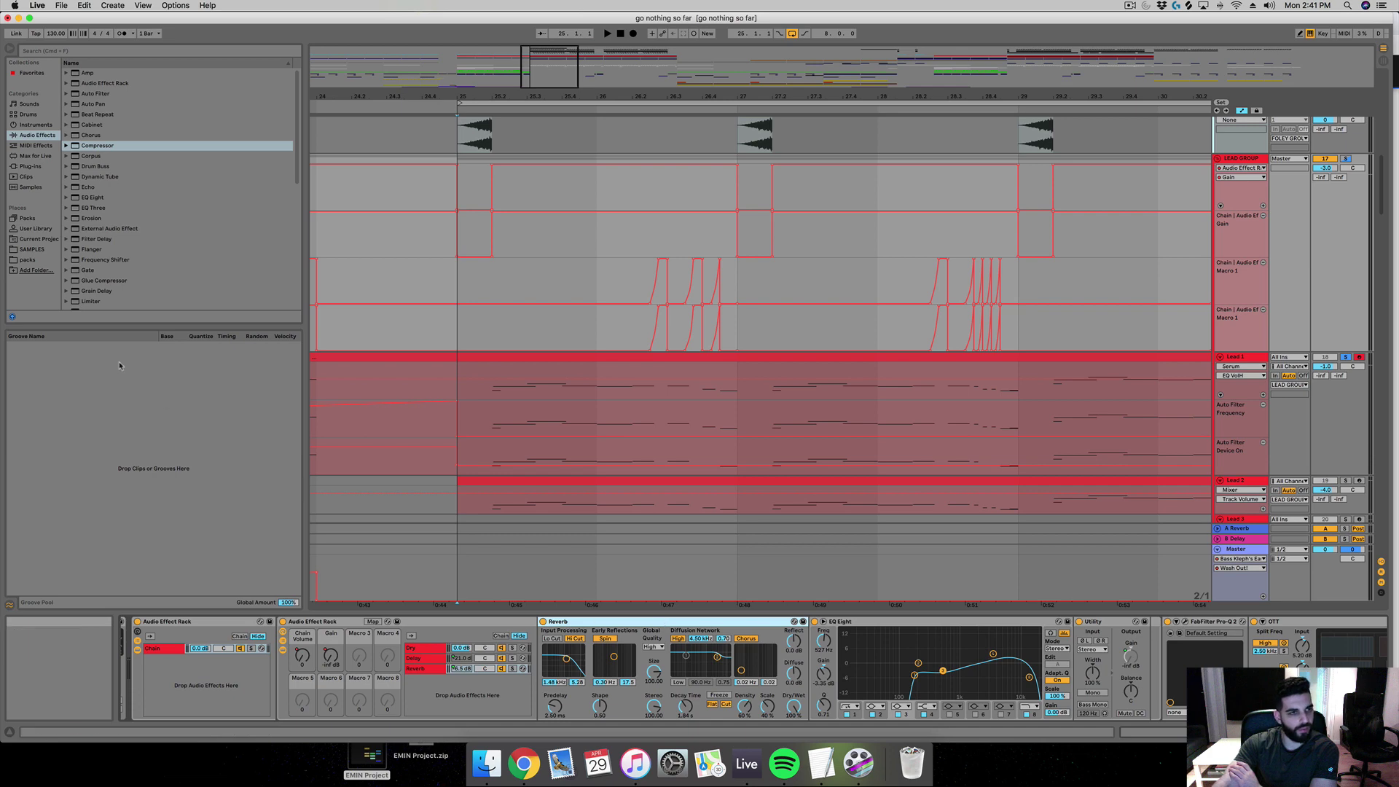
{"action": "scroll", "coordinate": [67, 223], "scroll_direction": "down", "scroll_amount": 10}
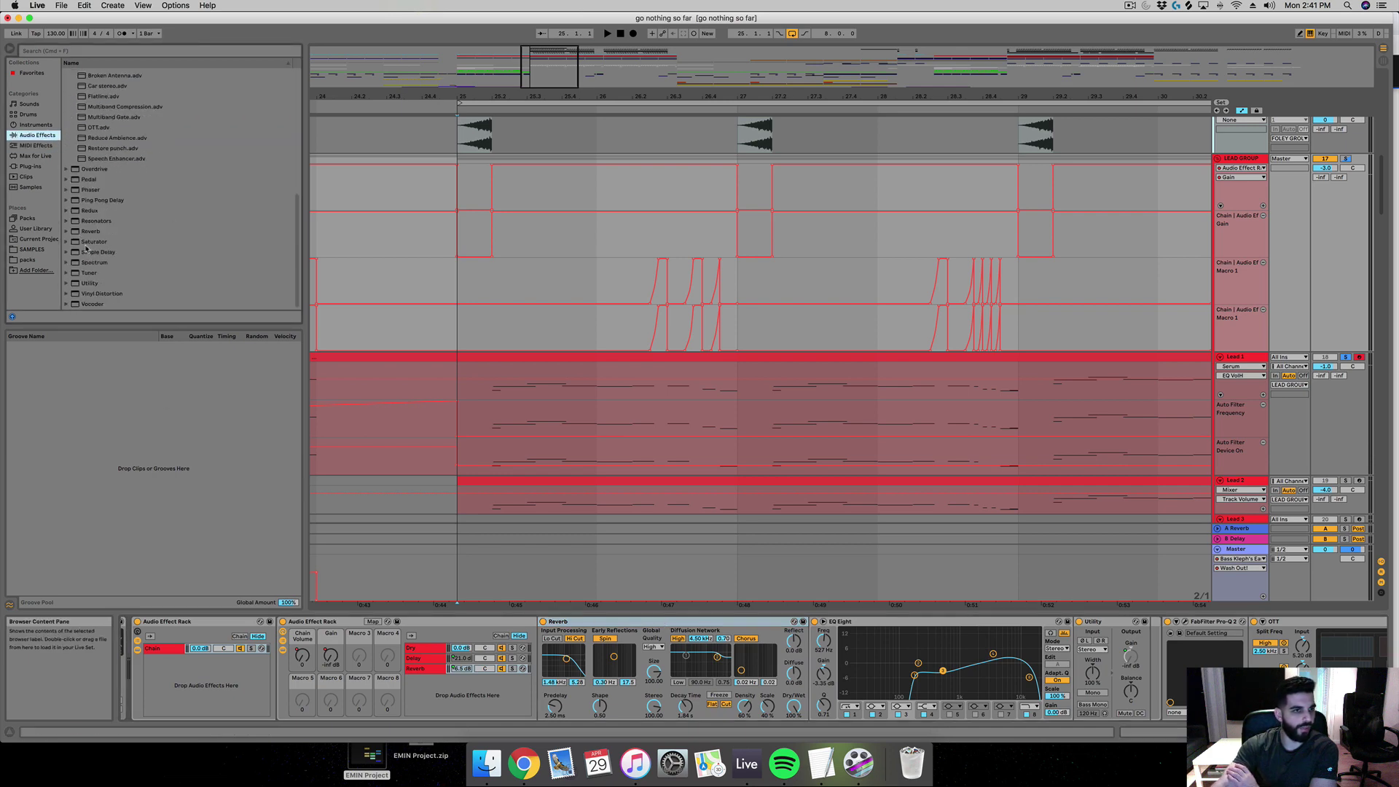
{"action": "left_click", "coordinate": [90, 231]}
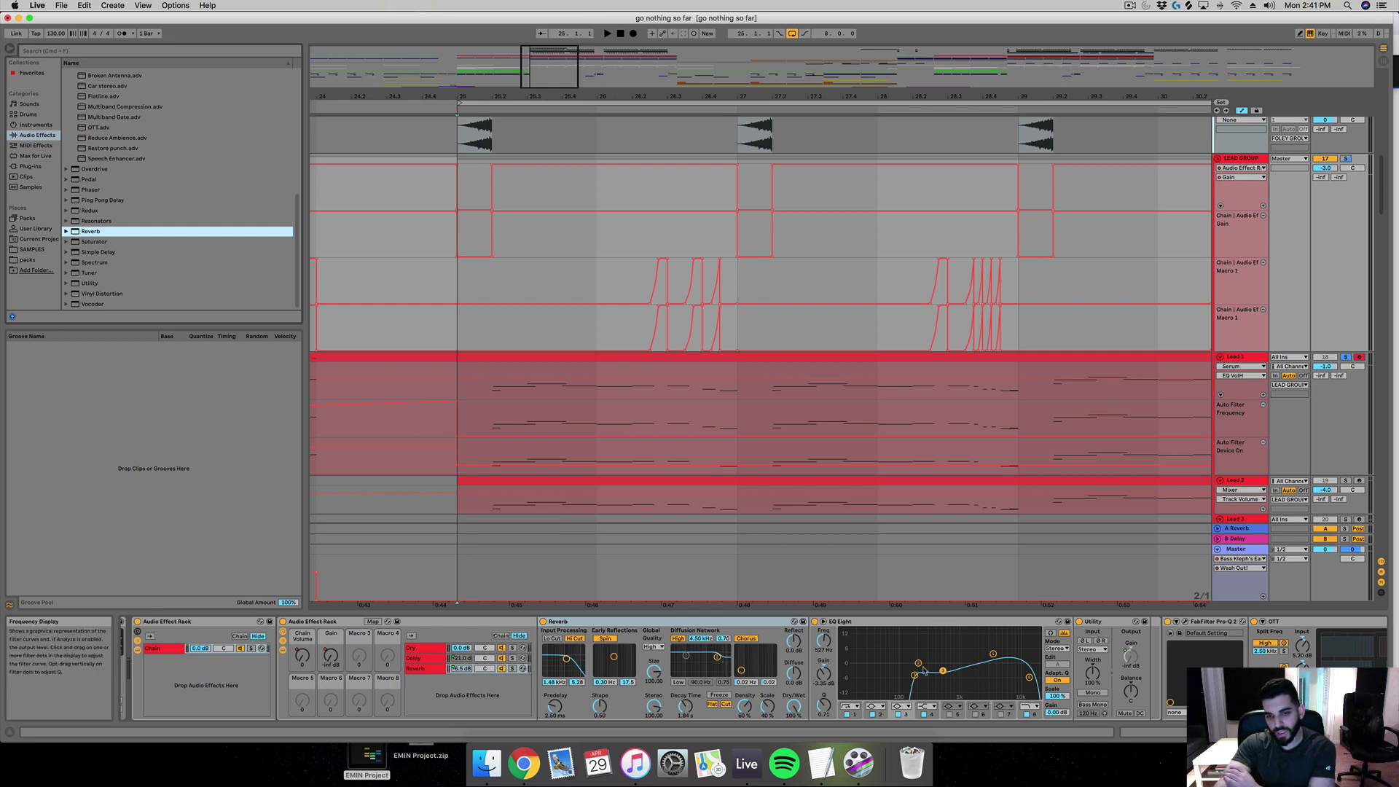
{"action": "left_click", "coordinate": [891, 663]}
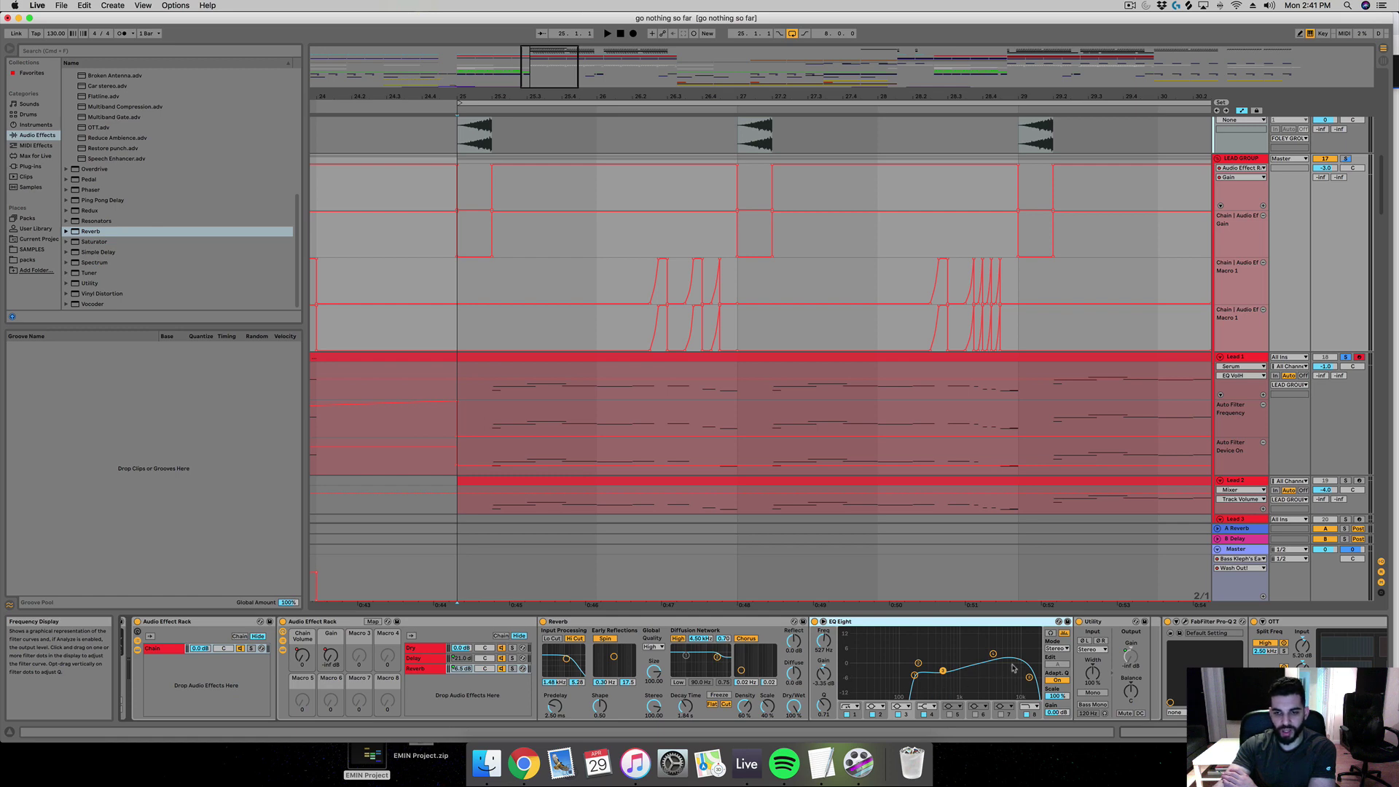
{"action": "left_click", "coordinate": [1128, 624]}
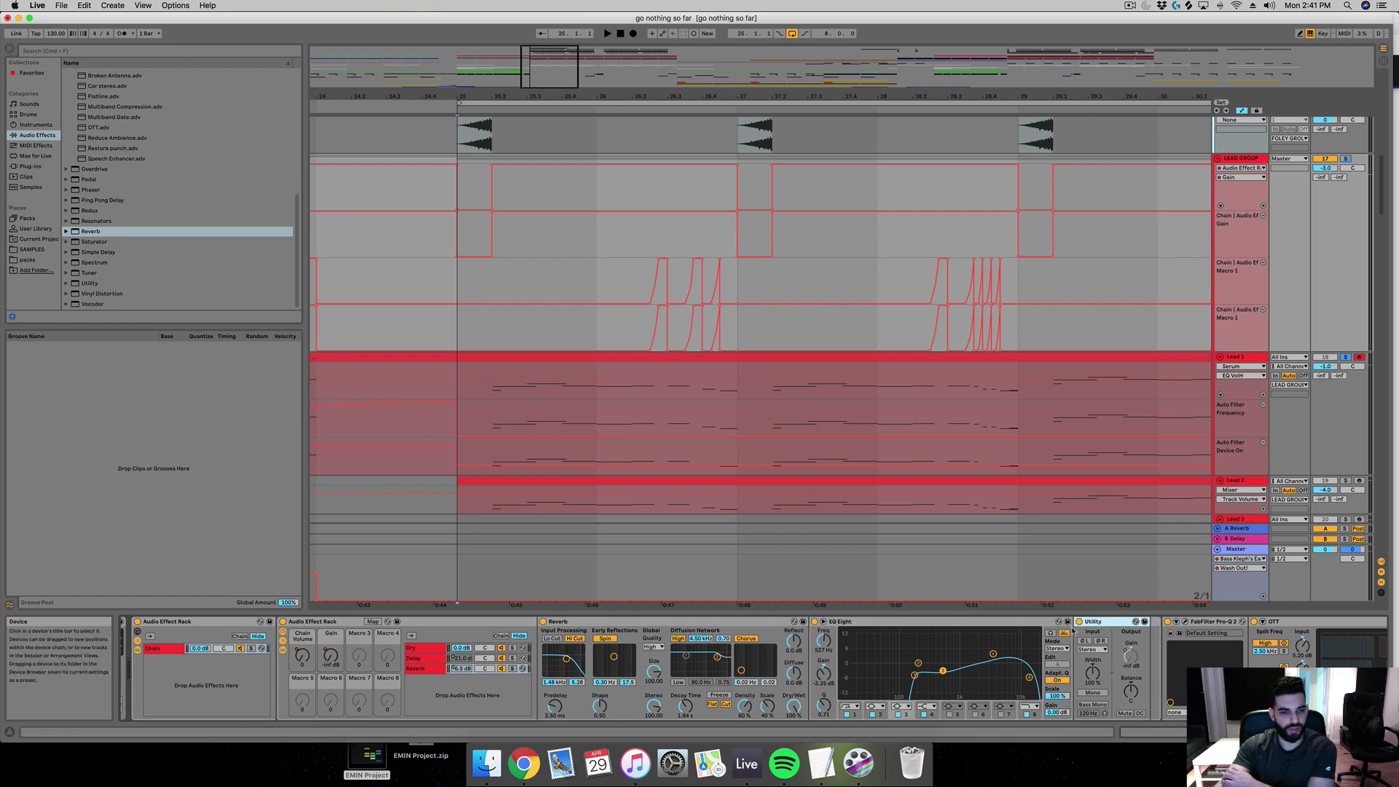
Step: Review the devices following the rack and compare the contents of its Dry, Delay and Reverb chains
{"action": "scroll", "coordinate": [1142, 645], "scroll_direction": "right", "scroll_amount": 8}
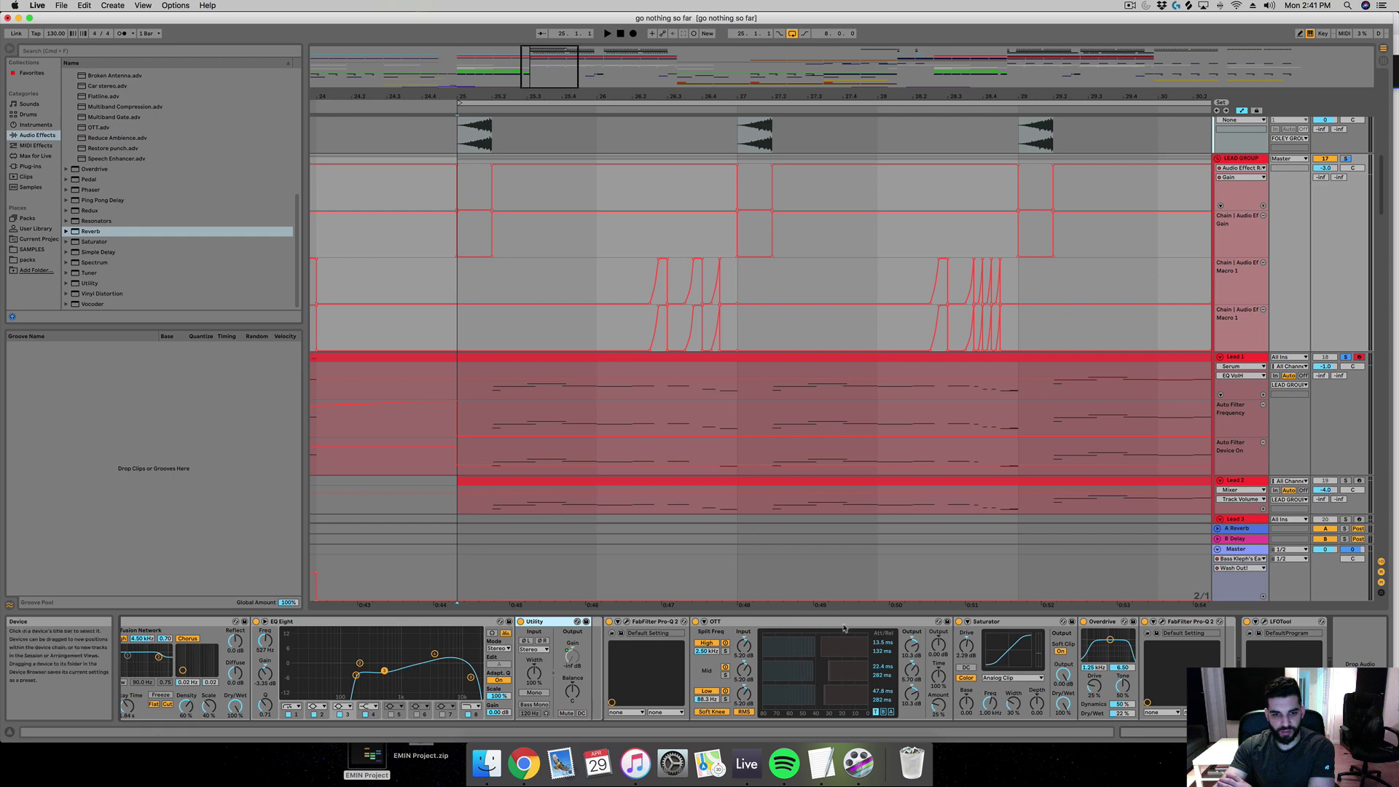
{"action": "scroll", "coordinate": [656, 630], "scroll_direction": "left", "scroll_amount": 5}
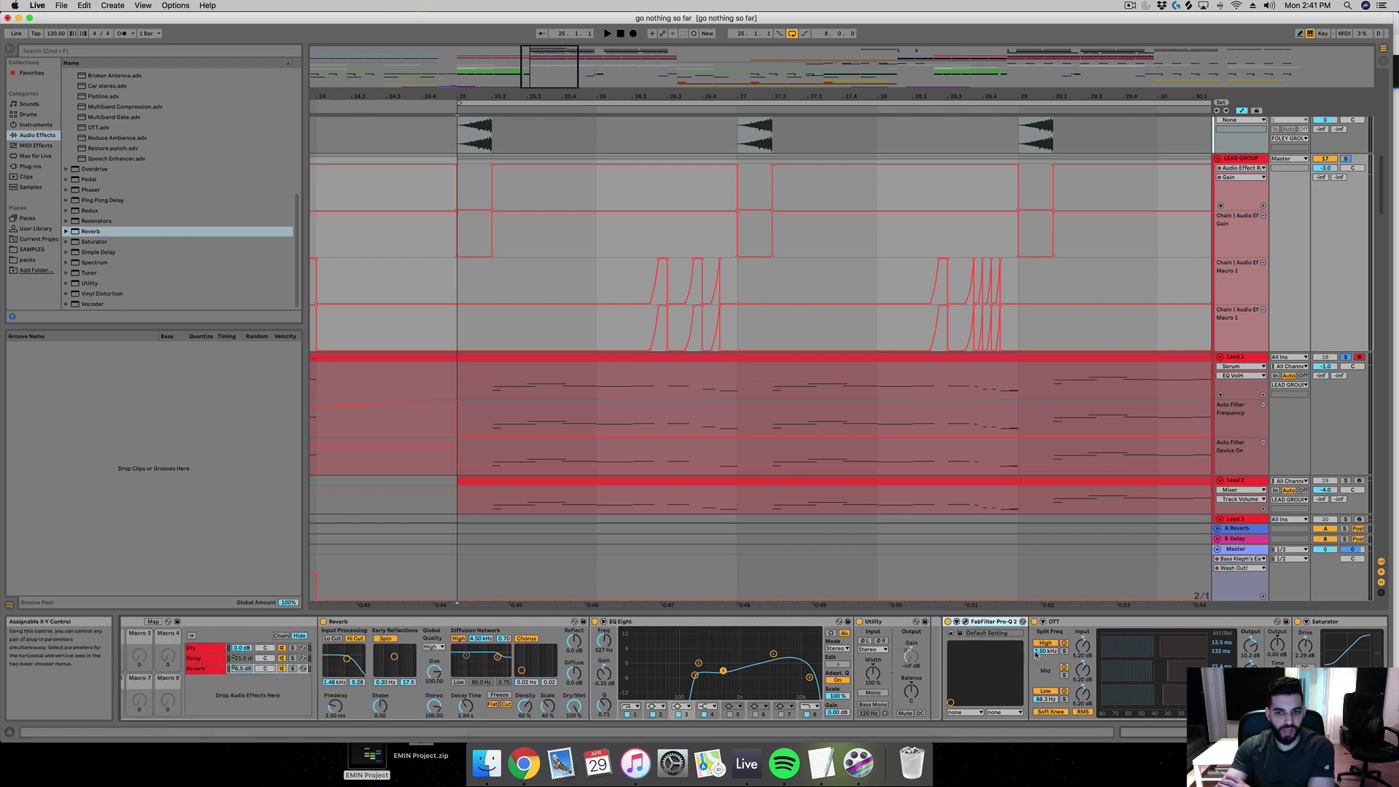
{"action": "left_click", "coordinate": [198, 648]}
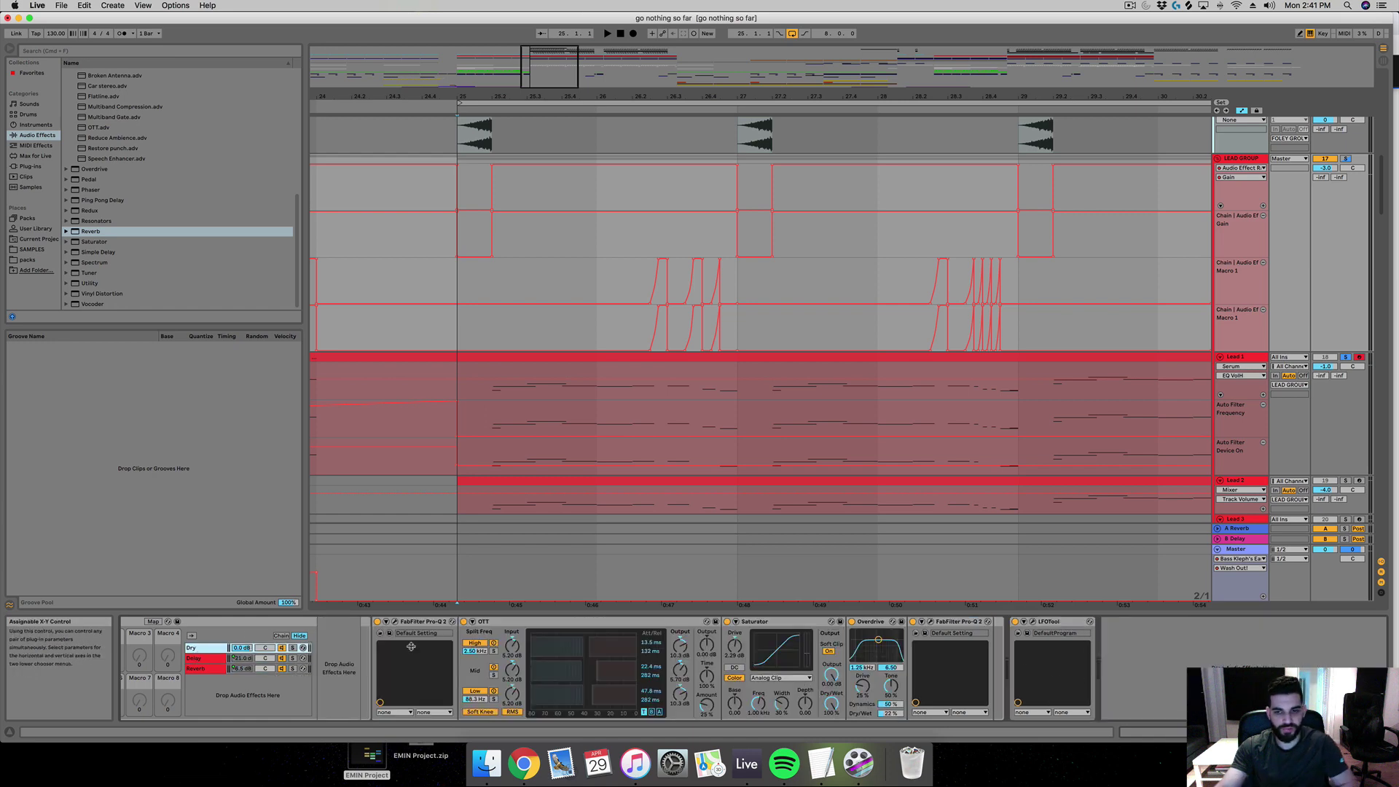
{"action": "left_click", "coordinate": [203, 659]}
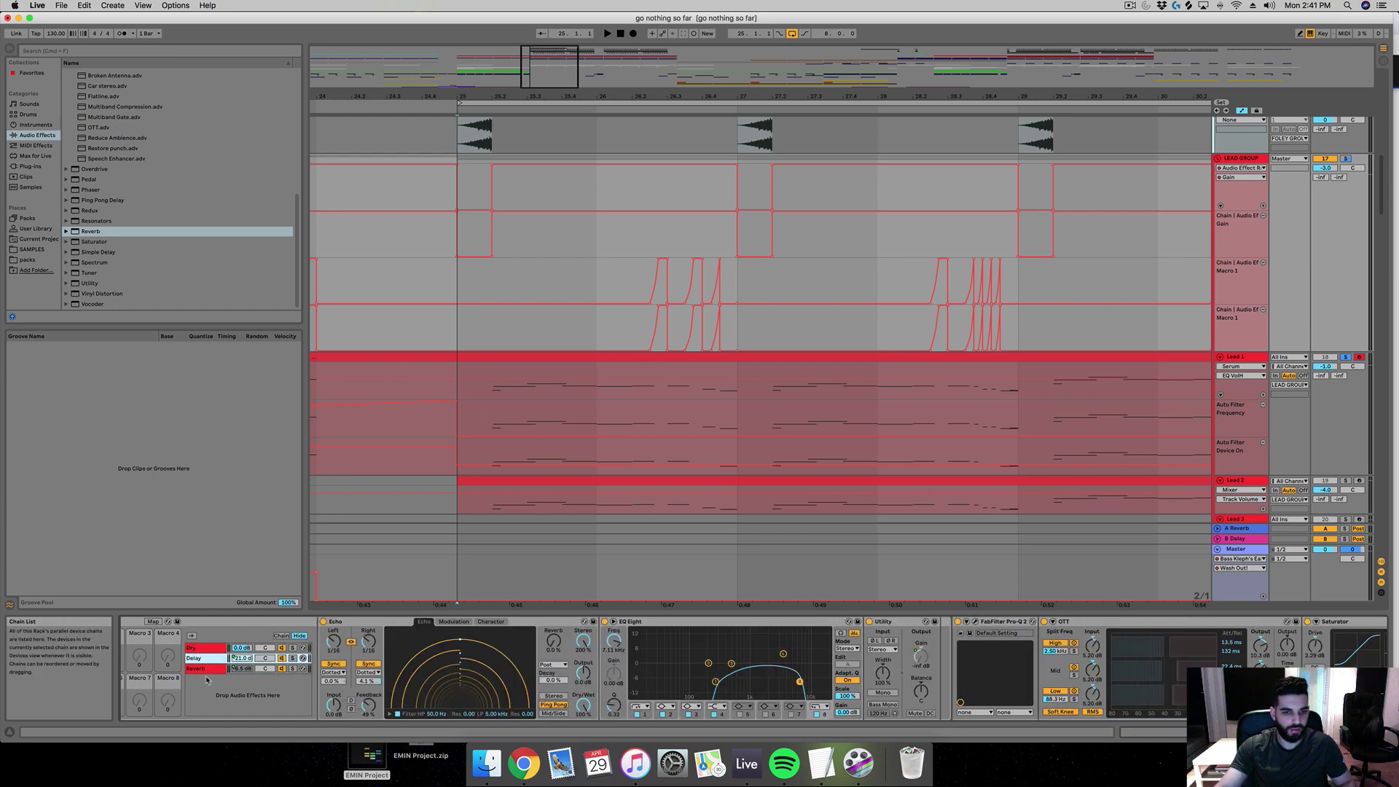
{"action": "left_click", "coordinate": [210, 669]}
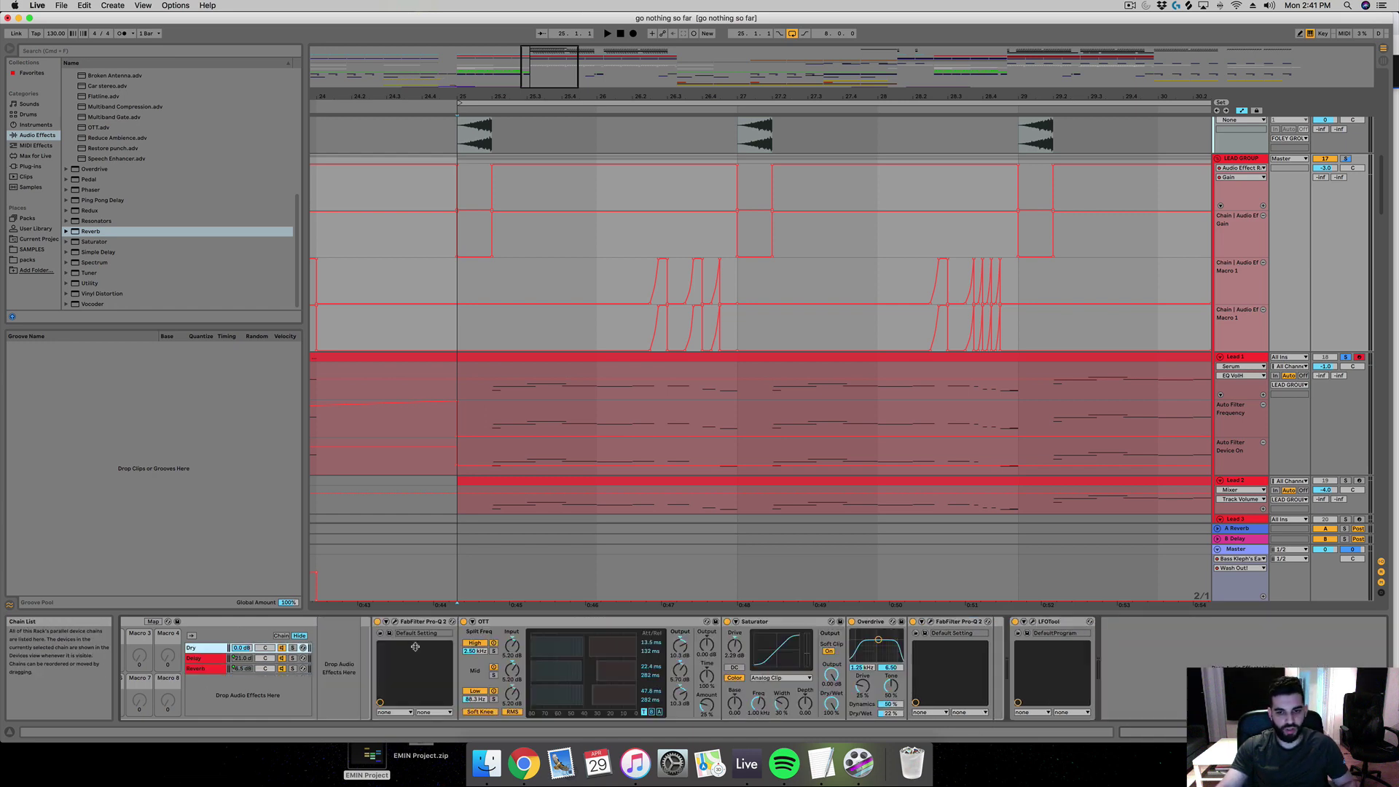
{"action": "left_click", "coordinate": [202, 660]}
{"action": "left_click", "coordinate": [204, 669]}
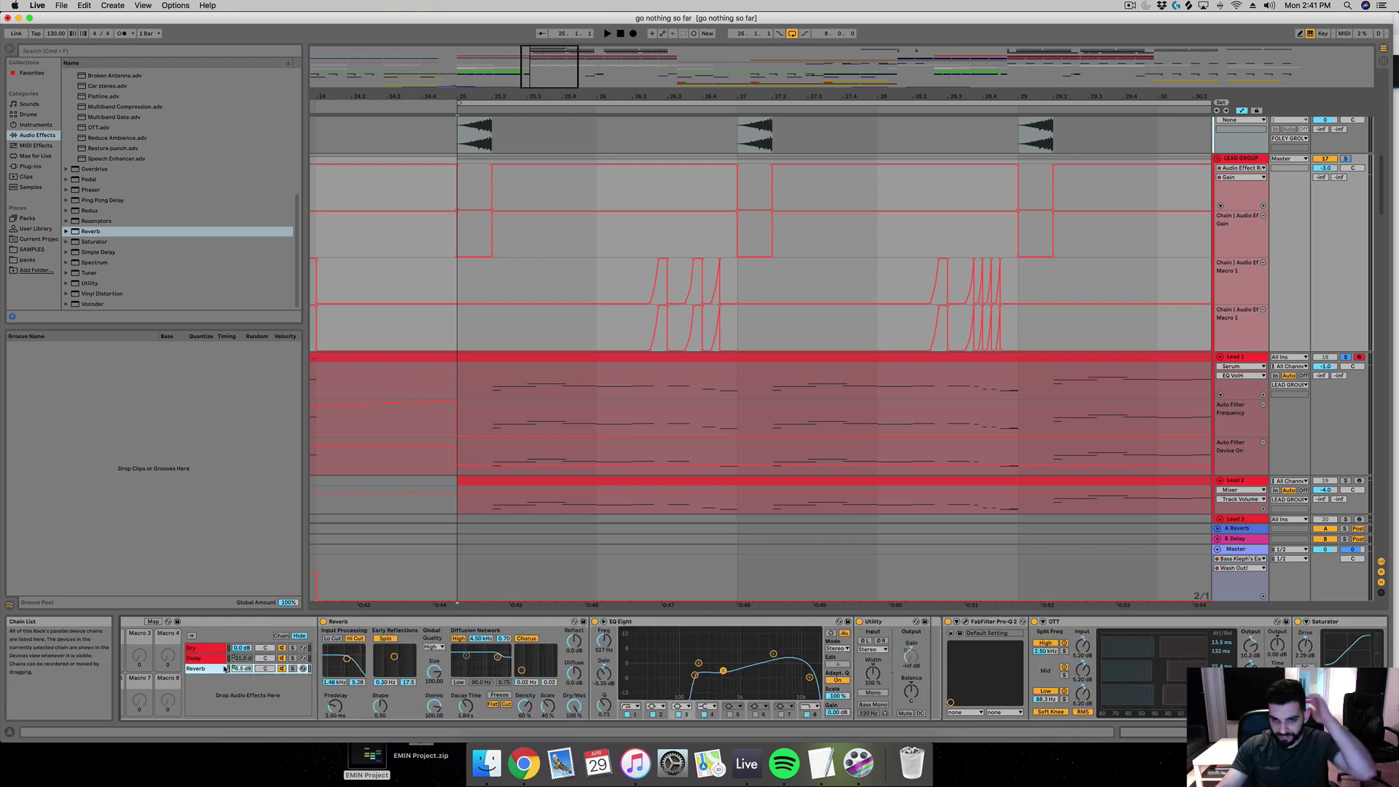
{"action": "left_click", "coordinate": [212, 659]}
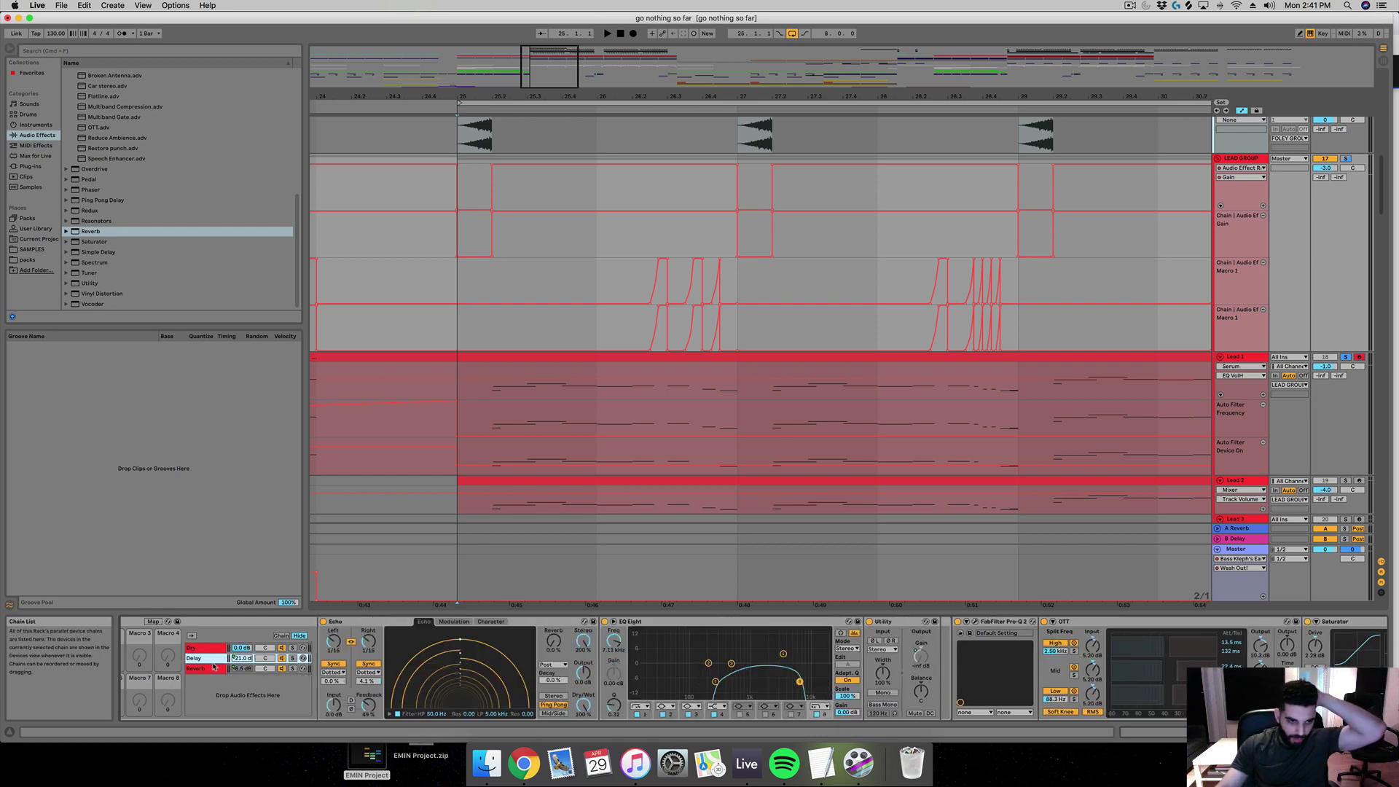
{"action": "left_click", "coordinate": [211, 670]}
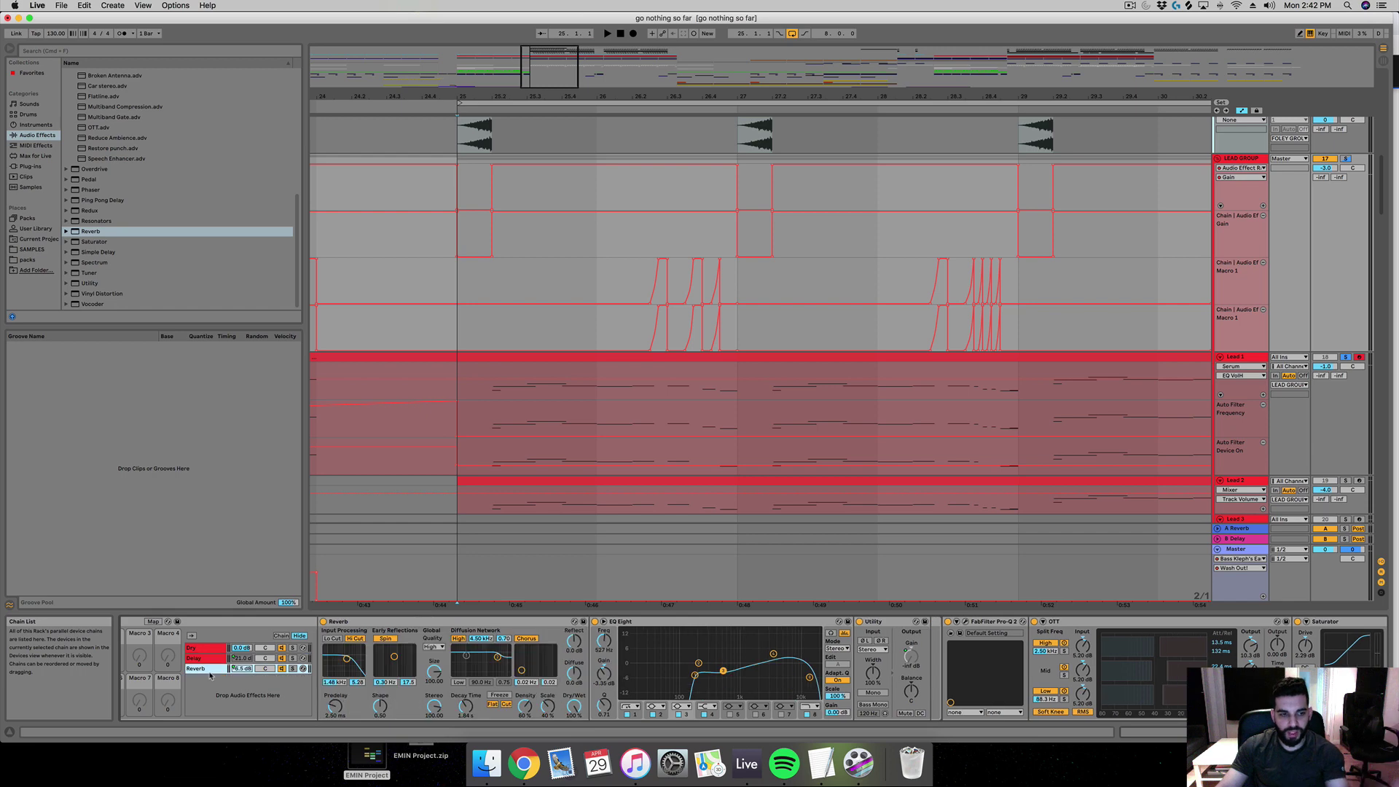
{"action": "left_click", "coordinate": [205, 660]}
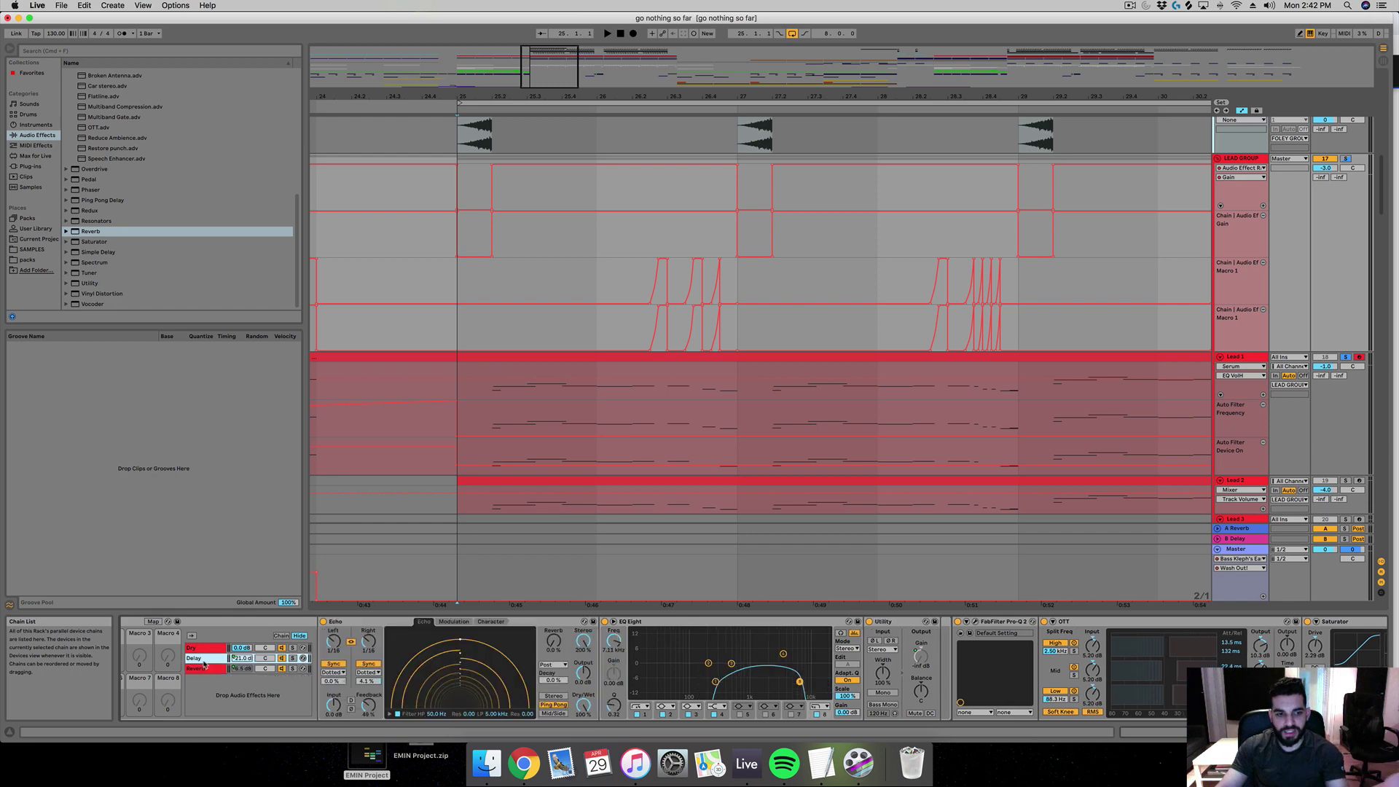
{"action": "scroll", "coordinate": [335, 671], "scroll_direction": "left", "scroll_amount": 5}
{"action": "left_click", "coordinate": [351, 669]}
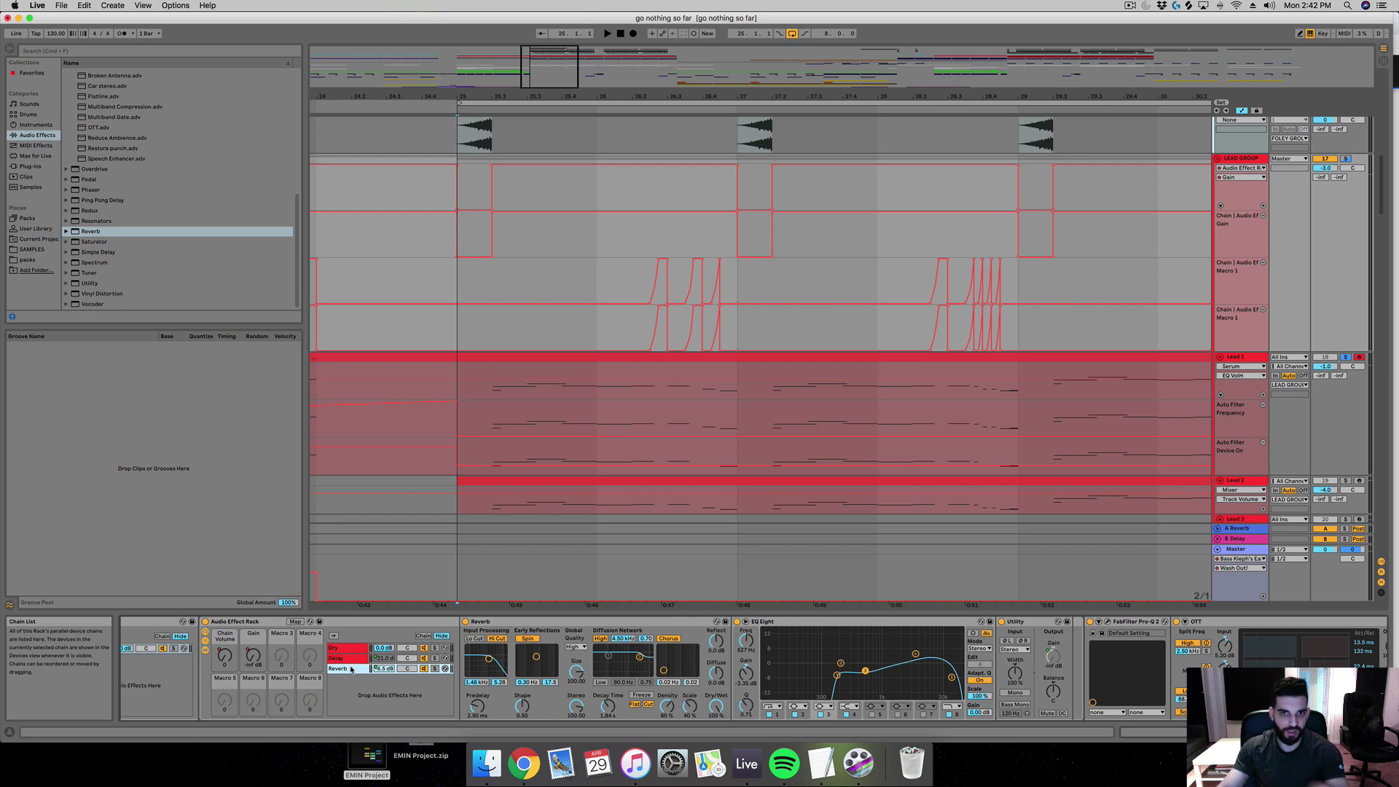
{"action": "left_click", "coordinate": [351, 660]}
{"action": "left_click", "coordinate": [349, 668]}
{"action": "left_click", "coordinate": [354, 660]}
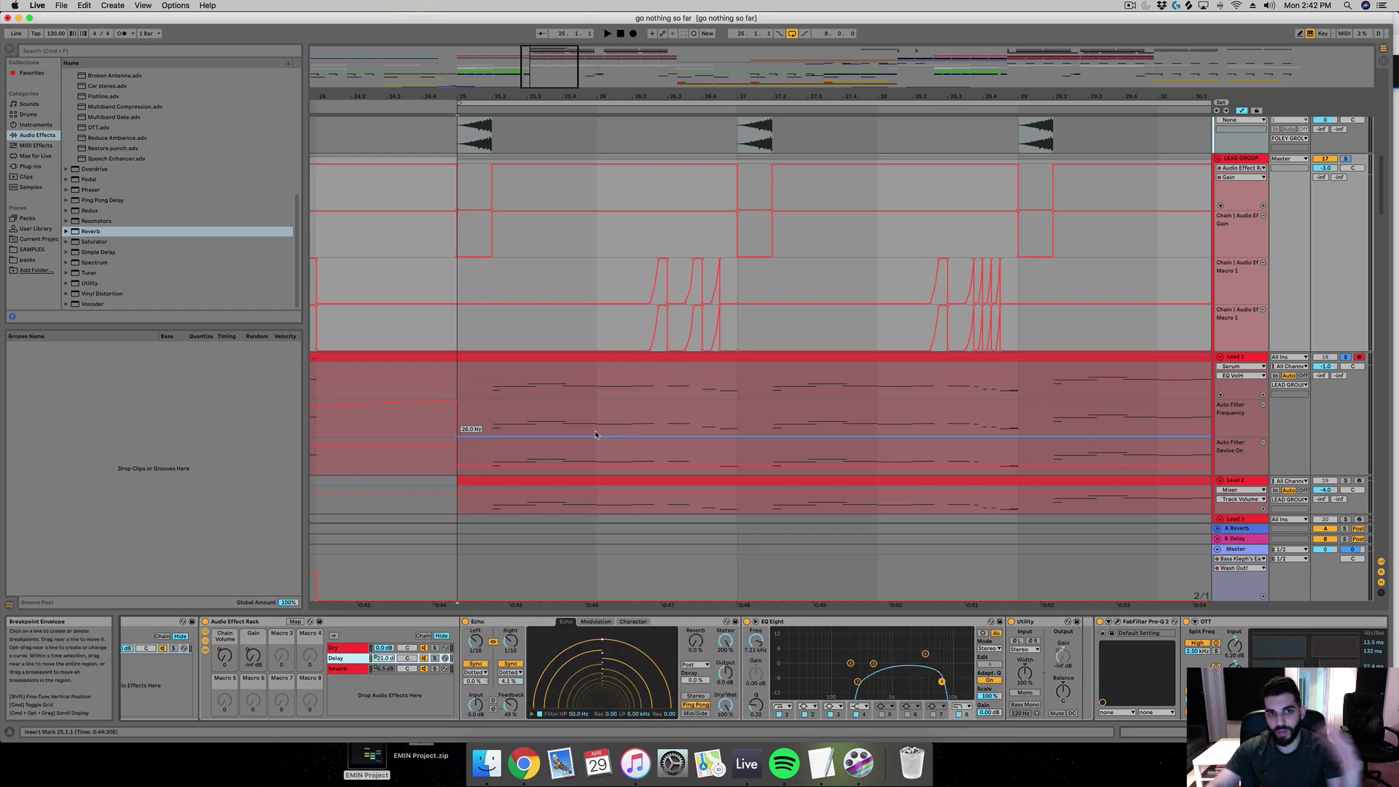
Step: Set the arrangement grid to 1/4 from the lead group's Macro 1 automation lane
{"action": "right_click", "coordinate": [611, 276]}
{"action": "left_click", "coordinate": [634, 368]}
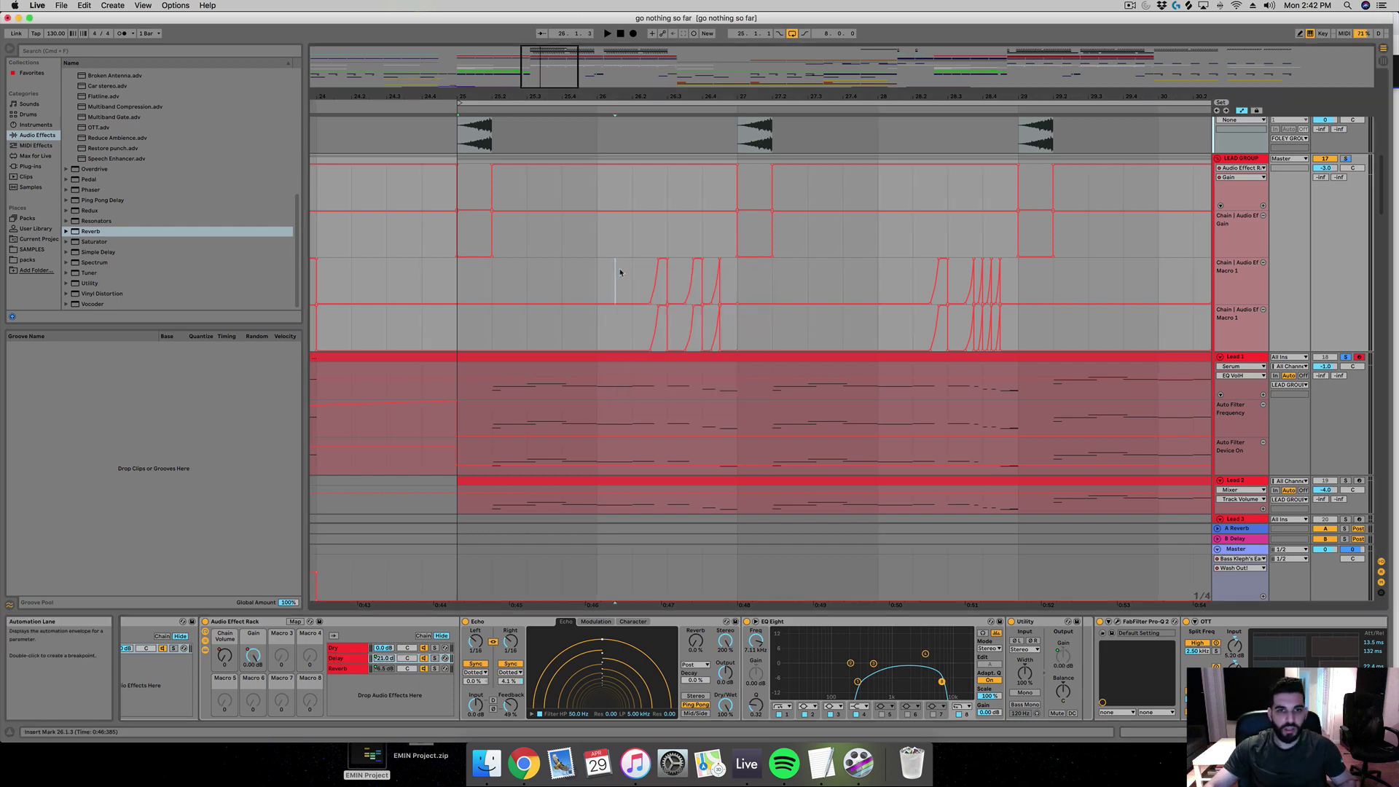
Step: Display the Reverb chain's Reverb Dry/Wet automation in the lead group's lane and set the grid to 1/8
{"action": "left_click", "coordinate": [632, 281]}
{"action": "left_click_drag", "start_coordinate": [543, 77], "coordinate": [524, 244]}
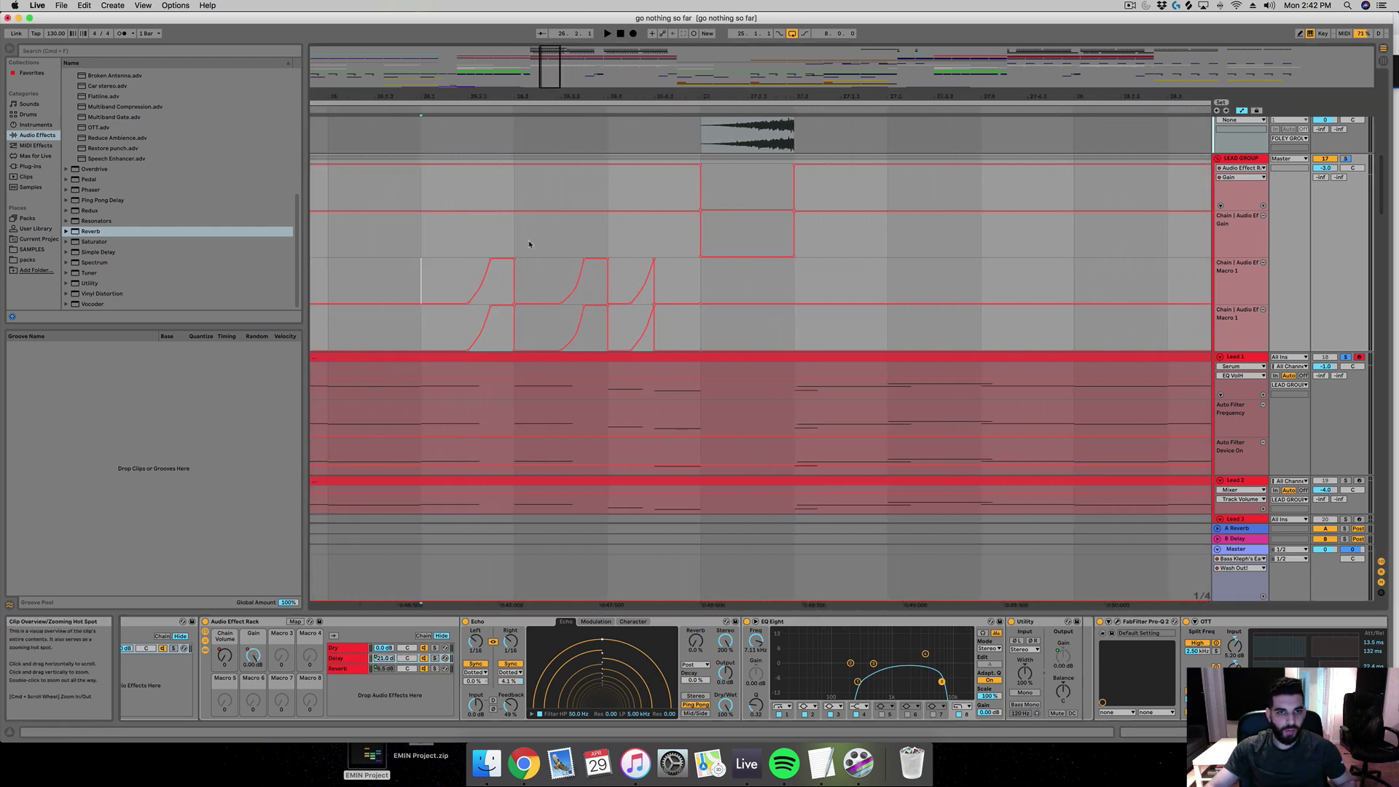
{"action": "left_click", "coordinate": [349, 668]}
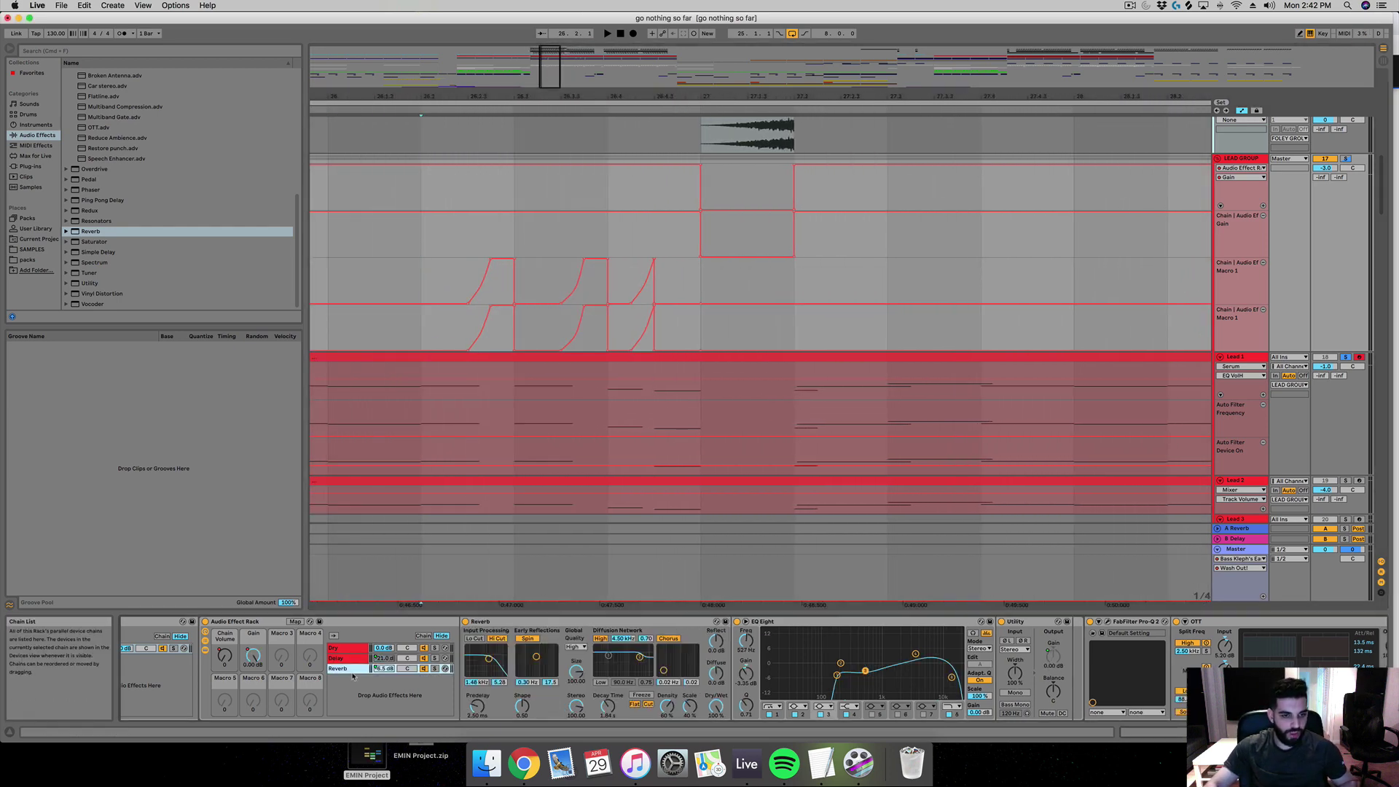
{"action": "left_click", "coordinate": [716, 705]}
{"action": "scroll", "coordinate": [571, 164], "scroll_direction": "left", "scroll_amount": 3}
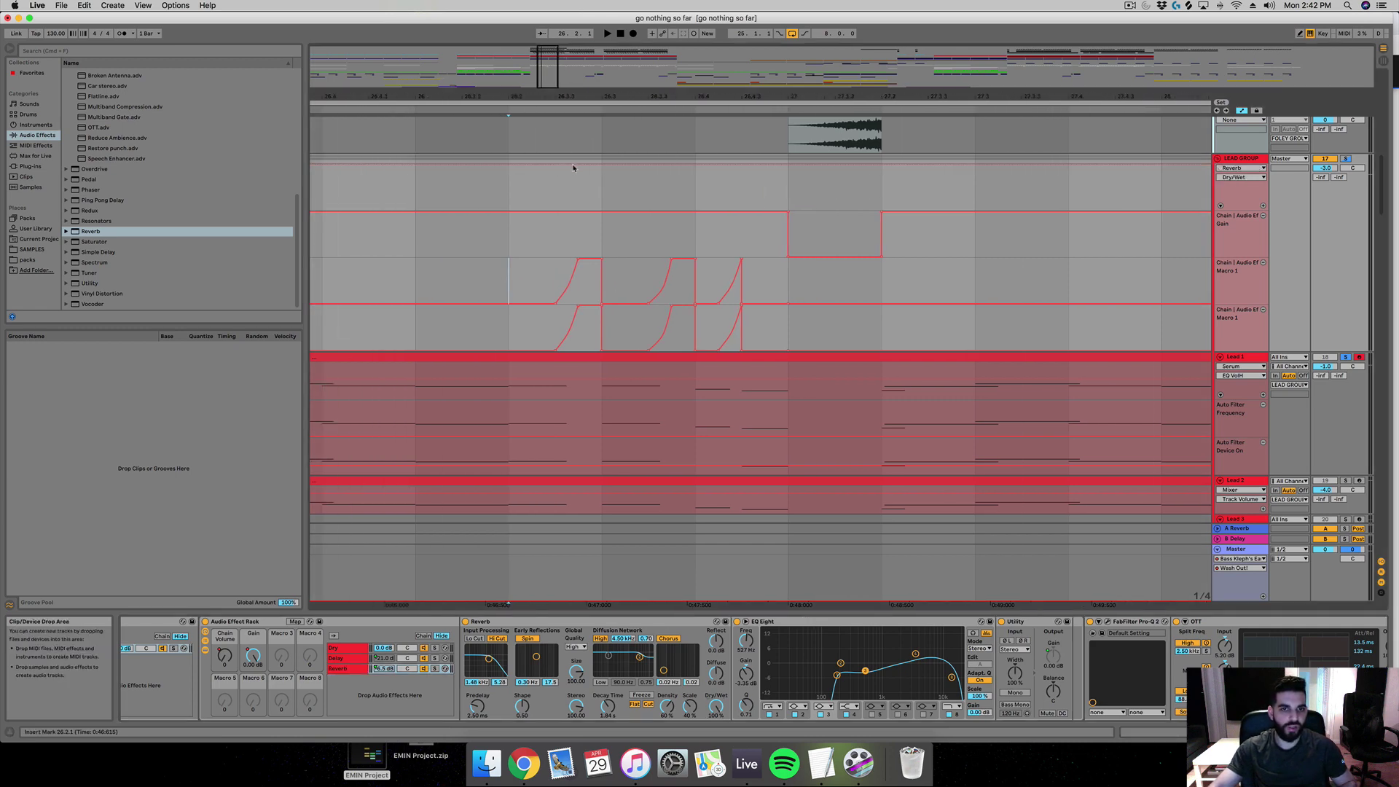
{"action": "right_click", "coordinate": [647, 185]}
{"action": "left_click", "coordinate": [677, 273]}
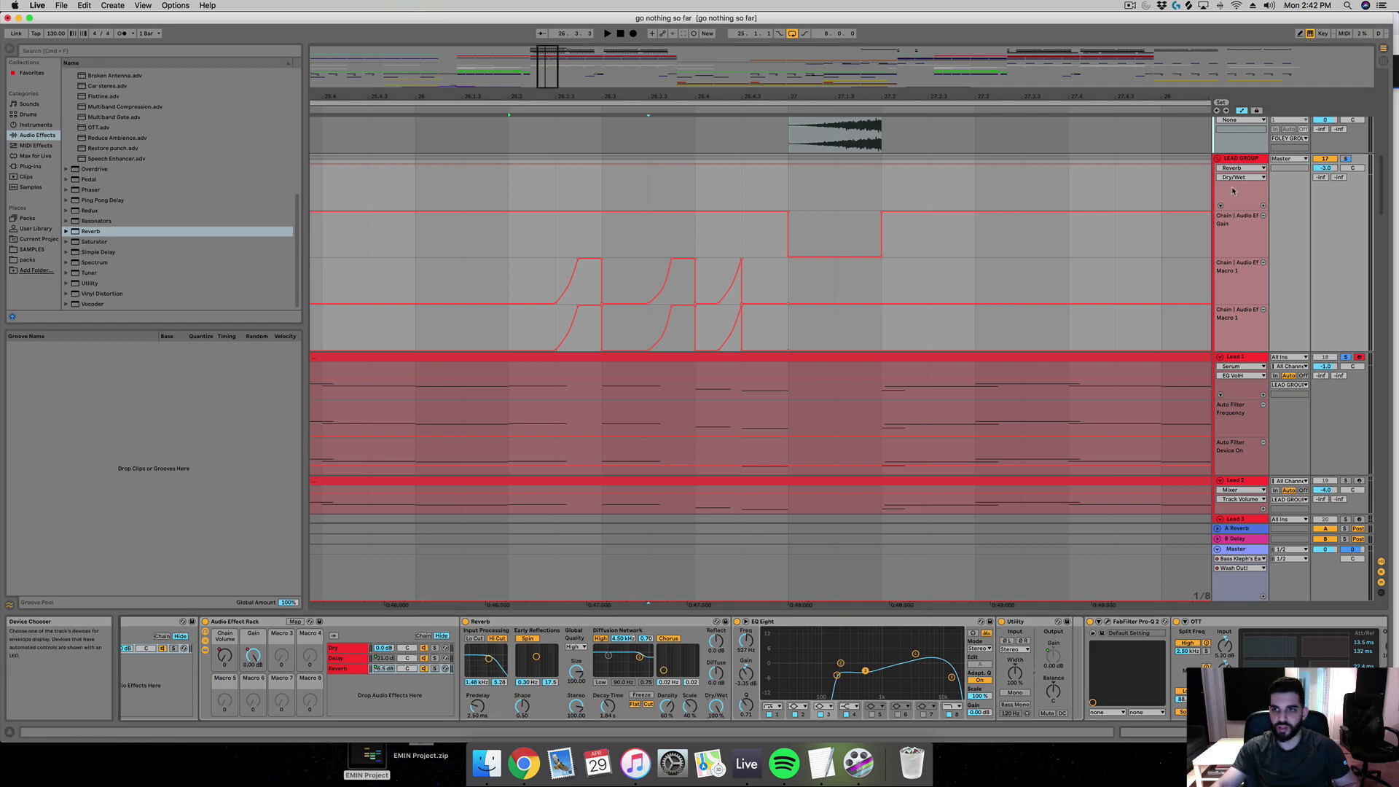
Step: Draw a Reverb Dry/Wet automation ramp from 0% to maximum between 26.2.3 and 26.3.1 and bend it into a curve
{"action": "key", "text": "b"}
{"action": "left_click", "coordinate": [589, 204]}
{"action": "key", "text": "b"}
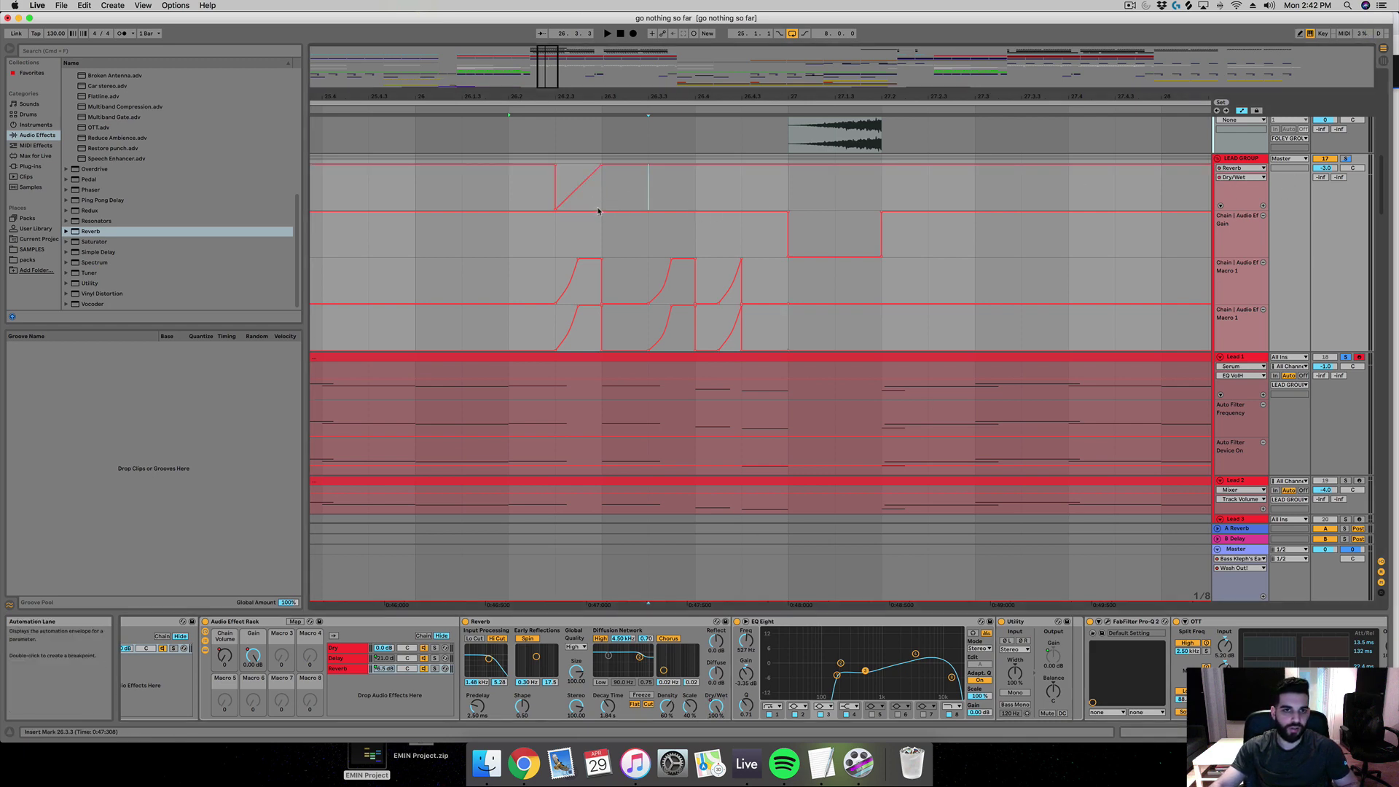
{"action": "left_click", "coordinate": [601, 210]}
{"action": "left_click_drag", "start_coordinate": [587, 179], "coordinate": [582, 191]}
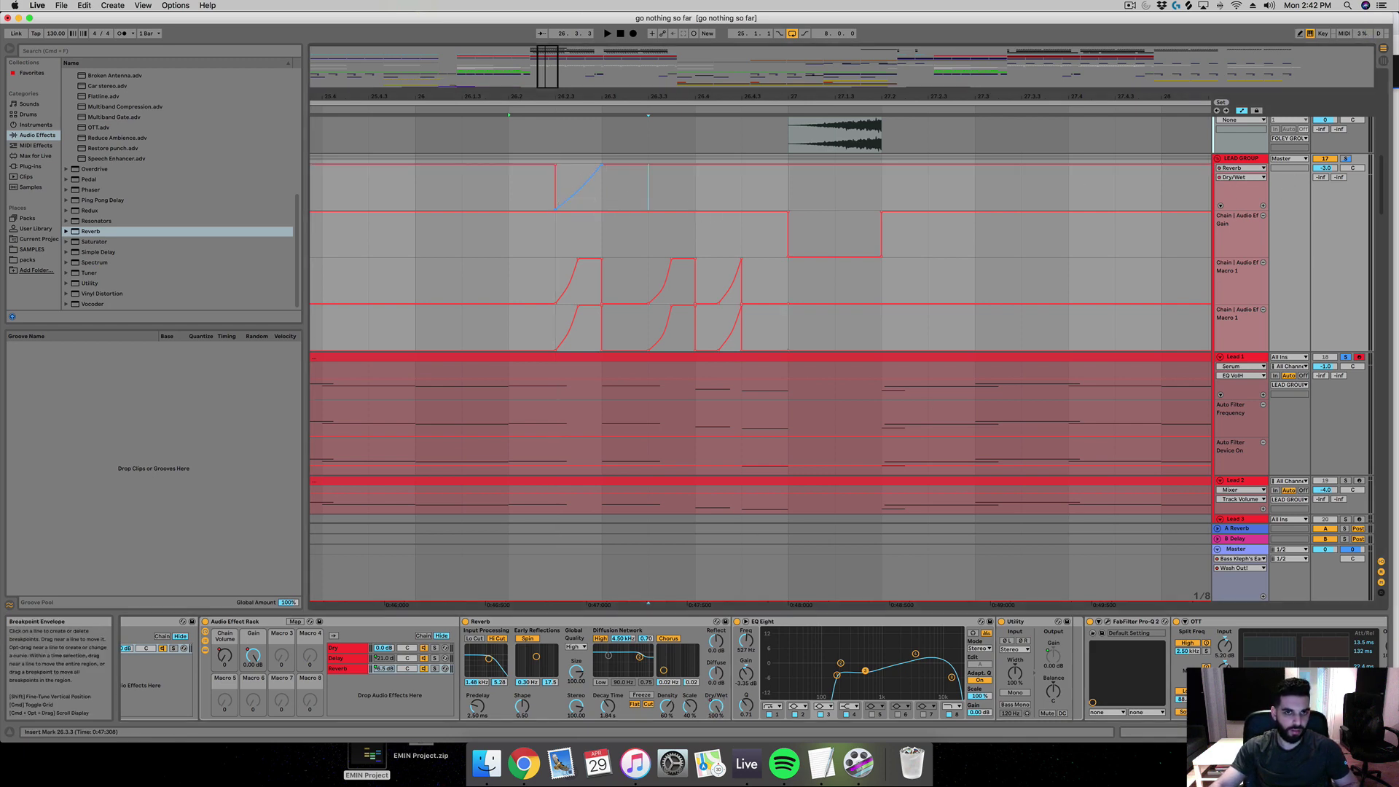
Step: Add two more curved Dry/Wet ramps rising from 0%, starting at 26.3.3 and 26.4.3
{"action": "left_click_drag", "start_coordinate": [674, 166], "coordinate": [660, 208]}
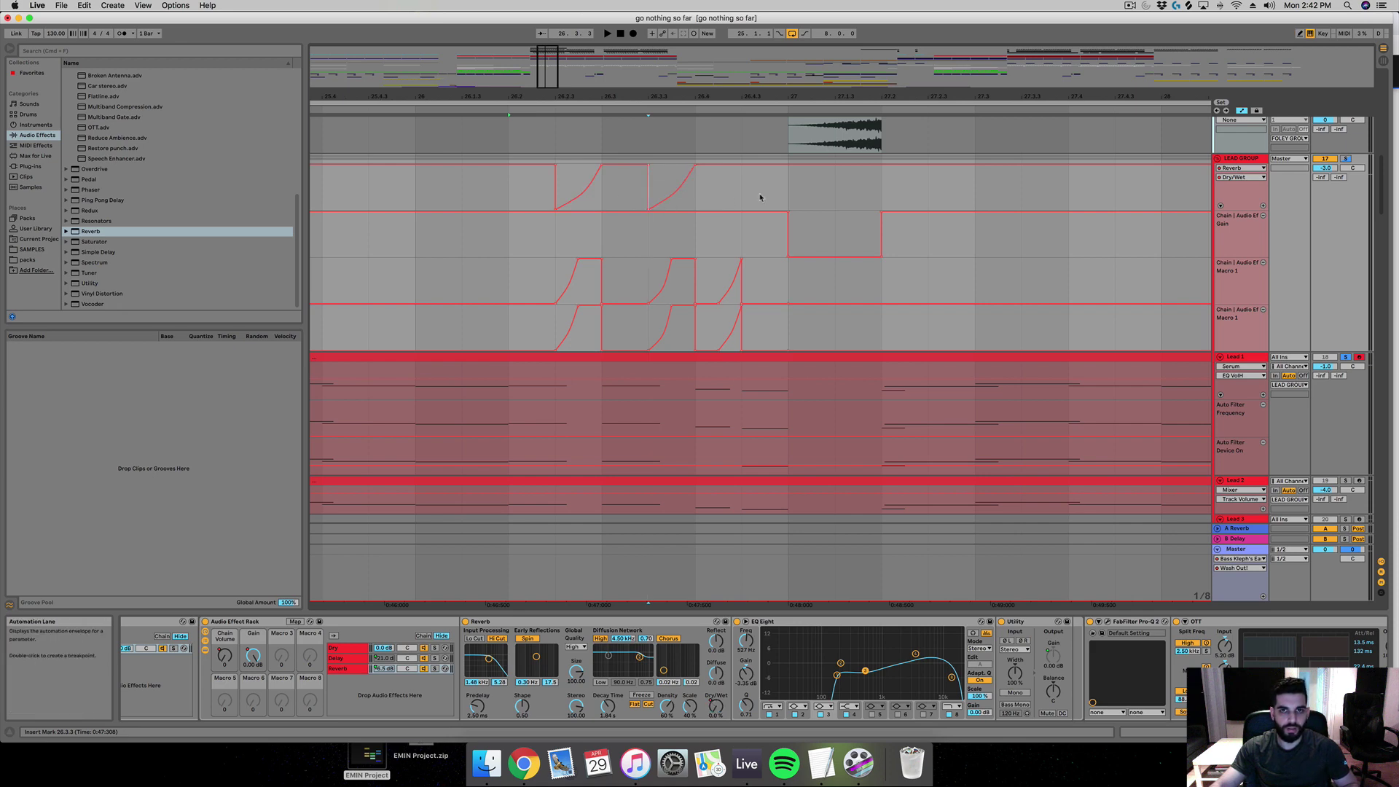
{"action": "left_click_drag", "start_coordinate": [762, 169], "coordinate": [785, 210]}
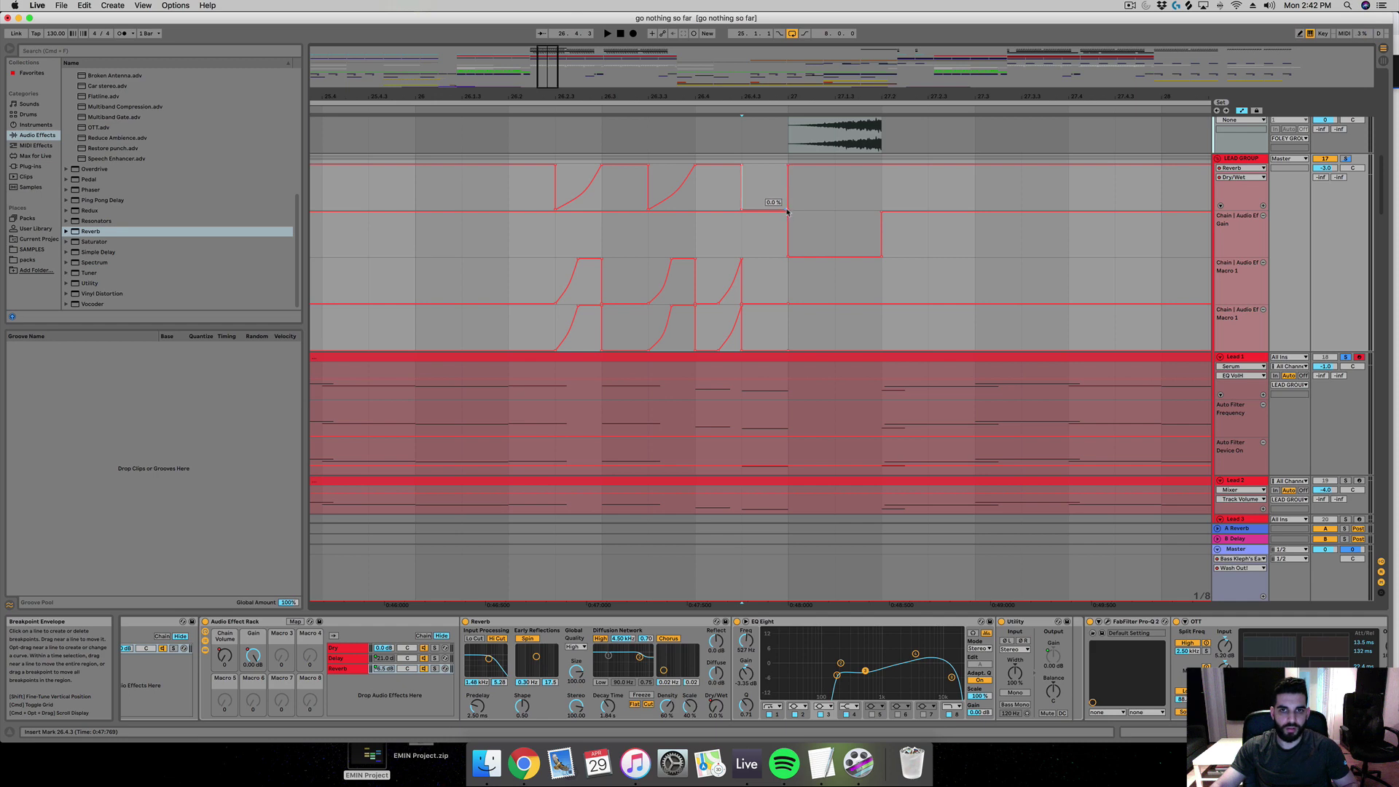
{"action": "left_click", "coordinate": [788, 211]}
{"action": "left_click_drag", "start_coordinate": [806, 202], "coordinate": [581, 202]}
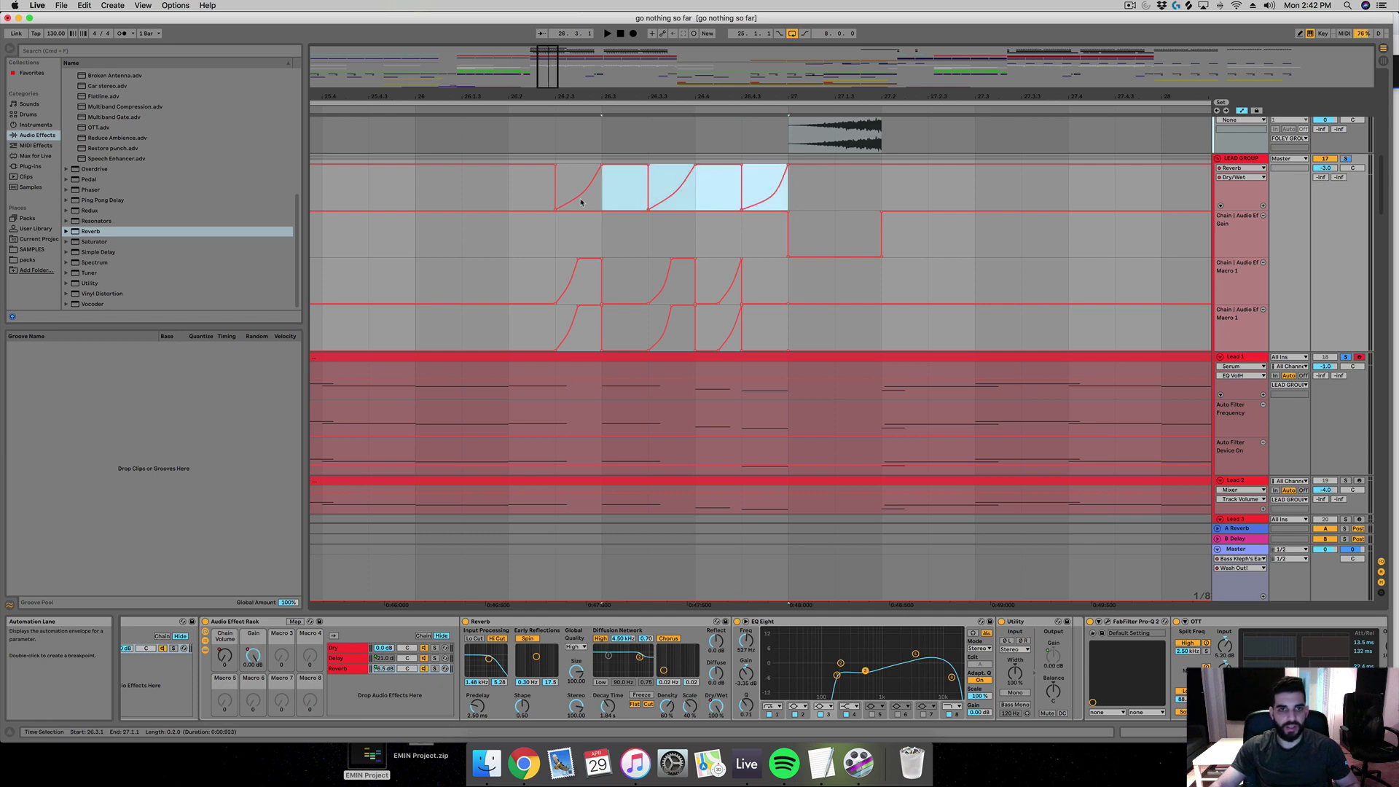
Step: Select the three Dry/Wet ramps and raise their low points to about 30%
{"action": "left_click", "coordinate": [516, 201]}
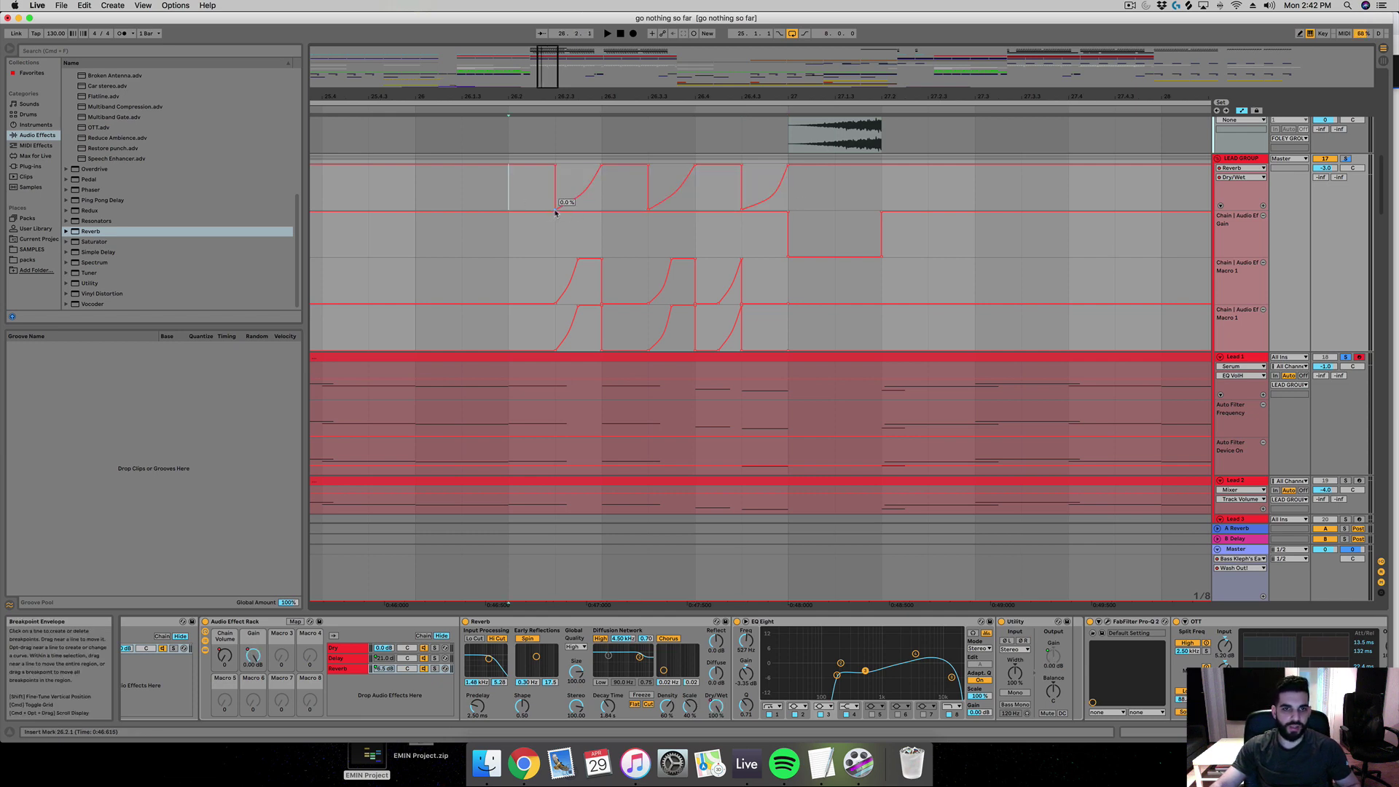
{"action": "mouse_move", "coordinate": [555, 212]}
{"action": "left_mouse_down"}
{"action": "mouse_move", "coordinate": [580, 187]}
{"action": "mouse_move", "coordinate": [555, 212]}
{"action": "left_mouse_up"}
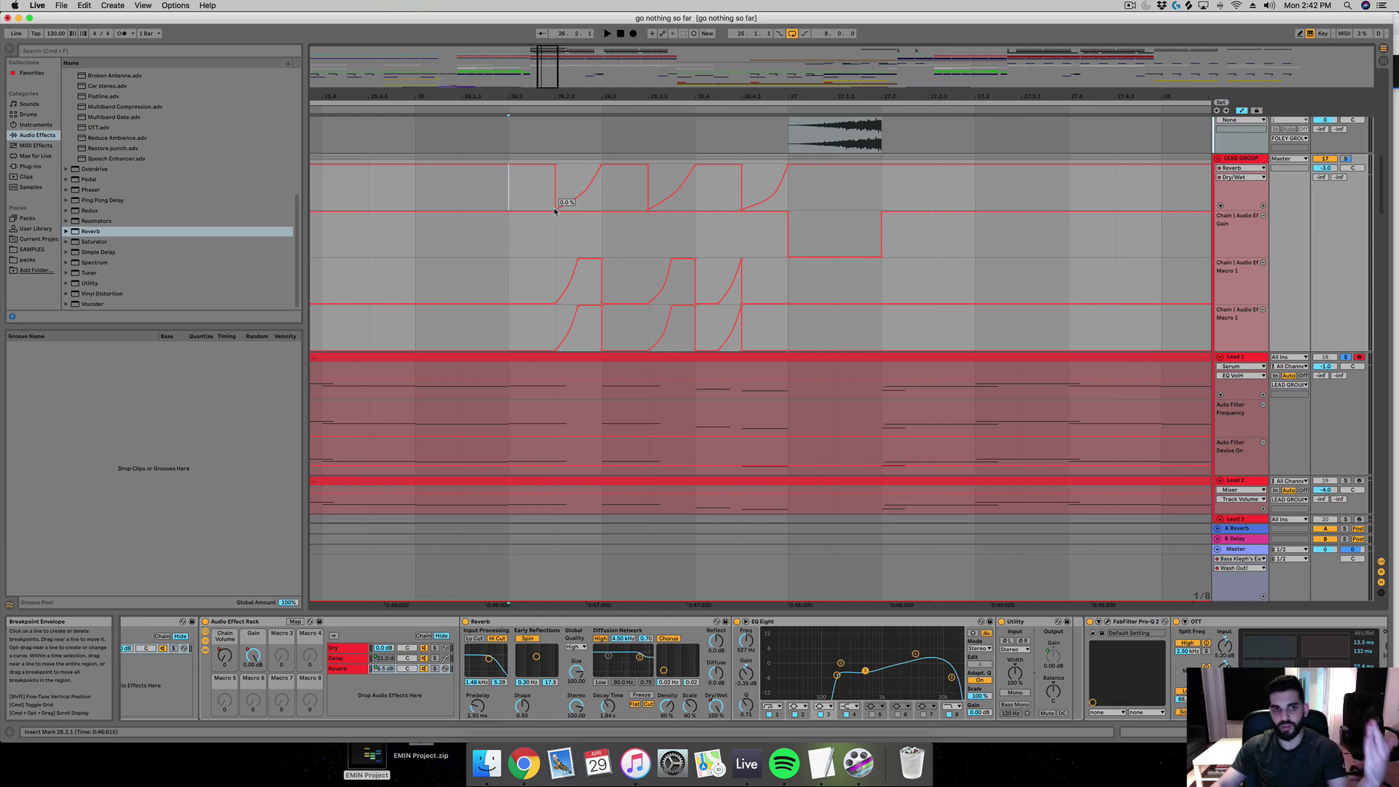
{"action": "left_click_drag", "start_coordinate": [545, 209], "coordinate": [519, 190]}
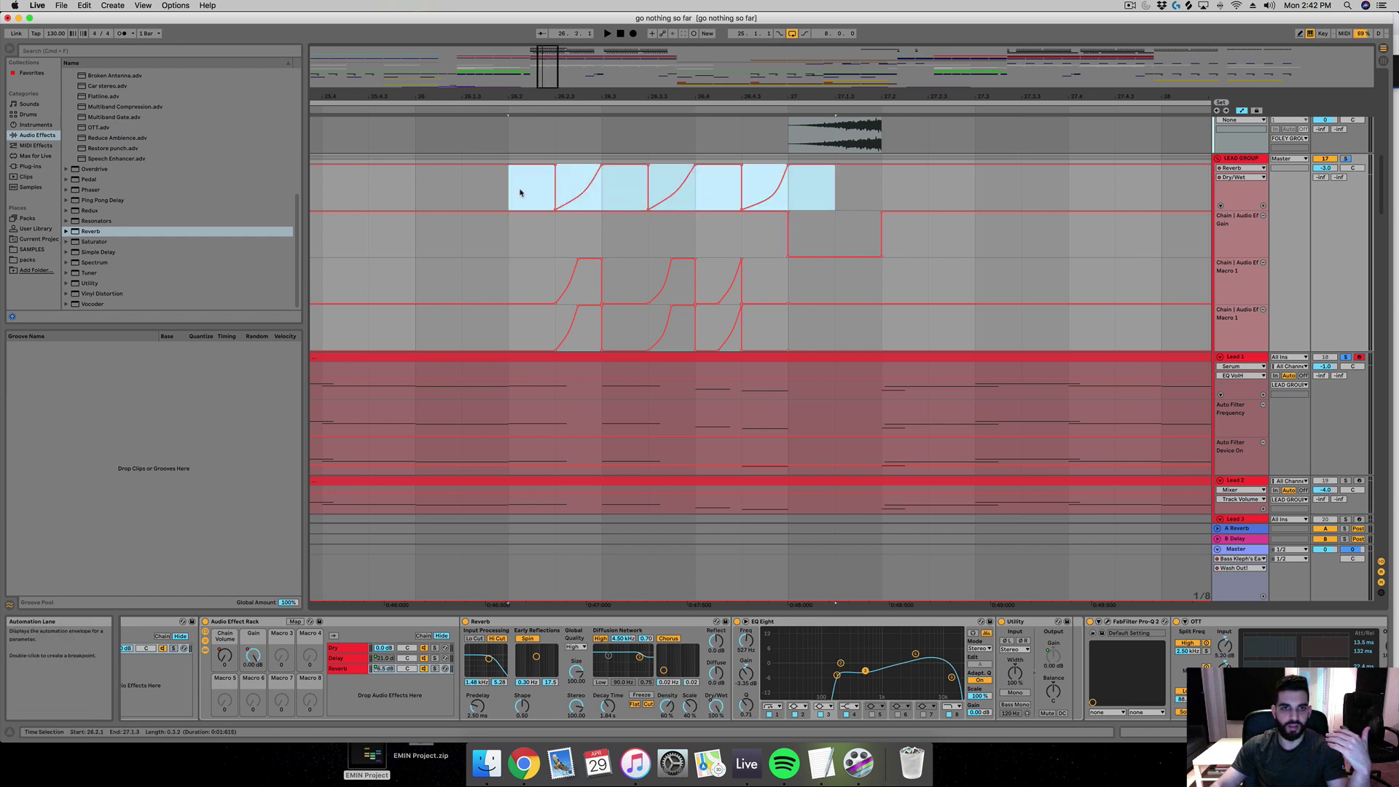
{"action": "left_click", "coordinate": [555, 207]}
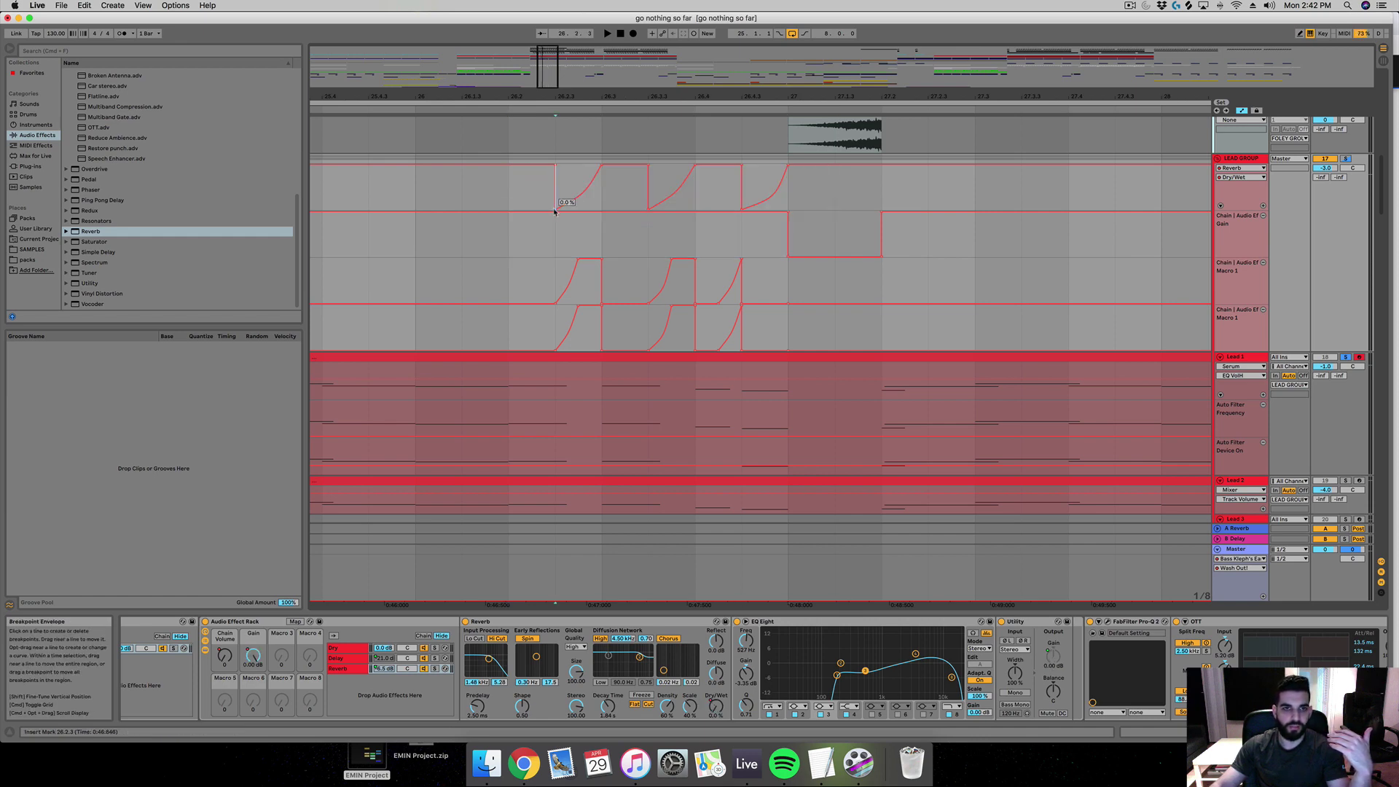
{"action": "mouse_move", "coordinate": [537, 206]}
{"action": "left_mouse_down"}
{"action": "mouse_move", "coordinate": [797, 206]}
{"action": "mouse_move", "coordinate": [508, 191]}
{"action": "mouse_move", "coordinate": [556, 193]}
{"action": "left_mouse_up"}
{"action": "left_click", "coordinate": [665, 194]}
{"action": "left_click", "coordinate": [556, 207]}
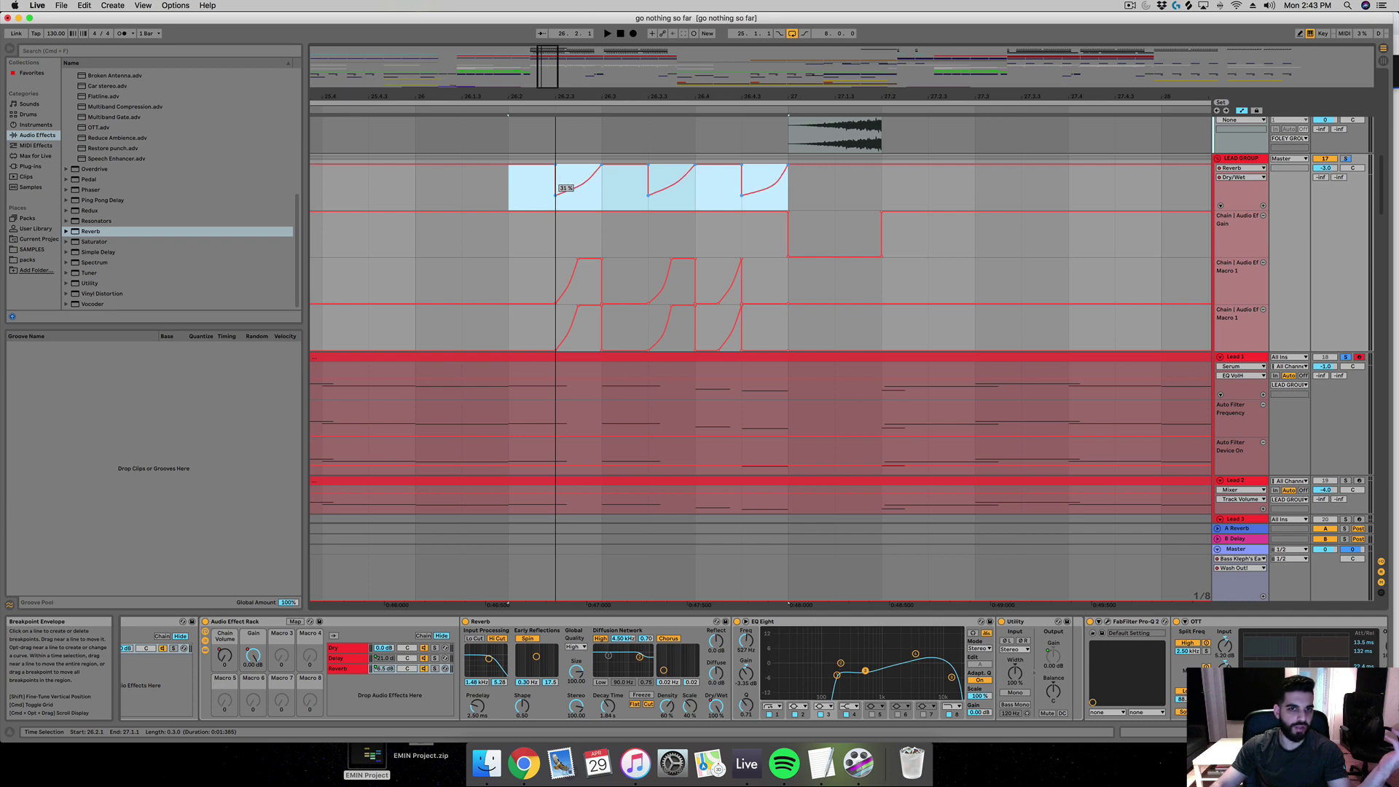
{"action": "left_click", "coordinate": [509, 194]}
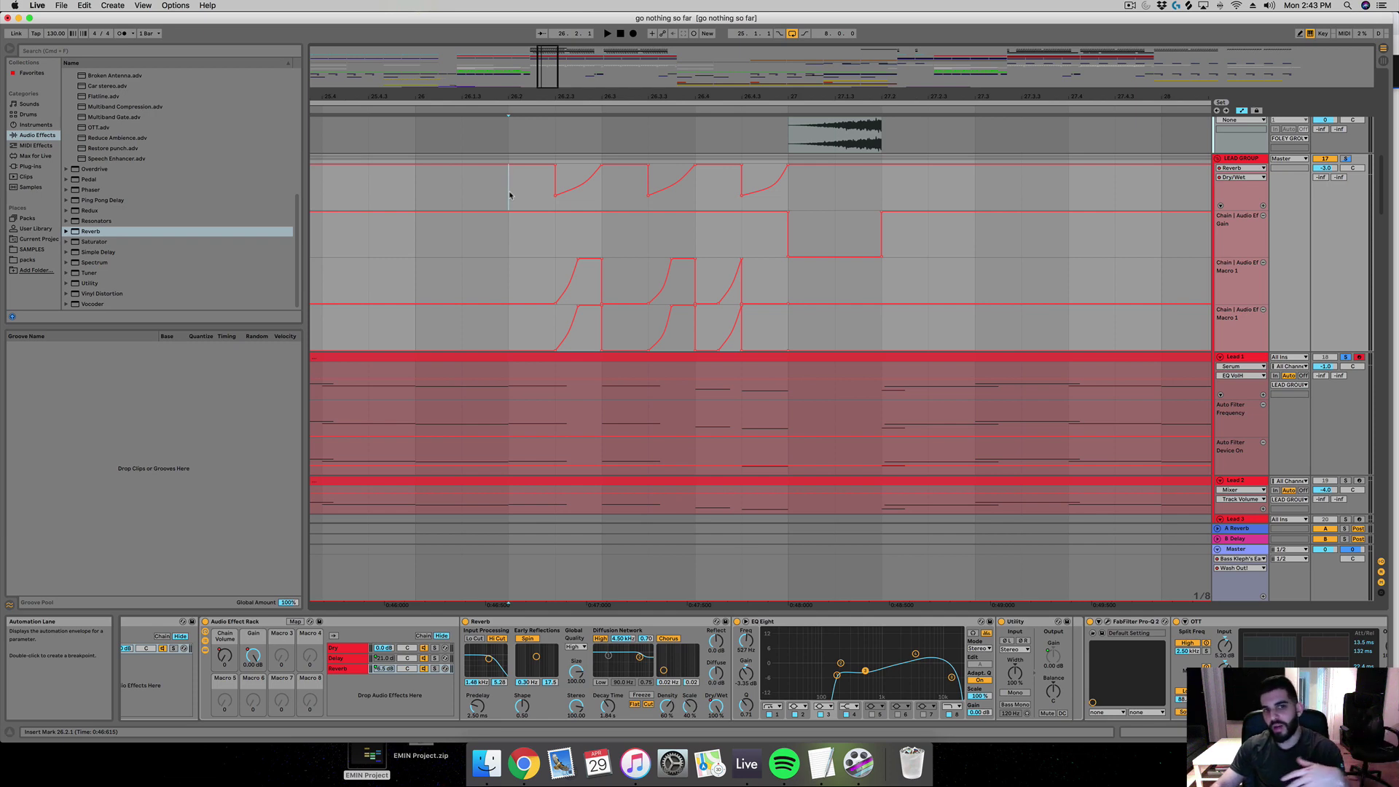
Step: Lower the Dry/Wet automation between 26.2.1 and 27.1.3 until its upper level sits at 82%
{"action": "left_click", "coordinate": [818, 187], "text": "shift"}
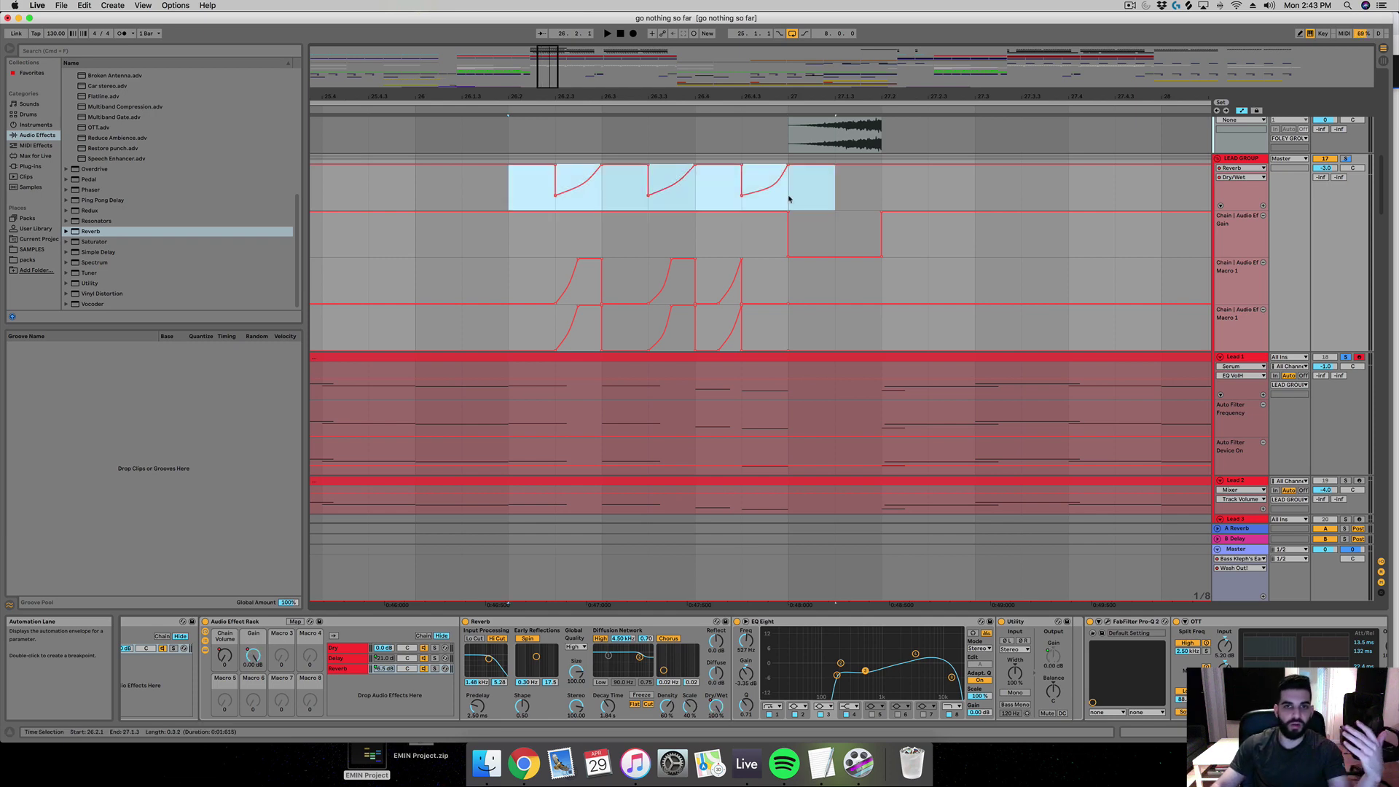
{"action": "left_click_drag", "start_coordinate": [740, 199], "coordinate": [741, 206]}
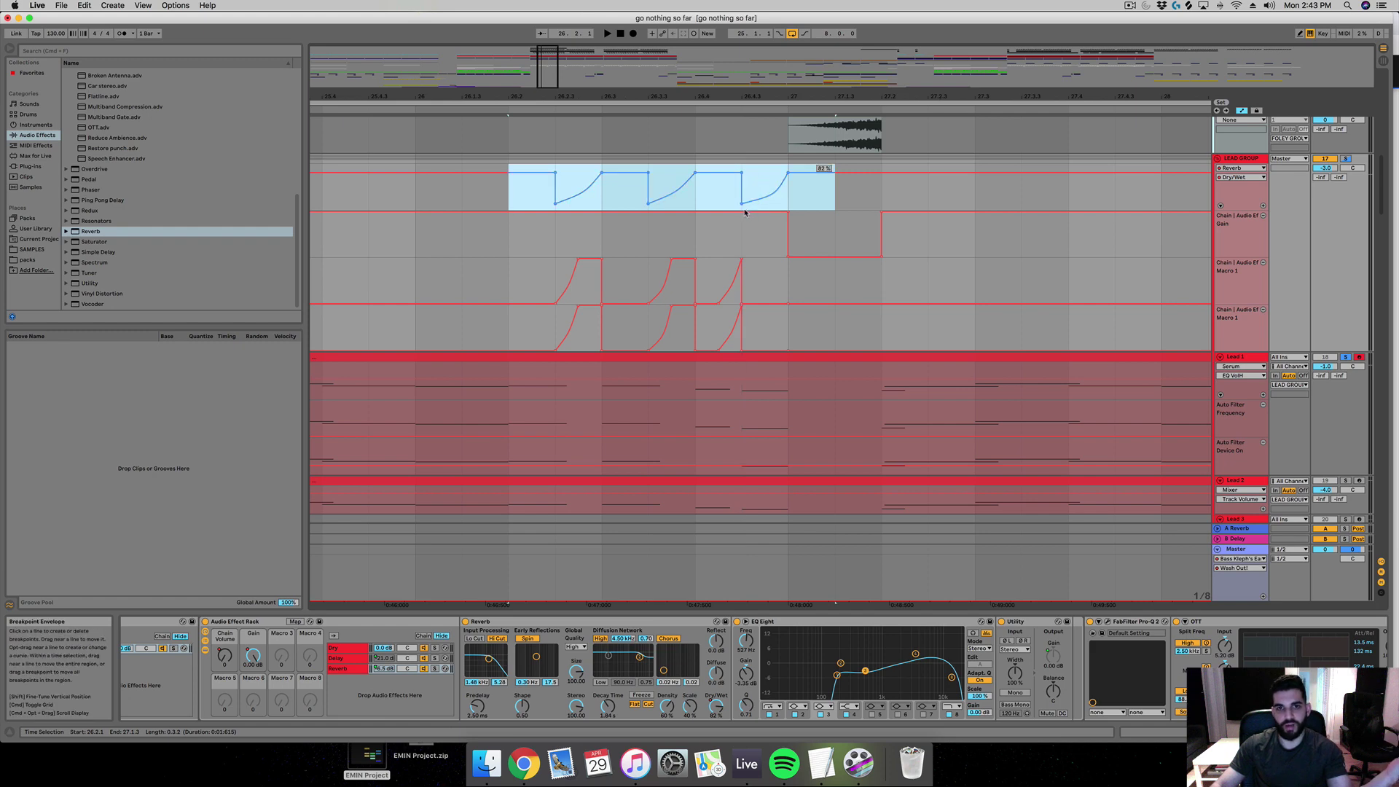
{"action": "left_click", "coordinate": [510, 202]}
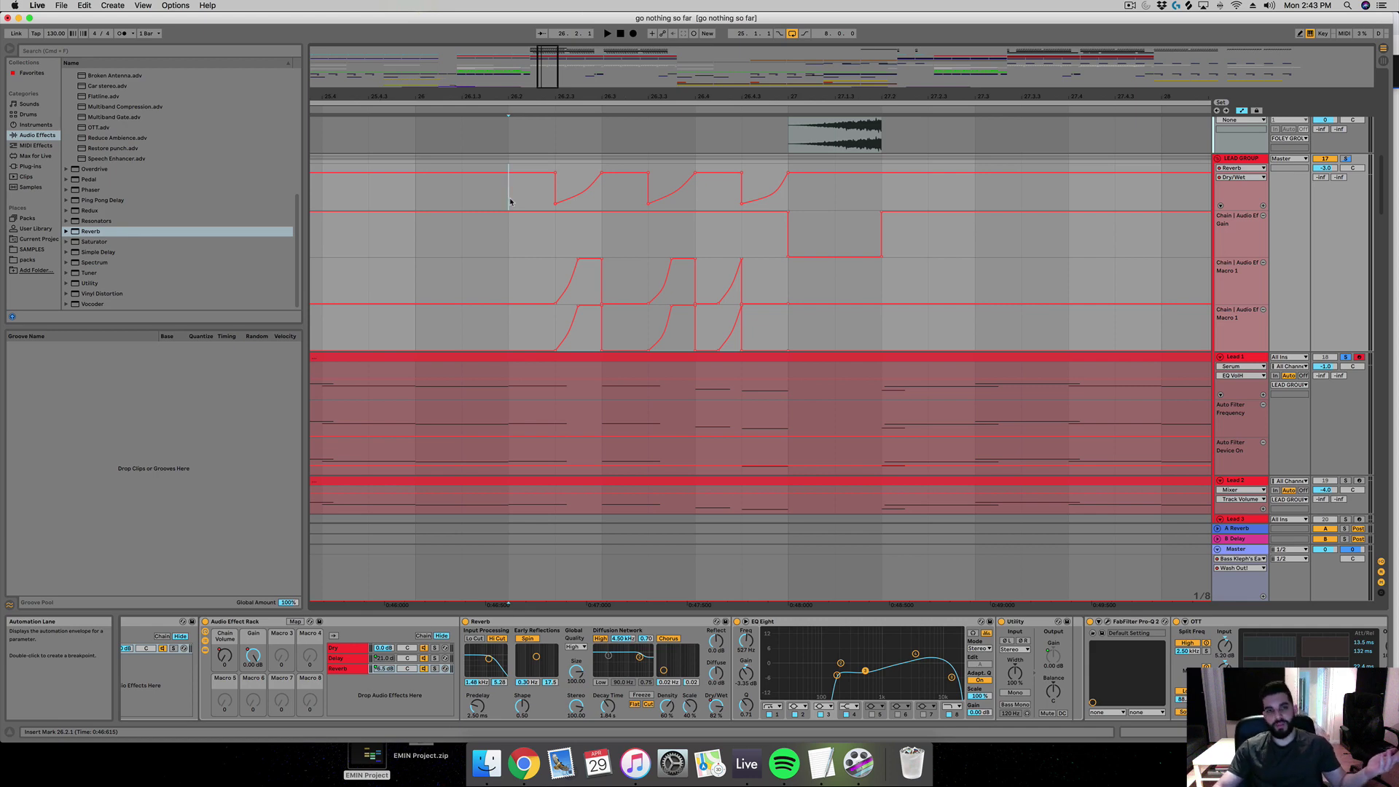
Step: Delete the Reverb Dry/Wet automation ramps between 26.2.1 and 27.1.3
{"action": "left_click_drag", "start_coordinate": [512, 200], "coordinate": [831, 190]}
{"action": "key", "text": "Delete"}
{"action": "left_click", "coordinate": [811, 188]}
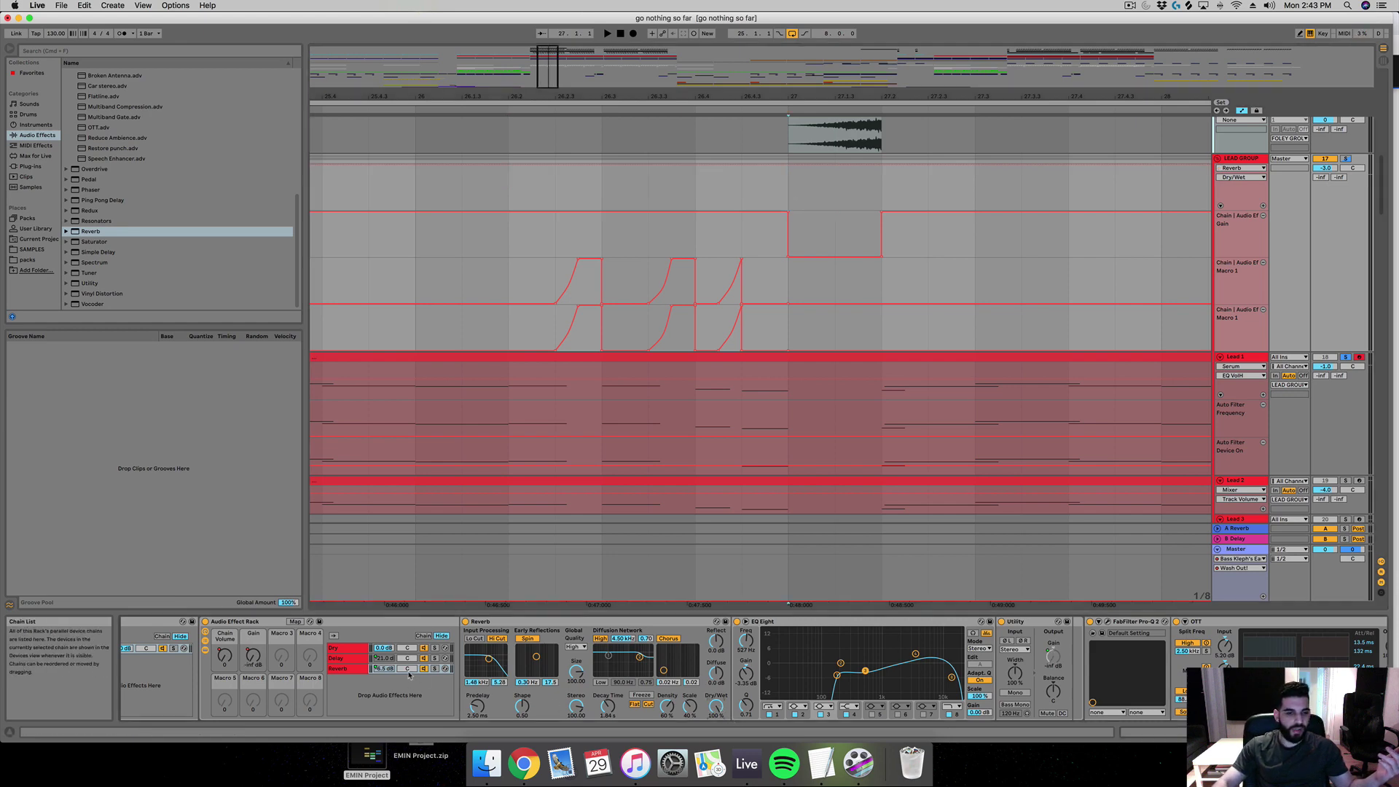
Step: Select the rack's Reverb chain and compare the rack with its macro controls hidden and shown
{"action": "left_click", "coordinate": [346, 671]}
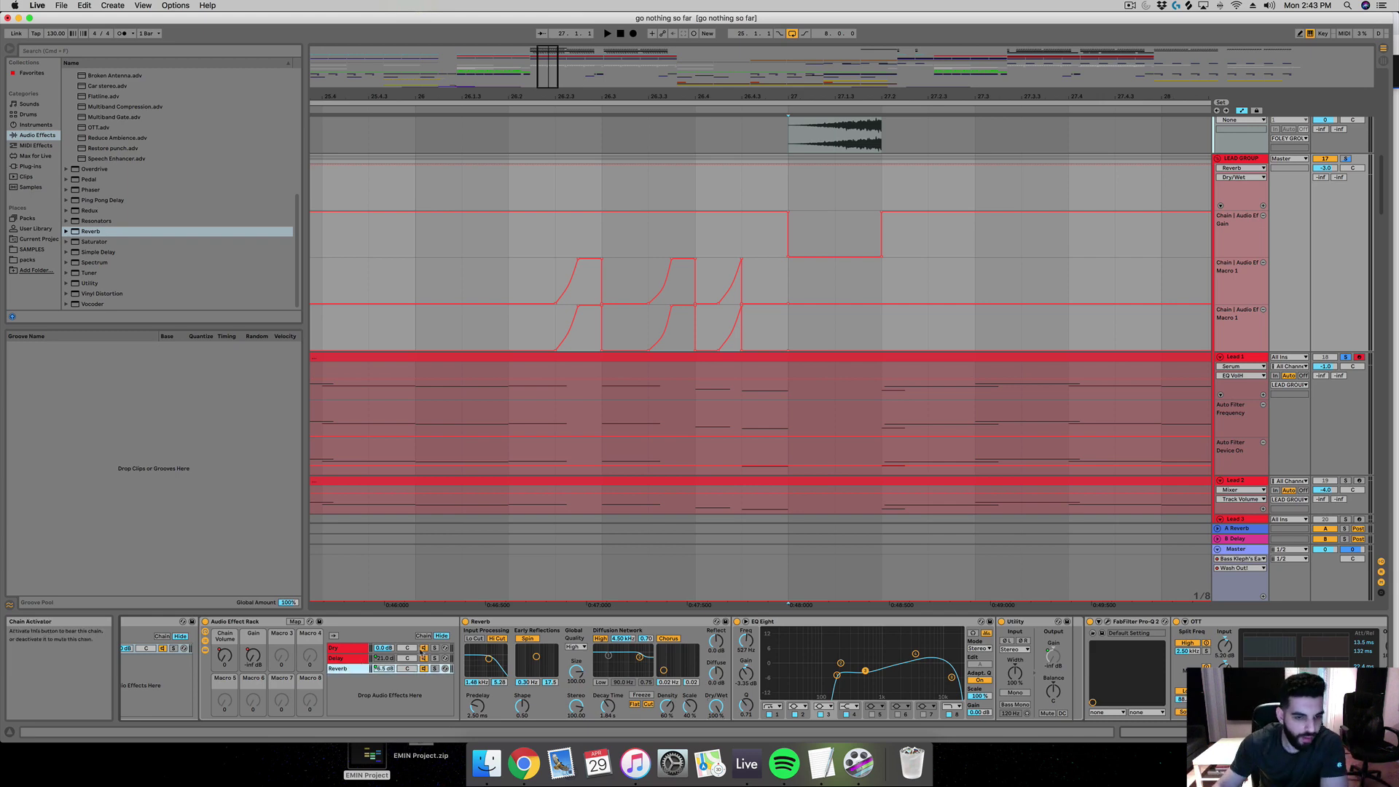
{"action": "left_click", "coordinate": [206, 633]}
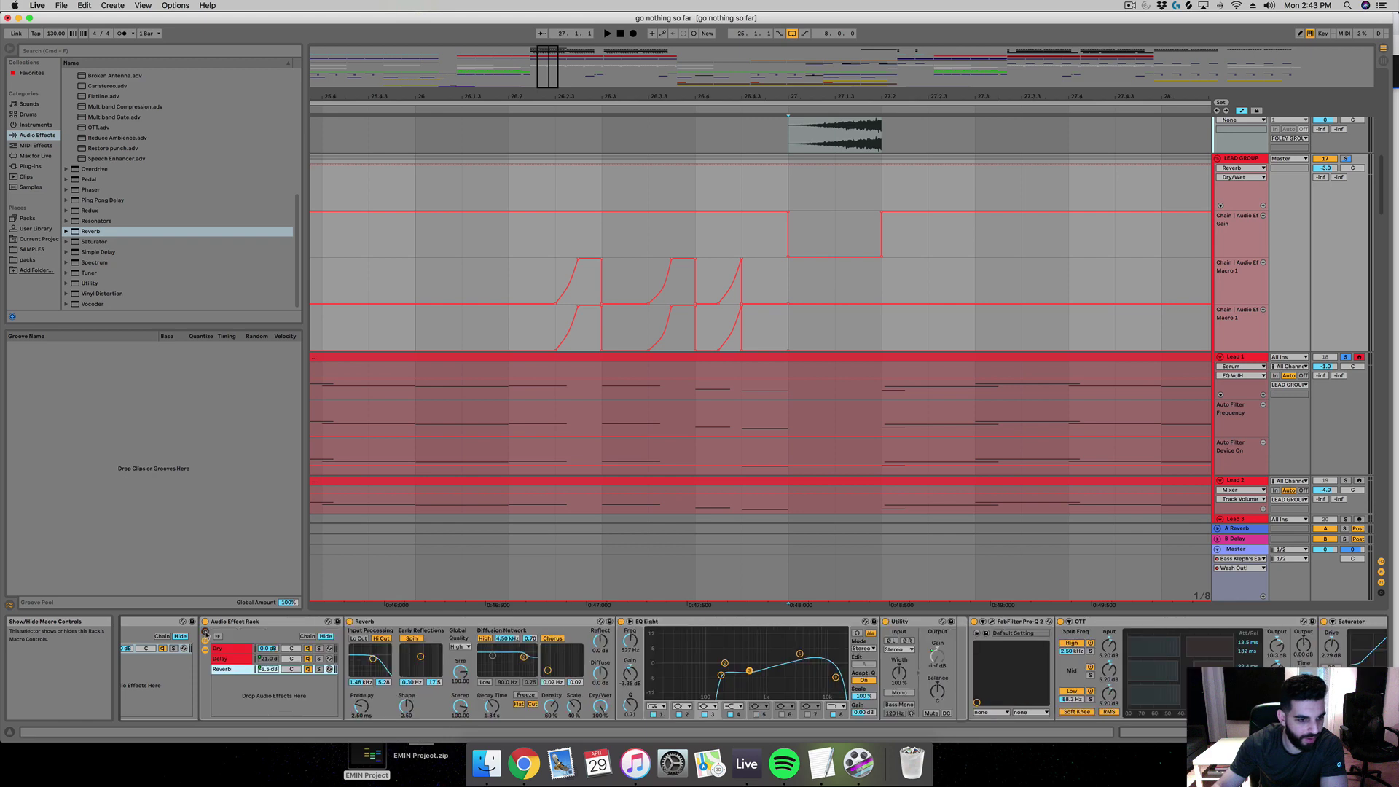
{"action": "left_click", "coordinate": [207, 634]}
{"action": "left_click", "coordinate": [207, 633]}
{"action": "left_click", "coordinate": [207, 633]}
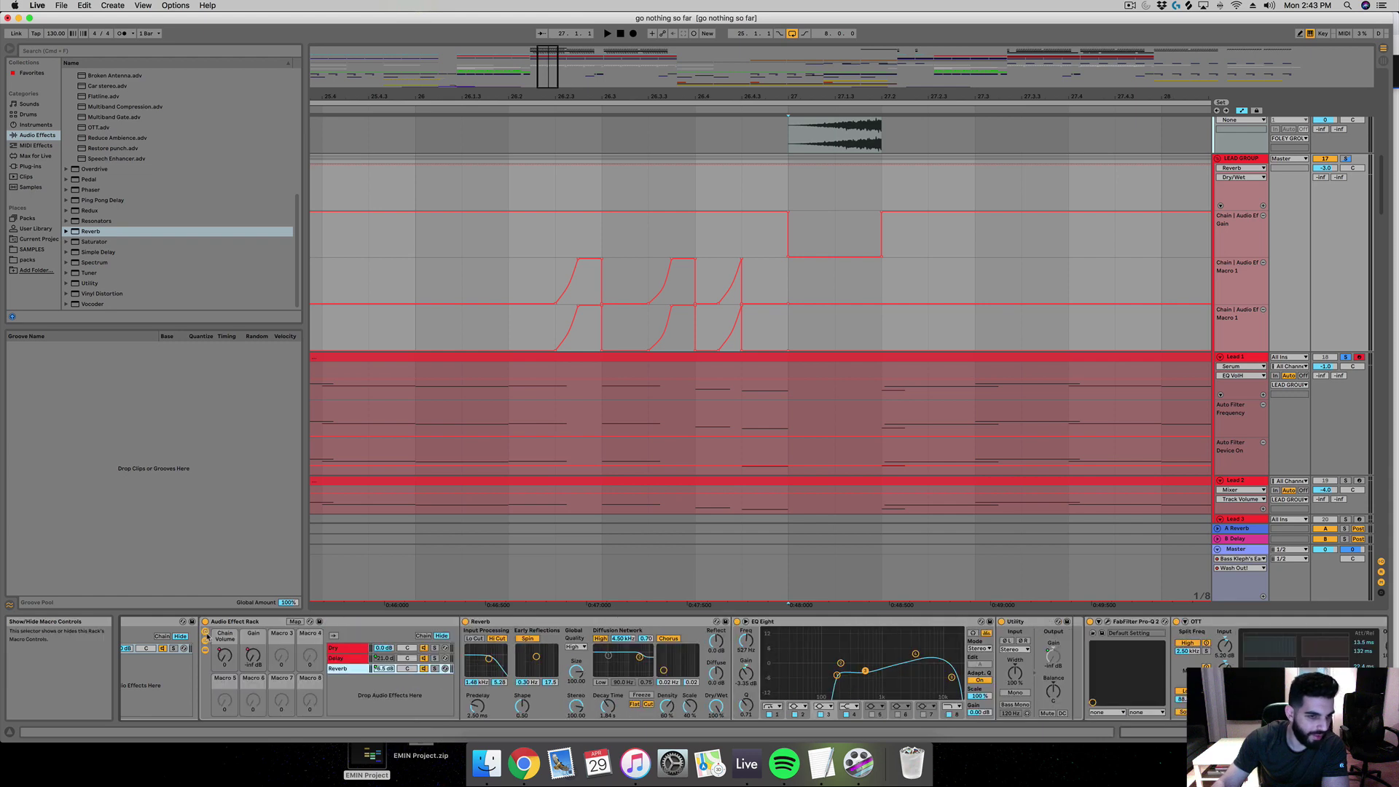
Step: Examine the rack's macro mappings for the Reverb and Delay chain volumes, and close the mapping view
{"action": "left_click", "coordinate": [295, 623]}
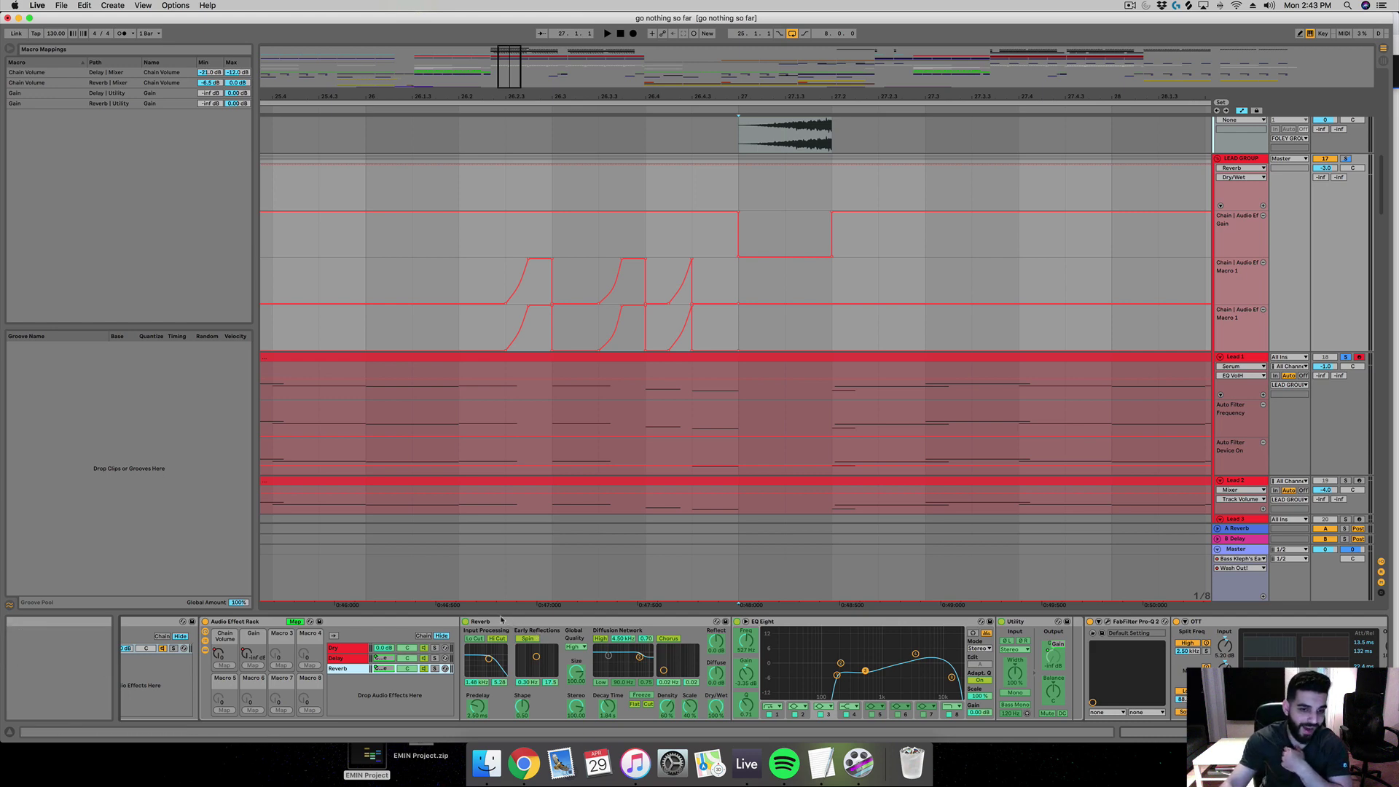
{"action": "scroll", "coordinate": [269, 651], "scroll_direction": "left", "scroll_amount": 3}
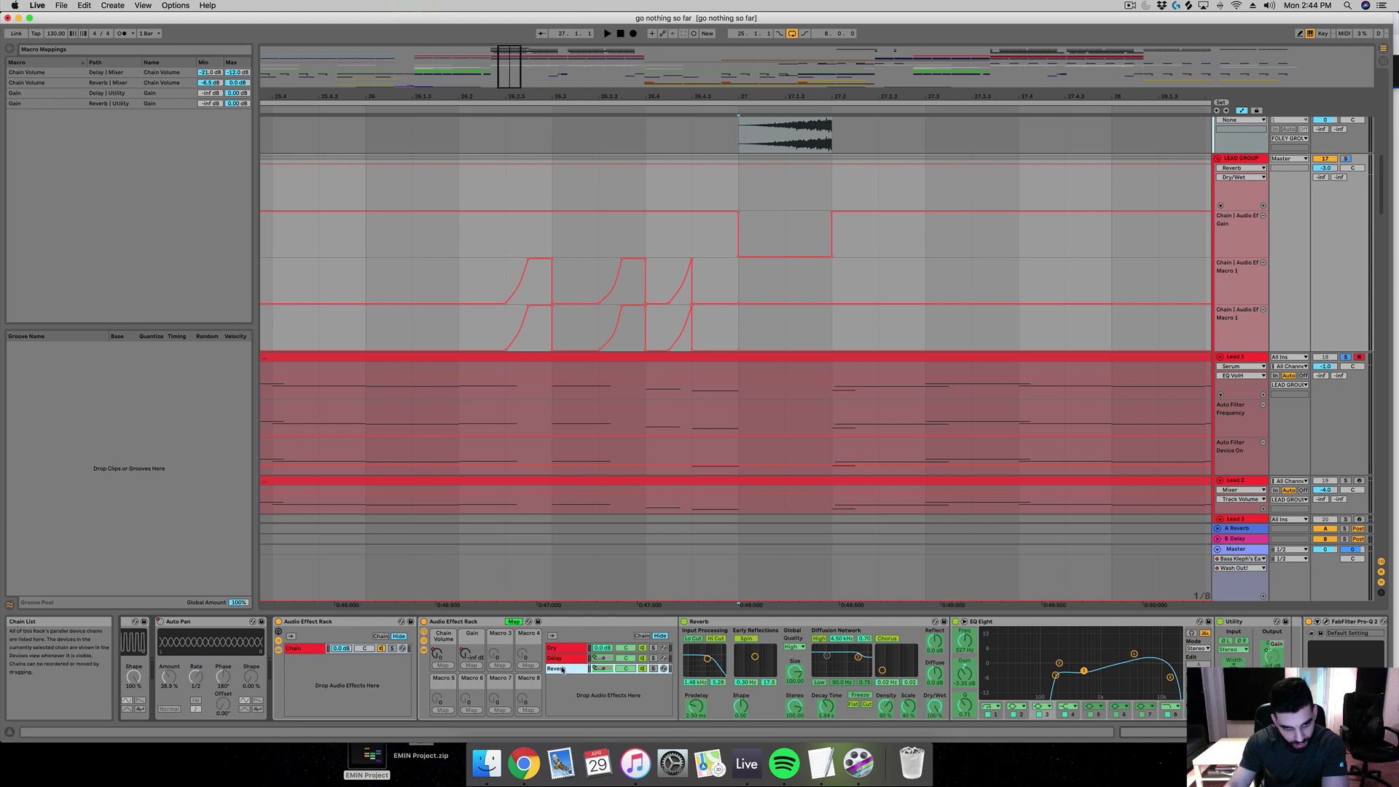
{"action": "left_click", "coordinate": [600, 668]}
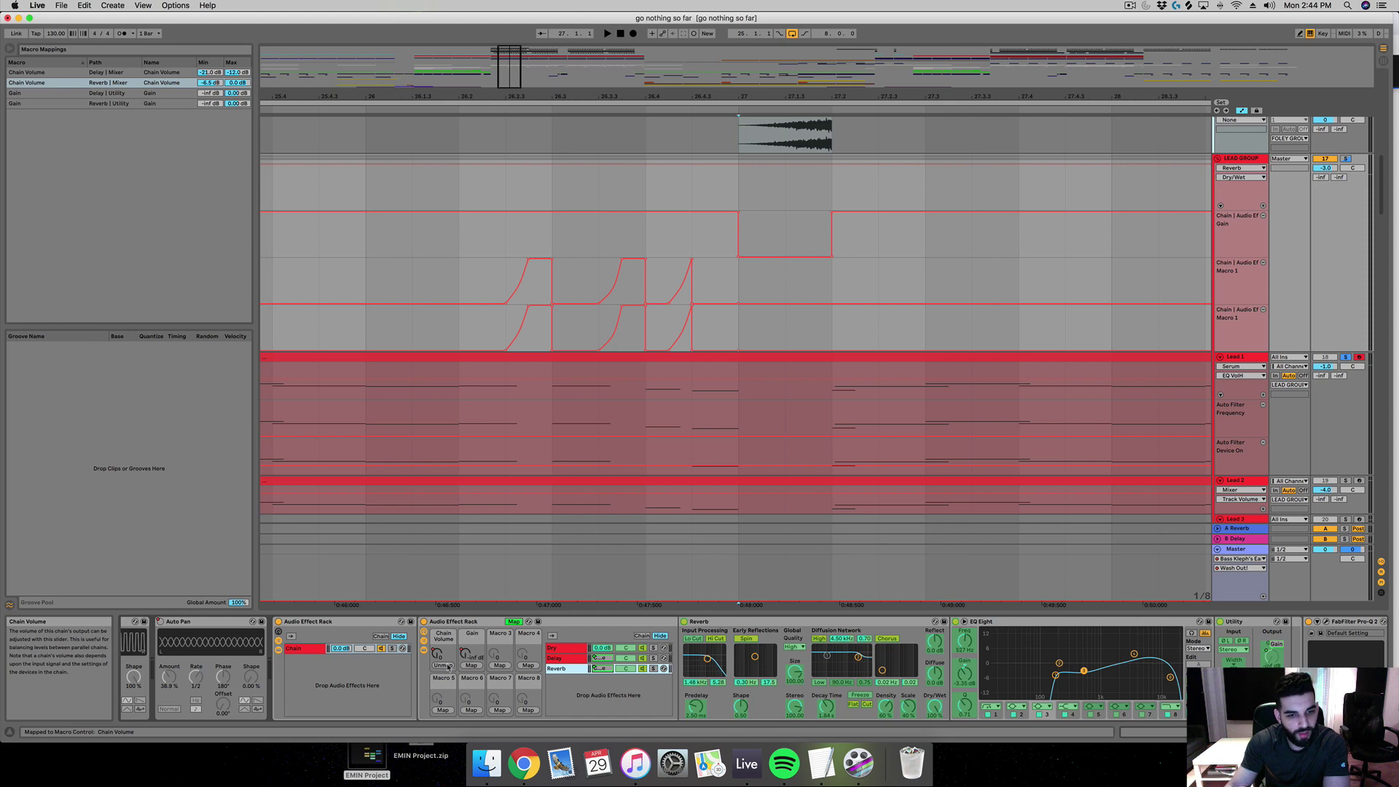
{"action": "left_click", "coordinate": [604, 660]}
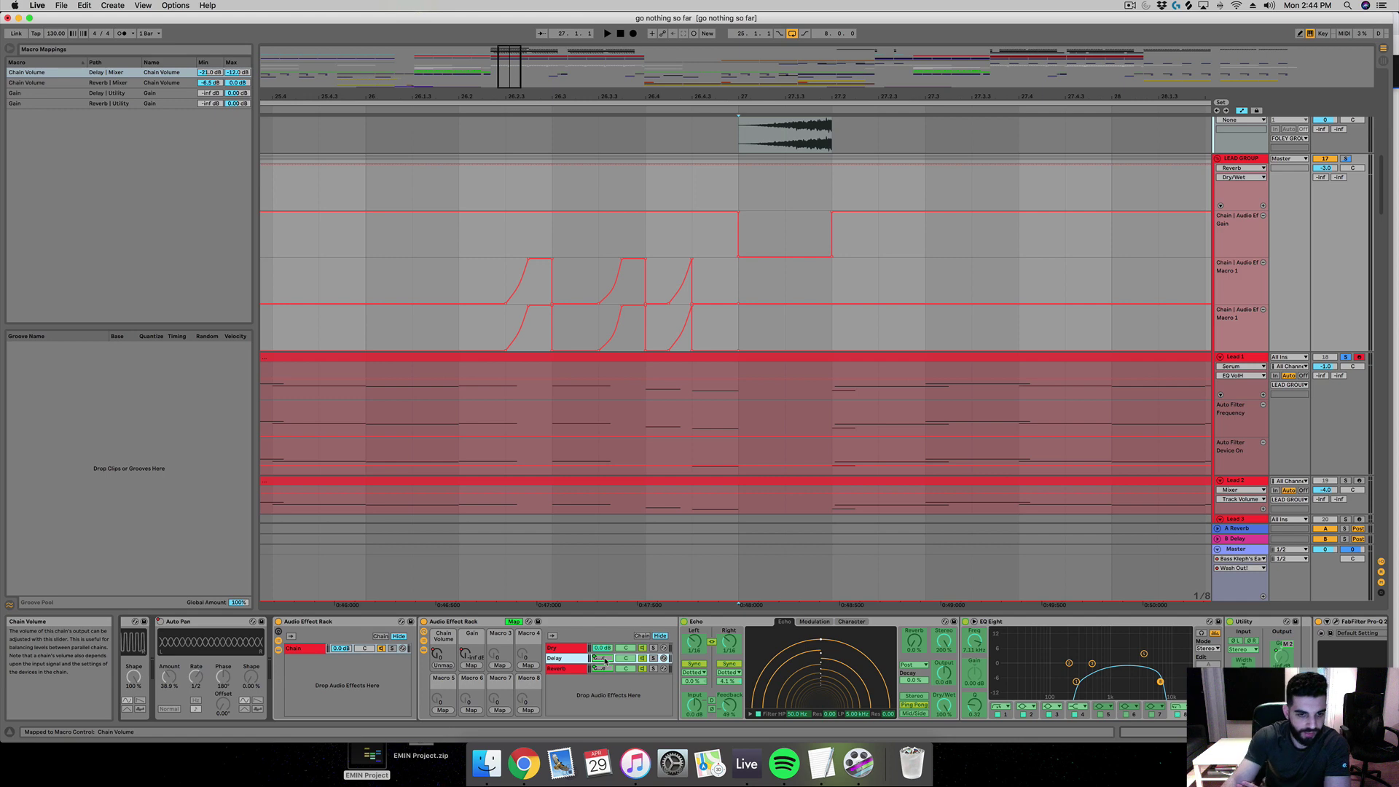
{"action": "left_click", "coordinate": [82, 80]}
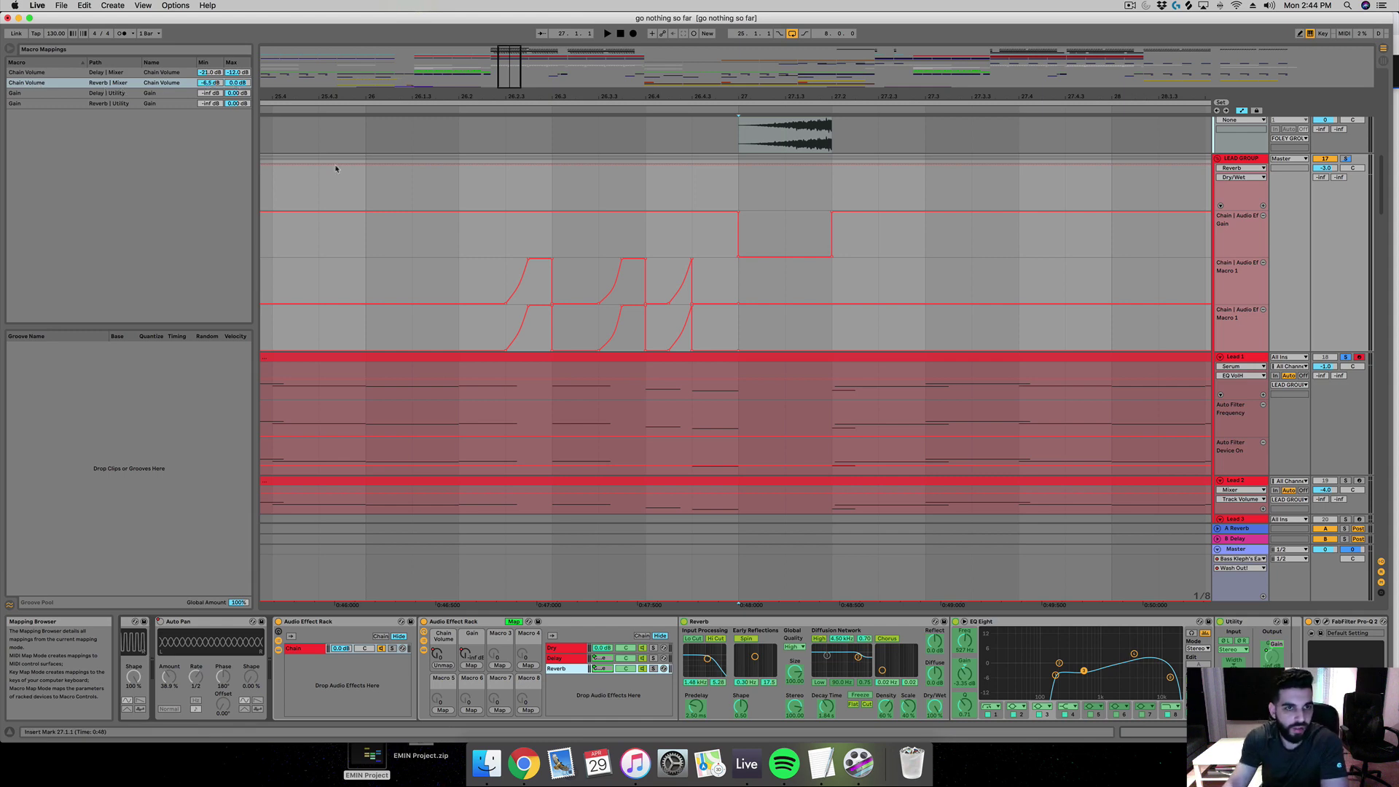
{"action": "key", "text": "super+m"}
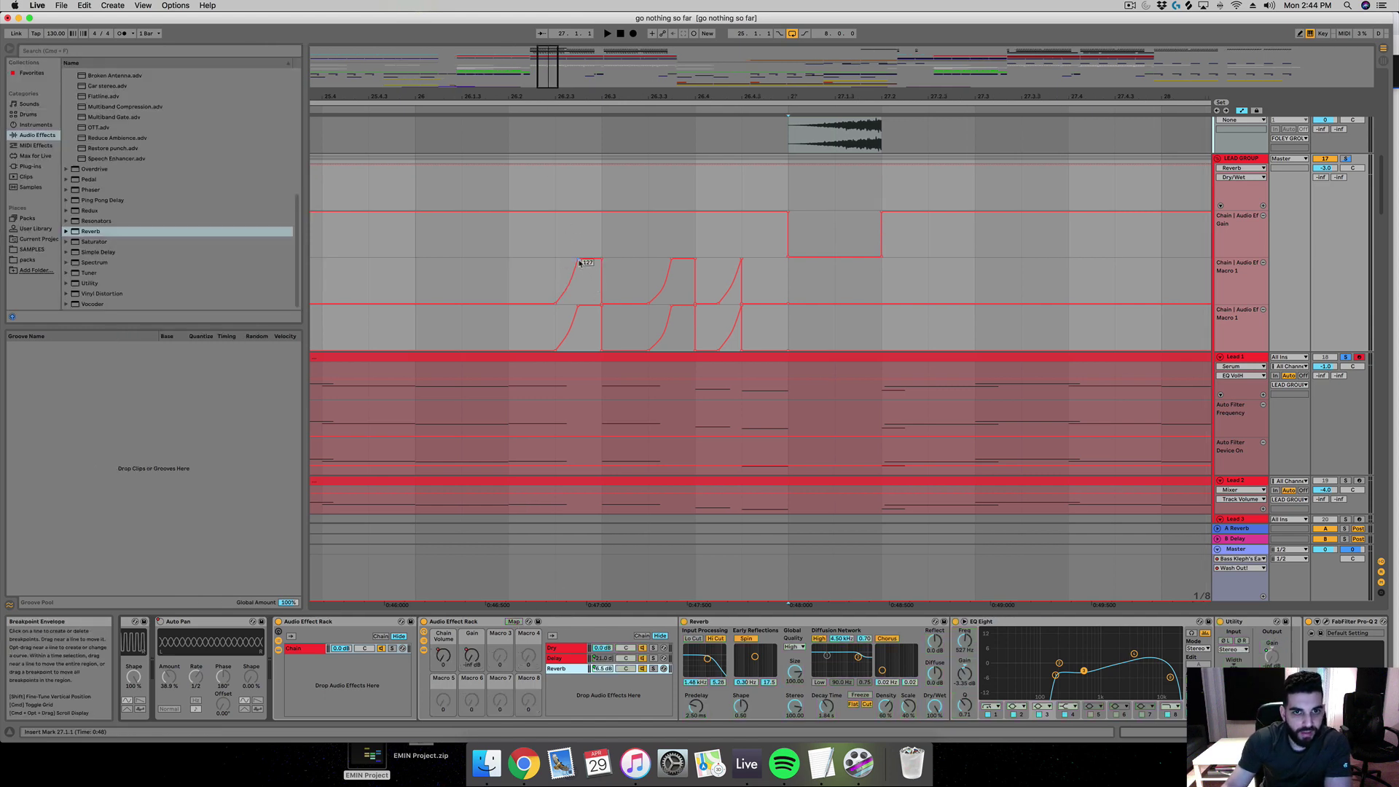
Step: Display the rack's Chain Volume macro automation in the lead group's main lane and remove the second Macro 1 lane
{"action": "left_click", "coordinate": [442, 653]}
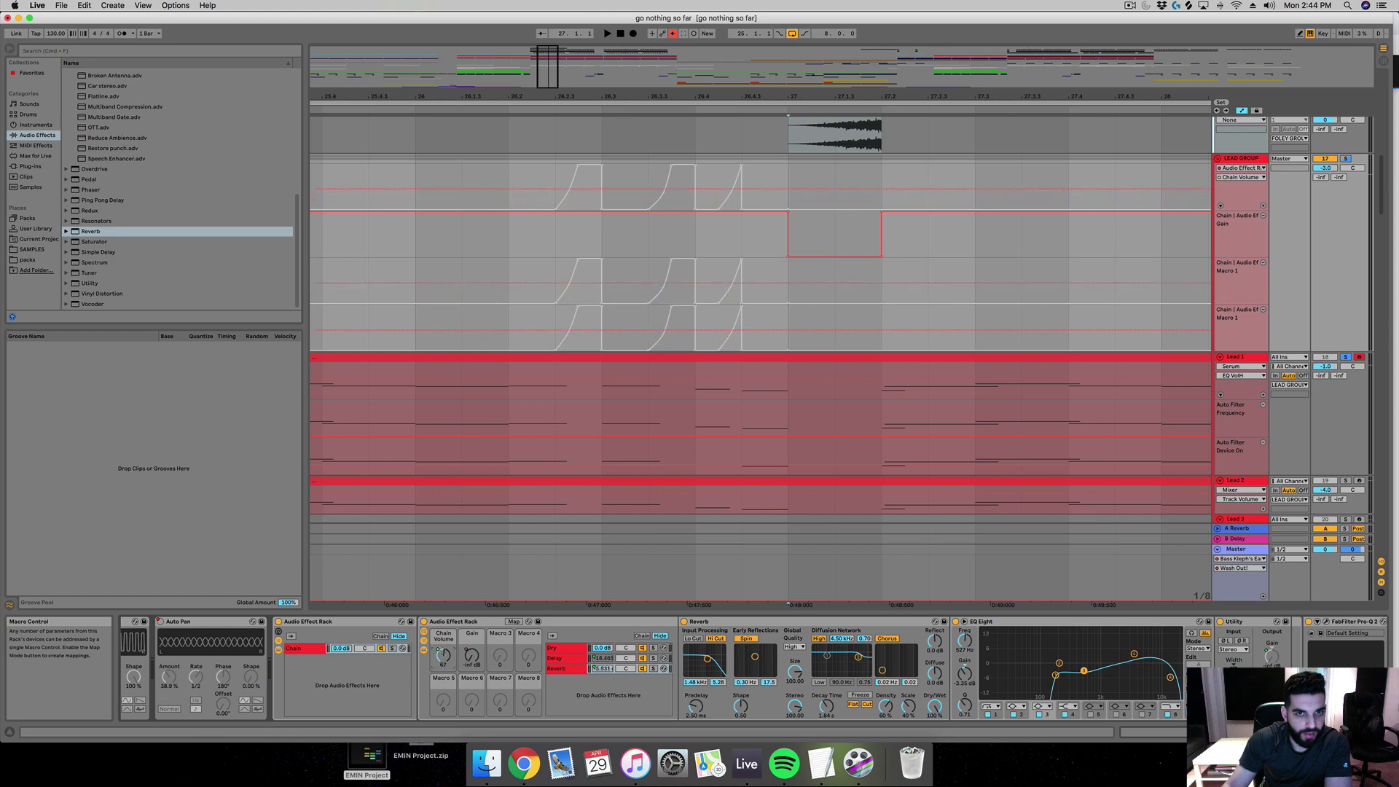
{"action": "left_click", "coordinate": [562, 309]}
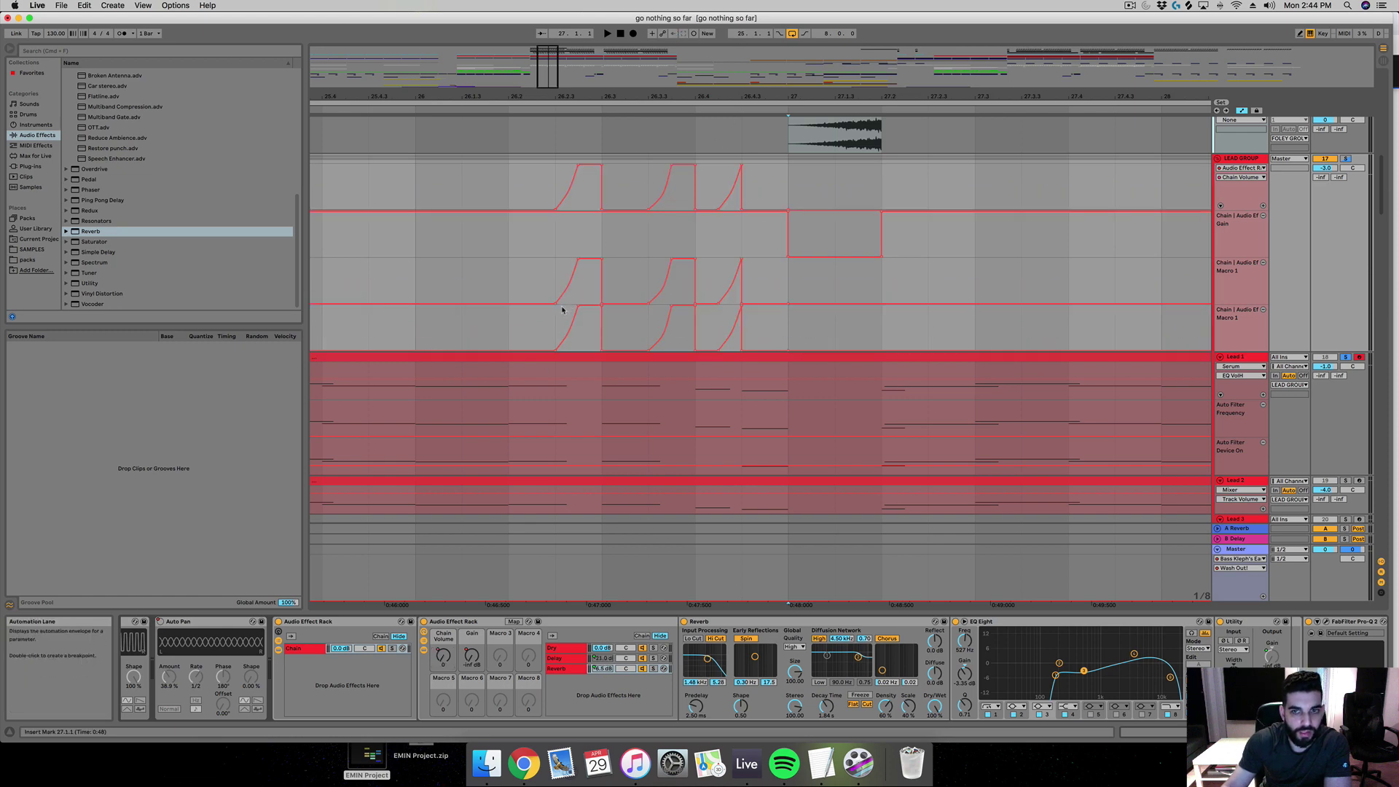
{"action": "left_click", "coordinate": [1263, 309]}
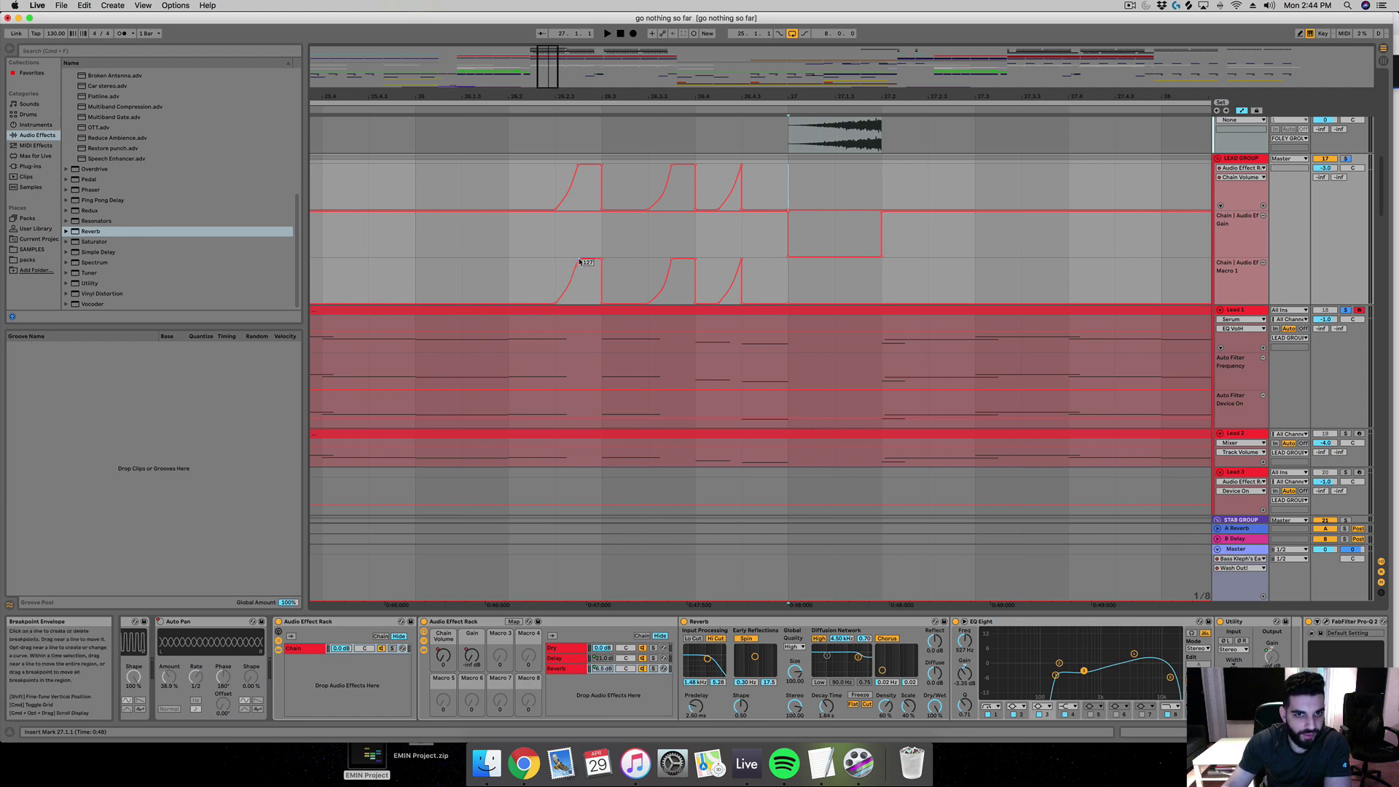
Step: Compare the Reverb and Delay chains and review the minimum and maximum ranges in the rack's macro mappings
{"action": "left_click", "coordinate": [561, 668]}
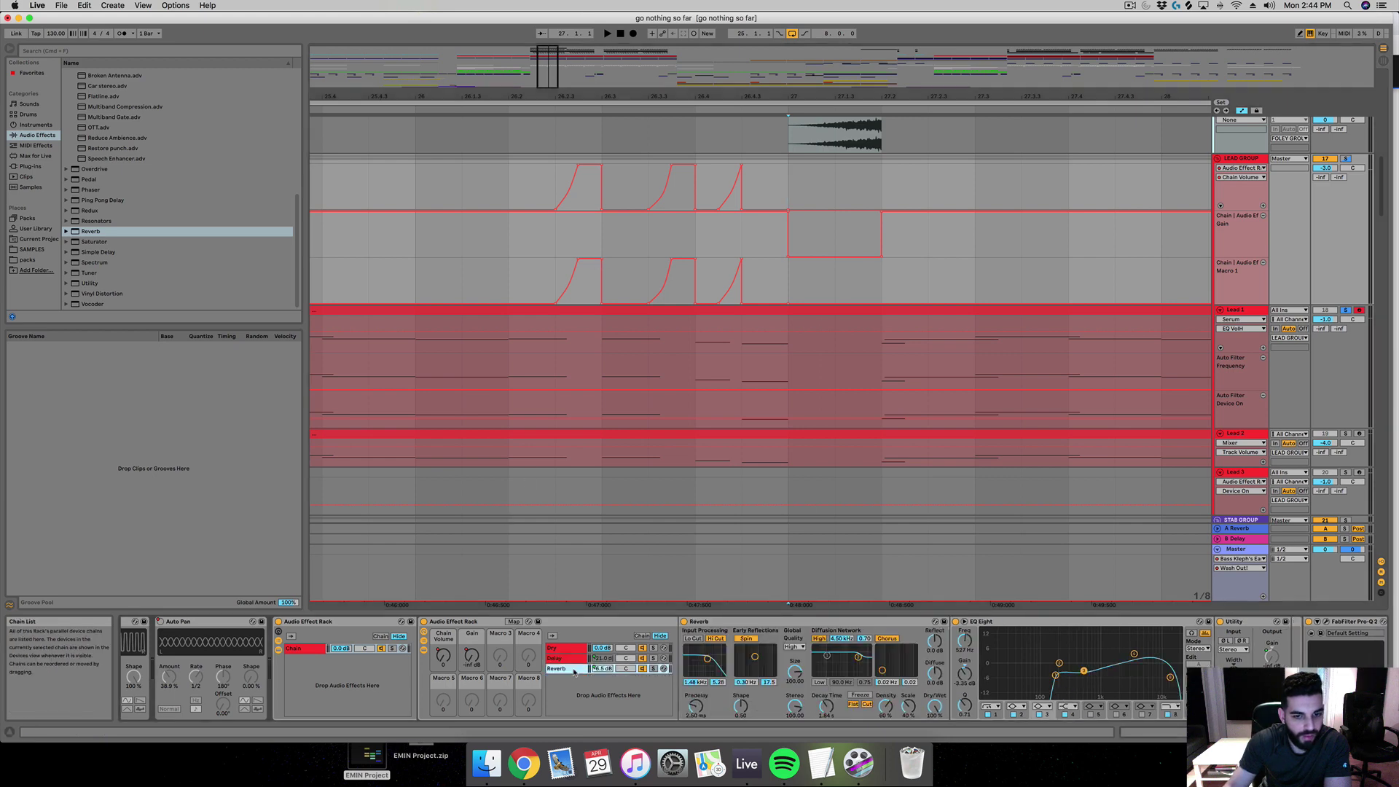
{"action": "left_click", "coordinate": [571, 659]}
{"action": "left_click", "coordinate": [573, 668]}
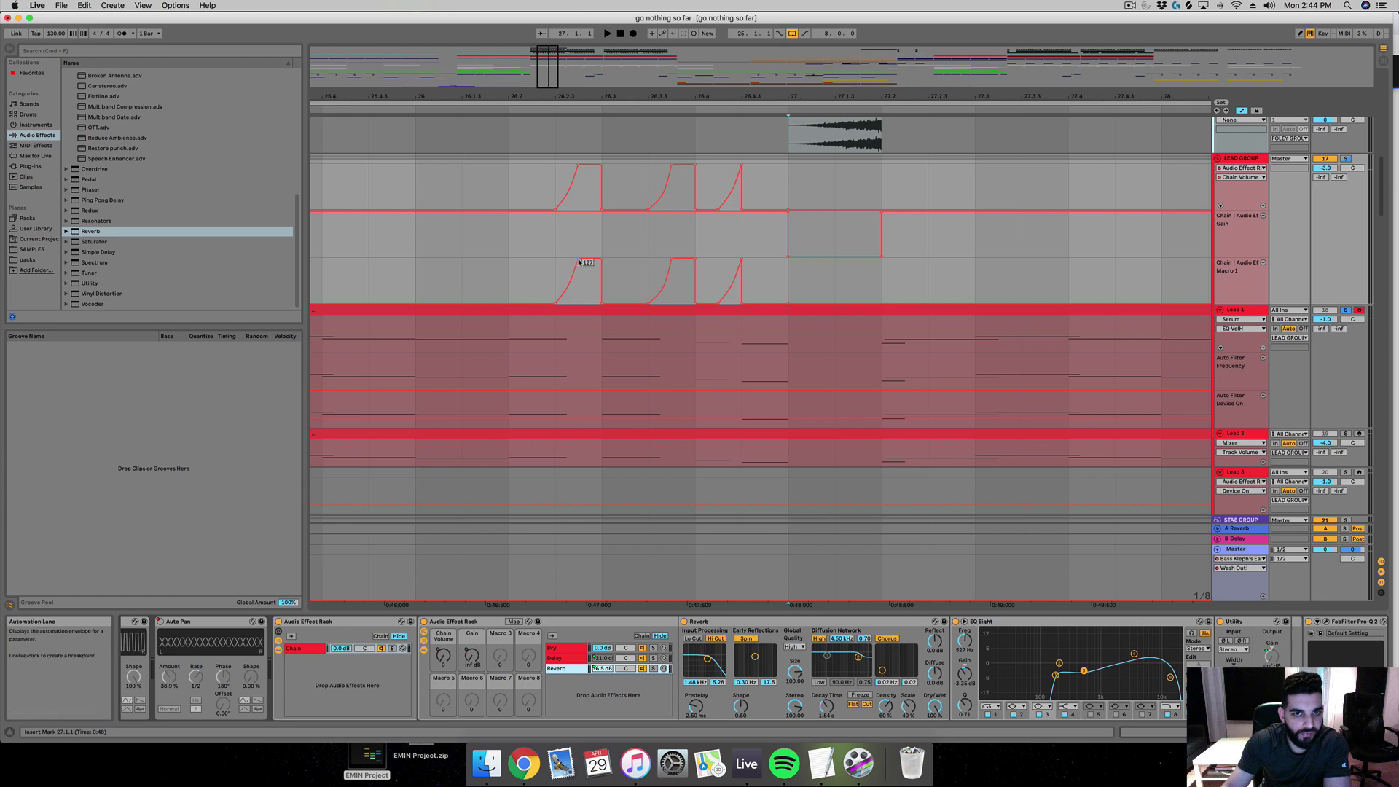
{"action": "left_click", "coordinate": [514, 621]}
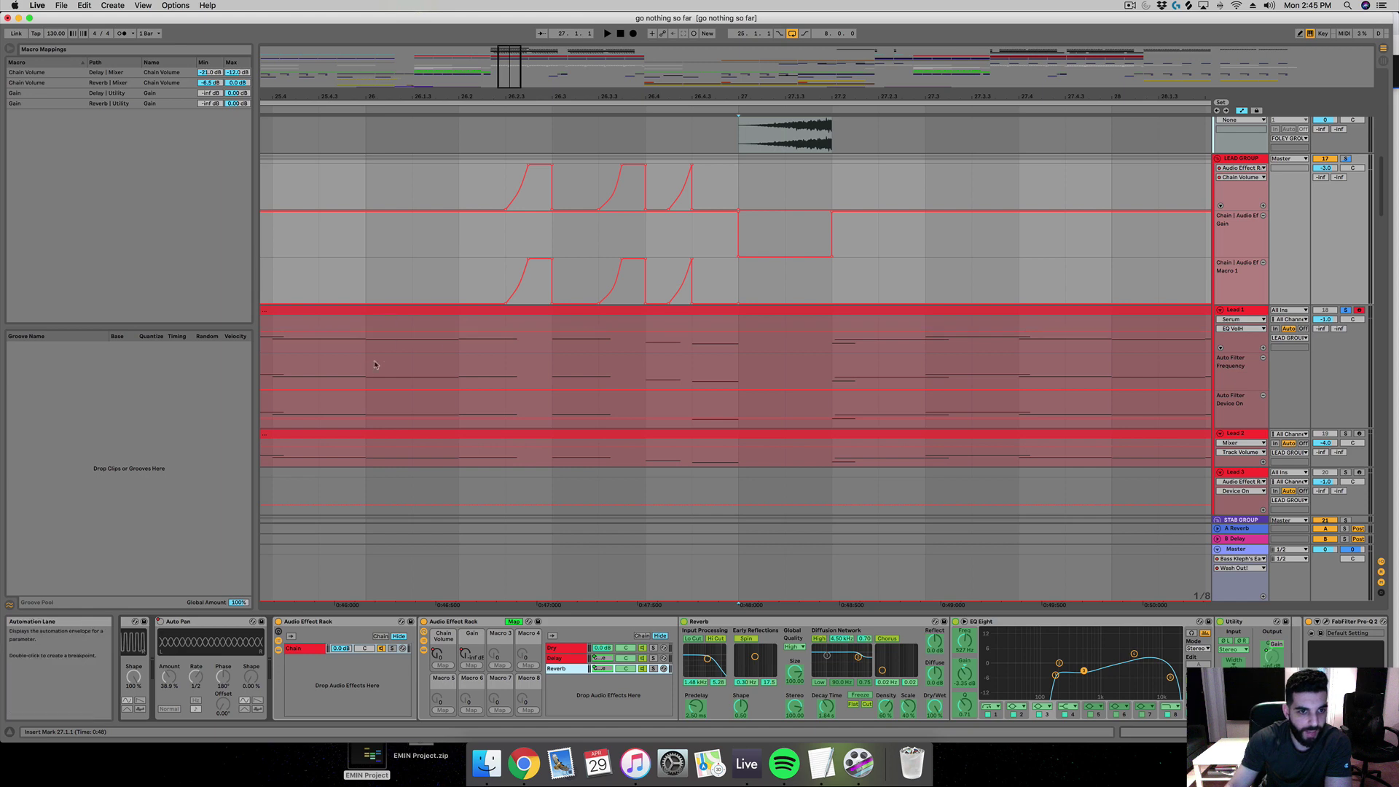
{"action": "scroll", "coordinate": [405, 355], "scroll_direction": "left", "scroll_amount": 3}
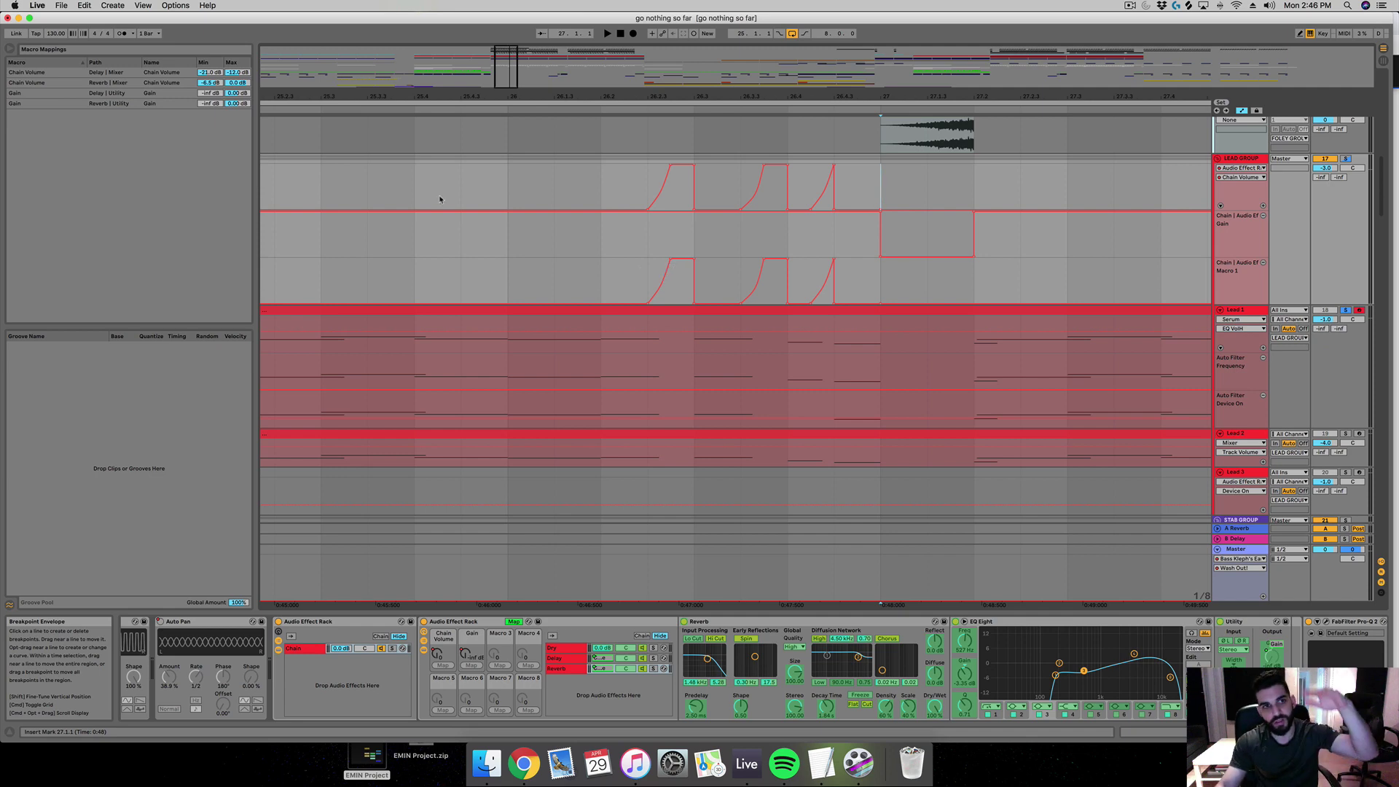
Step: Inspect the Reverb chain volume mapping and examine the lead group's Chain Volume, Gain and Macro 1 automation around bars 26 and 27
{"action": "left_click", "coordinate": [210, 85]}
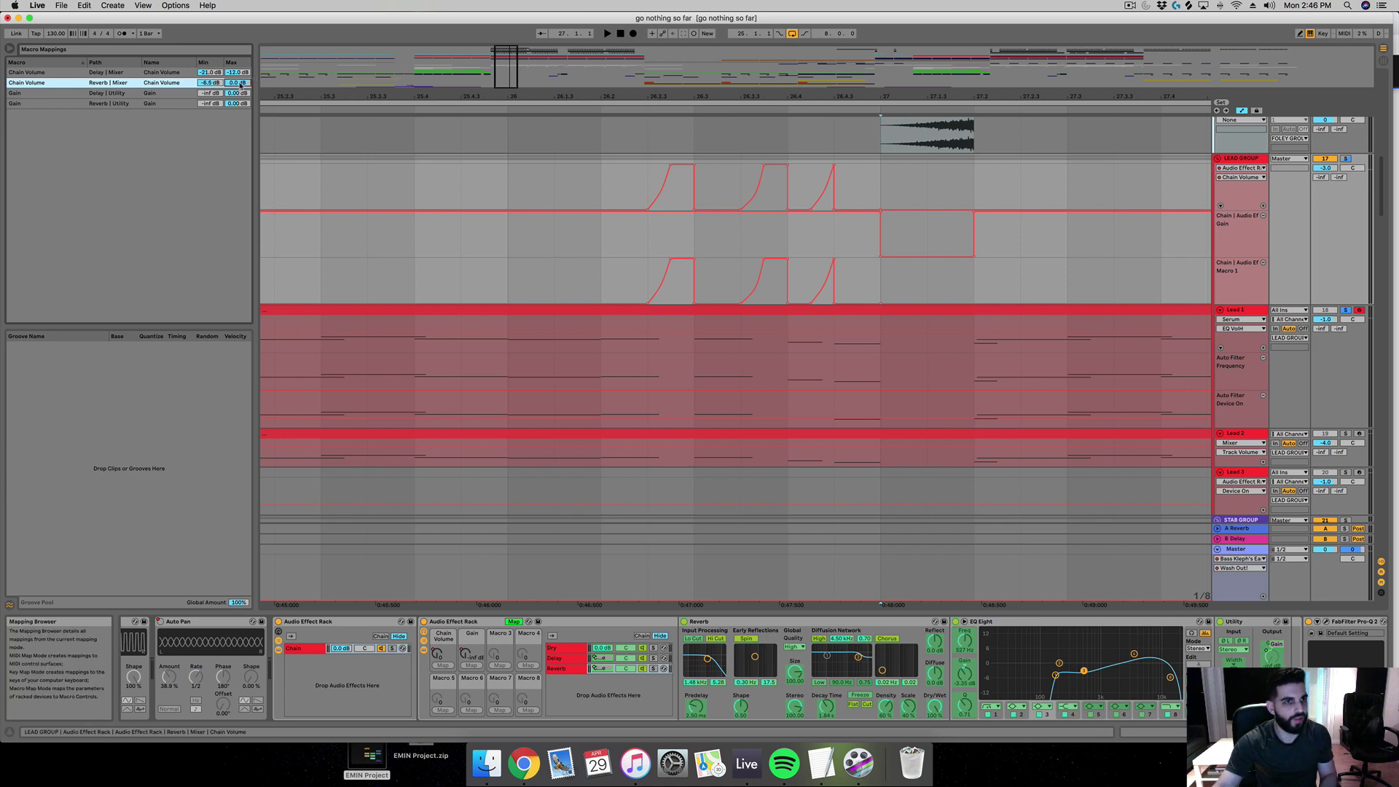
{"action": "left_click_drag", "start_coordinate": [652, 95], "coordinate": [652, 77]}
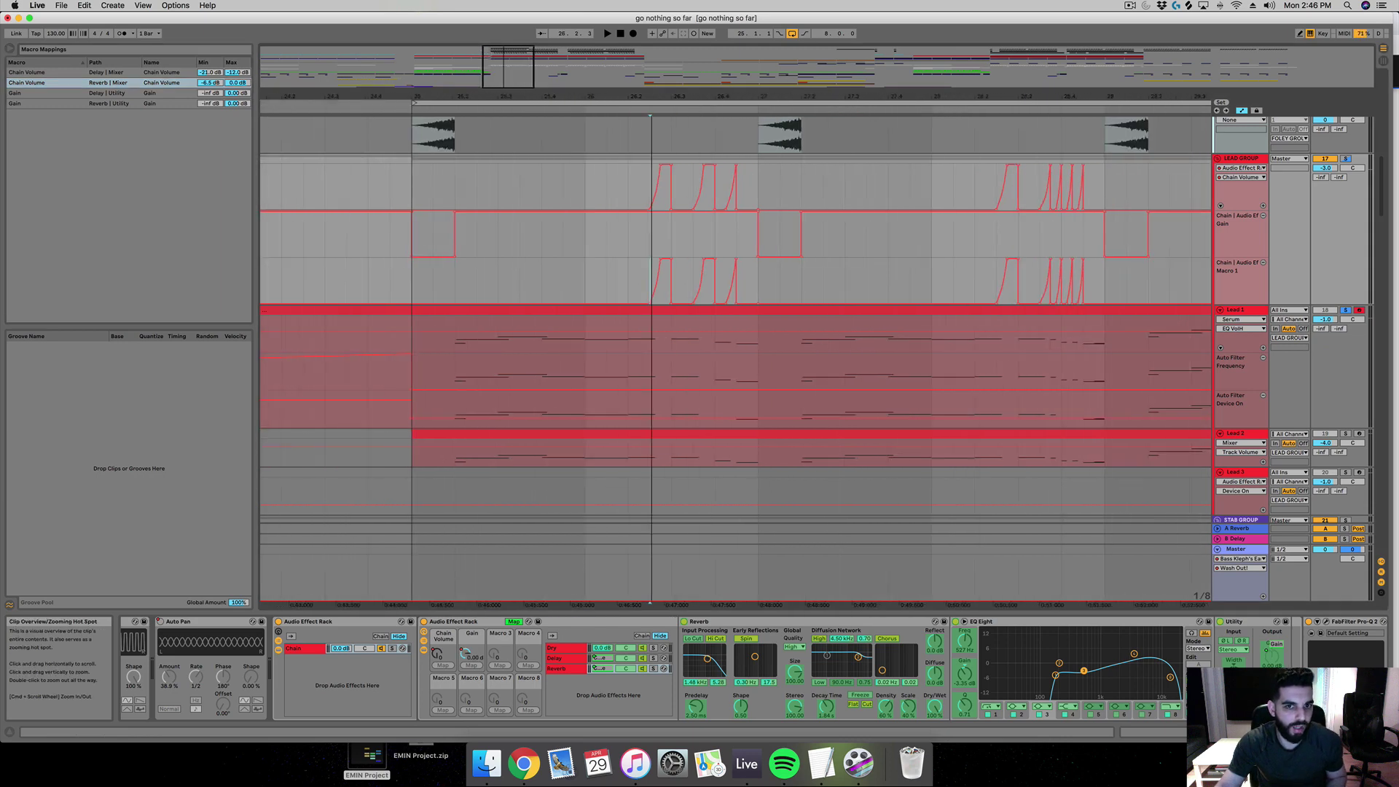
{"action": "left_click_drag", "start_coordinate": [504, 86], "coordinate": [503, 124]}
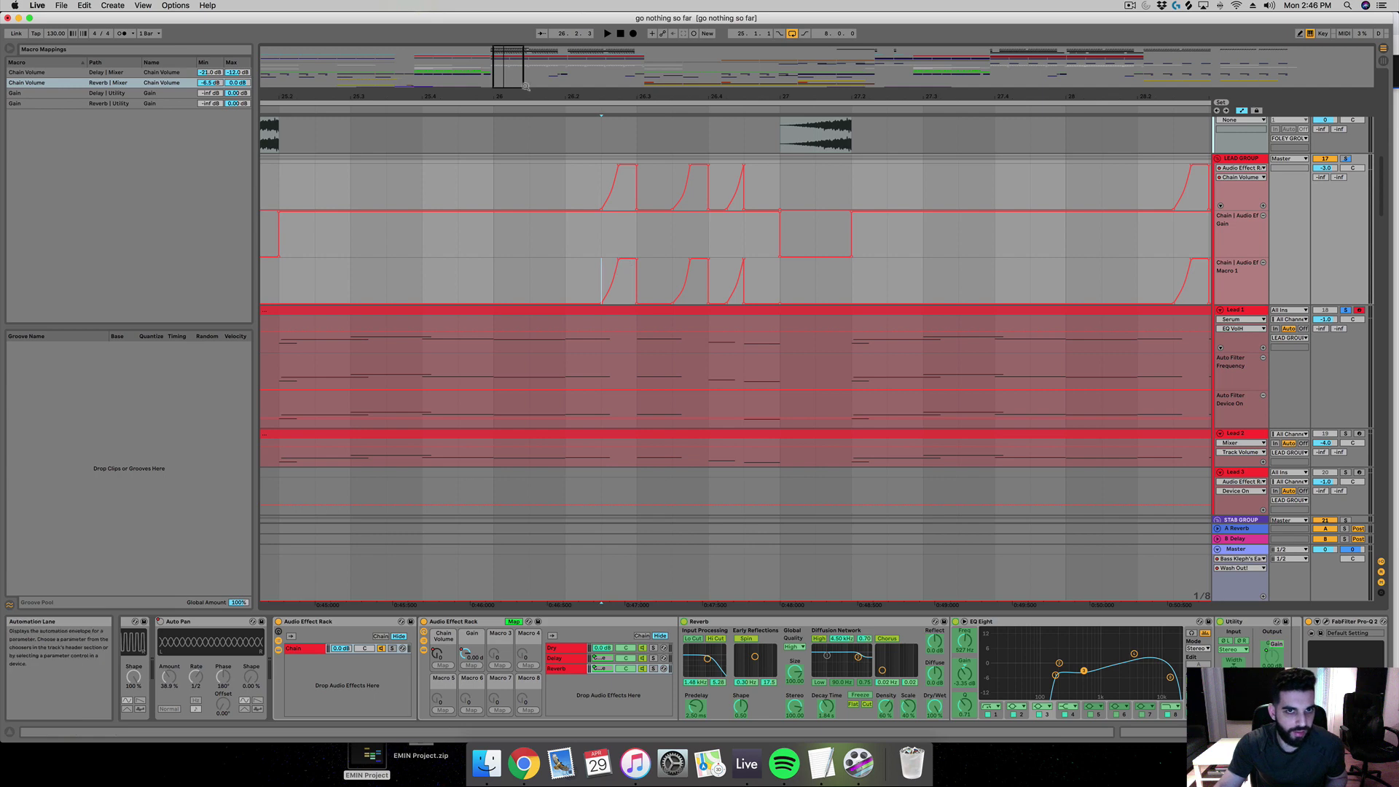
{"action": "key", "text": "plus"}
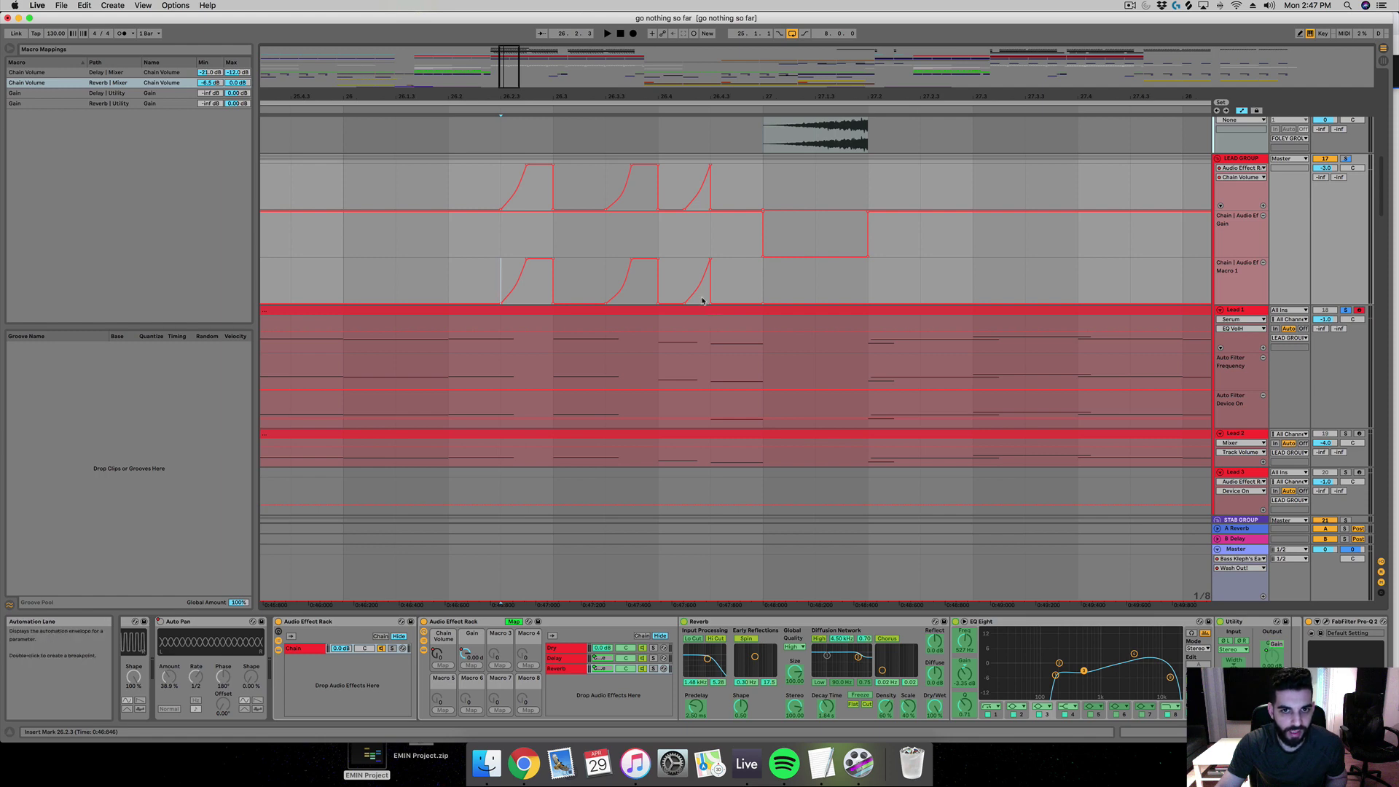
{"action": "left_click", "coordinate": [778, 284]}
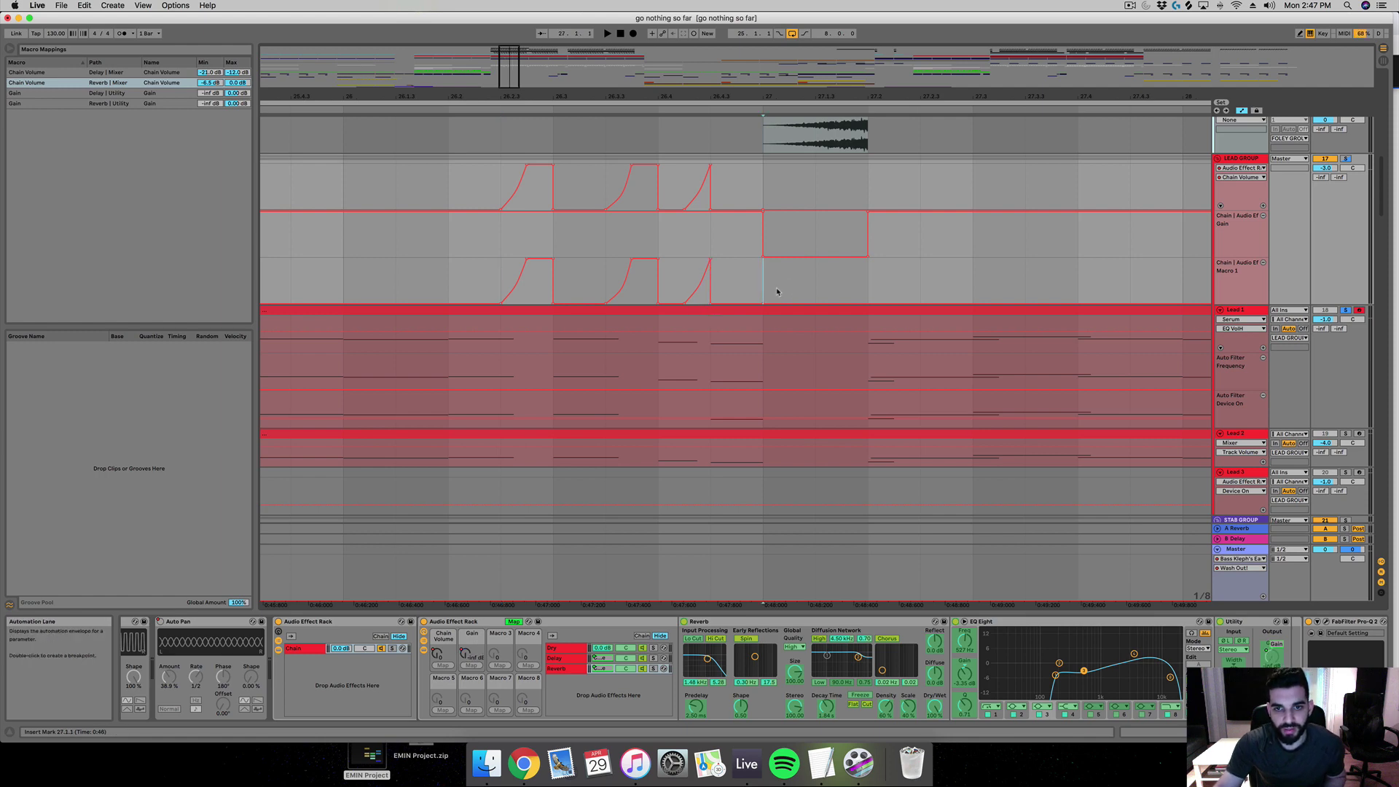
{"action": "scroll", "coordinate": [776, 278], "scroll_direction": "up", "scroll_amount": 4}
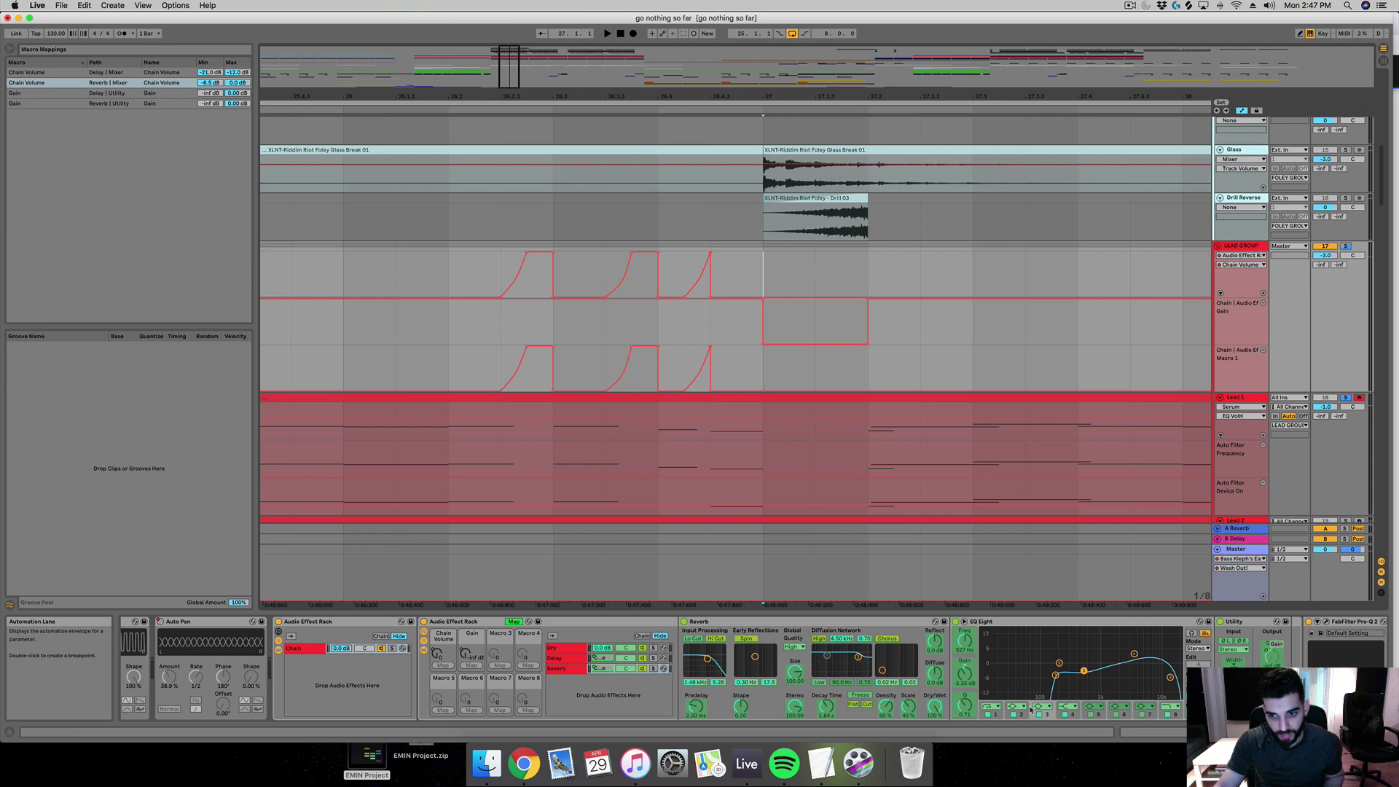
Step: Close the rack's macro mapping view and inspect the Gain control of the Utility in the Reverb chain
{"action": "left_click", "coordinate": [161, 74]}
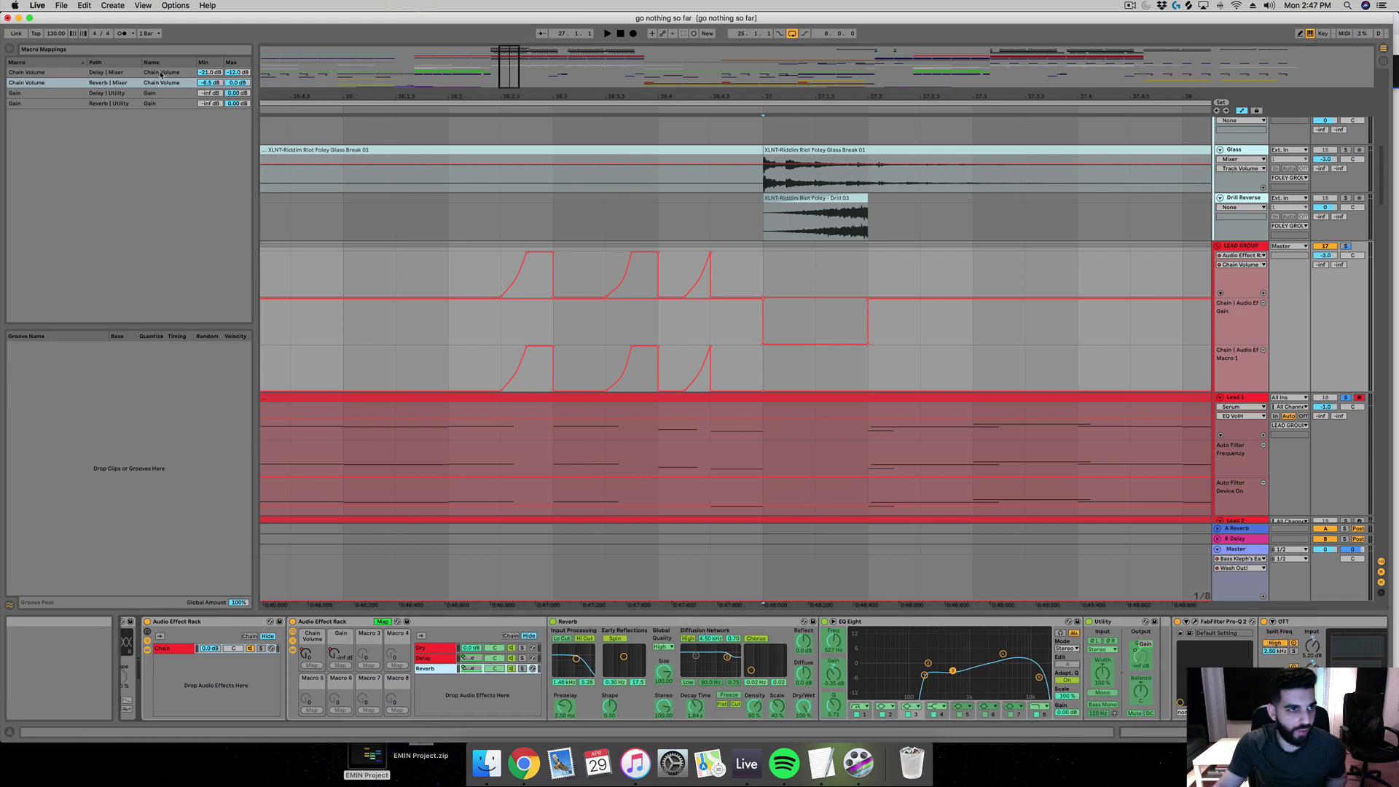
{"action": "left_click", "coordinate": [383, 622]}
{"action": "left_click", "coordinate": [1141, 658]}
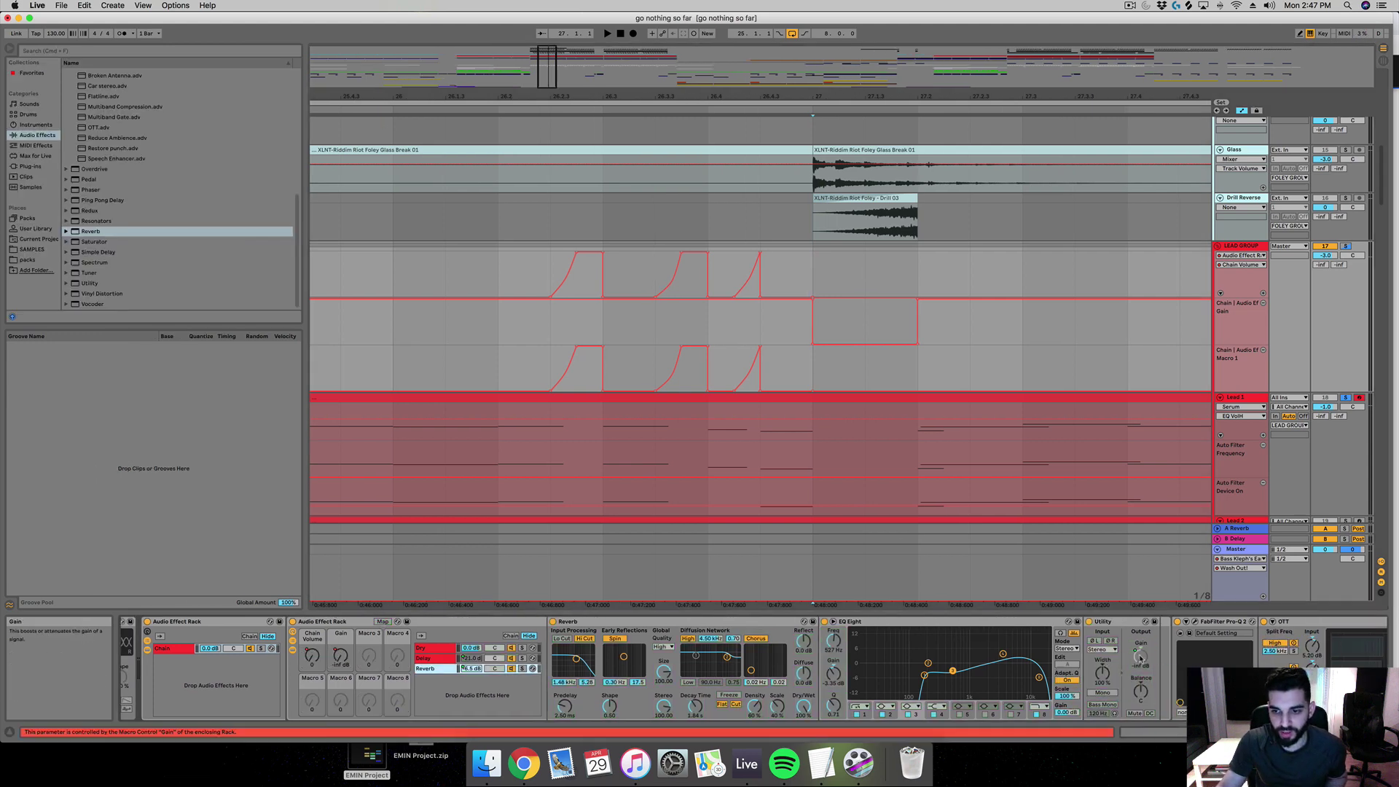
{"action": "left_click", "coordinate": [1141, 658]}
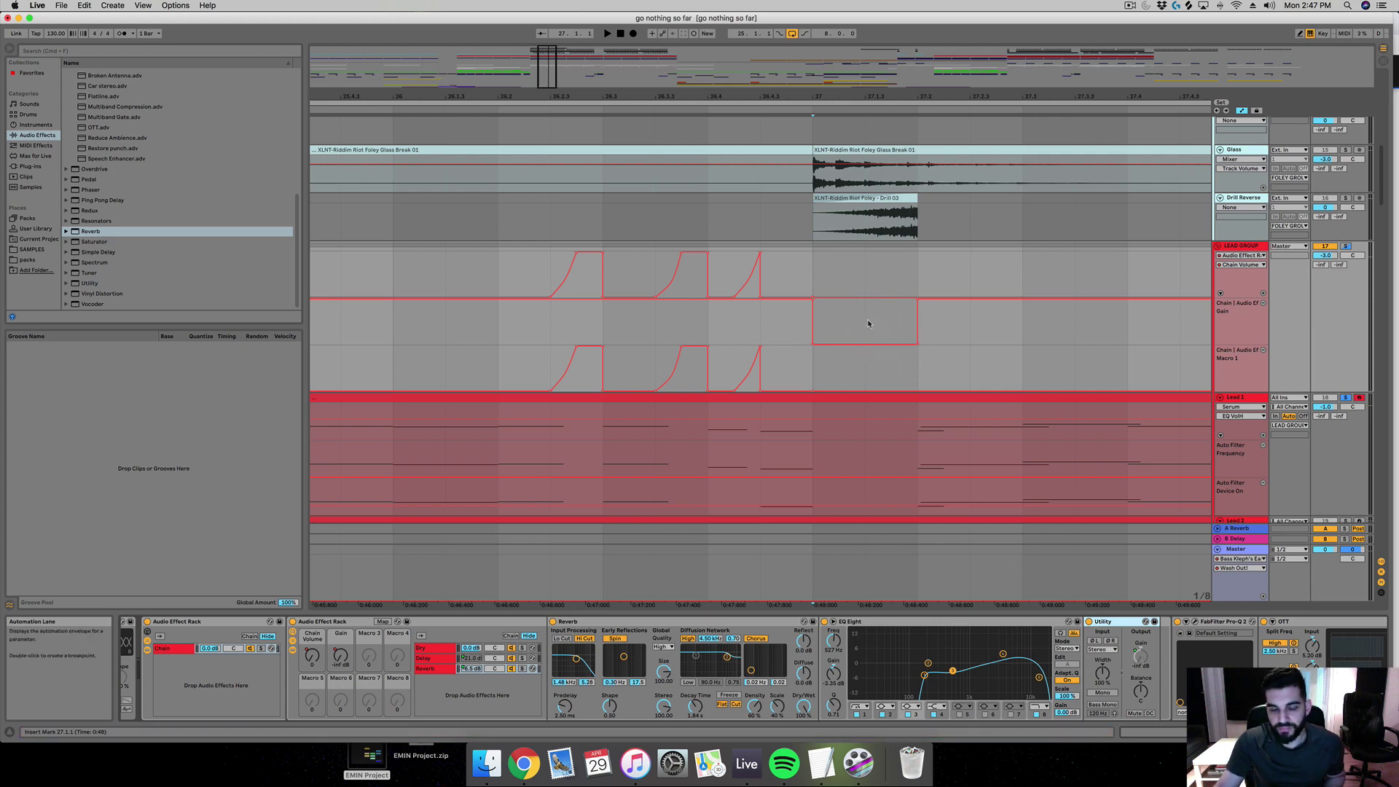
{"action": "scroll", "coordinate": [847, 656], "scroll_direction": "right", "scroll_amount": 5}
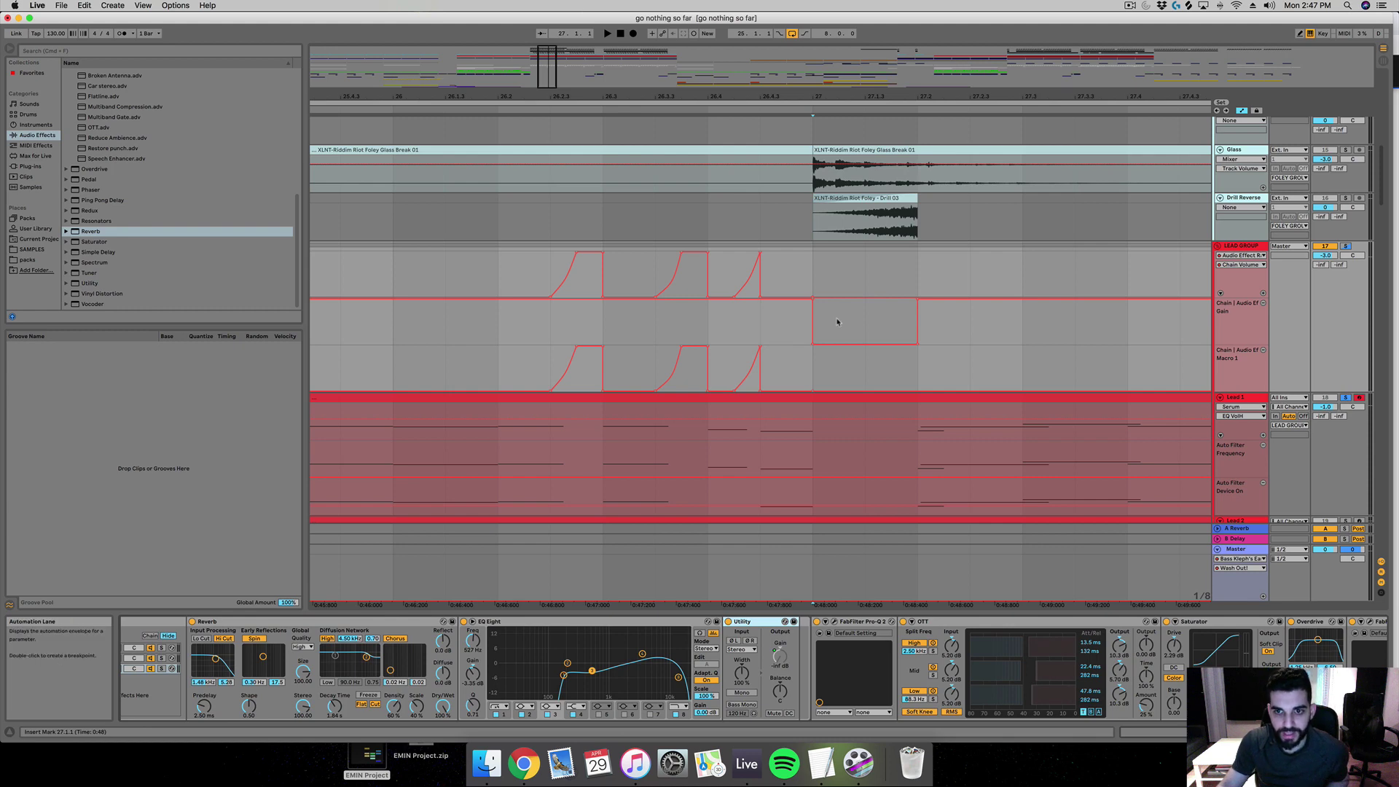
Step: Solo the stab group and play it from bar 27
{"action": "scroll", "coordinate": [837, 322], "scroll_direction": "down", "scroll_amount": 12}
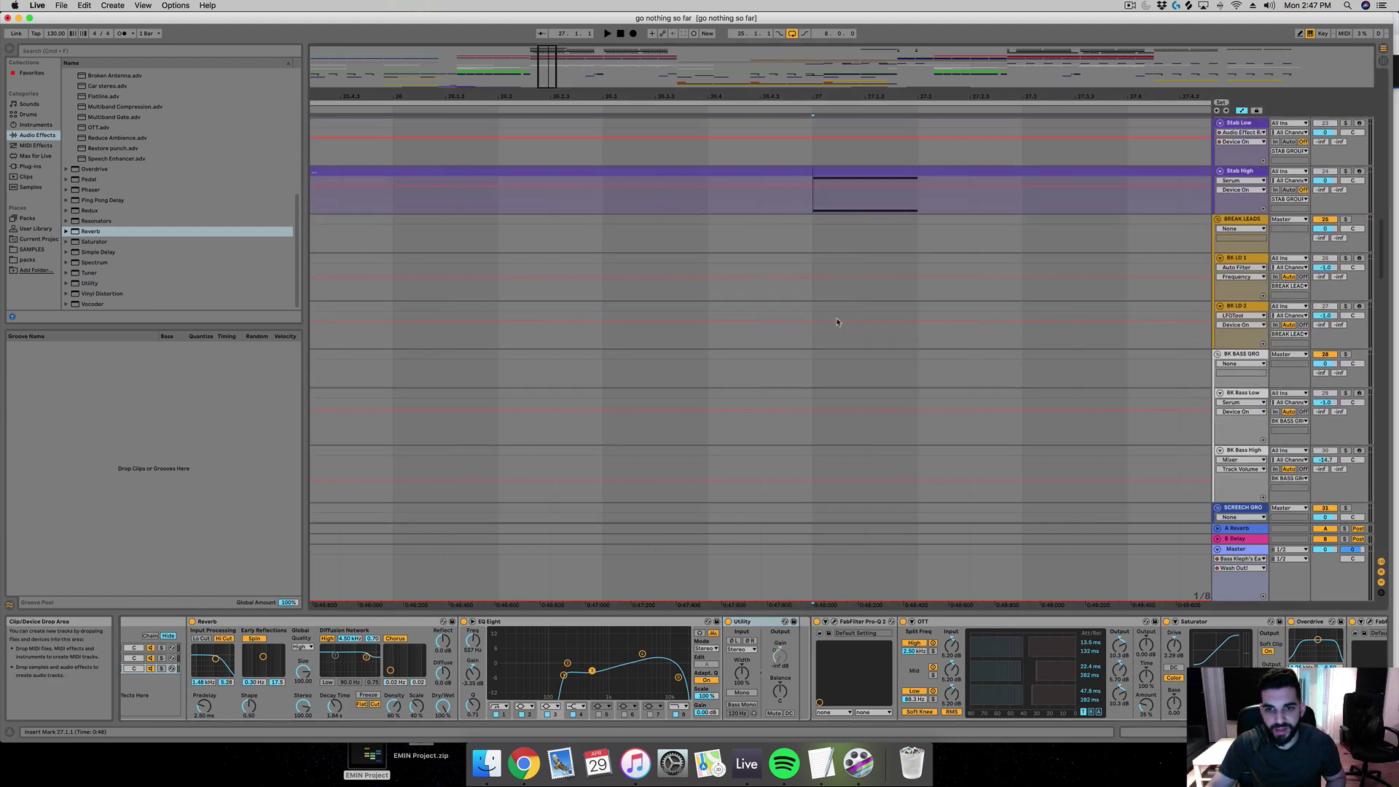
{"action": "scroll", "coordinate": [830, 317], "scroll_direction": "up", "scroll_amount": 3}
{"action": "left_click", "coordinate": [829, 310]}
{"action": "left_click", "coordinate": [1346, 215]}
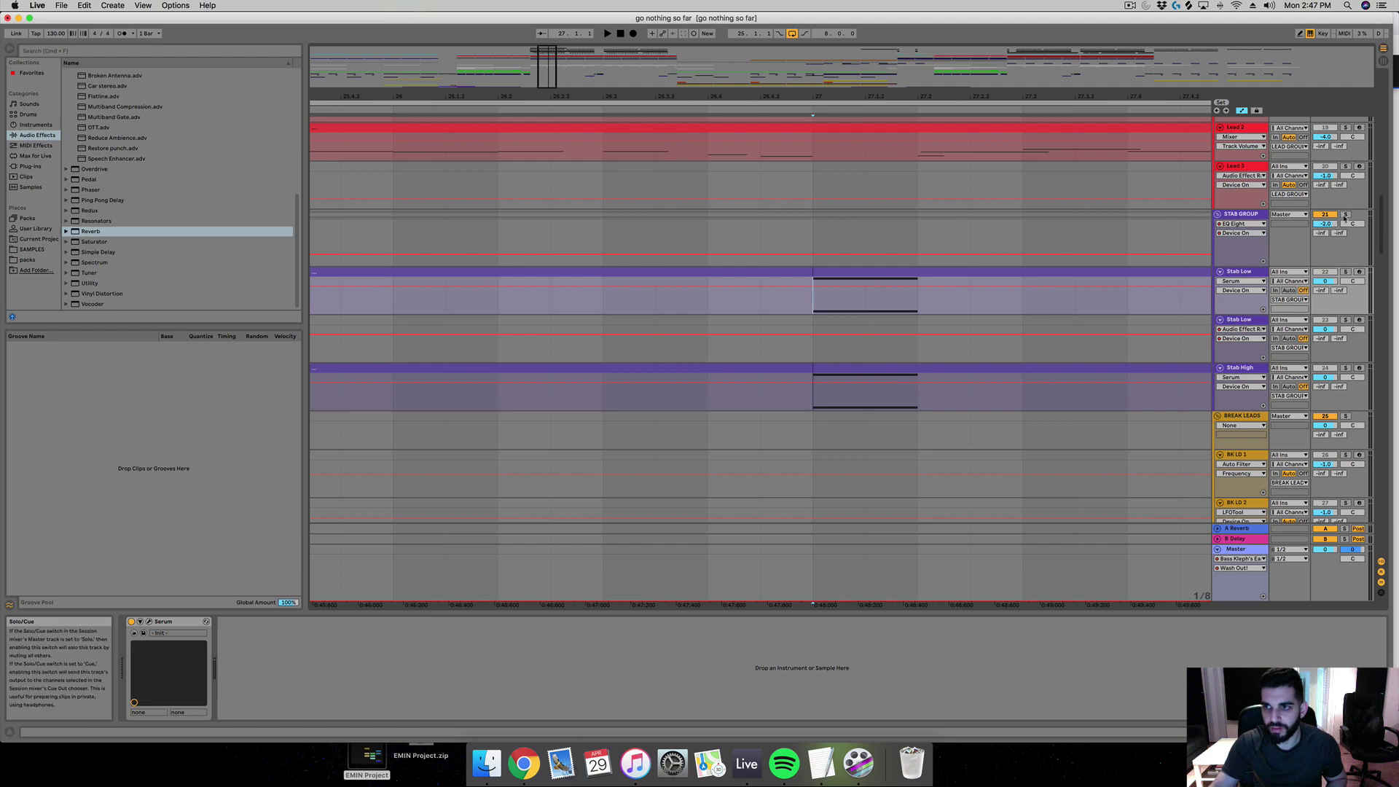
{"action": "key", "text": "space"}
Step: Examine the lead group's Gain automation at bar 27 alongside the rack's macro mappings and the Utility's mapped gain
{"action": "scroll", "coordinate": [865, 306], "scroll_direction": "up", "scroll_amount": 10}
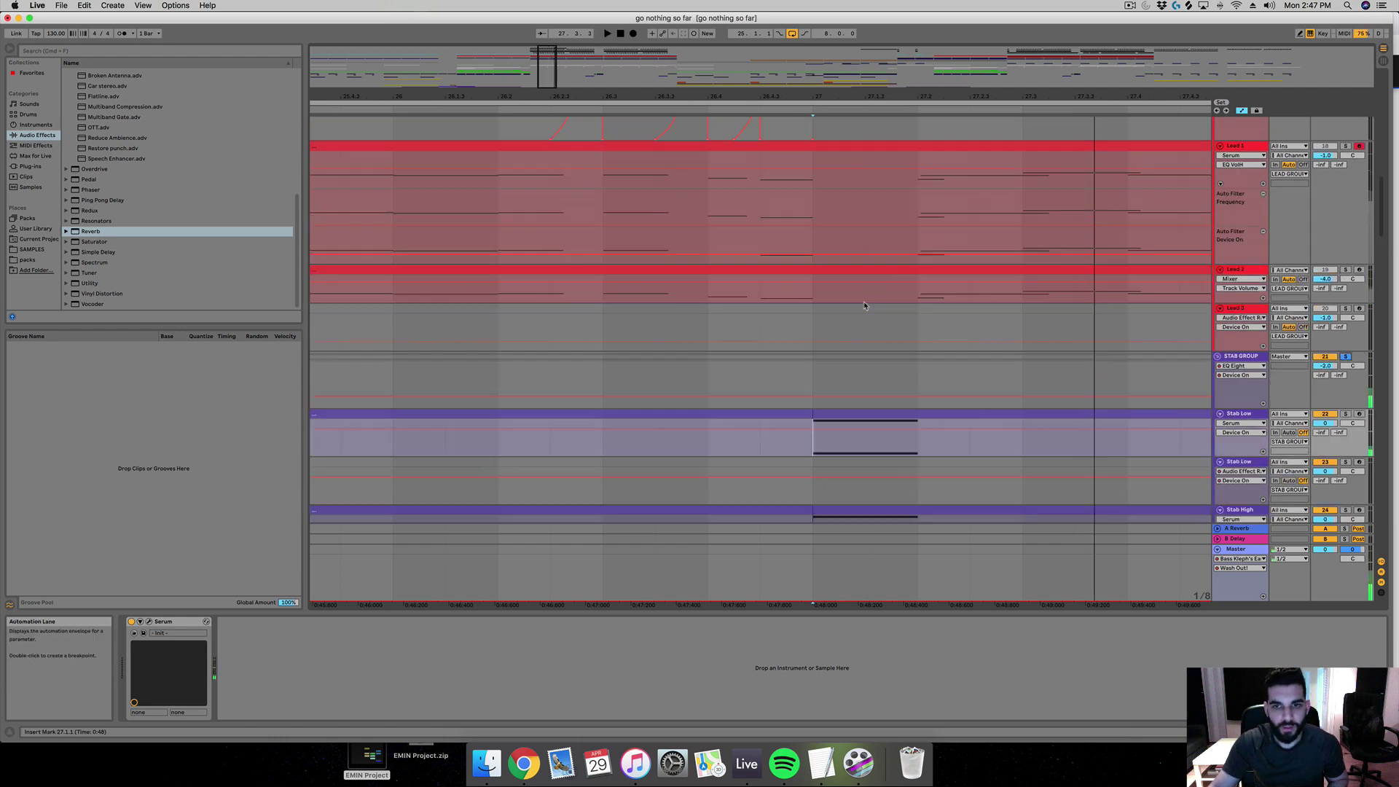
{"action": "scroll", "coordinate": [865, 306], "scroll_direction": "up", "scroll_amount": 3}
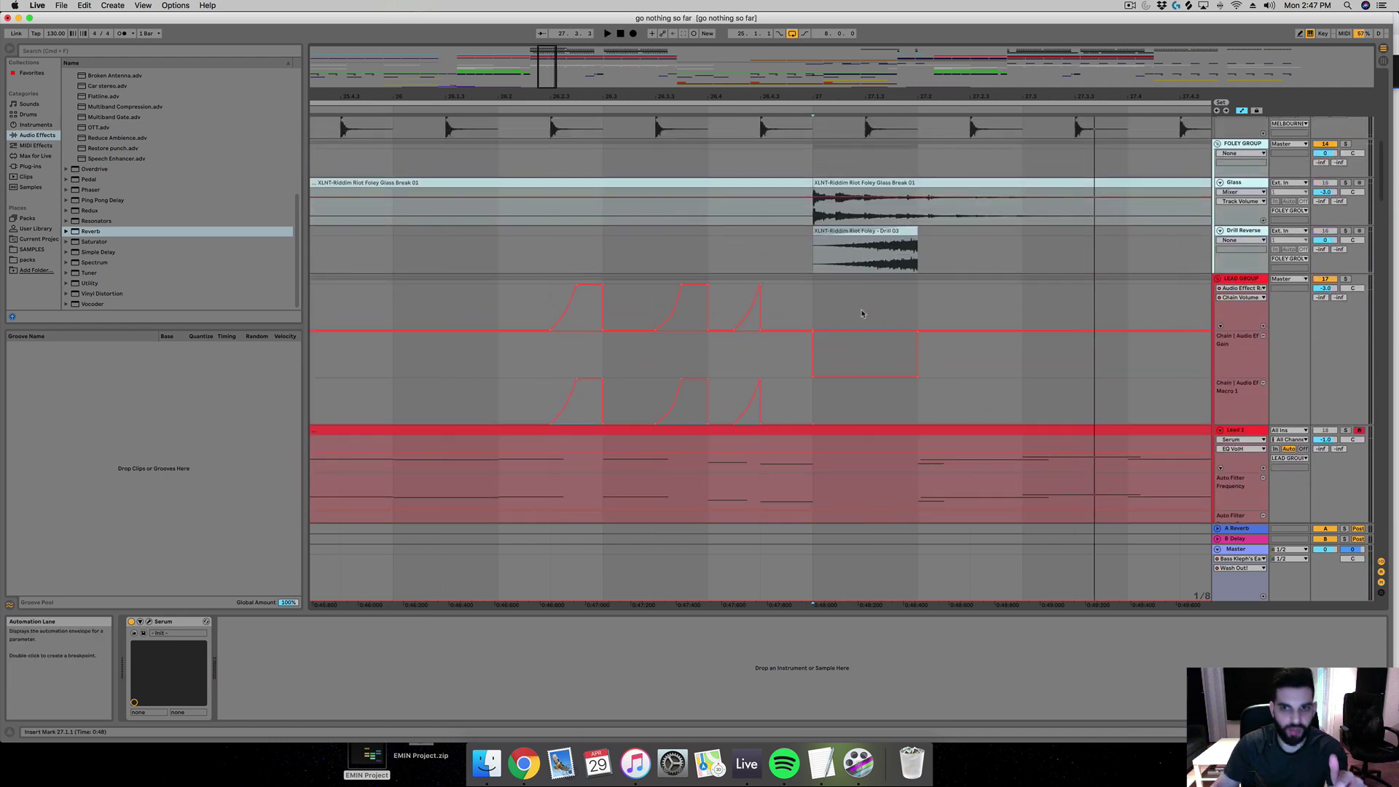
{"action": "left_click", "coordinate": [831, 357]}
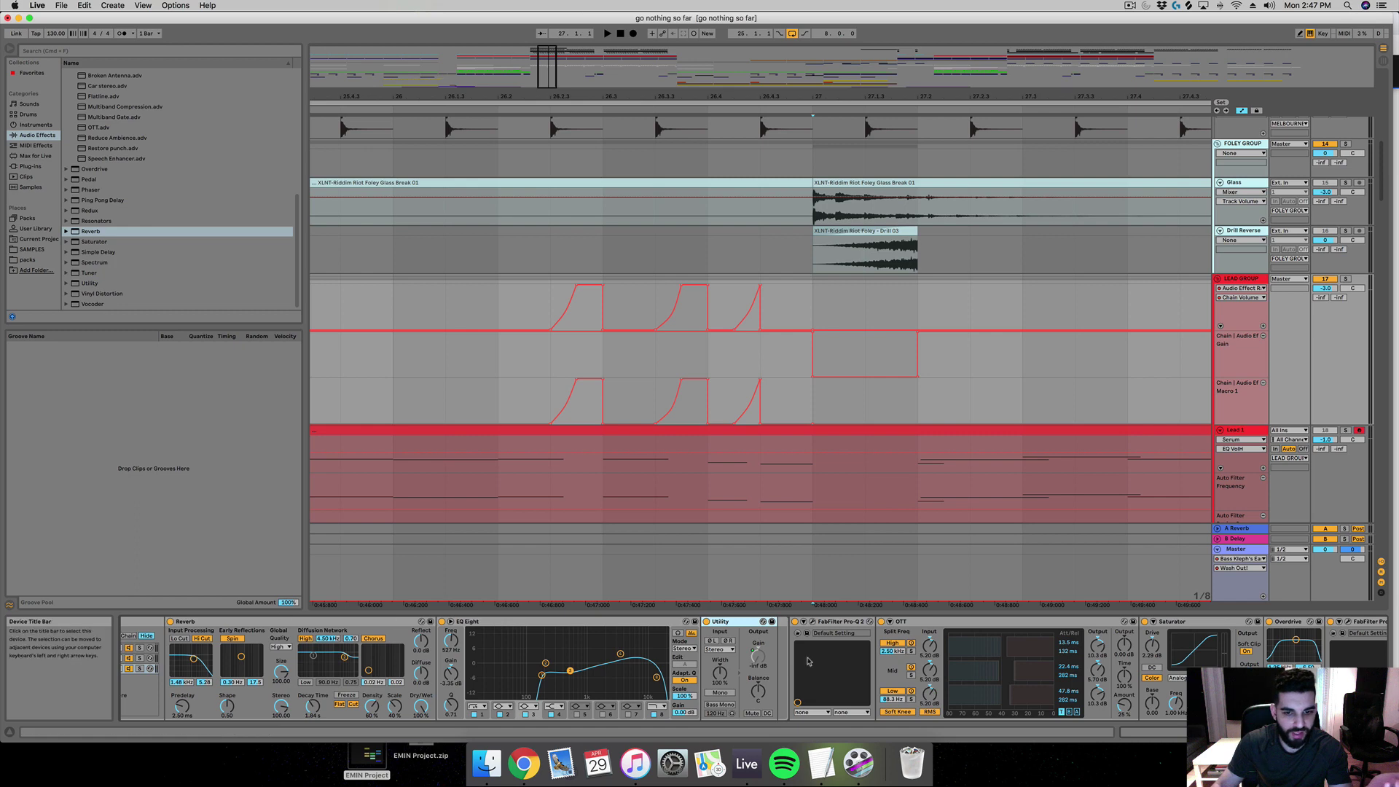
{"action": "scroll", "coordinate": [450, 655], "scroll_direction": "left", "scroll_amount": 10}
{"action": "left_click", "coordinate": [306, 622]}
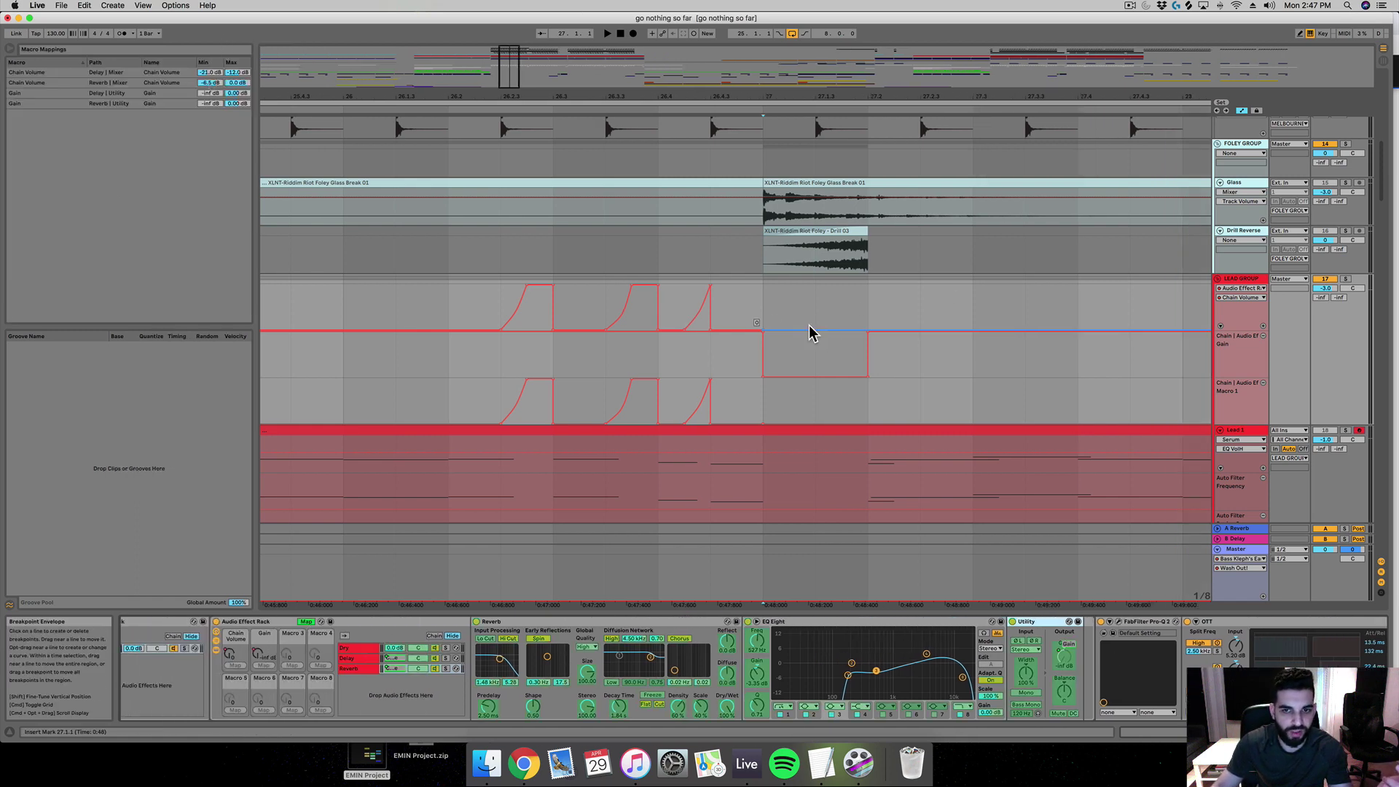
{"action": "left_click", "coordinate": [305, 622]}
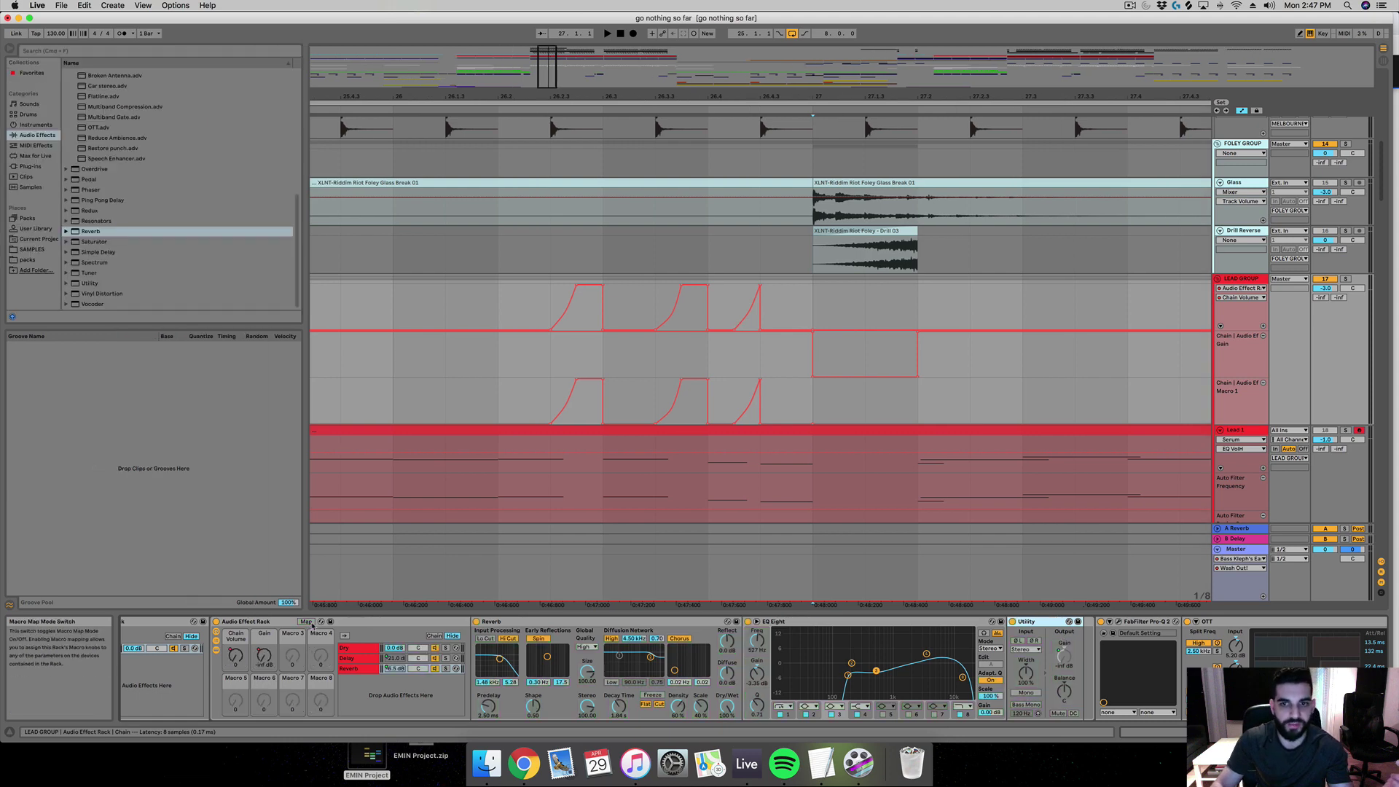
{"action": "left_click", "coordinate": [1064, 660]}
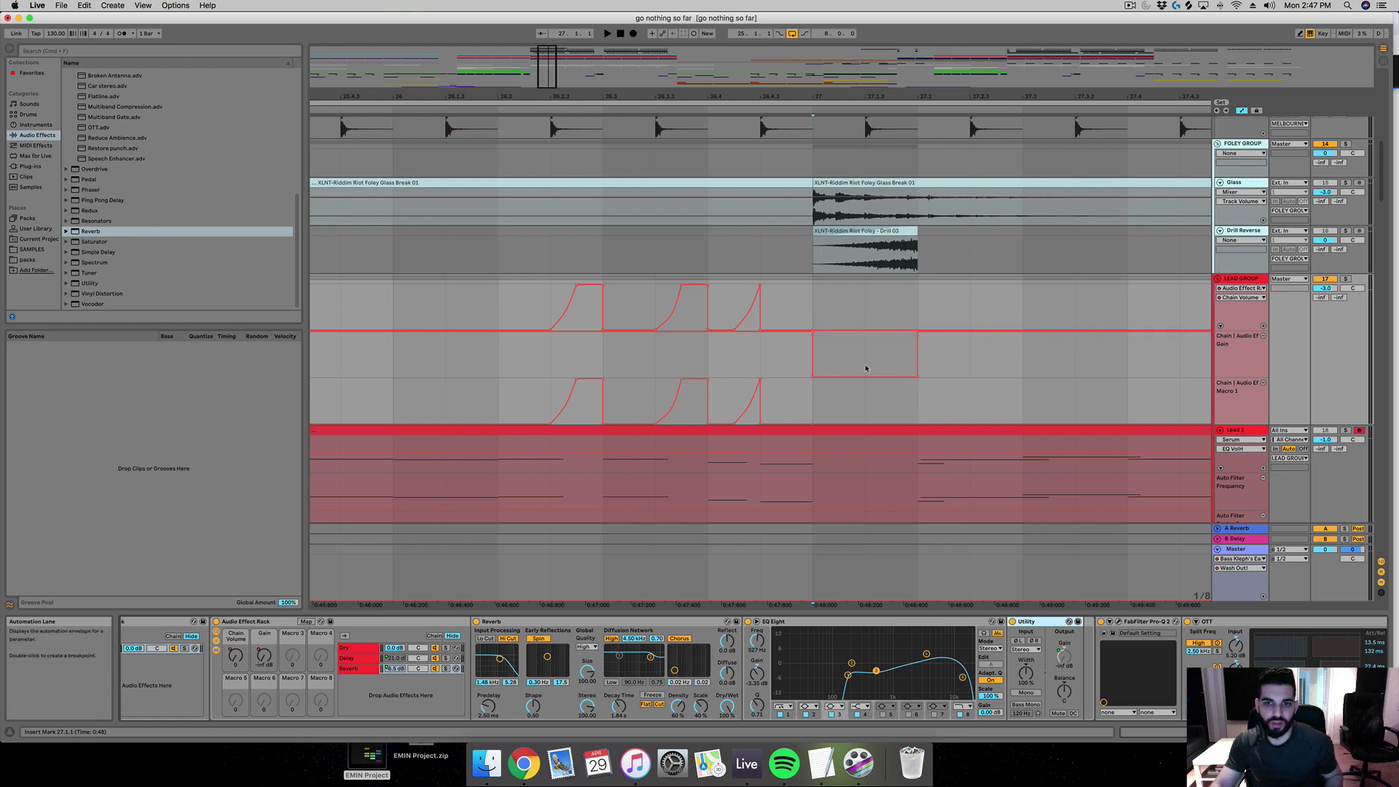
Step: Solo the lead group, play it from 26.1.3, and review its repeated chain volume and gain automation across the surrounding bars
{"action": "left_click", "coordinate": [446, 354]}
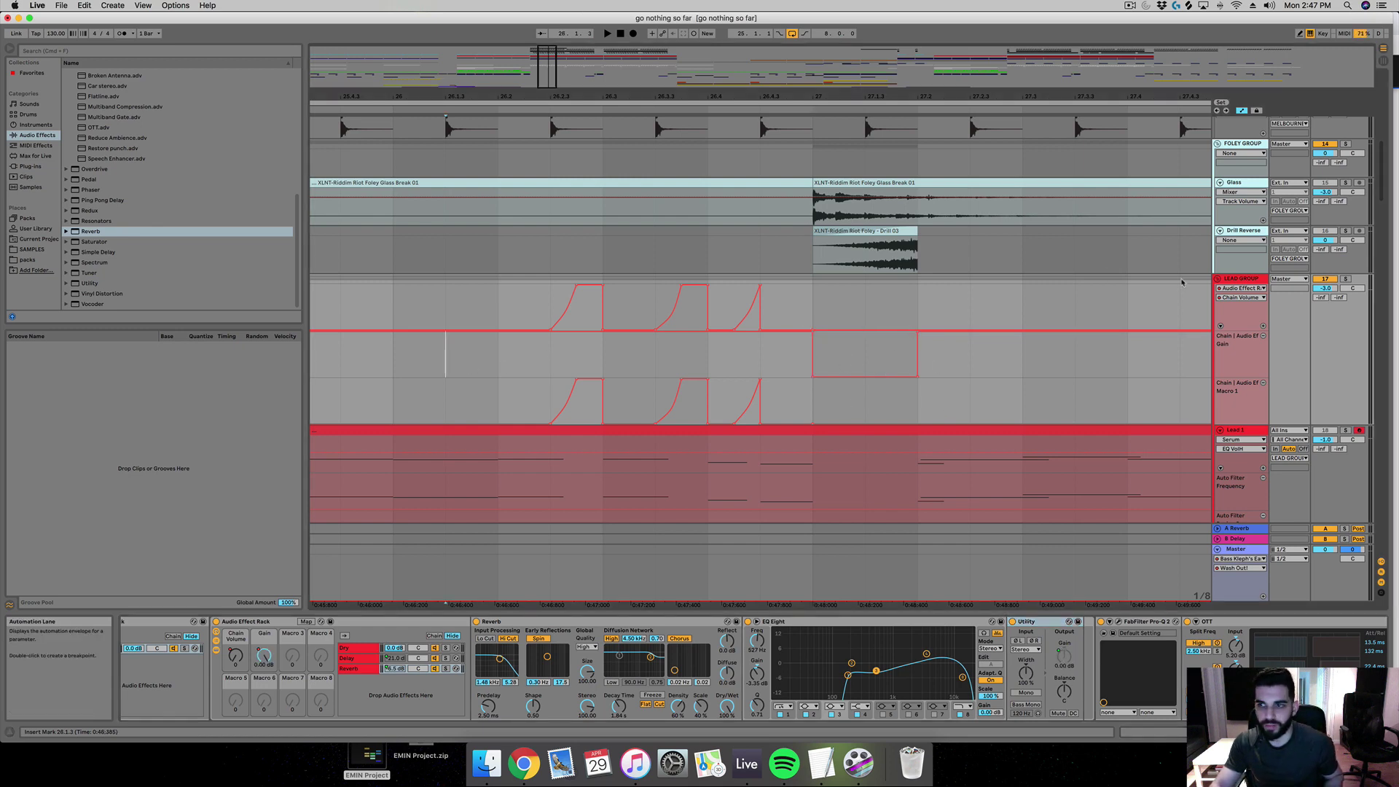
{"action": "key", "text": "space"}
{"action": "left_click", "coordinate": [1346, 279]}
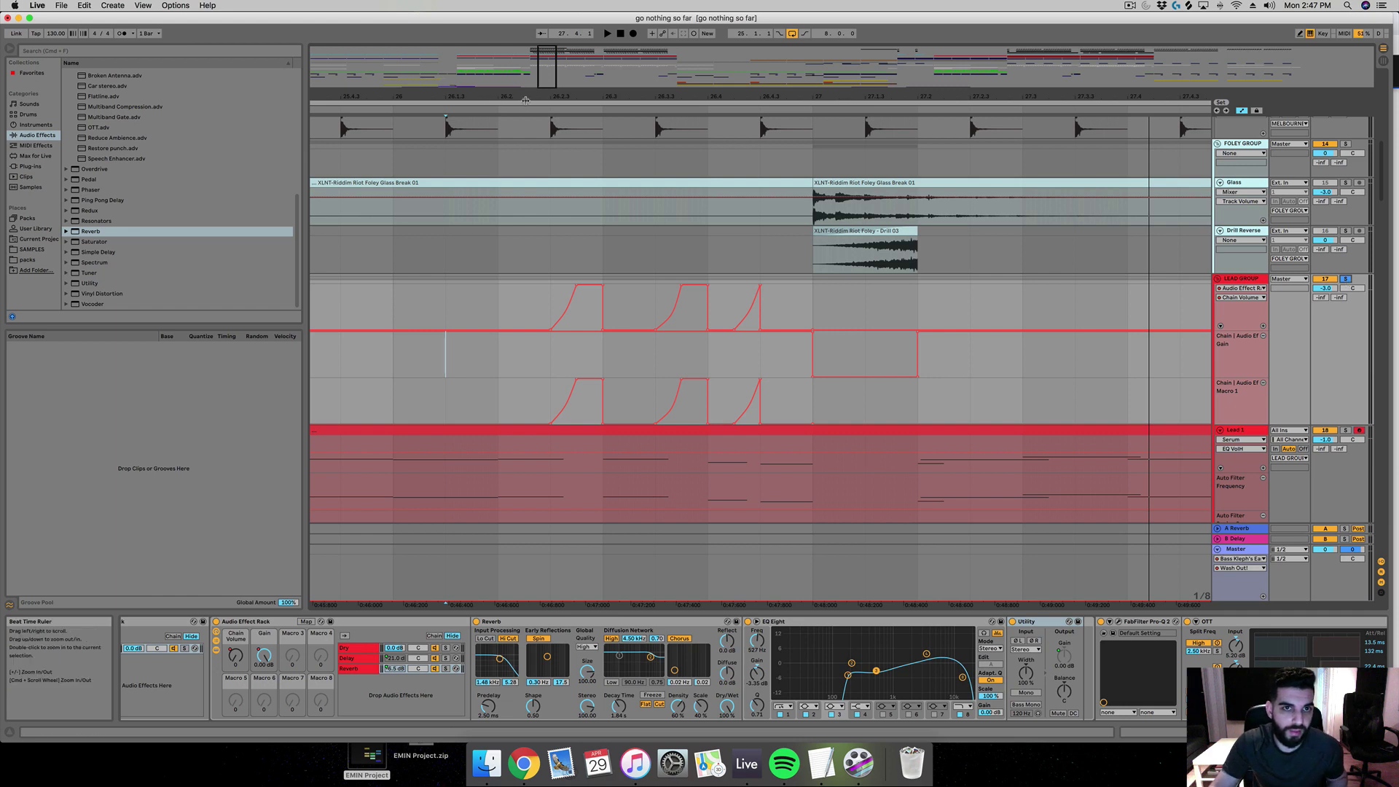
{"action": "left_click_drag", "start_coordinate": [847, 98], "coordinate": [847, 59]}
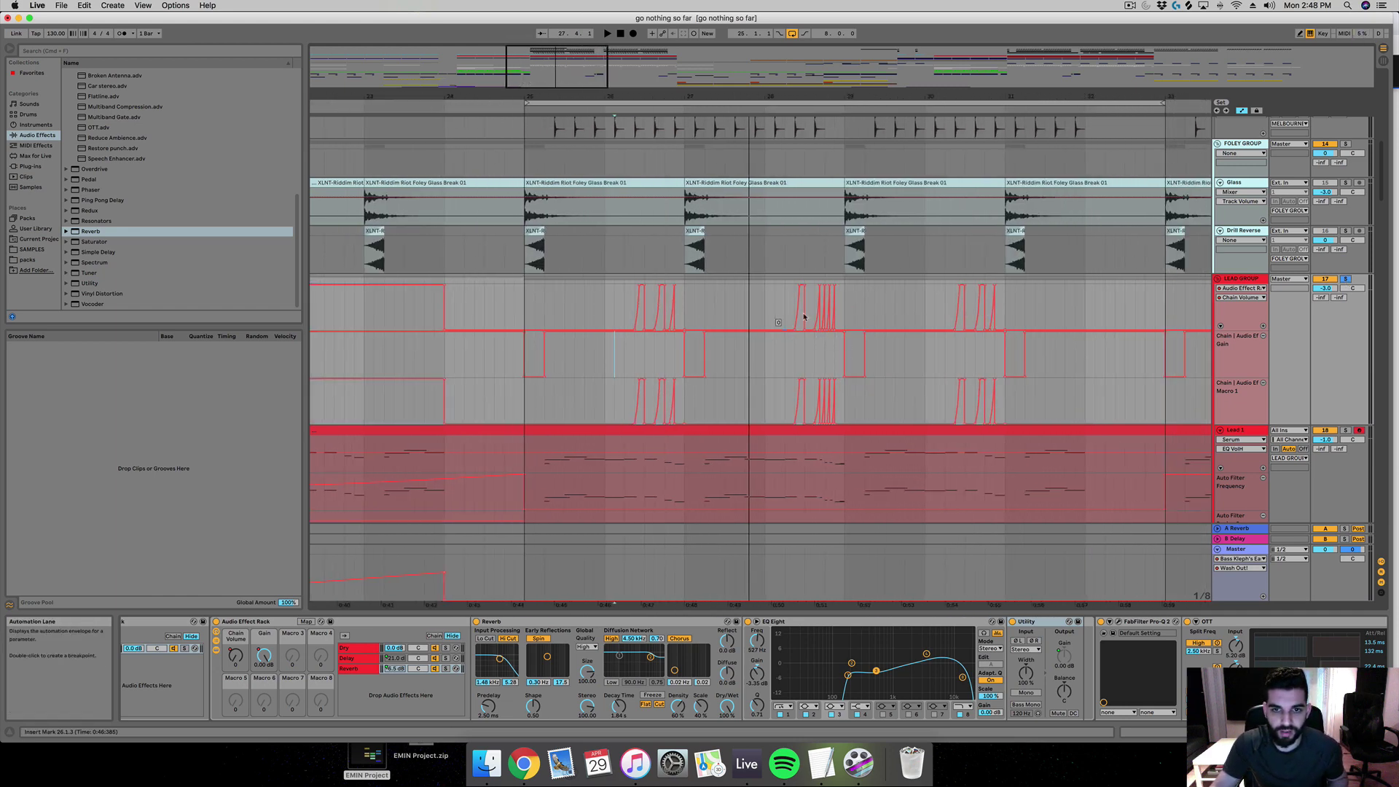
{"action": "left_click_drag", "start_coordinate": [570, 55], "coordinate": [570, 93]}
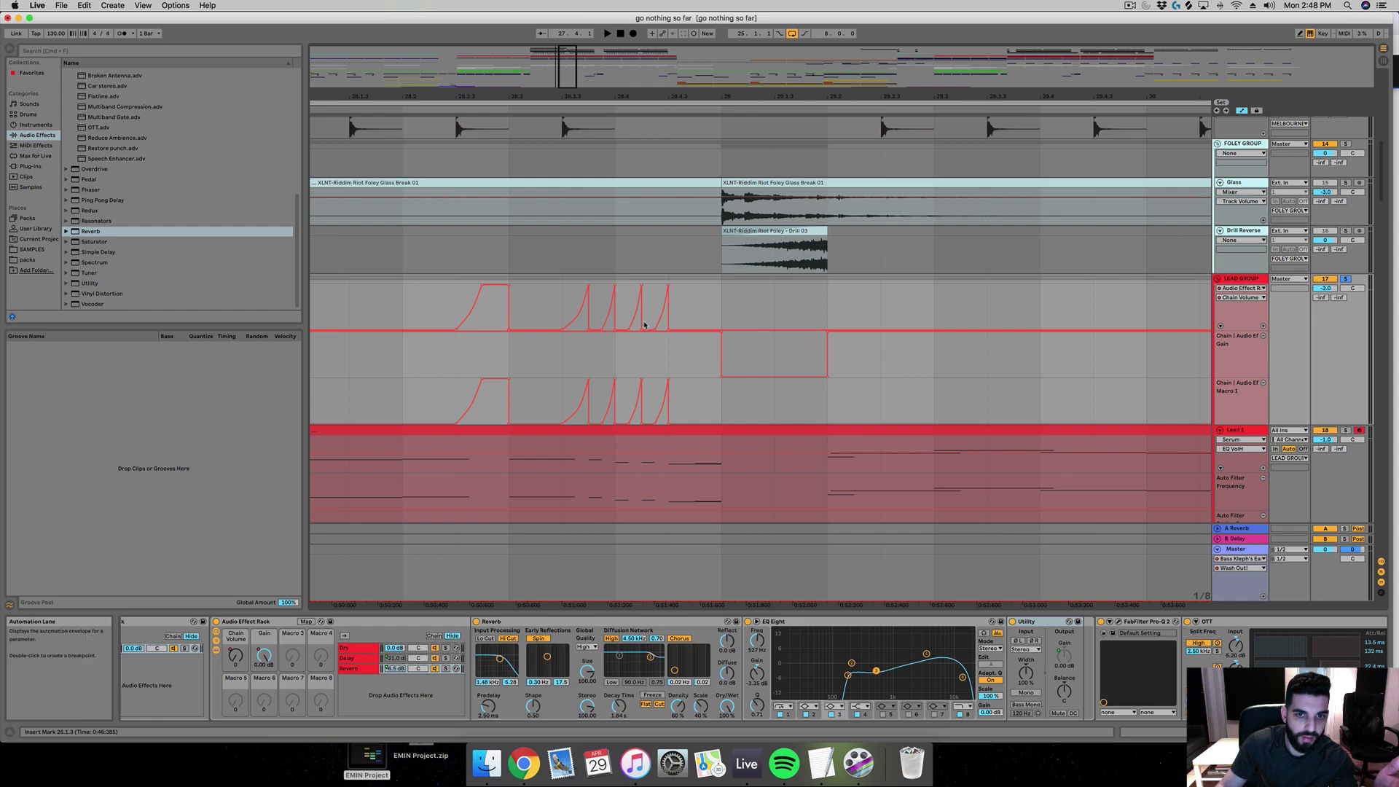
{"action": "left_click_drag", "start_coordinate": [567, 94], "coordinate": [567, 55]}
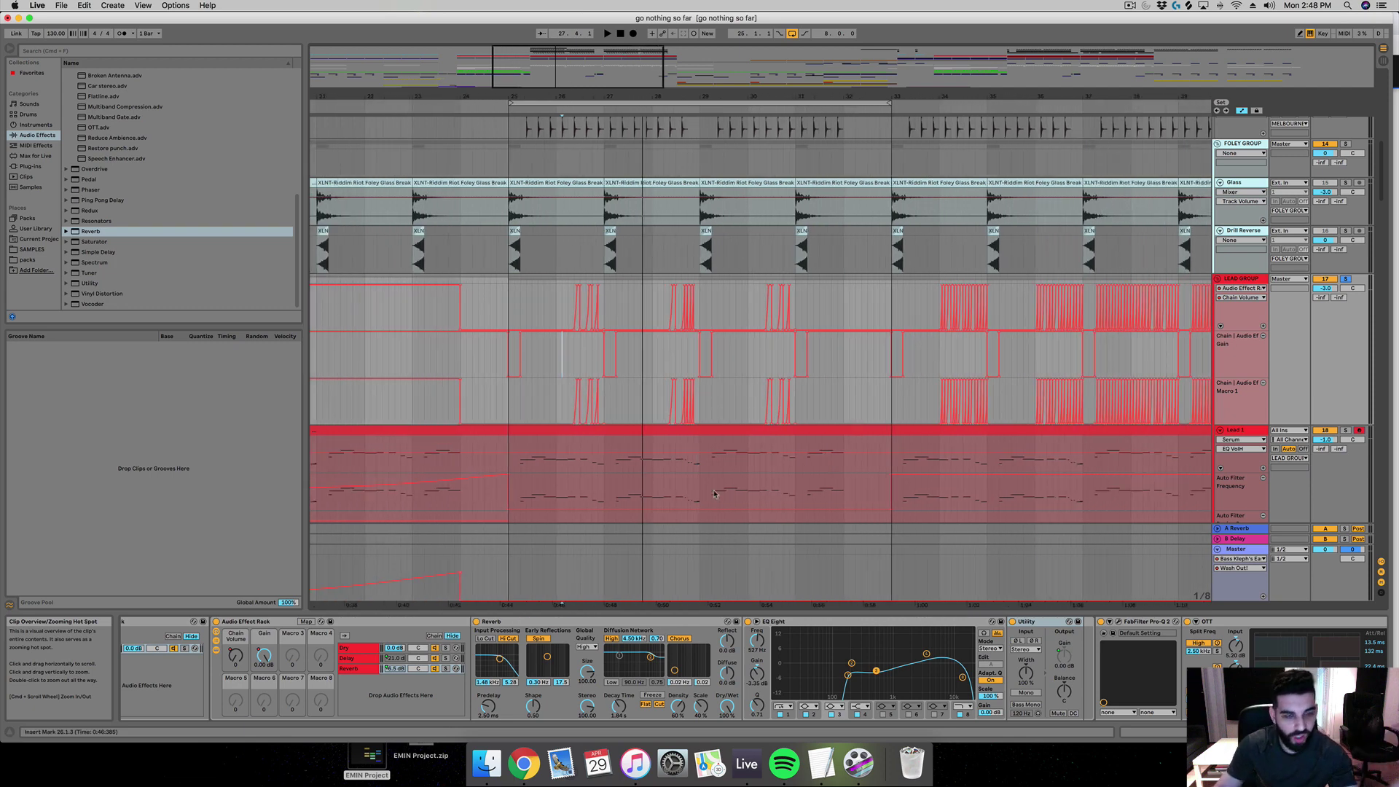
Step: Insert a Compressor between EQ Eight and Utility in the Reverb chain and set its sidechain input to Lead 1
{"action": "scroll", "coordinate": [86, 145], "scroll_direction": "up", "scroll_amount": 10}
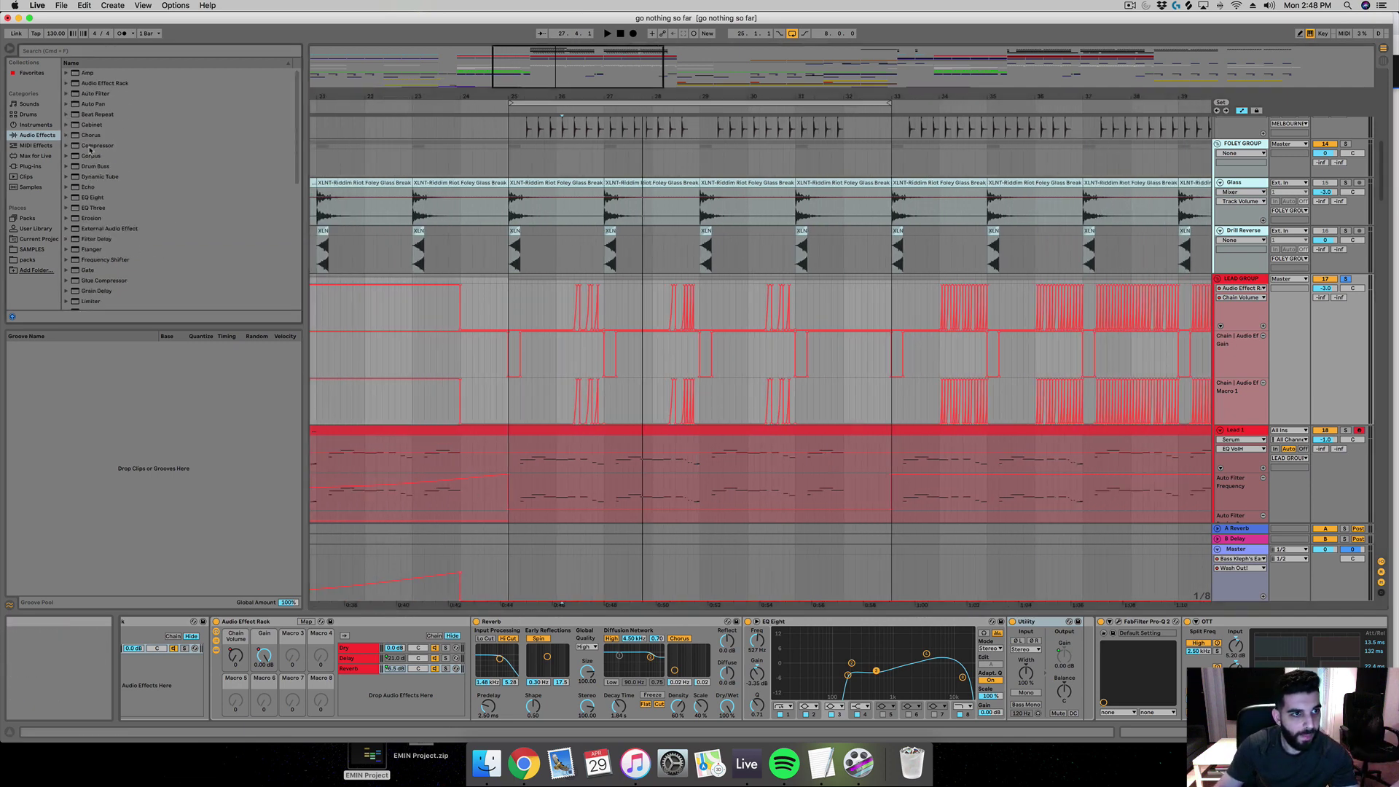
{"action": "left_click", "coordinate": [89, 145]}
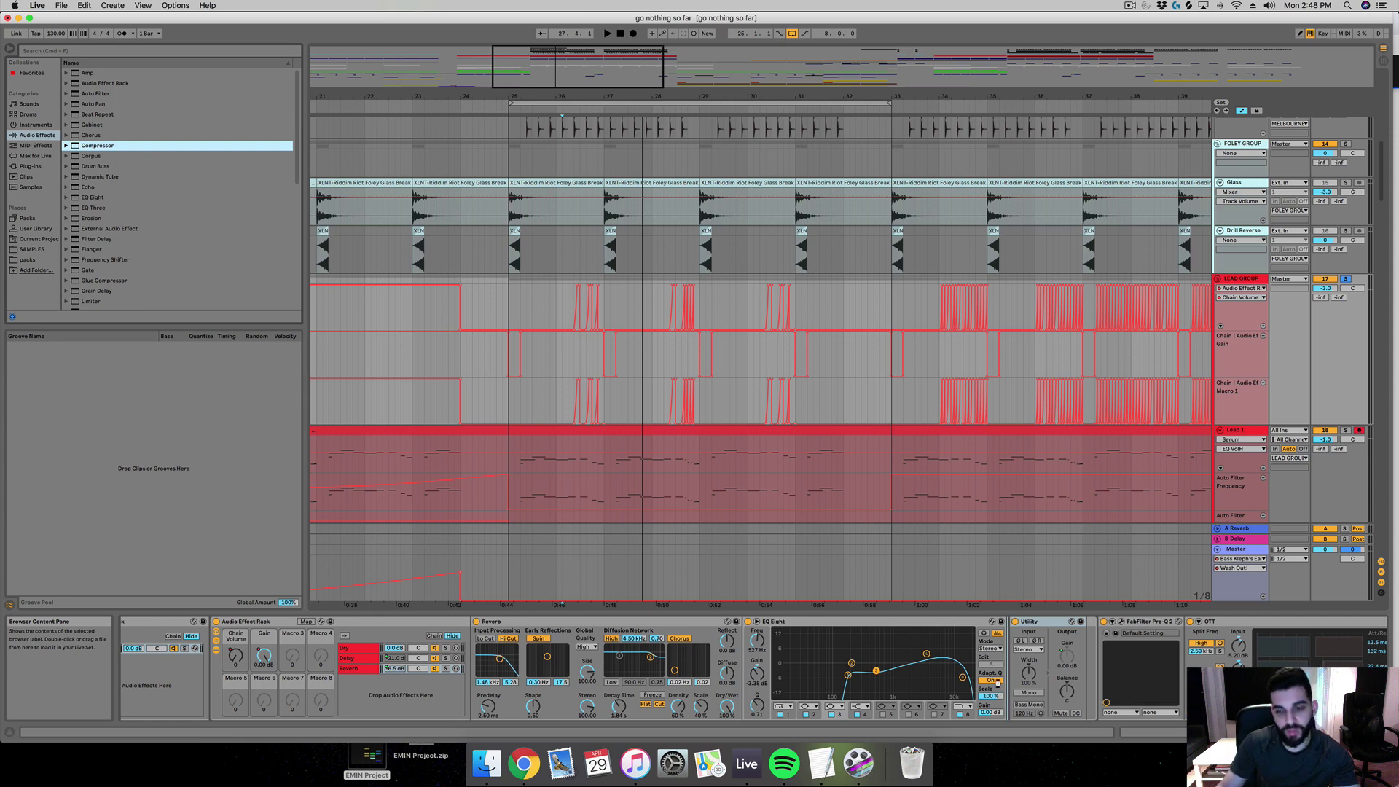
{"action": "left_click_drag", "start_coordinate": [998, 684], "coordinate": [1009, 677]}
{"action": "left_click", "coordinate": [1018, 622]}
{"action": "left_click", "coordinate": [1030, 648]}
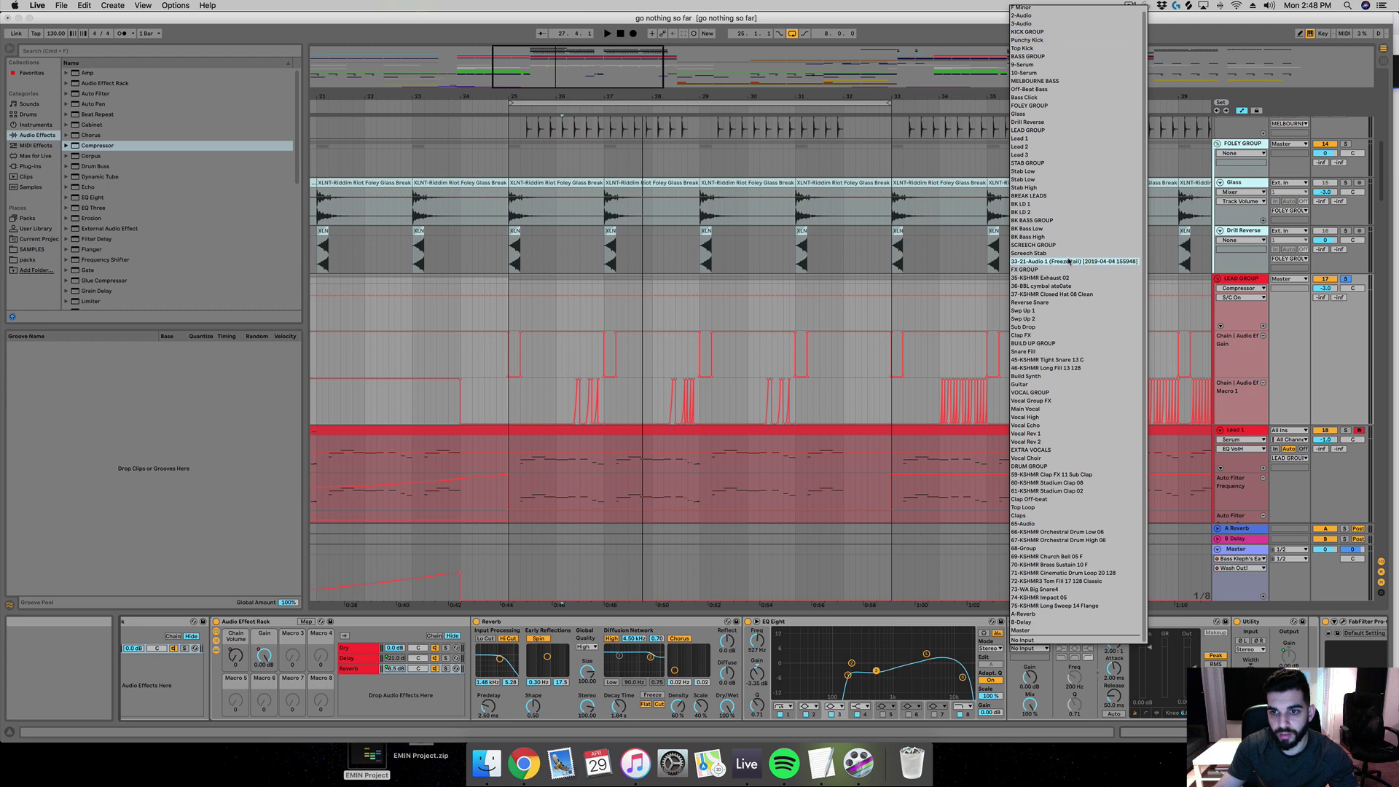
{"action": "left_click", "coordinate": [1045, 140]}
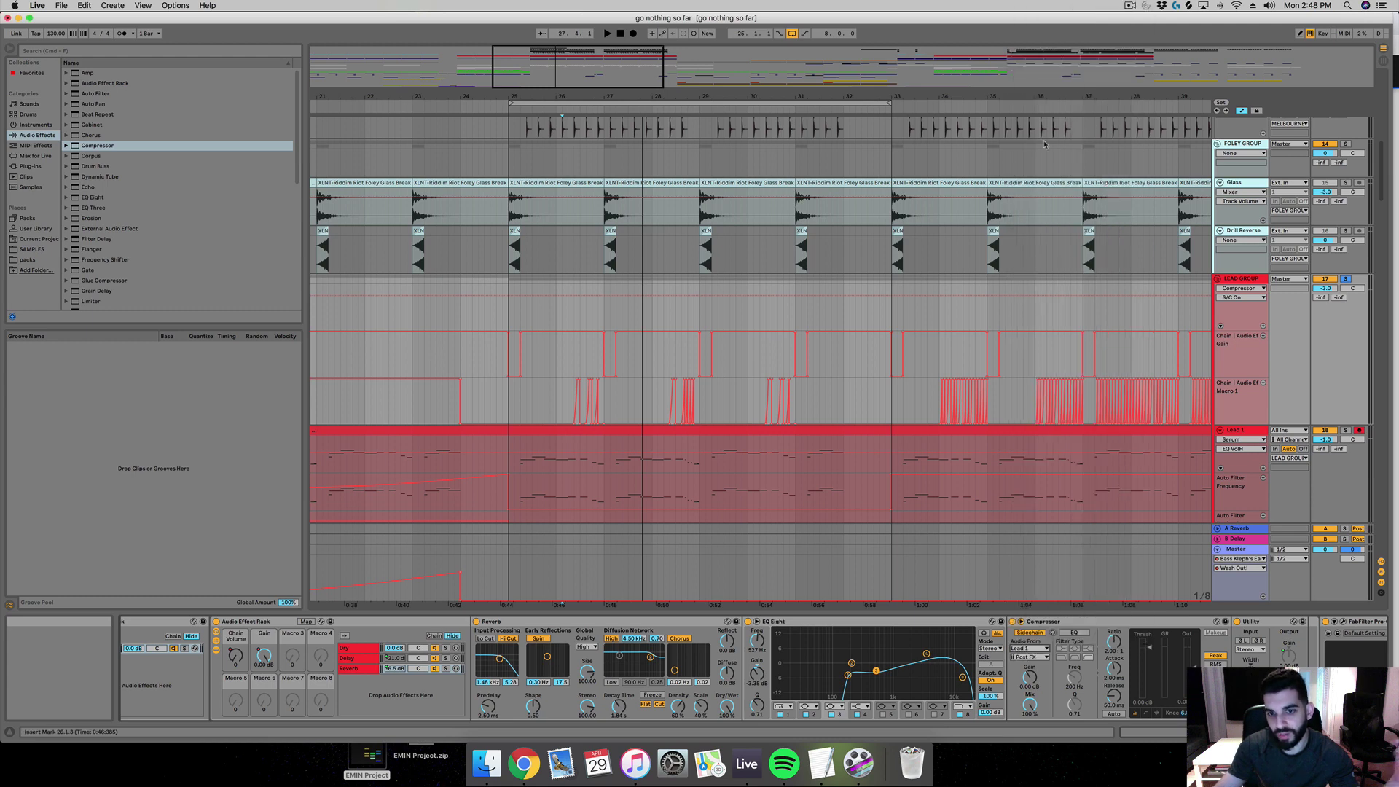
Step: Set the Compressor's sidechain tapping point to Pre FX and adjust its release
{"action": "left_click", "coordinate": [1346, 431]}
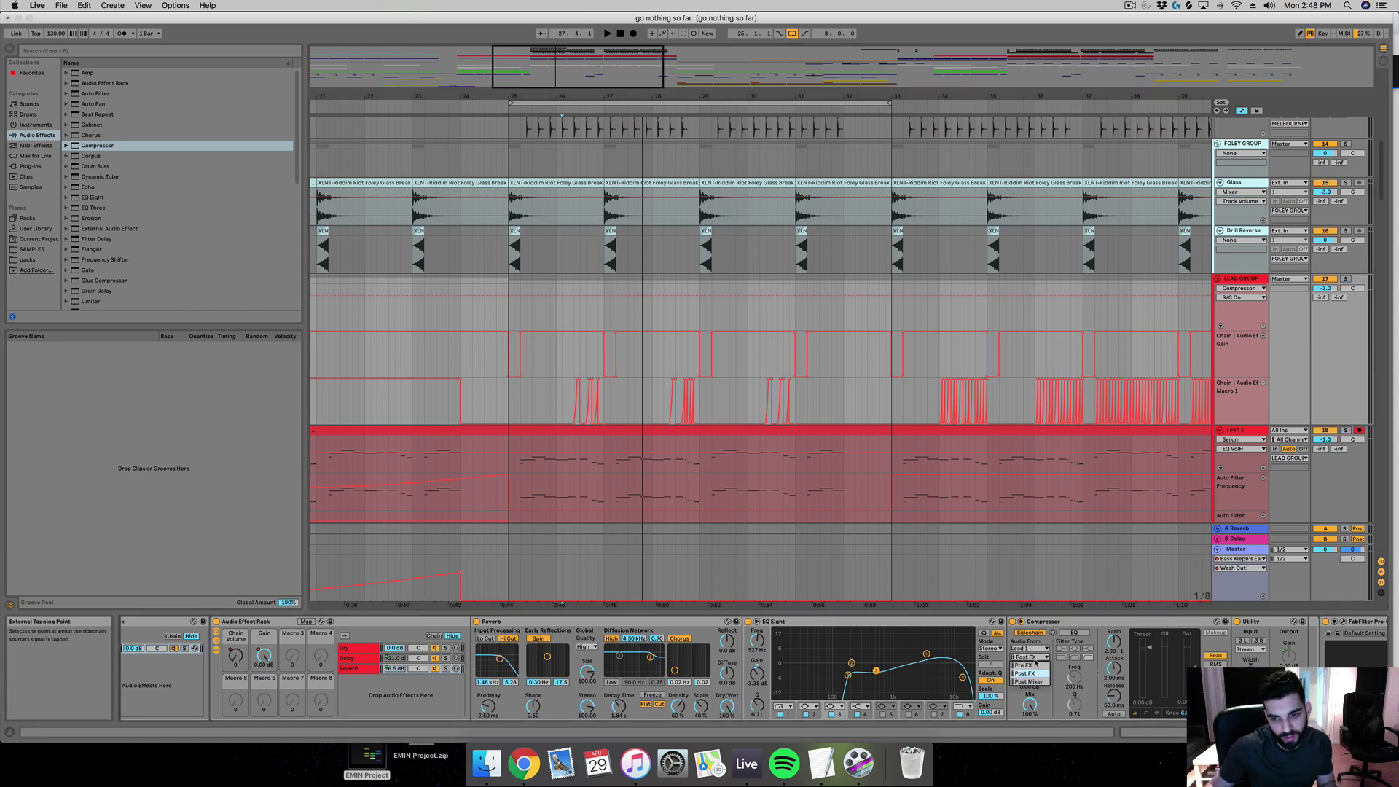
{"action": "left_click", "coordinate": [1033, 657]}
{"action": "left_click", "coordinate": [1031, 665]}
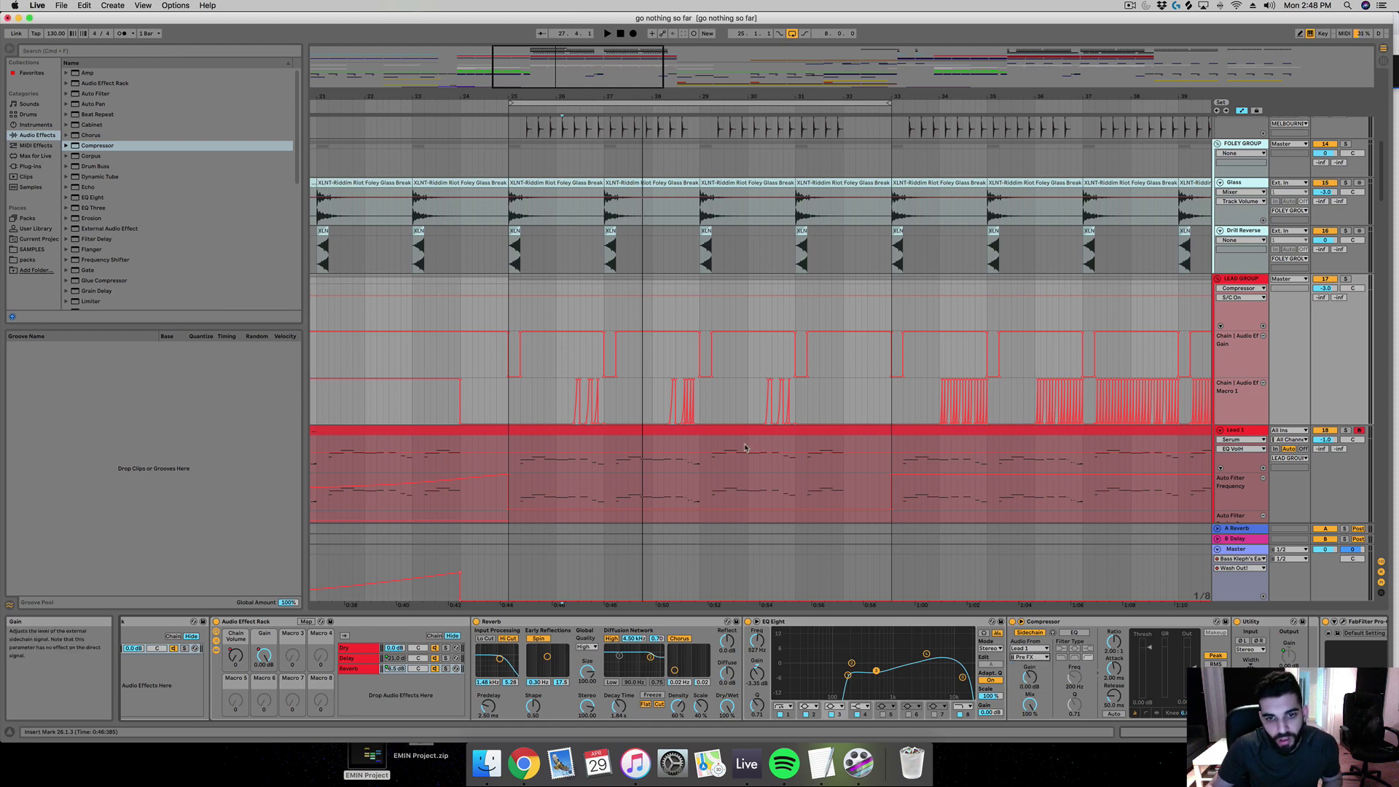
{"action": "left_click", "coordinate": [634, 469]}
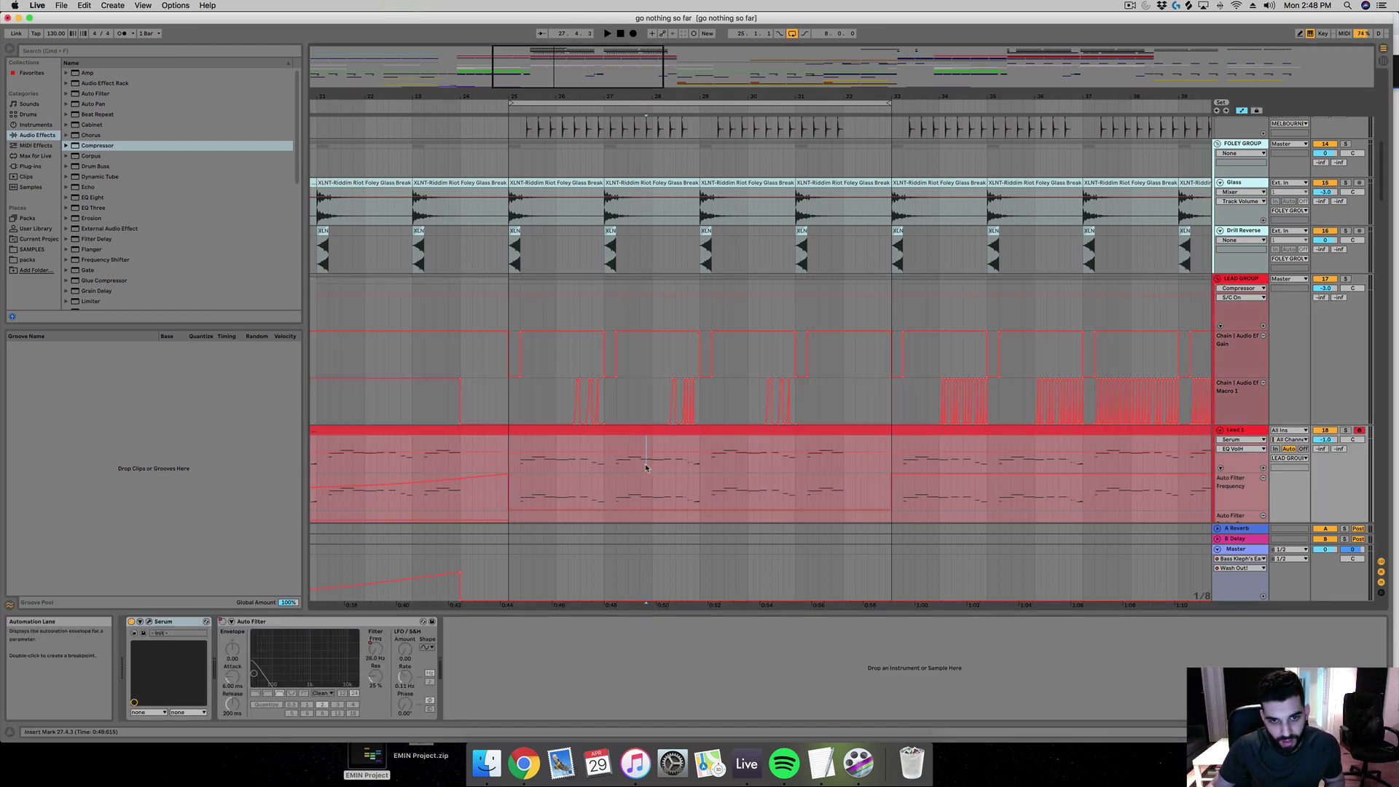
{"action": "left_click", "coordinate": [663, 359]}
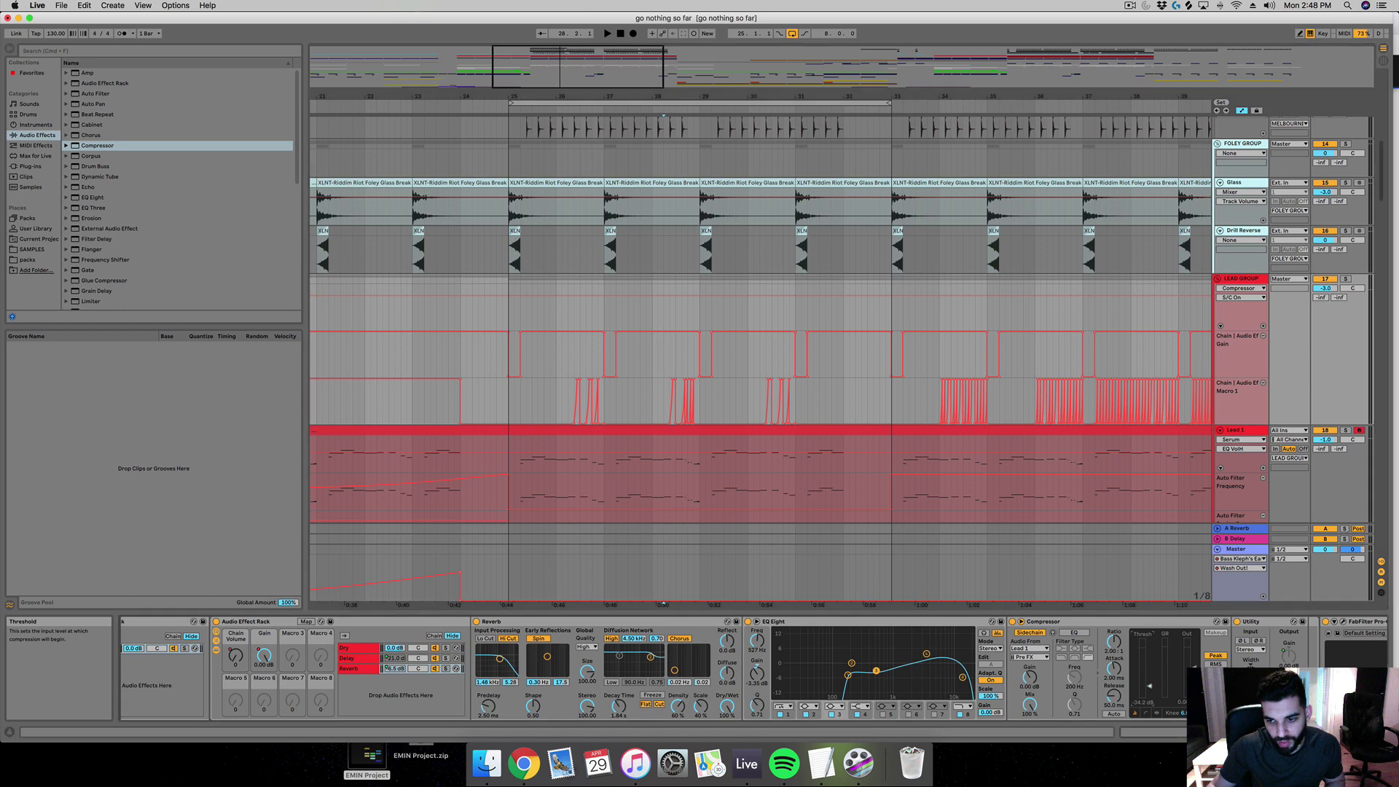
{"action": "left_click_drag", "start_coordinate": [1114, 667], "coordinate": [1114, 701]}
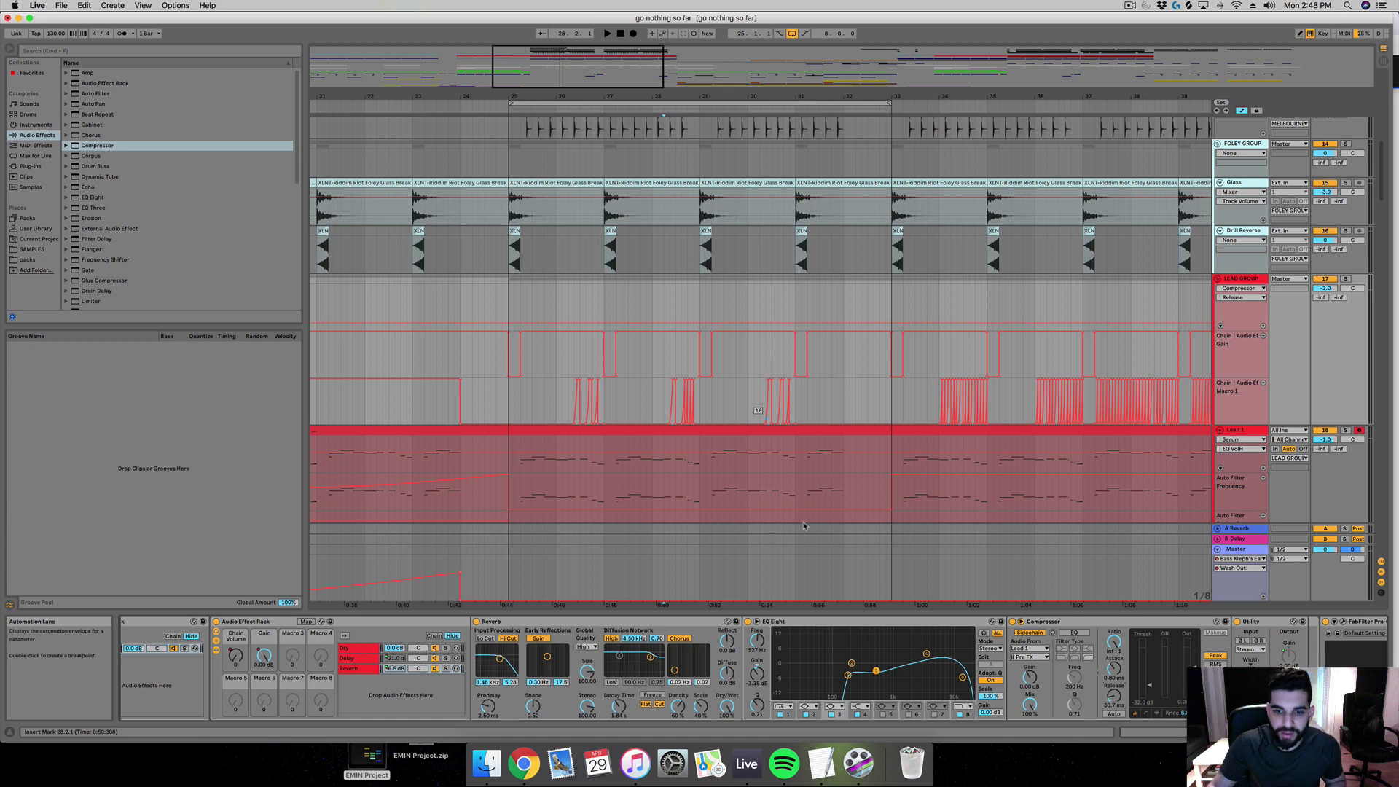
Step: Show the rack's Gain macro automation in the lead group's main lane and set the Gain macro to 0 dB
{"action": "left_click", "coordinate": [263, 656]}
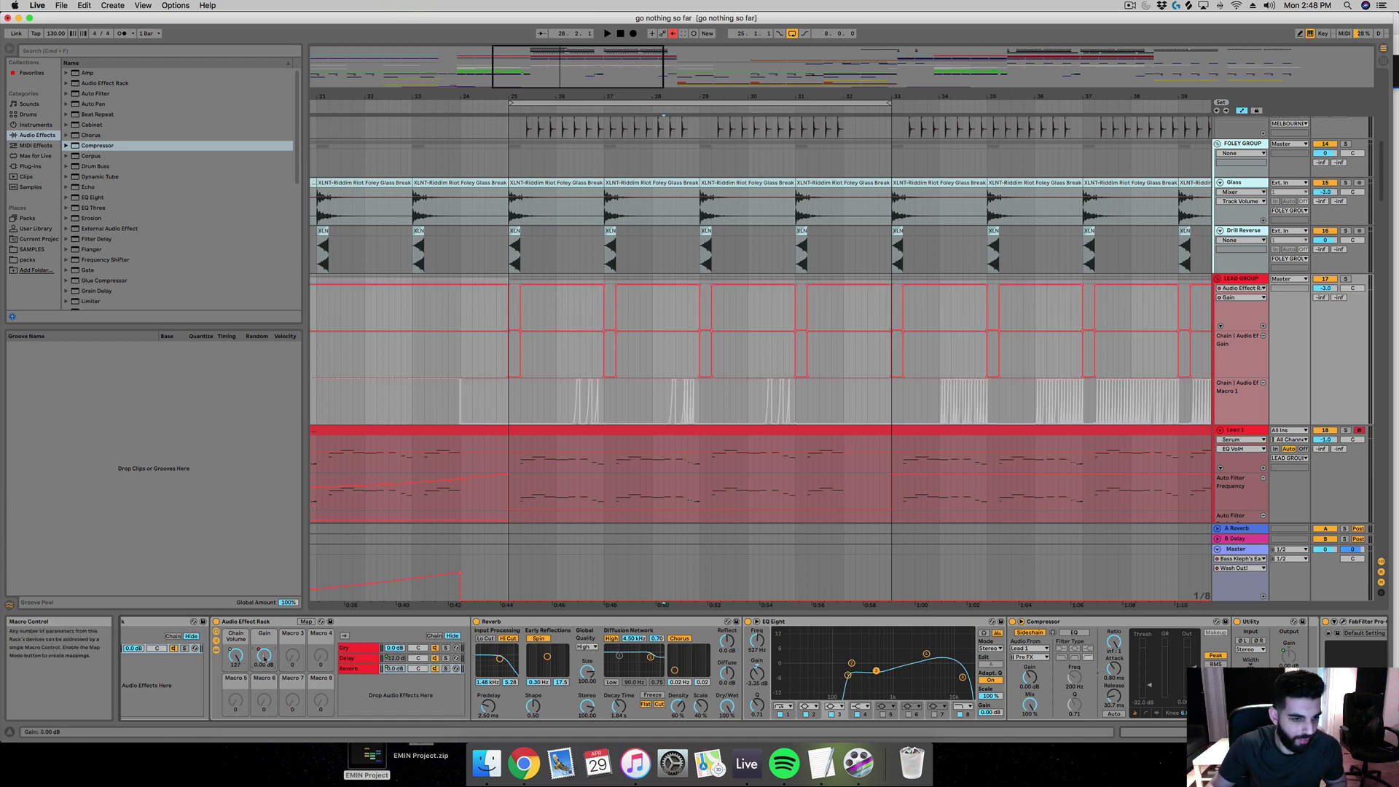
{"action": "left_click", "coordinate": [263, 655]}
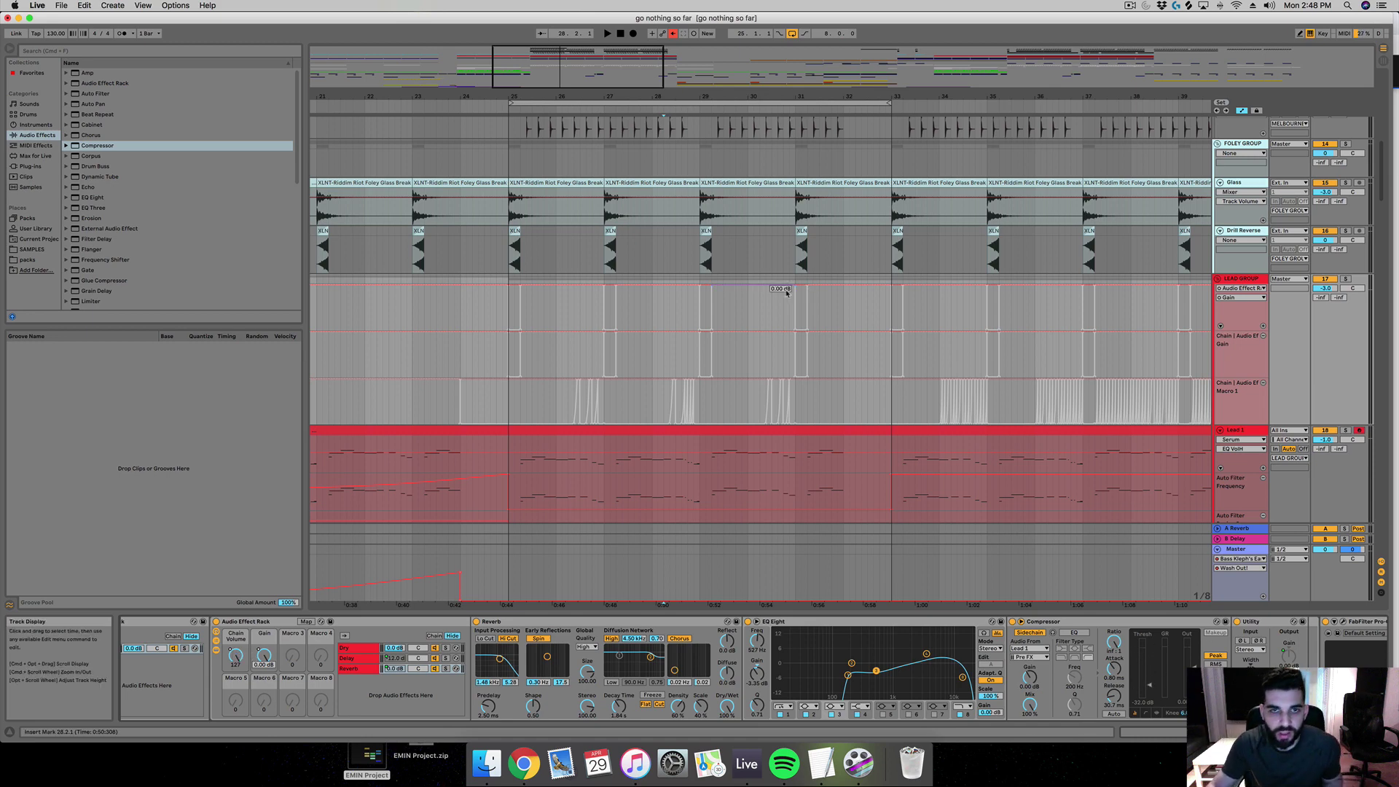
{"action": "right_click", "coordinate": [772, 312]}
{"action": "left_click", "coordinate": [820, 412]}
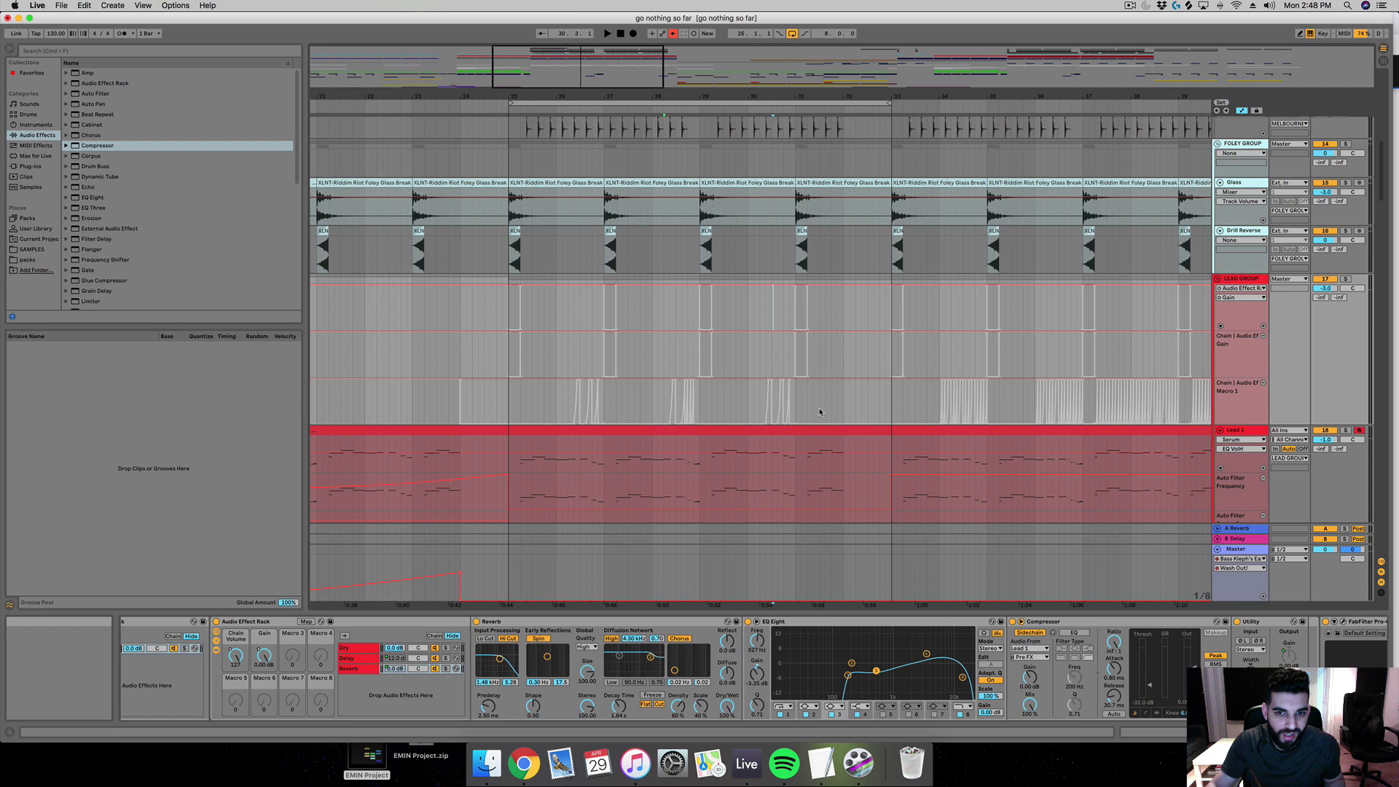
Step: Solo the lead group and play it from 25.1.1 with the sidechained Compressor on the Reverb chain
{"action": "left_click", "coordinate": [498, 321]}
{"action": "left_click", "coordinate": [1346, 279]}
{"action": "key", "text": "space"}
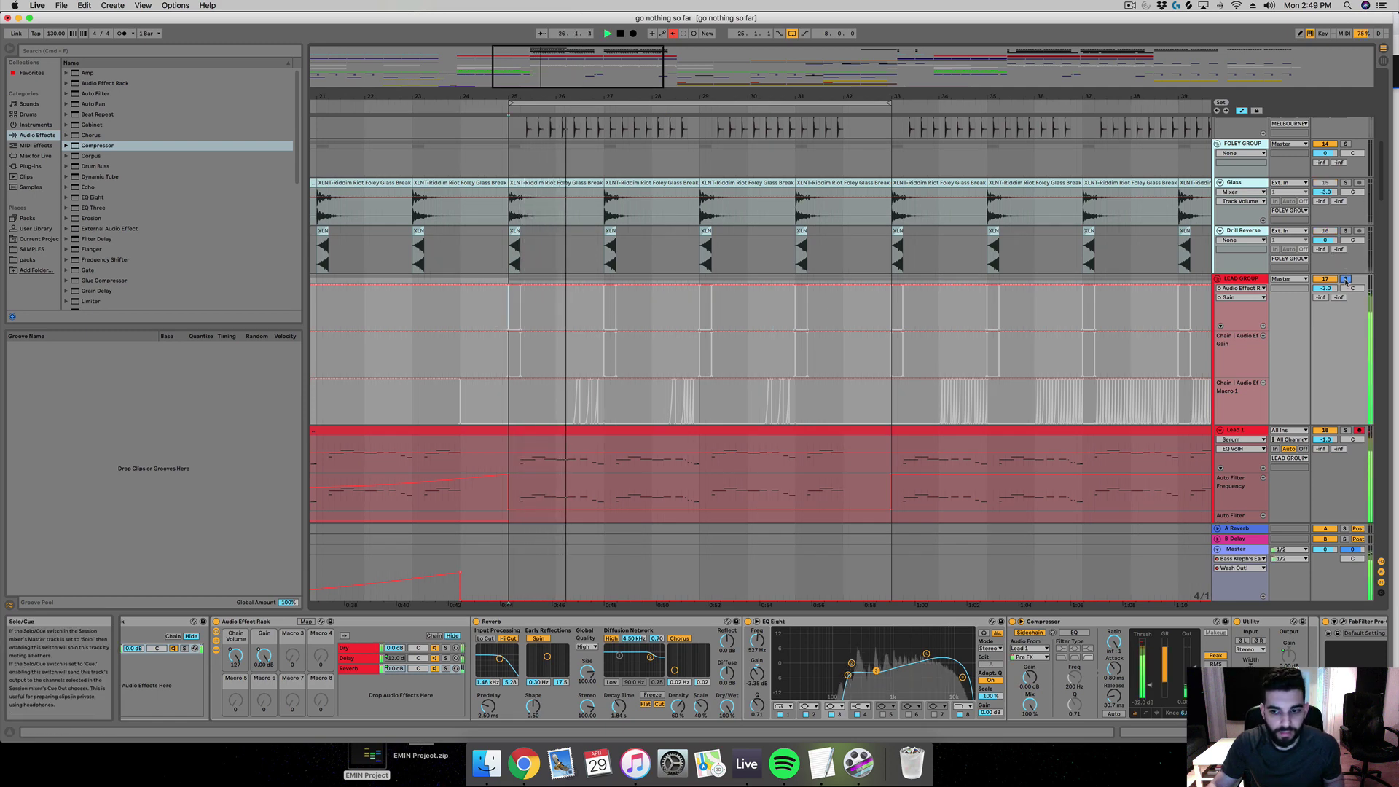
{"action": "key", "text": "space"}
Step: Copy the Reverb chain's sidechained Compressor to after Utility in the Delay chain and play the lead group from 25.1.1
{"action": "left_click", "coordinate": [348, 668]}
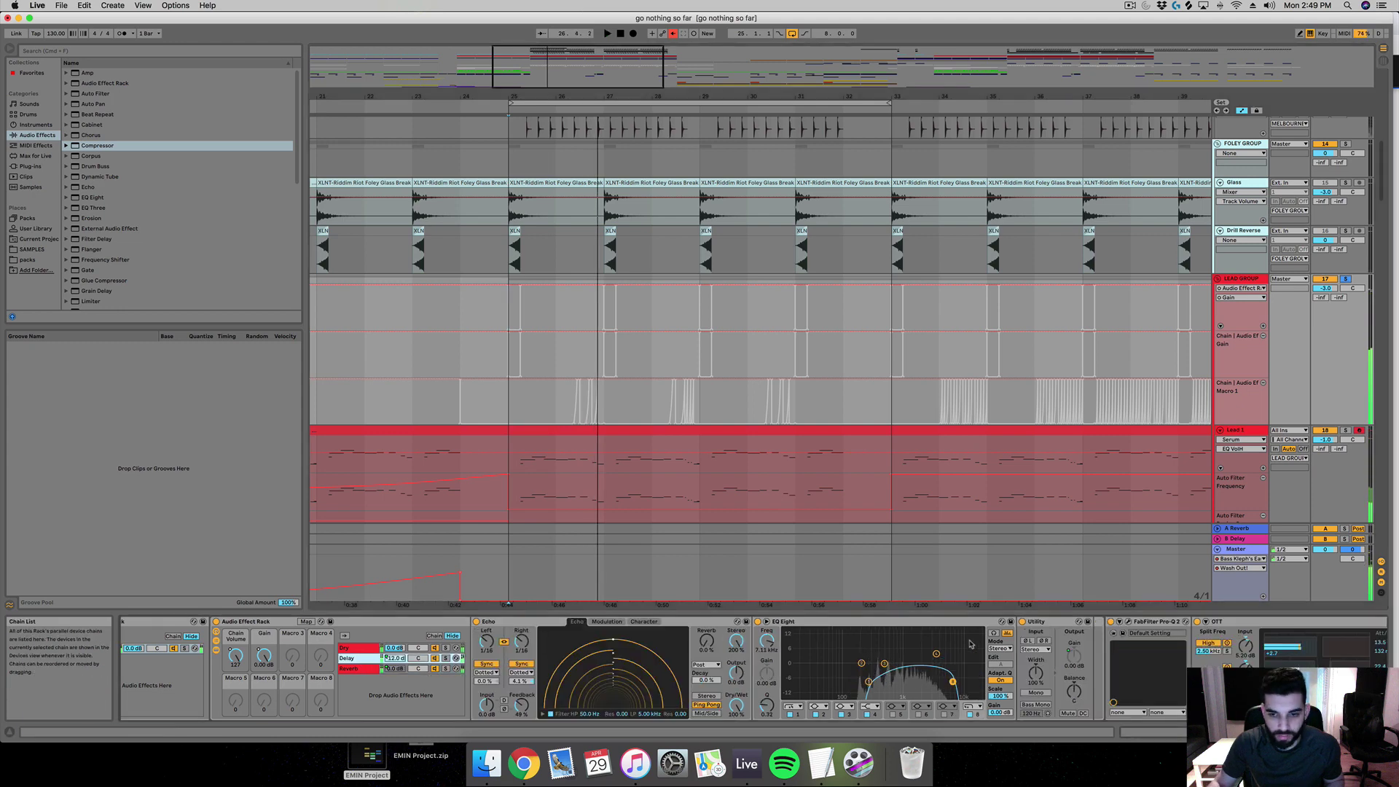
{"action": "left_click", "coordinate": [1042, 622]}
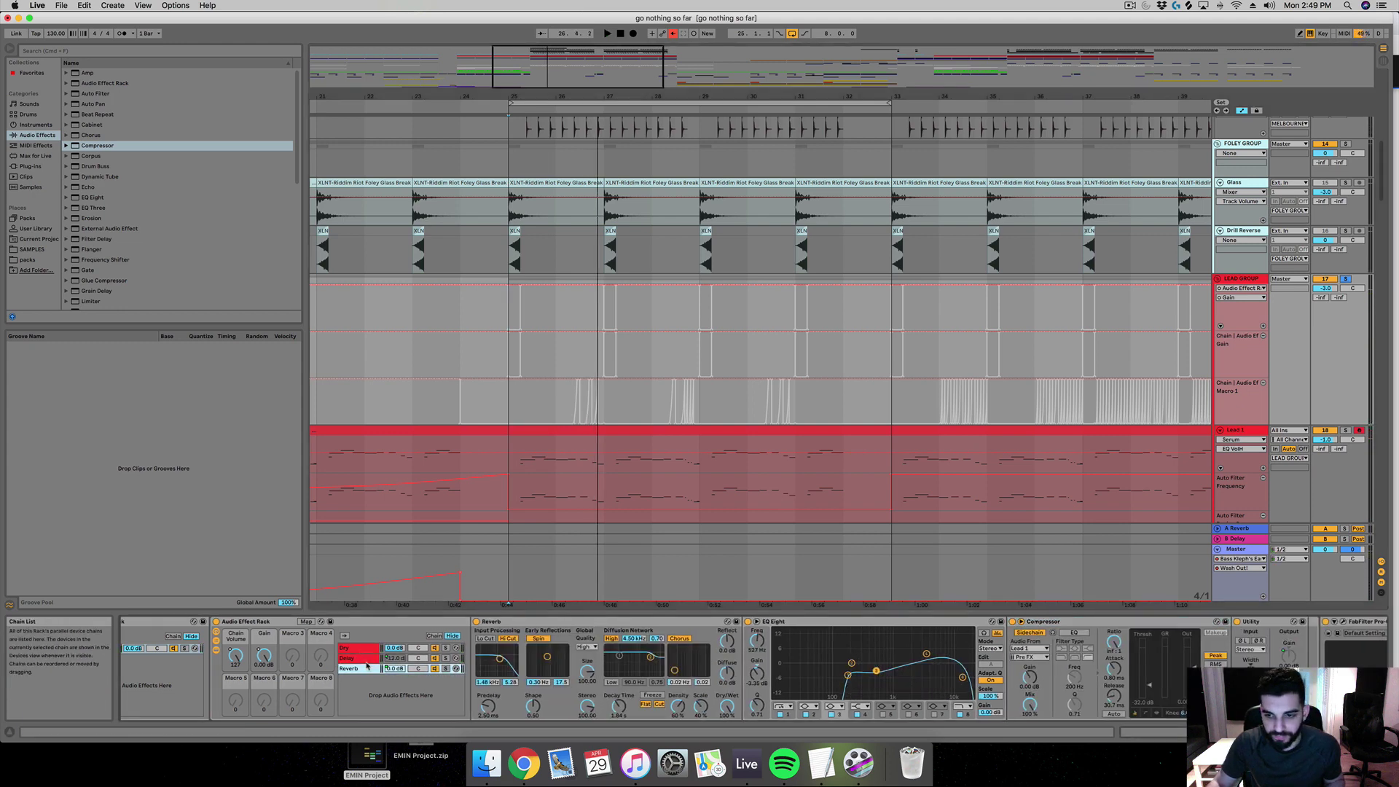
{"action": "left_click", "coordinate": [525, 410]}
{"action": "key", "text": "space"}
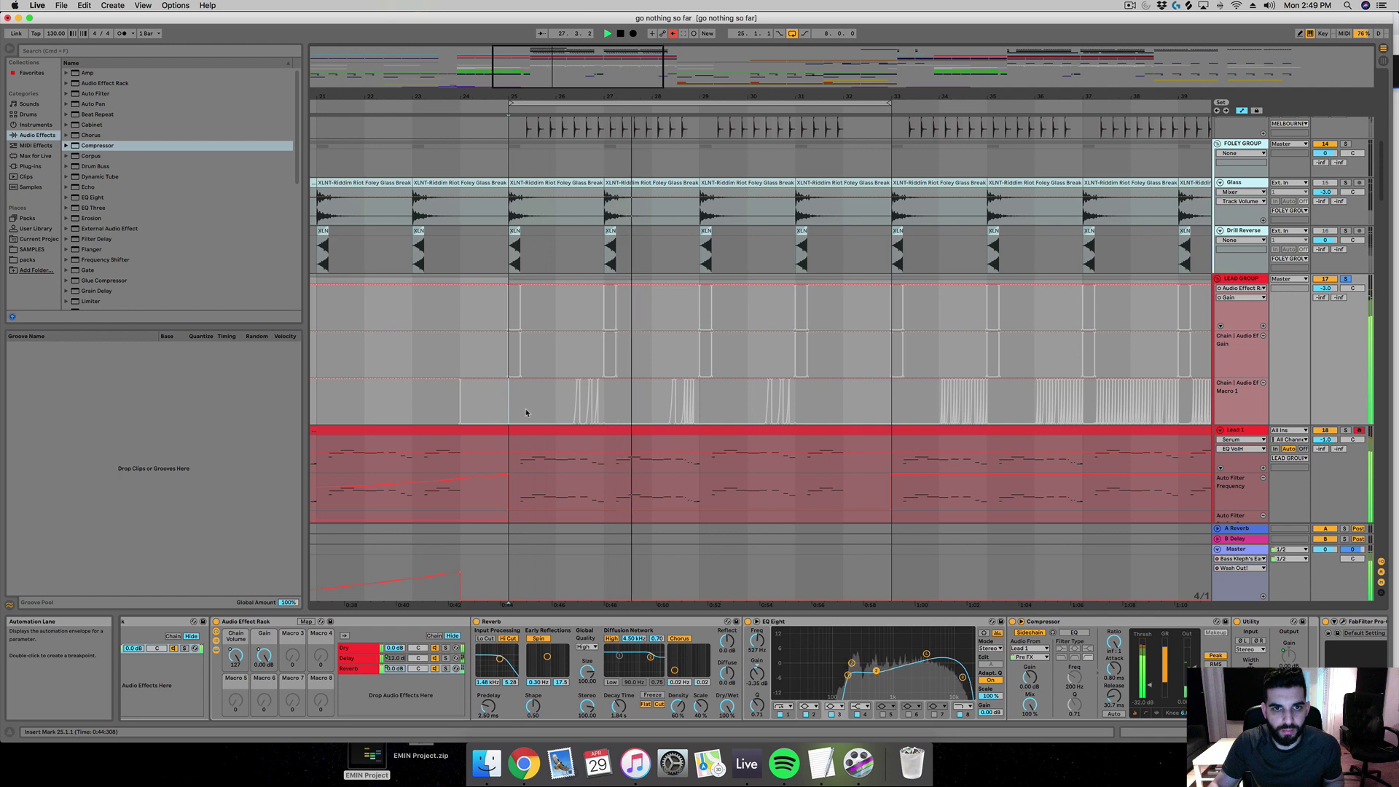
{"action": "key", "text": "space"}
{"action": "left_click_drag", "start_coordinate": [576, 93], "coordinate": [583, 146]}
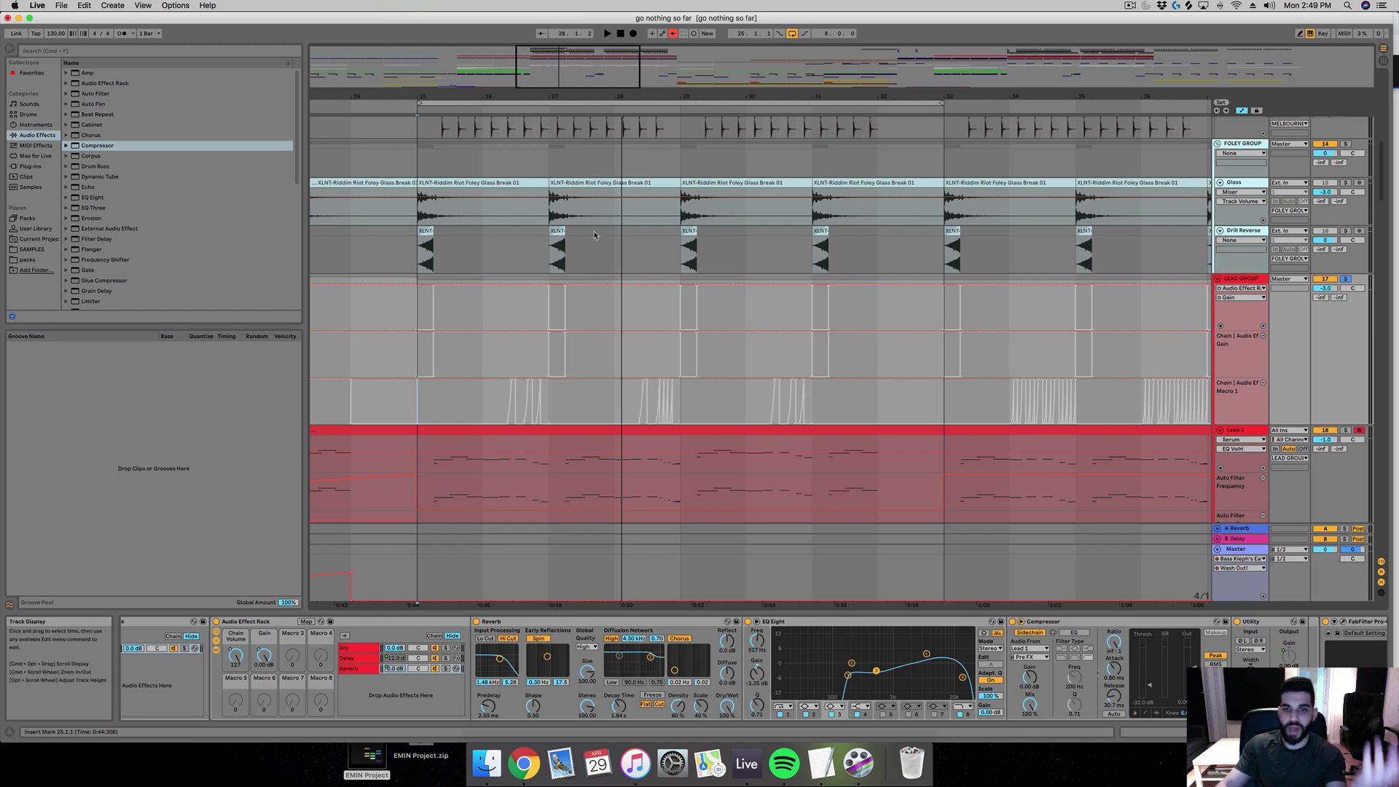
Step: Review the sidechain source choices of the Reverb chain's Compressor, keeping Lead 1 as the input
{"action": "left_click", "coordinate": [1050, 625]}
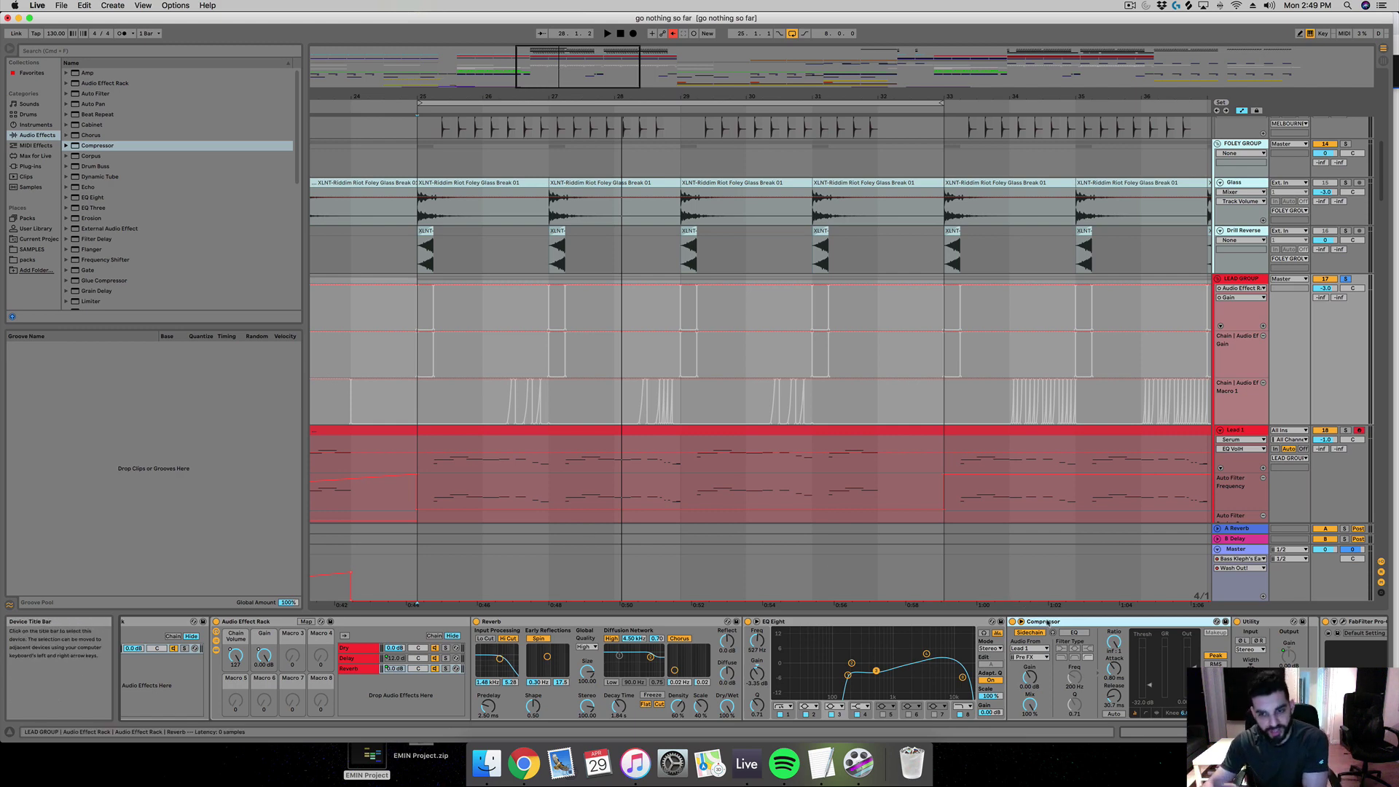
{"action": "left_click", "coordinate": [1030, 648]}
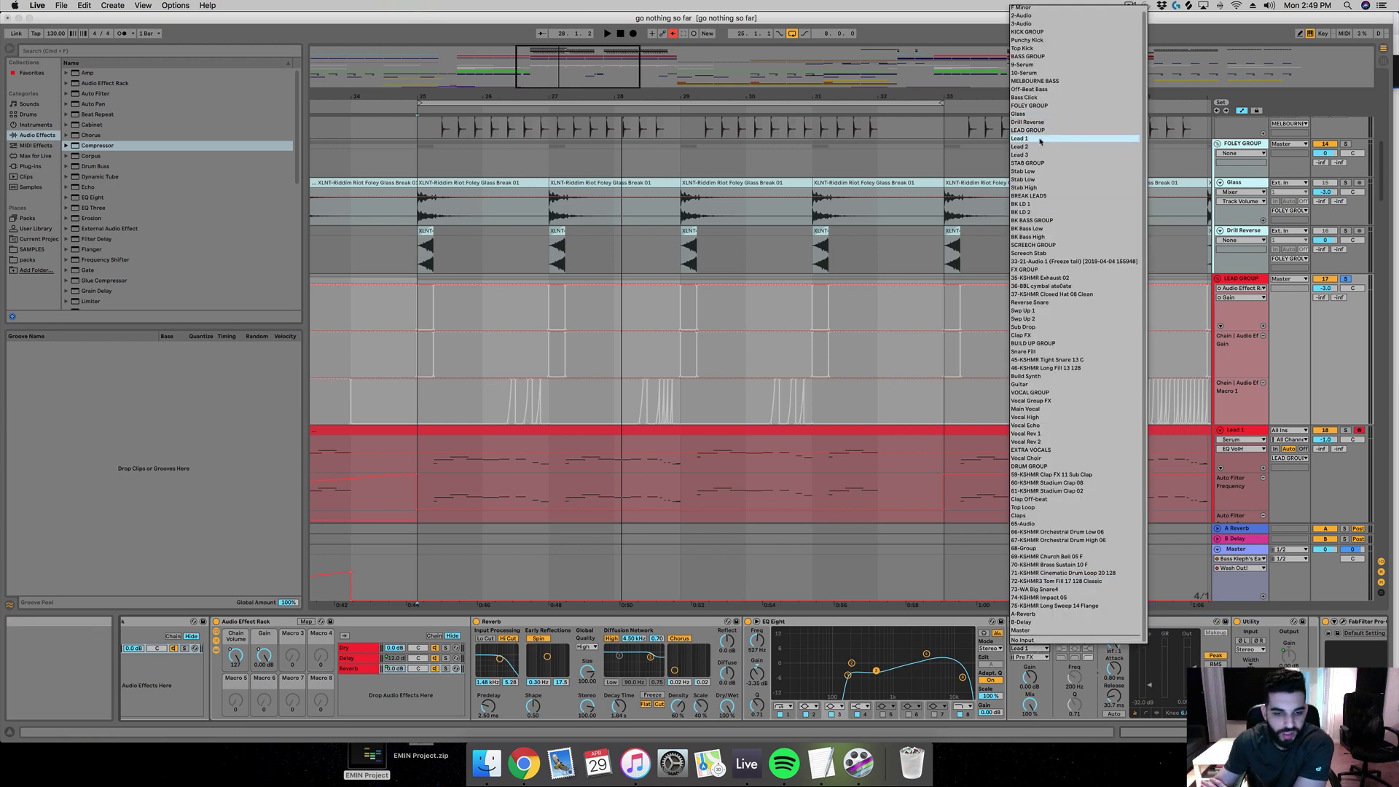
{"action": "left_click", "coordinate": [1035, 649]}
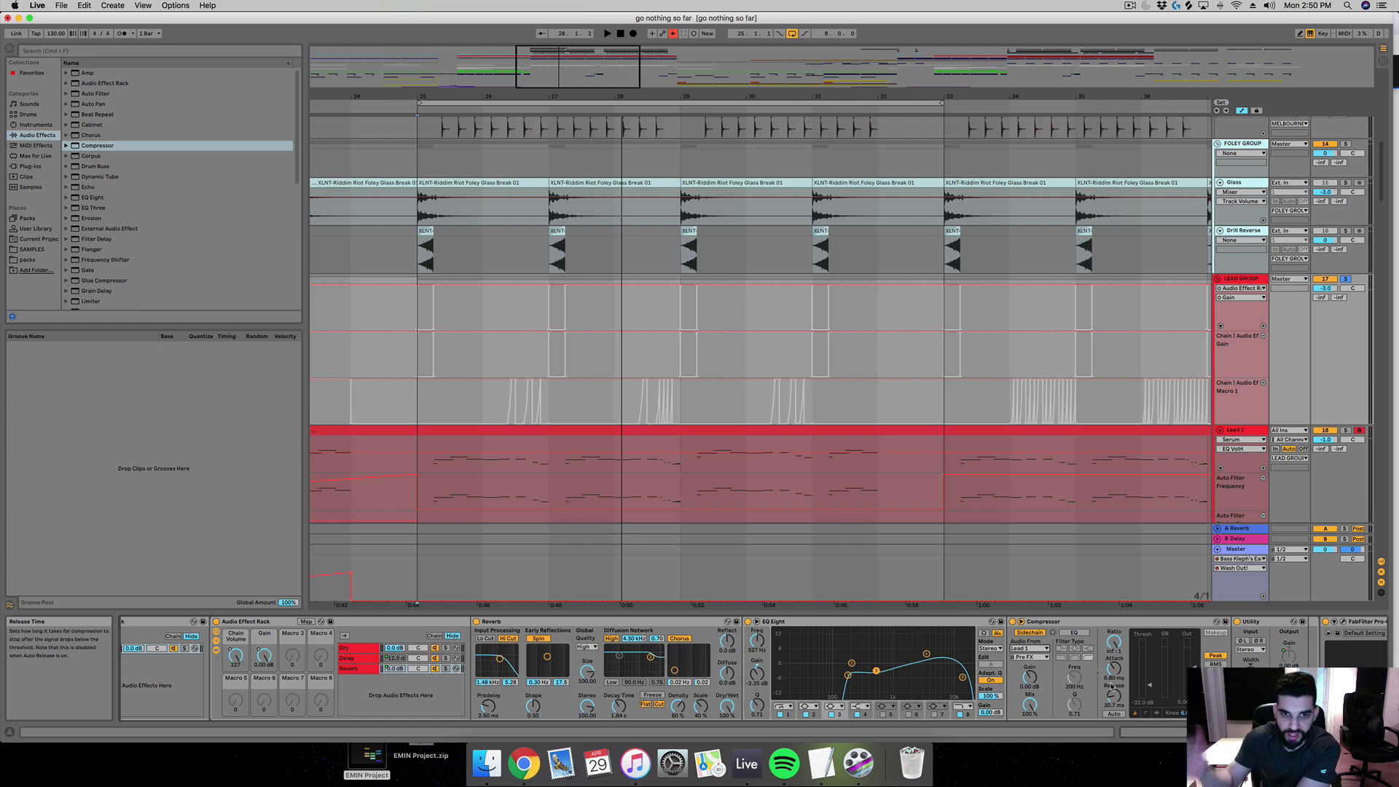
Step: Delete the Compressors from the Reverb and Delay chains and re-enable the overridden automation
{"action": "left_click", "coordinate": [1044, 624]}
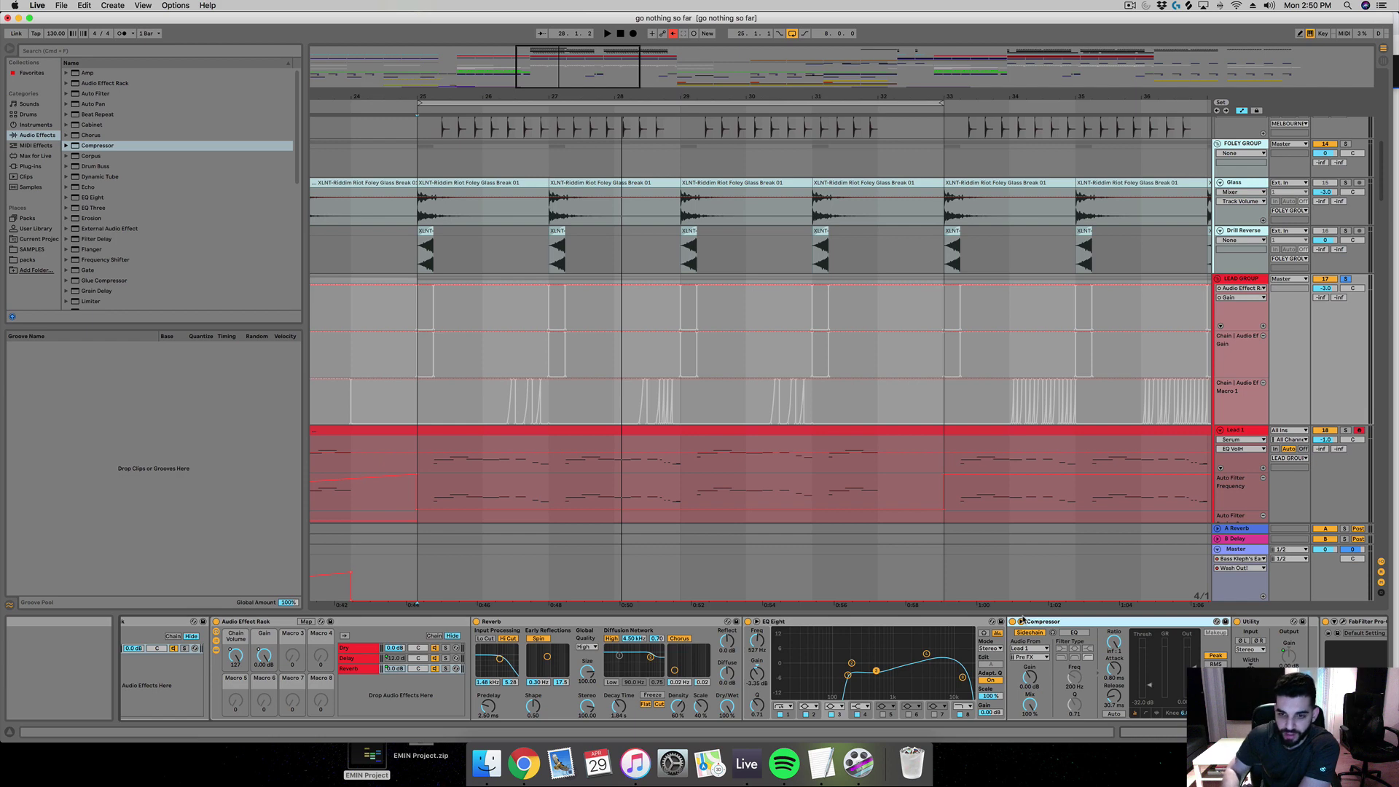
{"action": "left_click", "coordinate": [354, 658]}
{"action": "left_click", "coordinate": [1133, 625]}
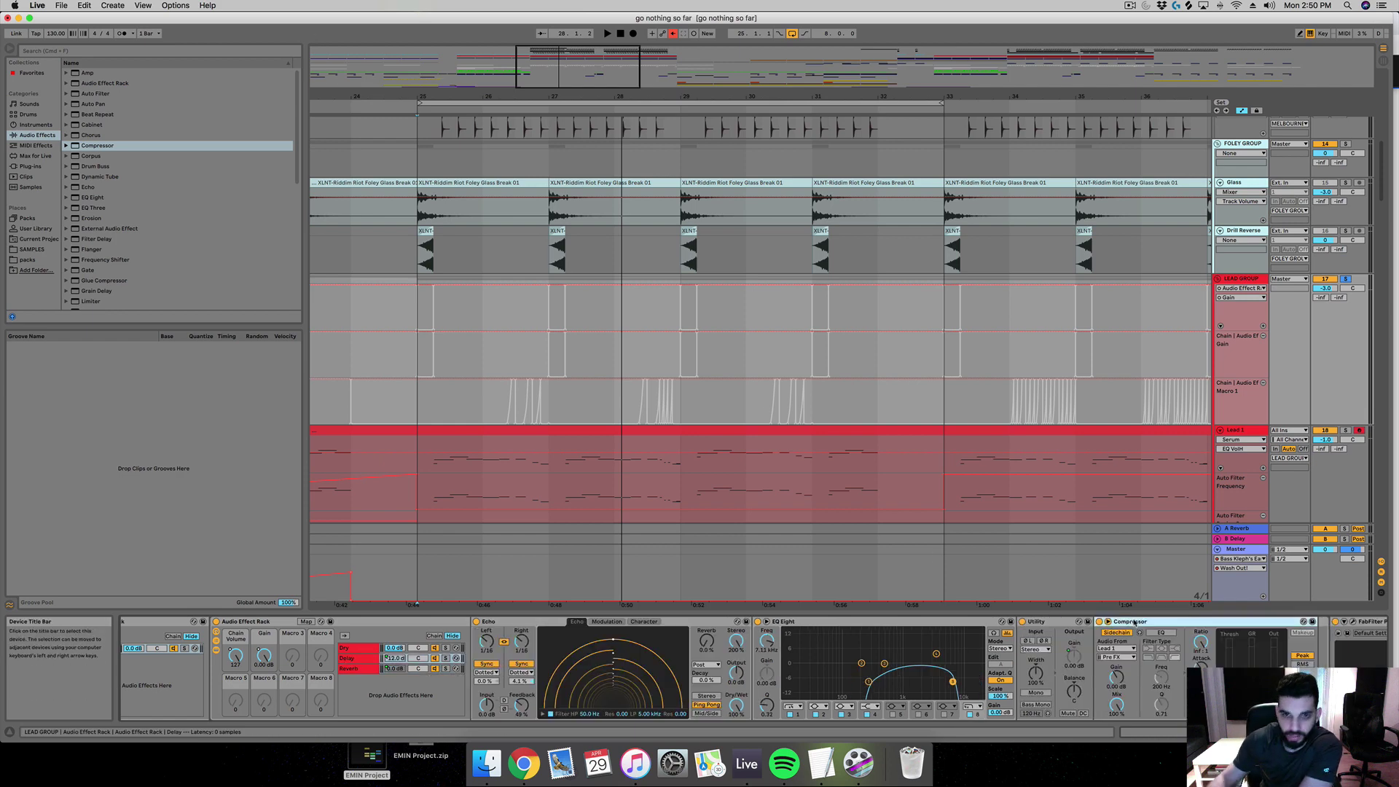
{"action": "key", "text": "Delete"}
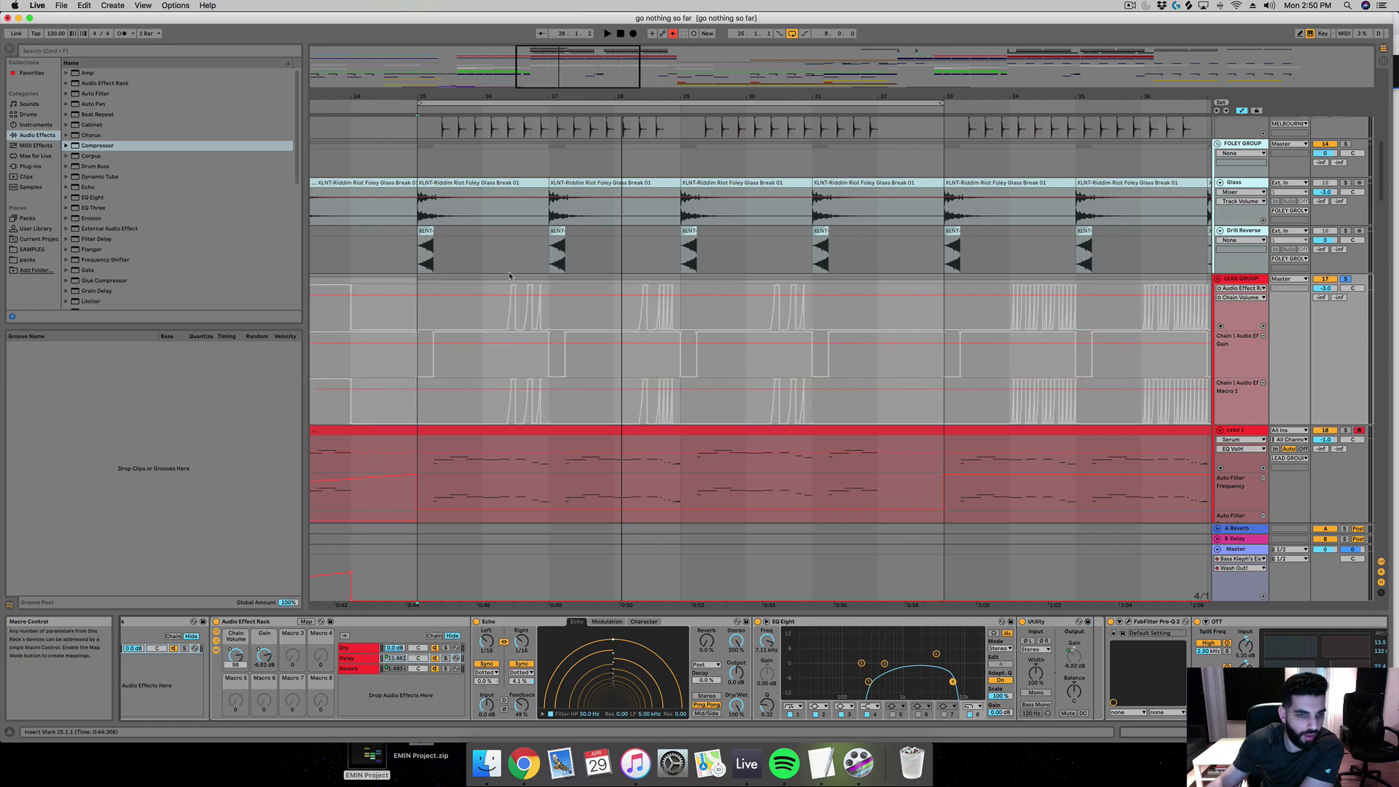
{"action": "left_click", "coordinate": [672, 34]}
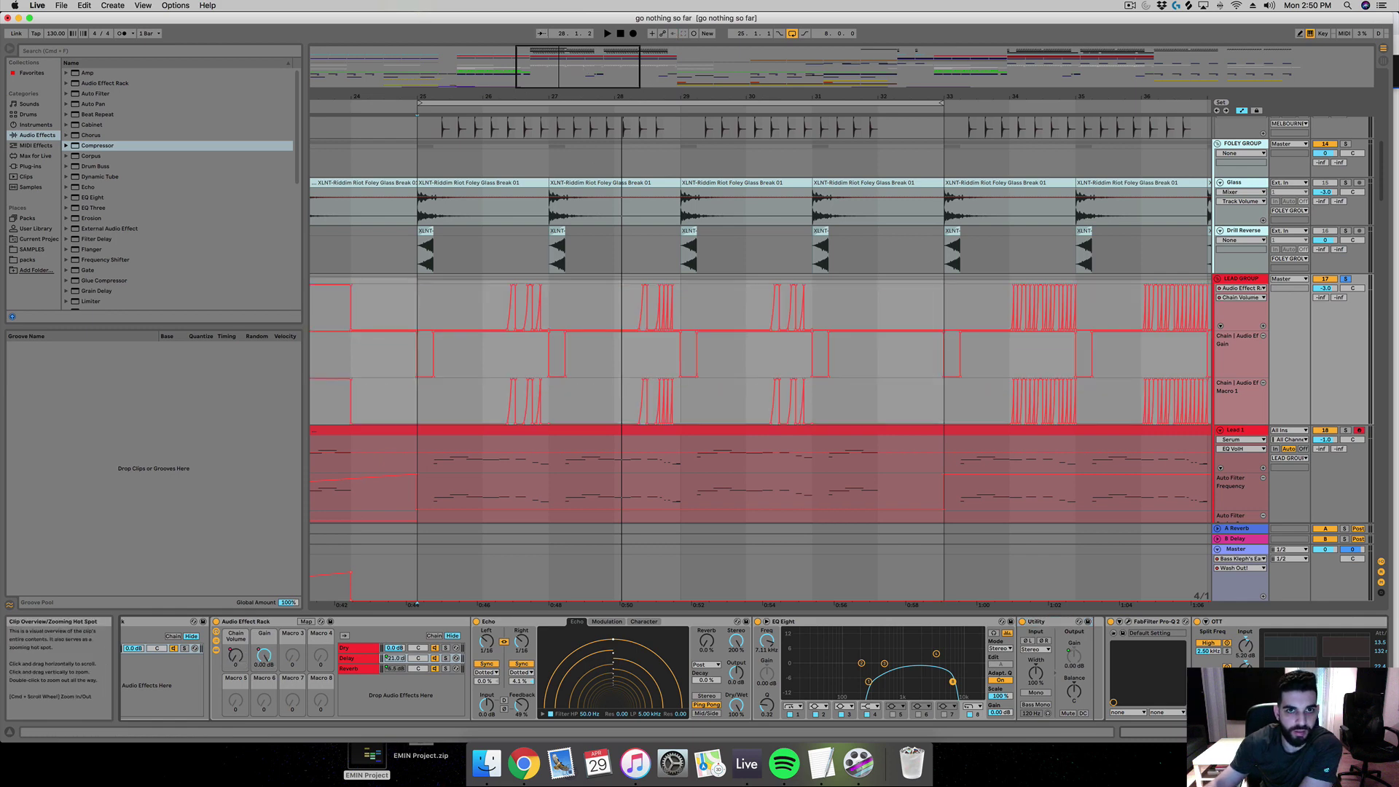
Step: Select the first beat of bar 29, from 29.1.1 to 29.2.1, in the lead group's Chain Volume automation lane
{"action": "left_click_drag", "start_coordinate": [578, 67], "coordinate": [578, 86]}
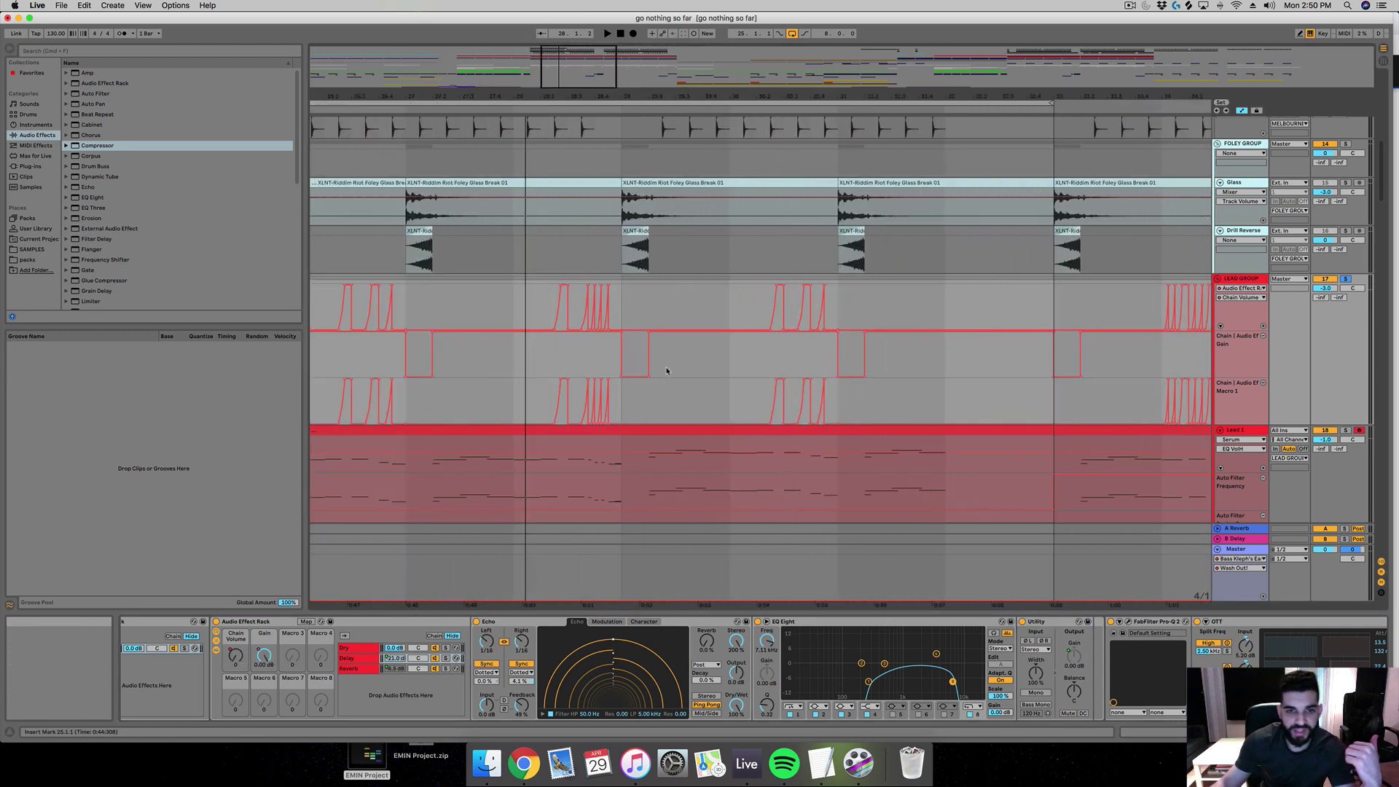
{"action": "left_click", "coordinate": [644, 317]}
{"action": "right_click", "coordinate": [643, 313]}
{"action": "key", "text": "Escape"}
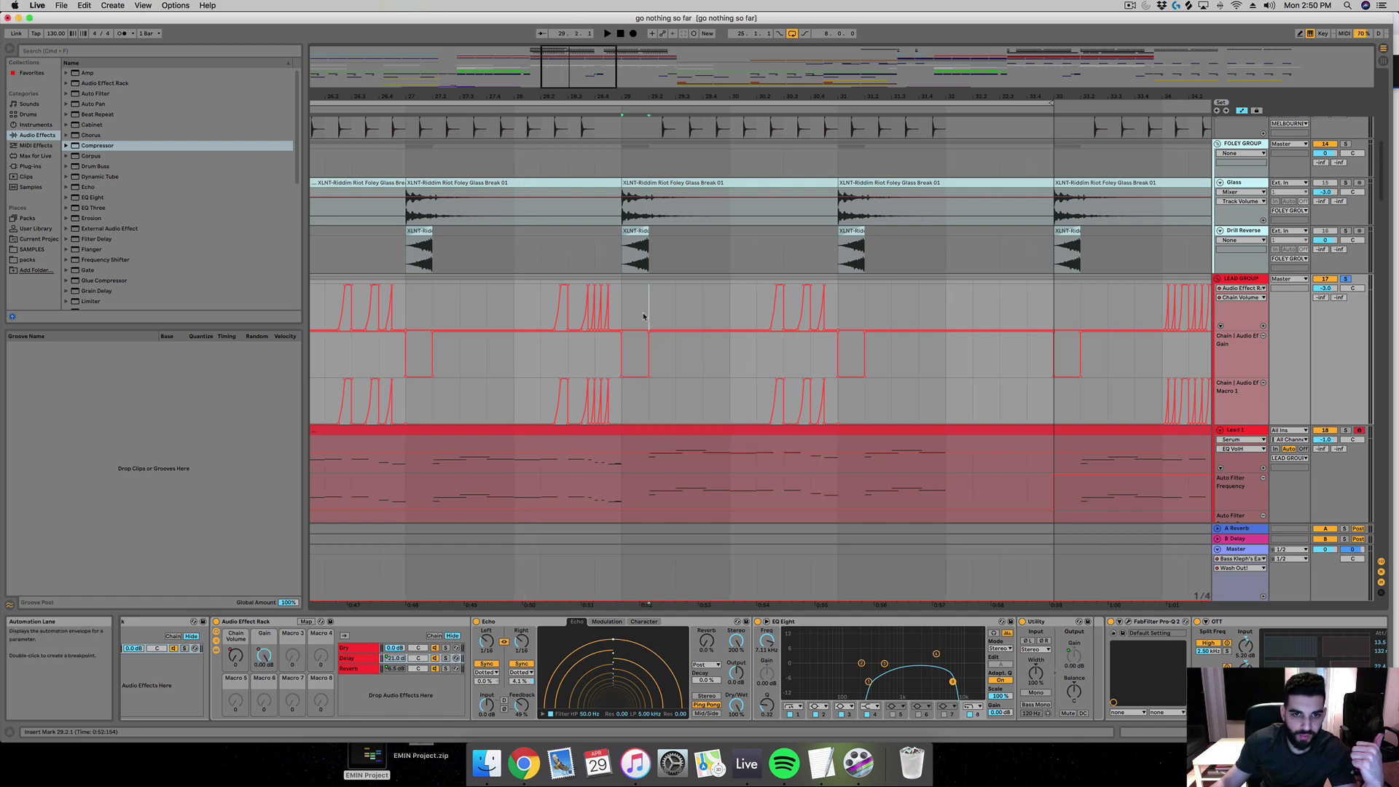
{"action": "left_click_drag", "start_coordinate": [643, 316], "coordinate": [631, 304]}
{"action": "scroll", "coordinate": [631, 400], "scroll_direction": "down", "scroll_amount": 3}
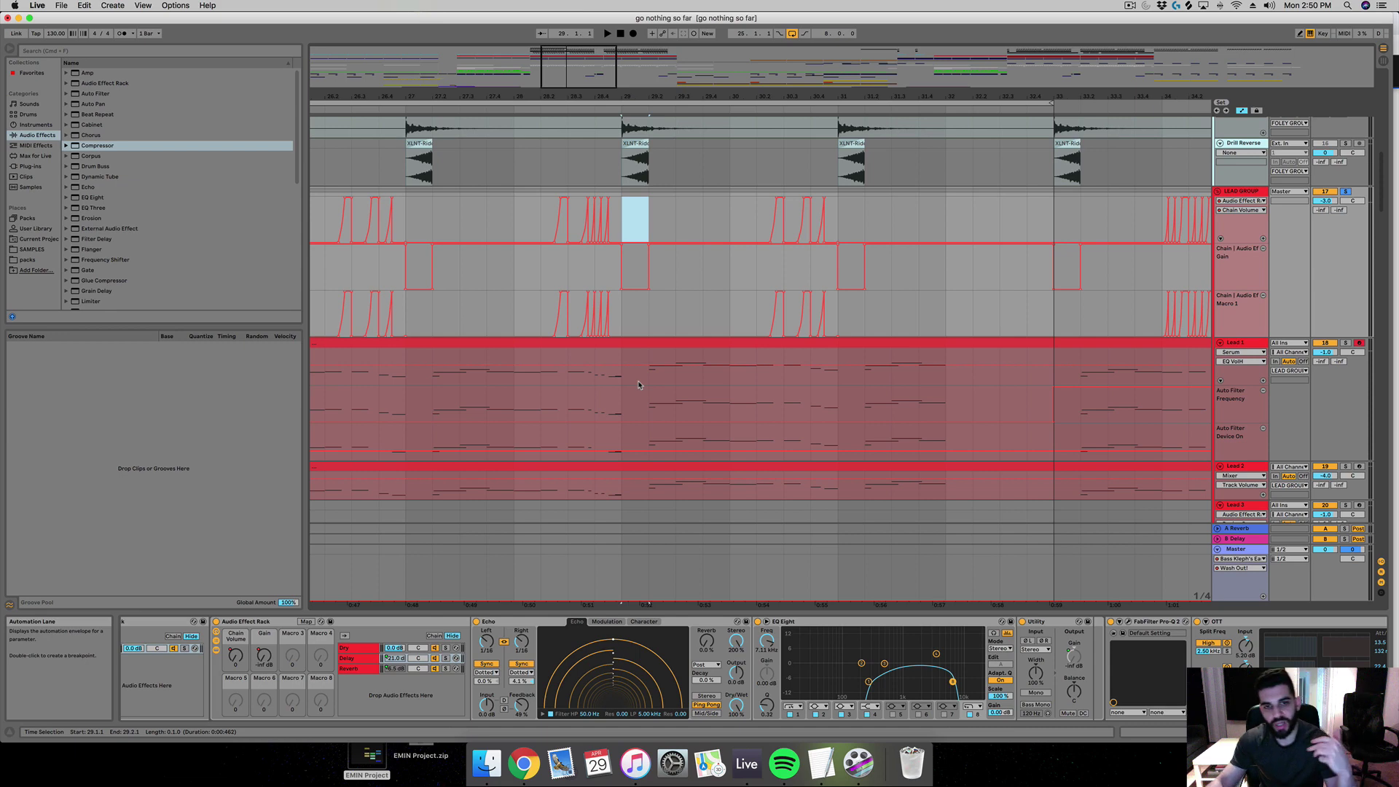
Step: Show Lead 1's Speaker On automation and draw it off from 29.1.1 to 29.2.1
{"action": "left_click", "coordinate": [634, 386]}
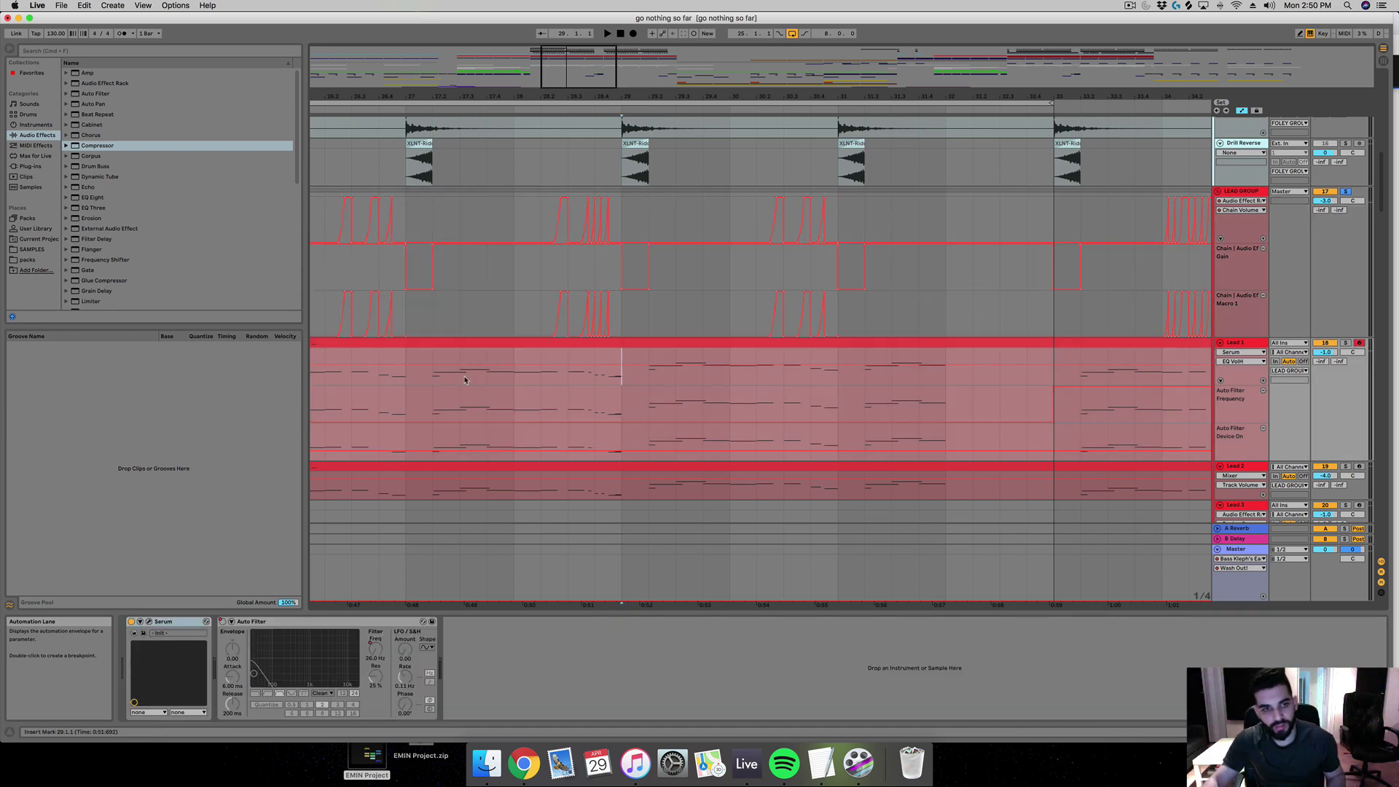
{"action": "left_click_drag", "start_coordinate": [465, 379], "coordinate": [434, 380]}
{"action": "left_click_drag", "start_coordinate": [649, 382], "coordinate": [620, 382]}
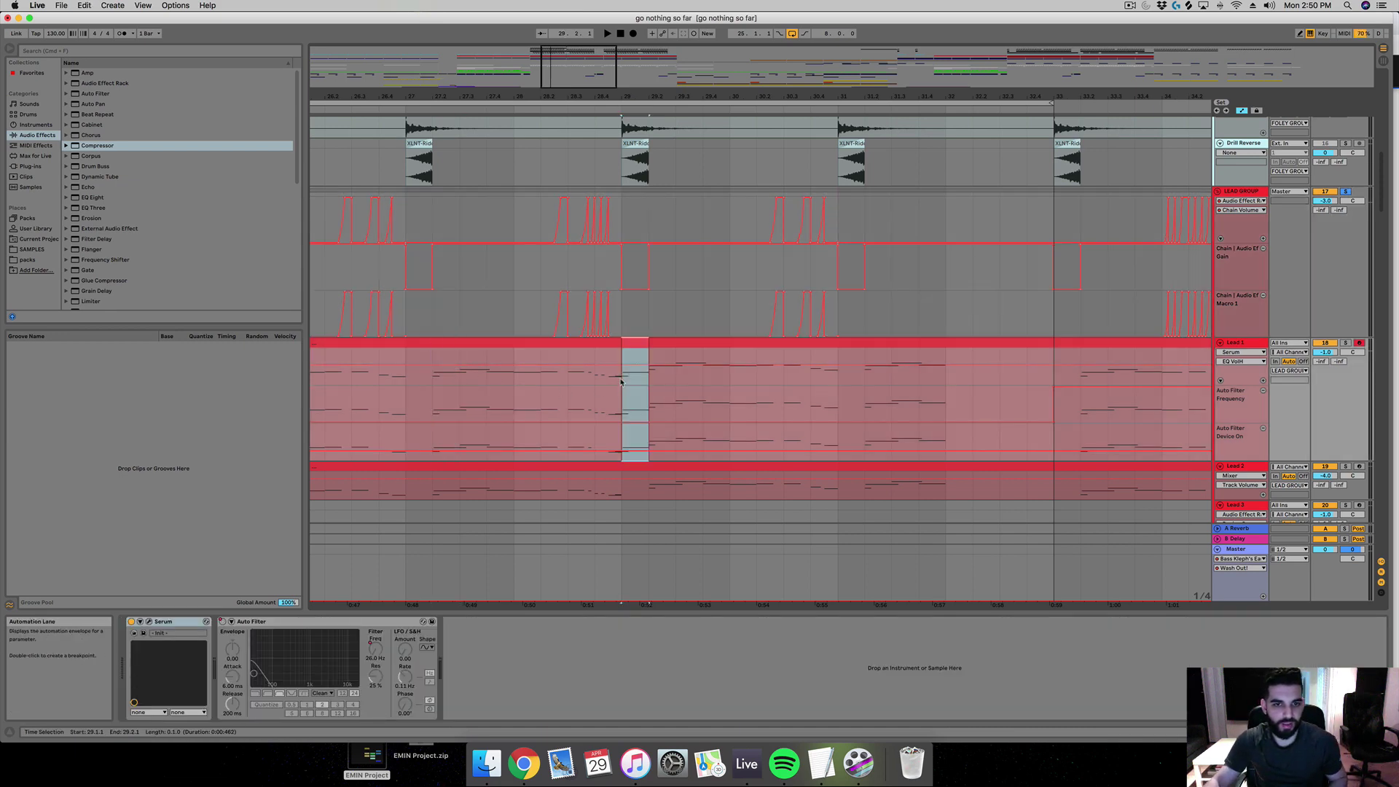
{"action": "left_click", "coordinate": [621, 382]}
{"action": "key", "text": "b"}
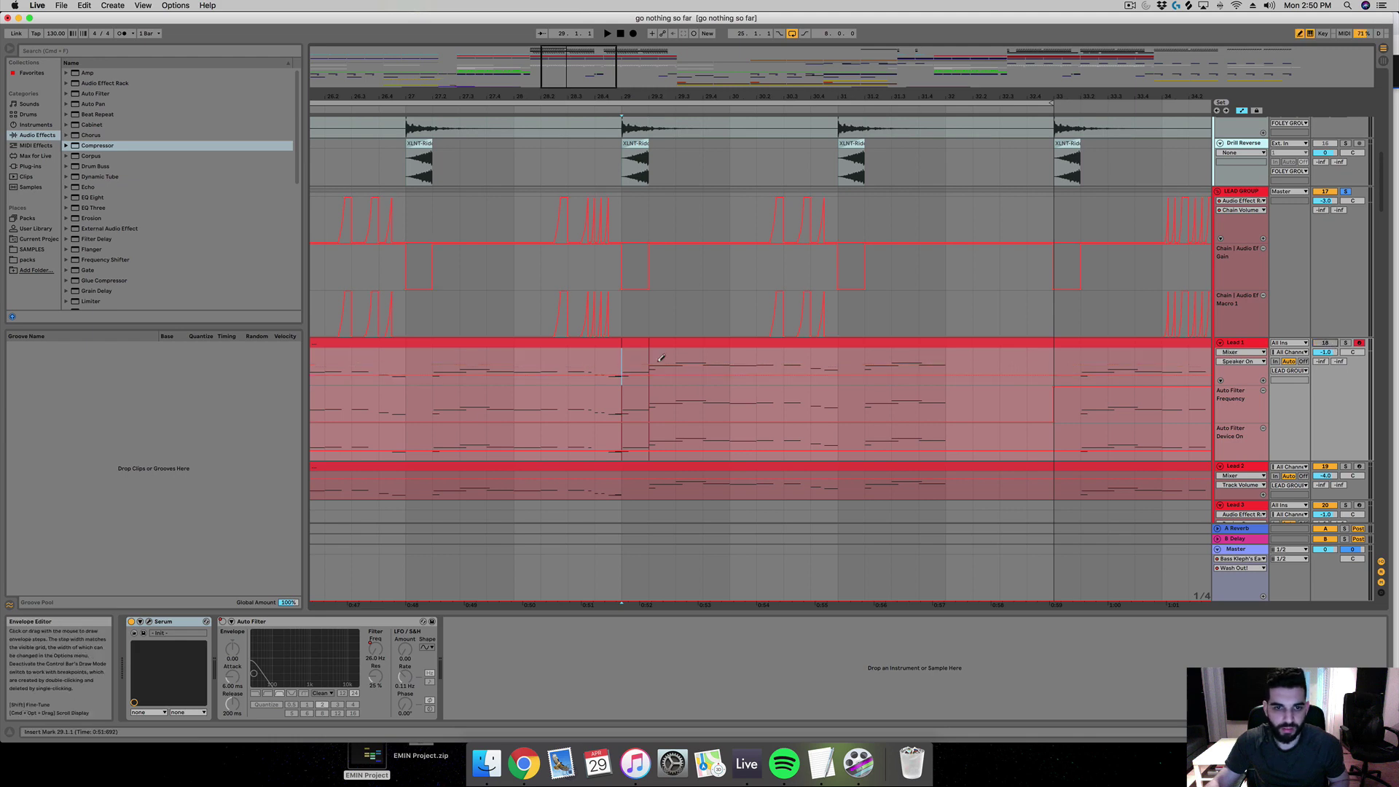
{"action": "left_click", "coordinate": [640, 378]}
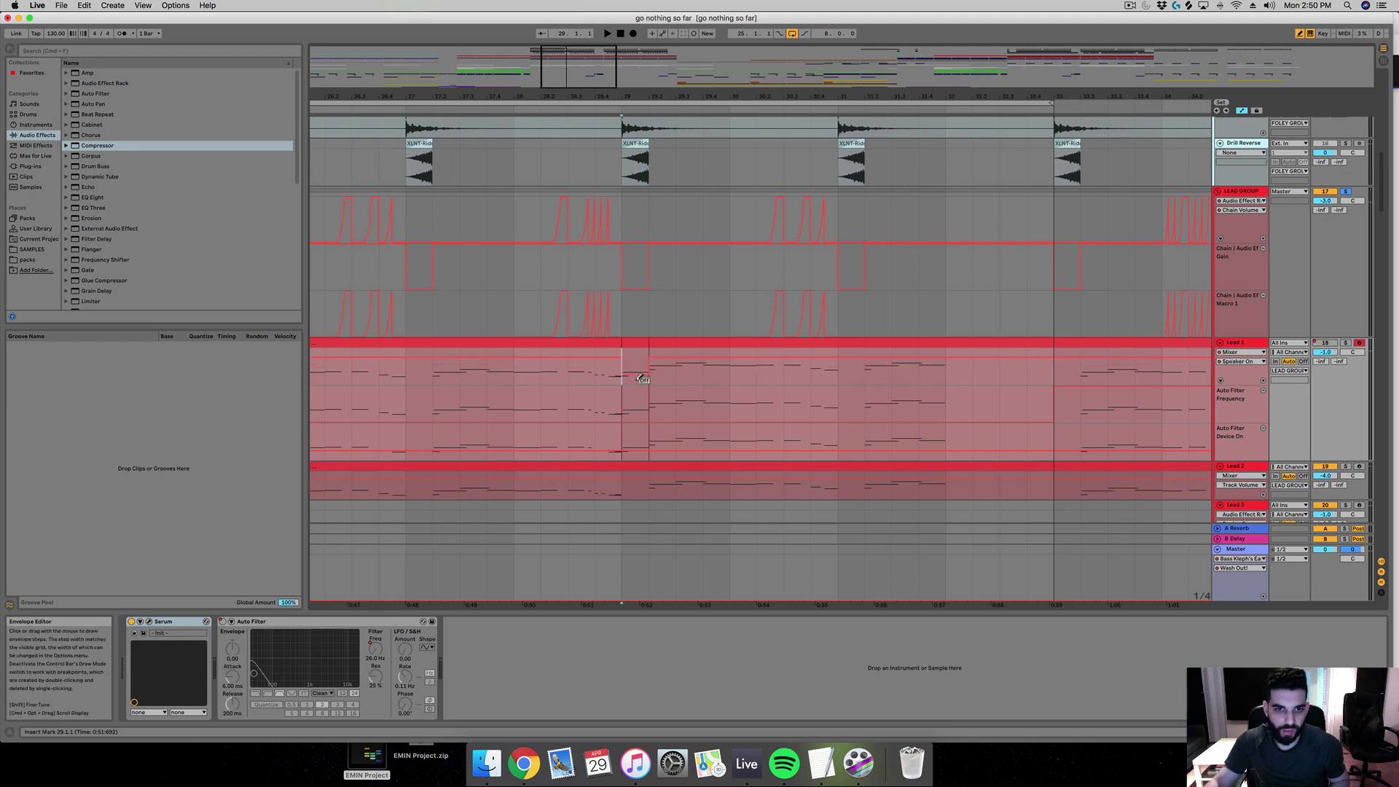
{"action": "key", "text": "b"}
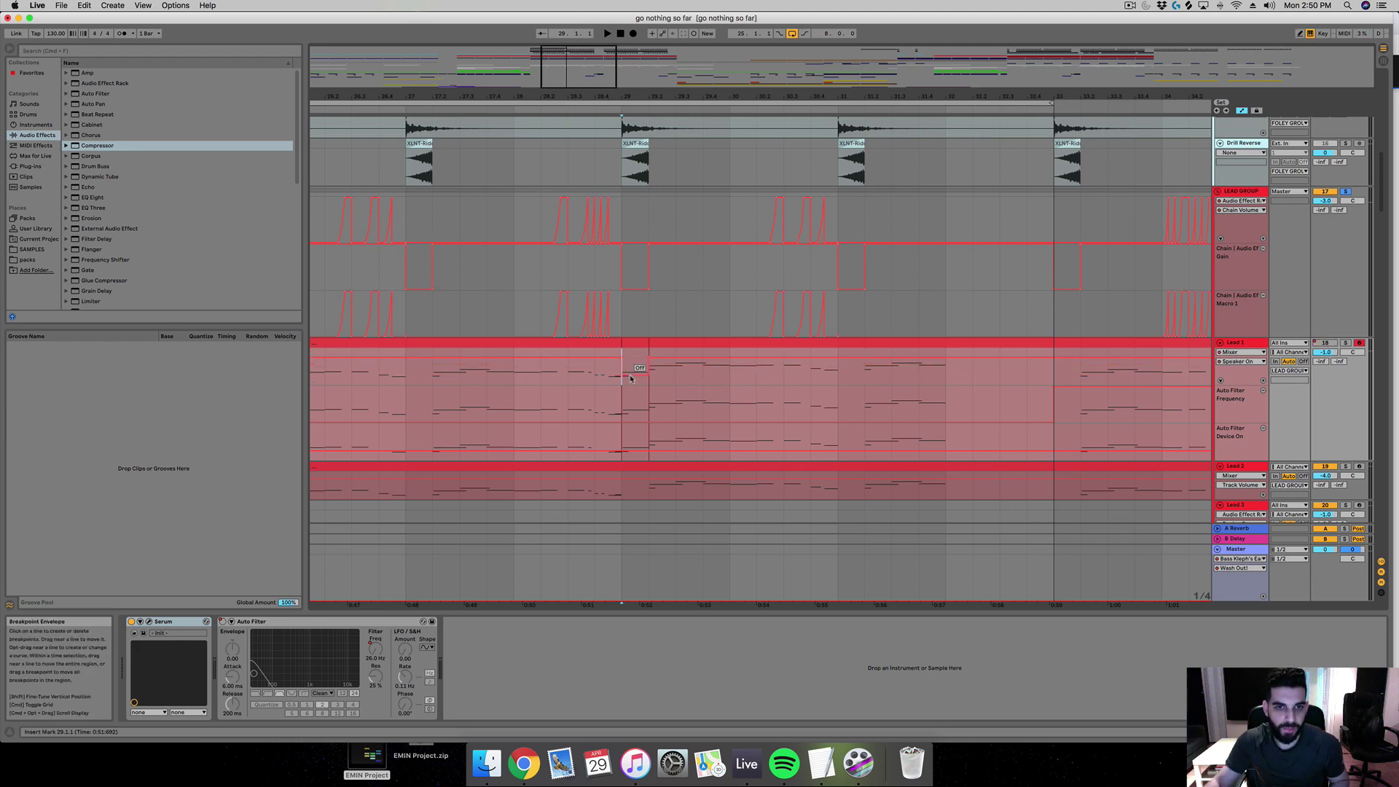
Step: Set the arrangement's fixed grid to 1 Bar
{"action": "left_click", "coordinate": [634, 282]}
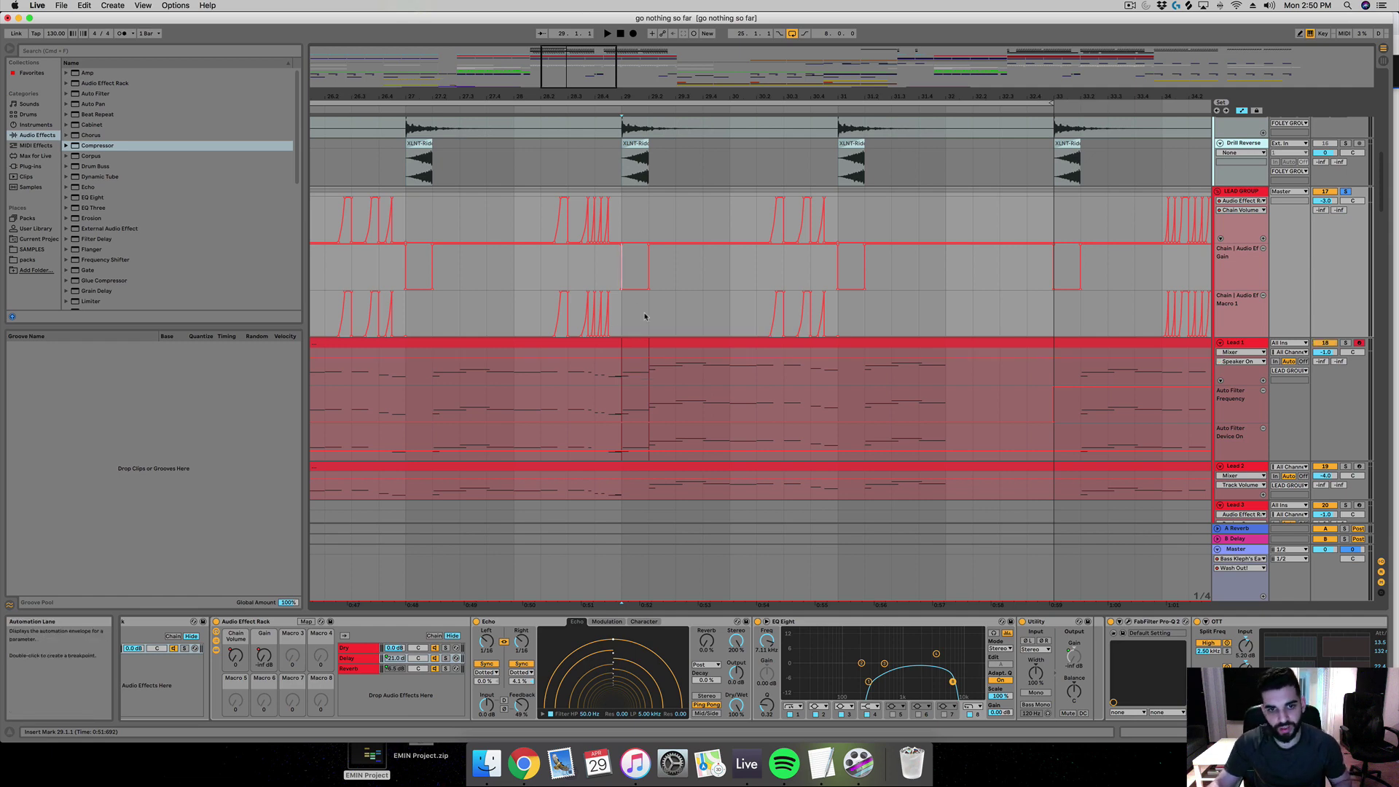
{"action": "mouse_move", "coordinate": [649, 69]}
{"action": "left_mouse_down"}
{"action": "mouse_move", "coordinate": [649, 52]}
{"action": "mouse_move", "coordinate": [649, 67]}
{"action": "left_mouse_up"}
{"action": "mouse_move", "coordinate": [580, 110]}
{"action": "left_mouse_down"}
{"action": "mouse_move", "coordinate": [580, 93]}
{"action": "mouse_move", "coordinate": [580, 106]}
{"action": "left_mouse_up"}
{"action": "right_click", "coordinate": [646, 230]}
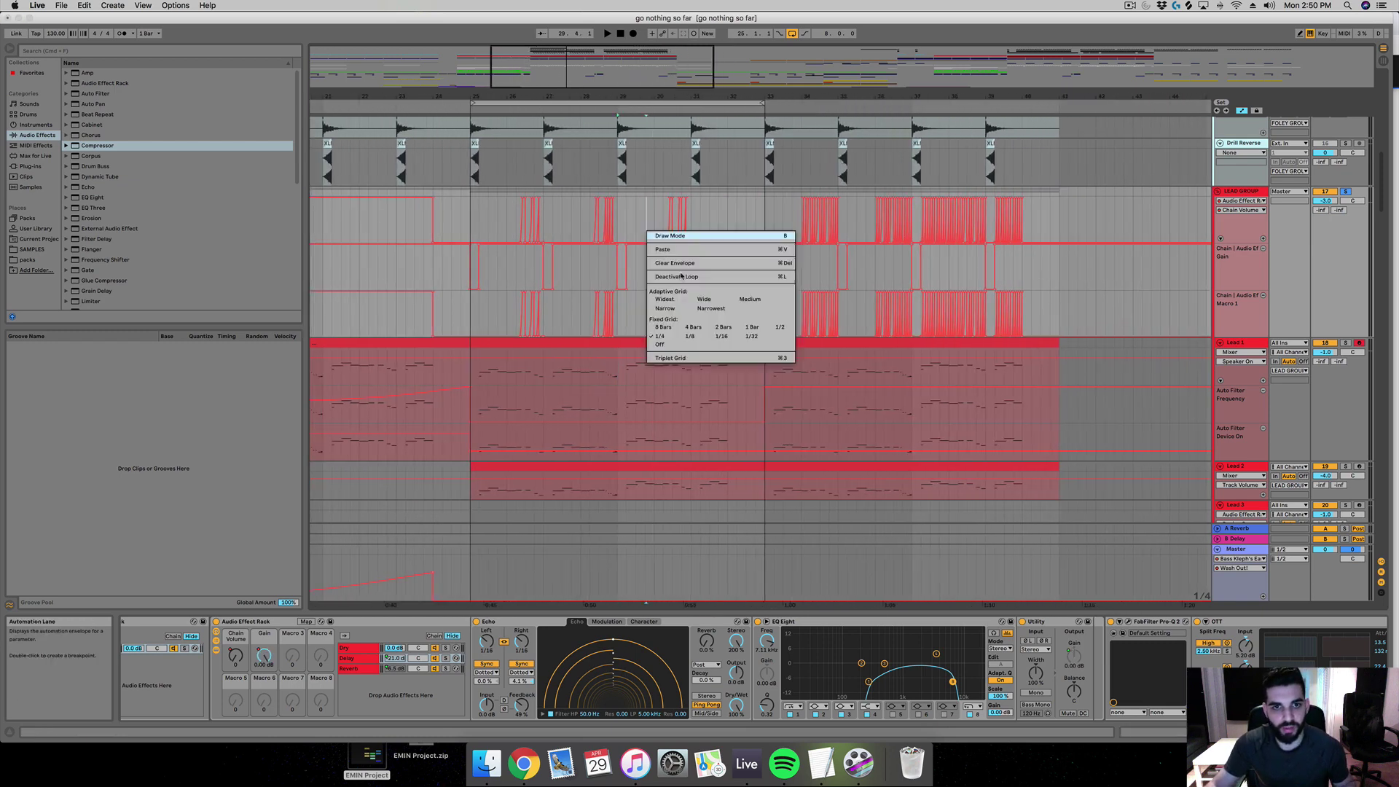
{"action": "left_click", "coordinate": [696, 328]}
{"action": "key", "text": "minus"}
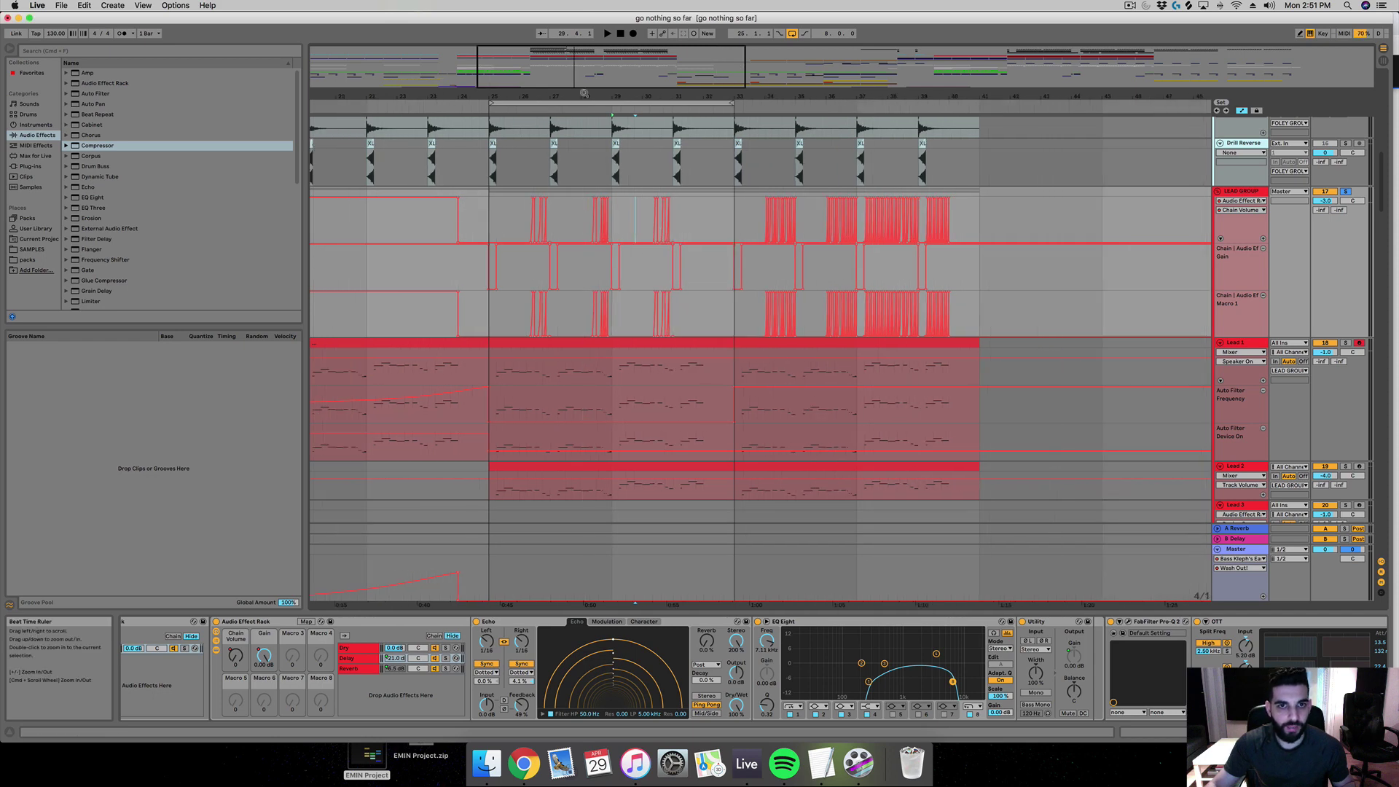
{"action": "right_click", "coordinate": [703, 333]}
{"action": "key", "text": "Escape"}
{"action": "scroll", "coordinate": [510, 365], "scroll_direction": "left", "scroll_amount": 3}
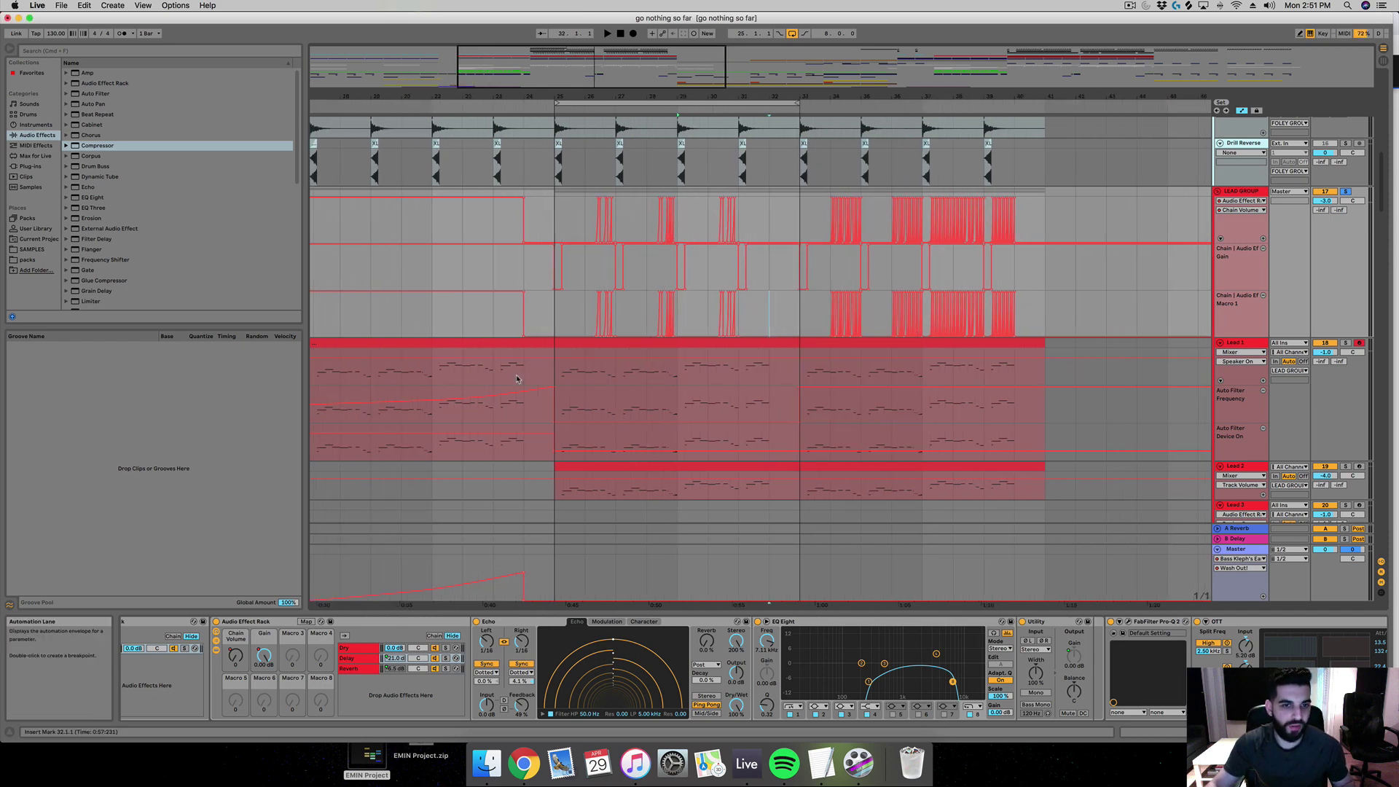
Step: Override the lead group rack's Gain macro at 0 dB and select the Macro 1 automation from 25.1.1 to 33.1.1
{"action": "left_click", "coordinate": [501, 376]}
{"action": "left_click", "coordinate": [524, 280]}
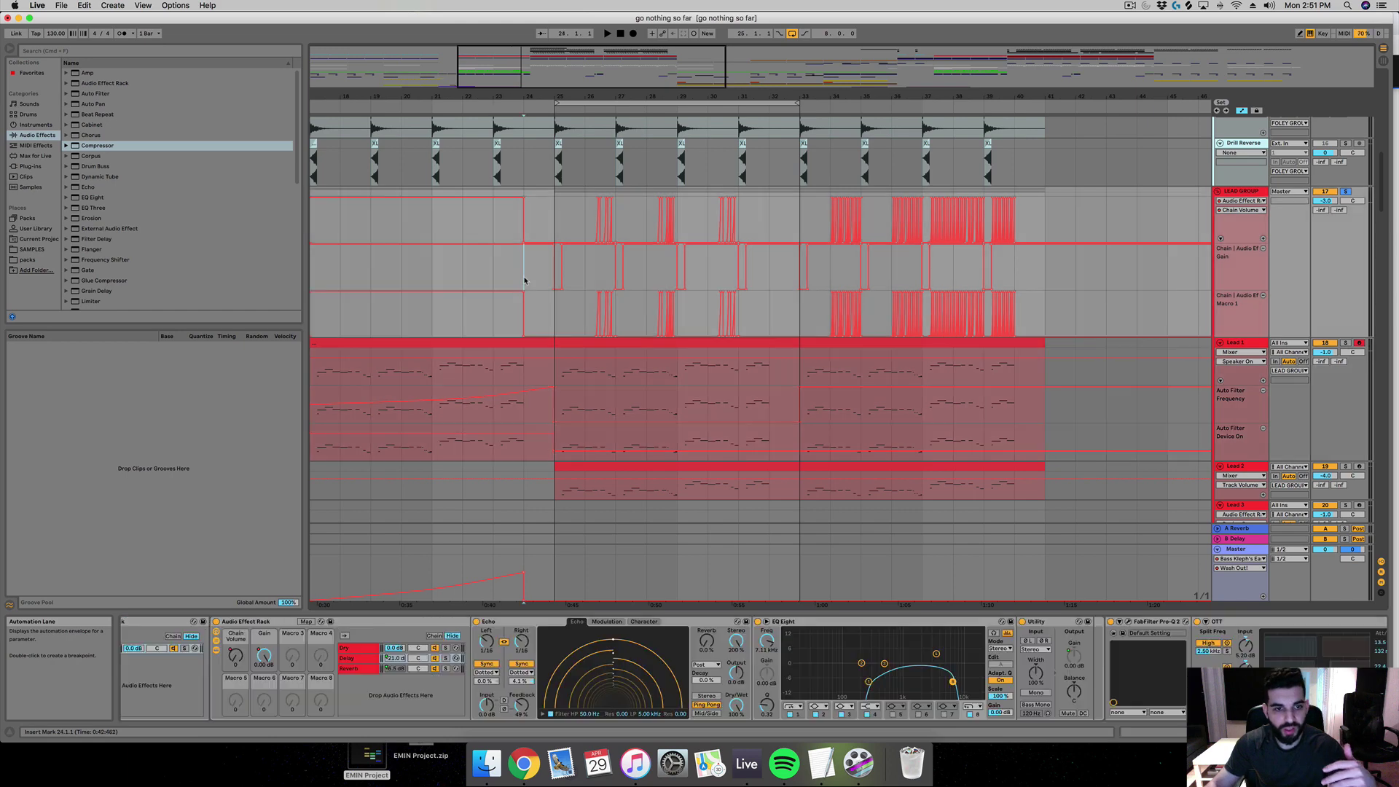
{"action": "scroll", "coordinate": [553, 670], "scroll_direction": "left", "scroll_amount": 4}
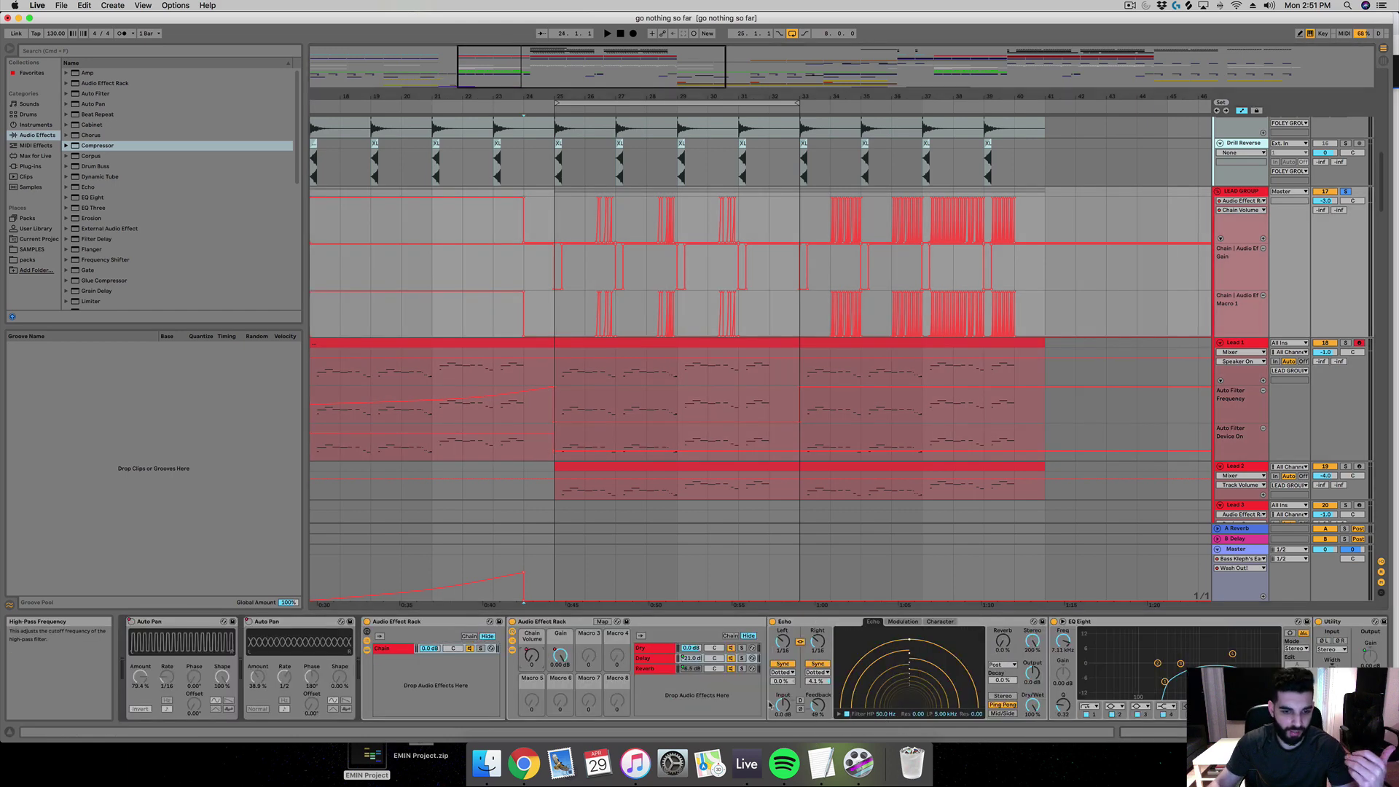
{"action": "left_click", "coordinate": [560, 655]}
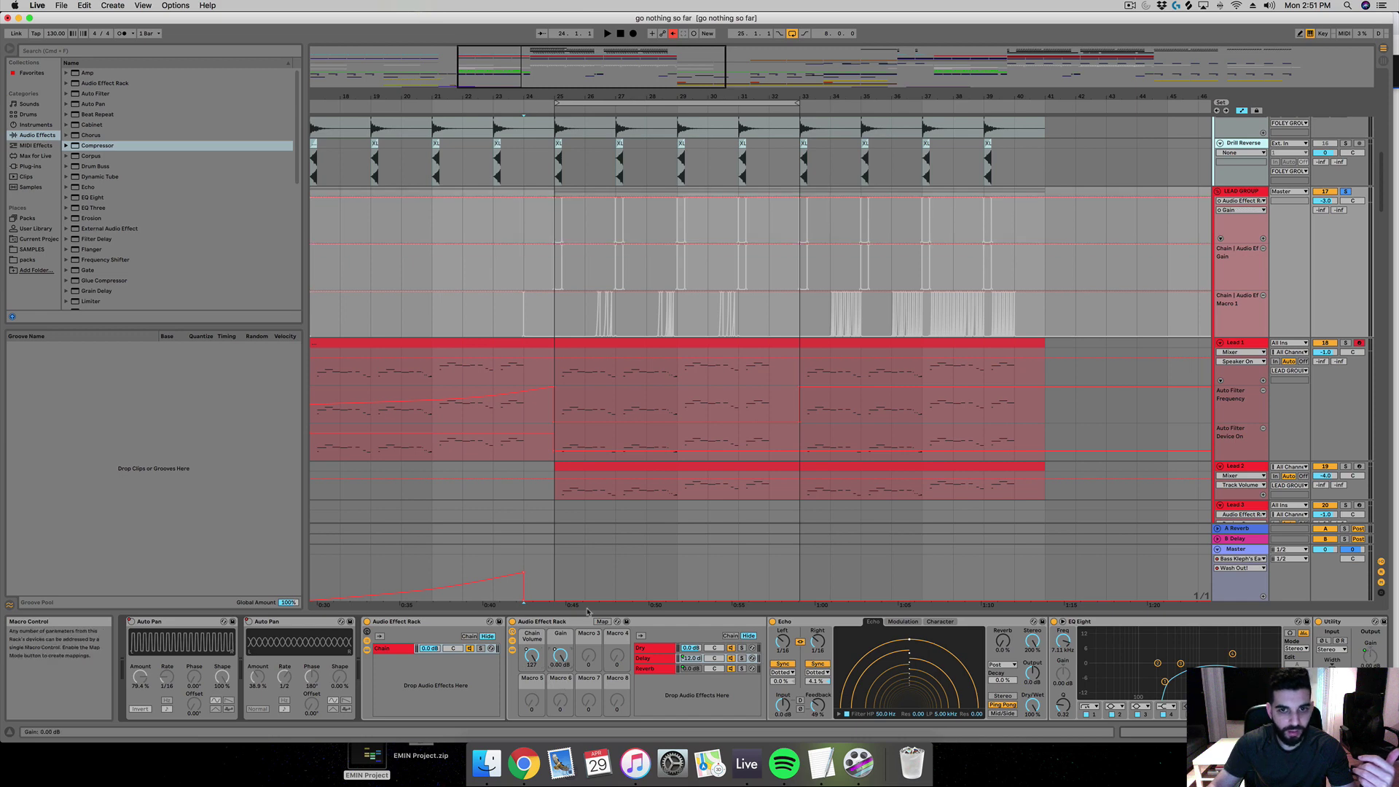
{"action": "left_click_drag", "start_coordinate": [801, 321], "coordinate": [552, 322]}
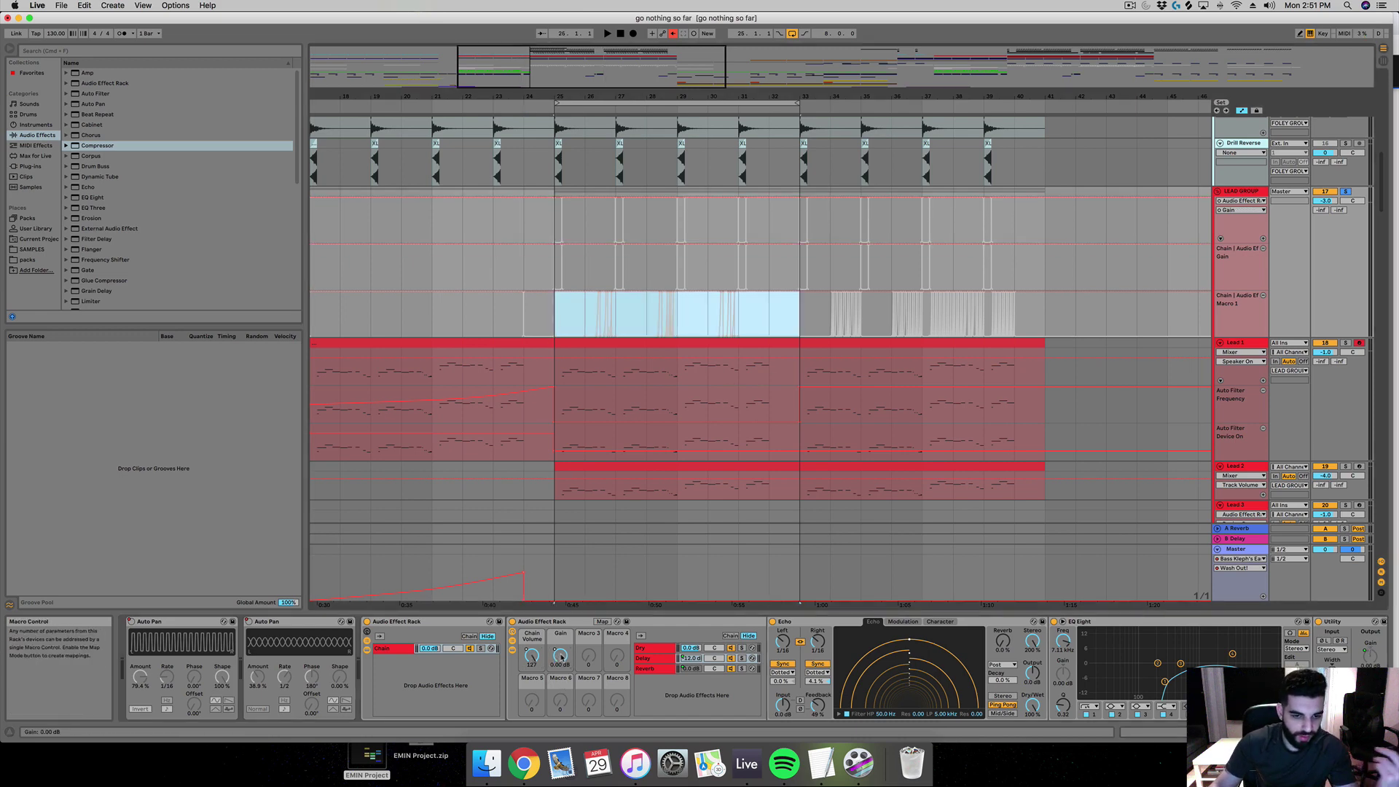
Step: Lower the lead group rack's Gain macro to -6 dB and show the Reverb chain's devices
{"action": "left_click", "coordinate": [532, 656]}
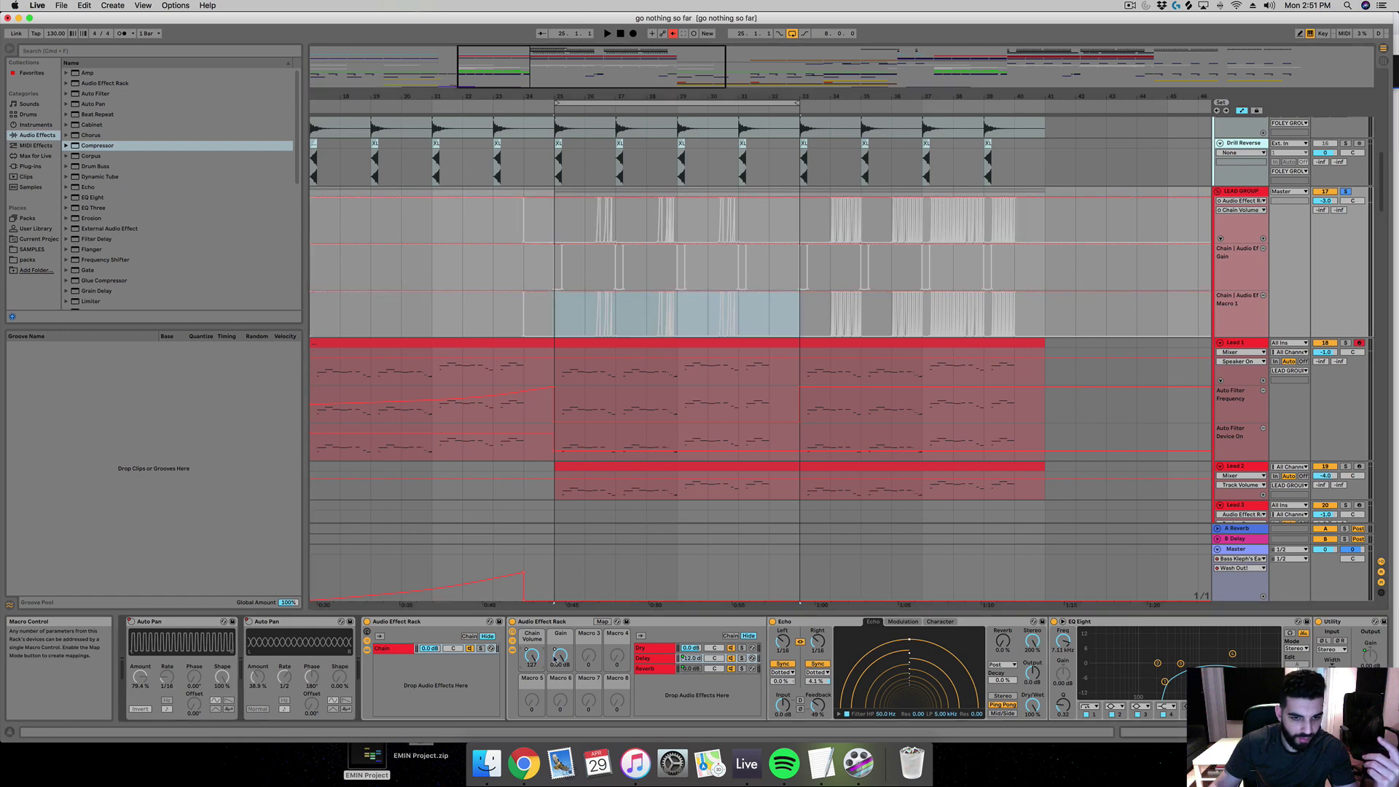
{"action": "left_click_drag", "start_coordinate": [556, 656], "coordinate": [558, 659]}
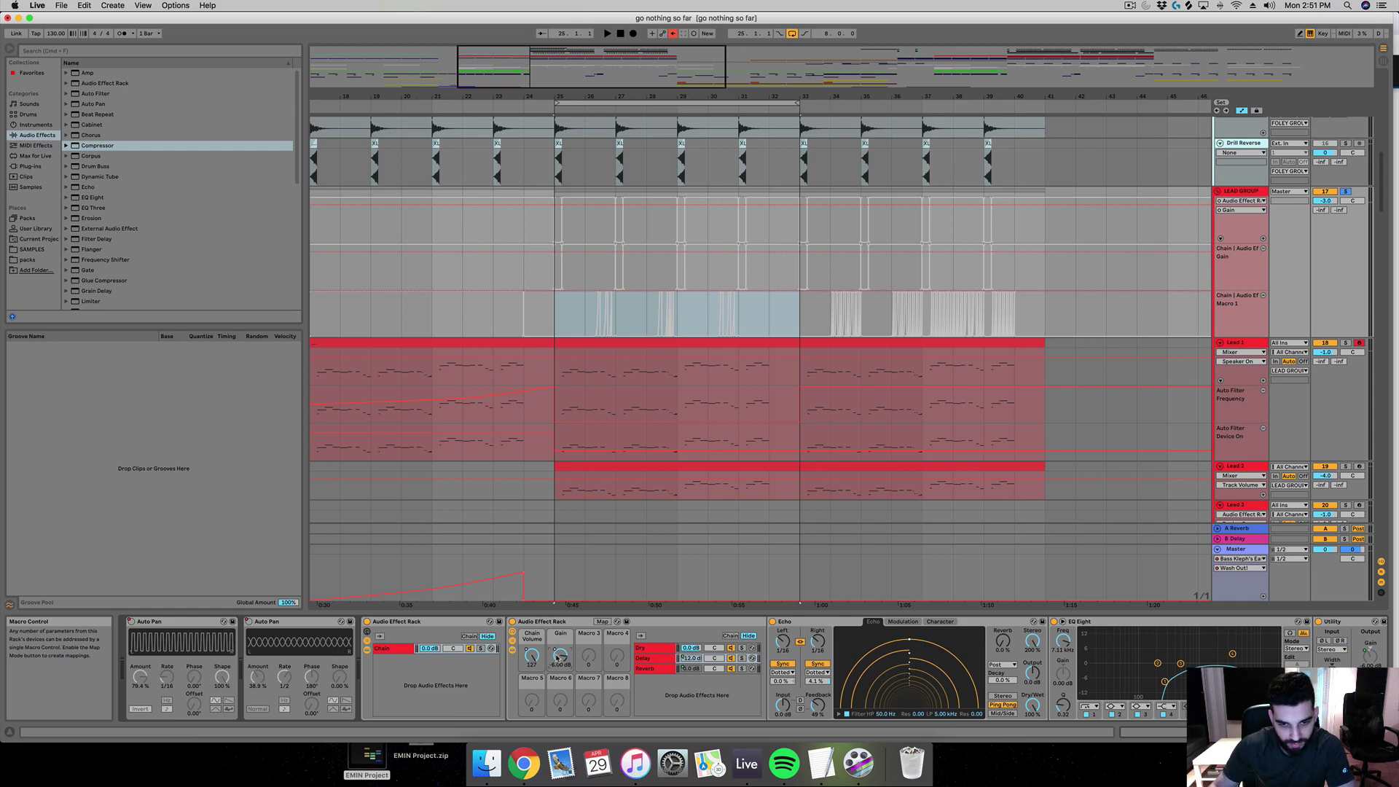
{"action": "left_click", "coordinate": [652, 670]}
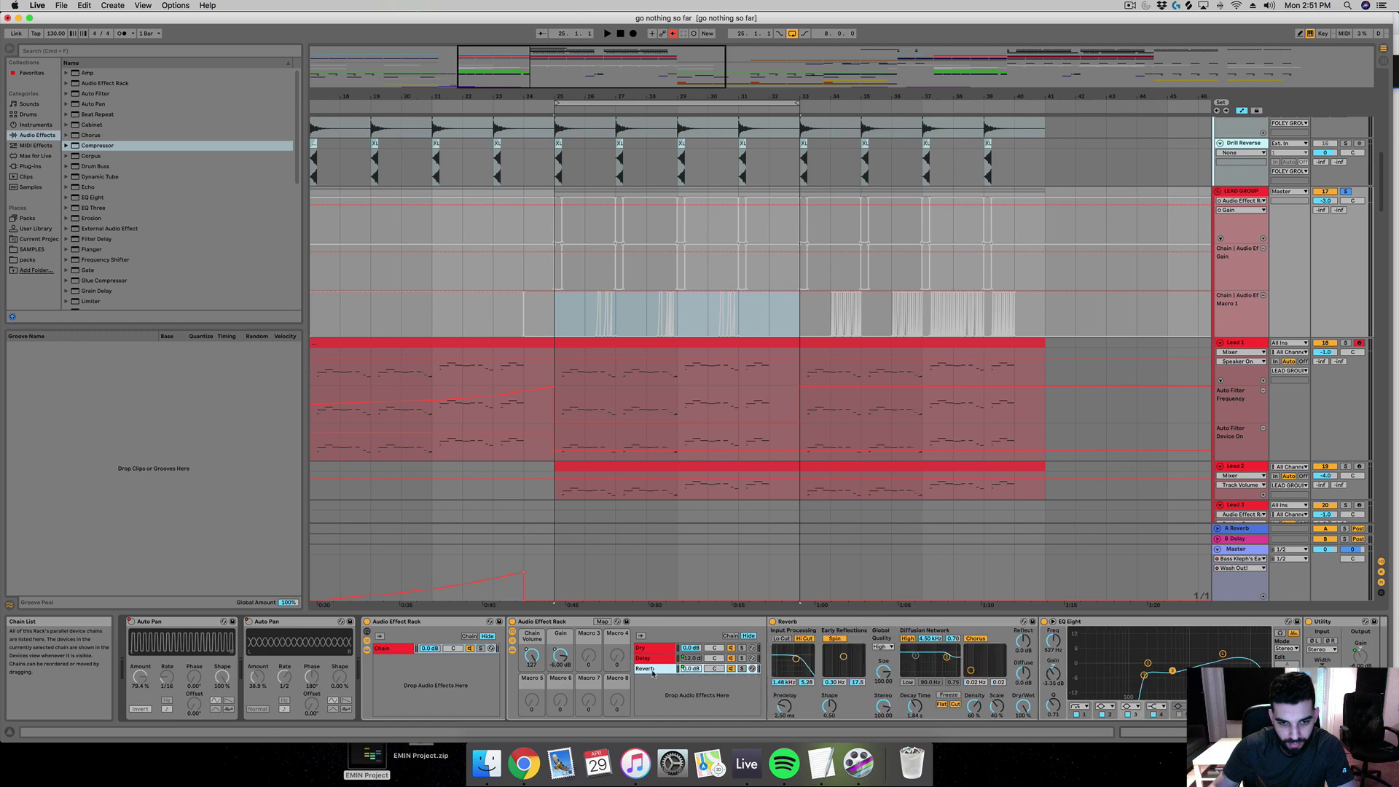
{"action": "scroll", "coordinate": [729, 667], "scroll_direction": "right", "scroll_amount": 5}
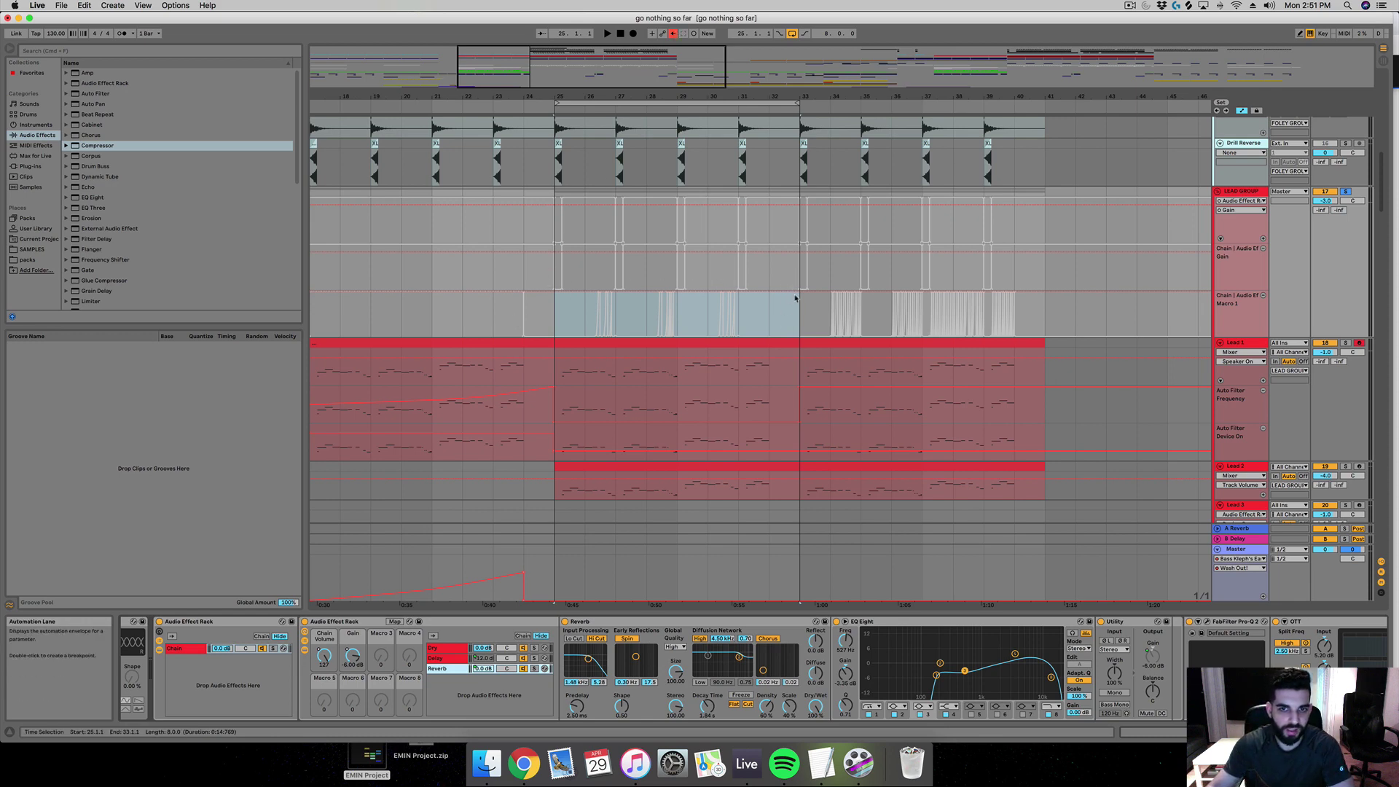
Step: Unsolo the lead group, play the full mix from 23.1.1, and re-enable the overridden automation during playback
{"action": "left_click", "coordinate": [500, 311]}
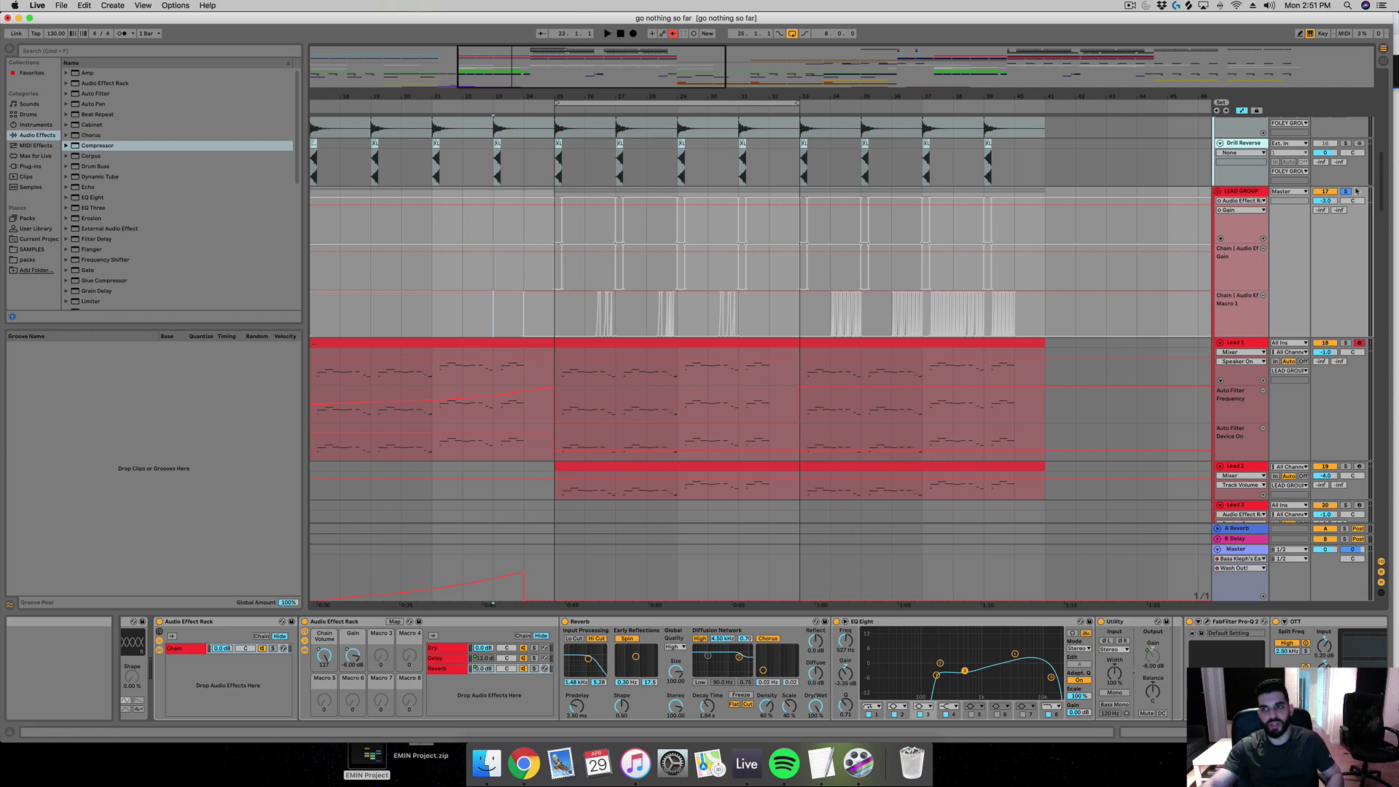
{"action": "key", "text": "space"}
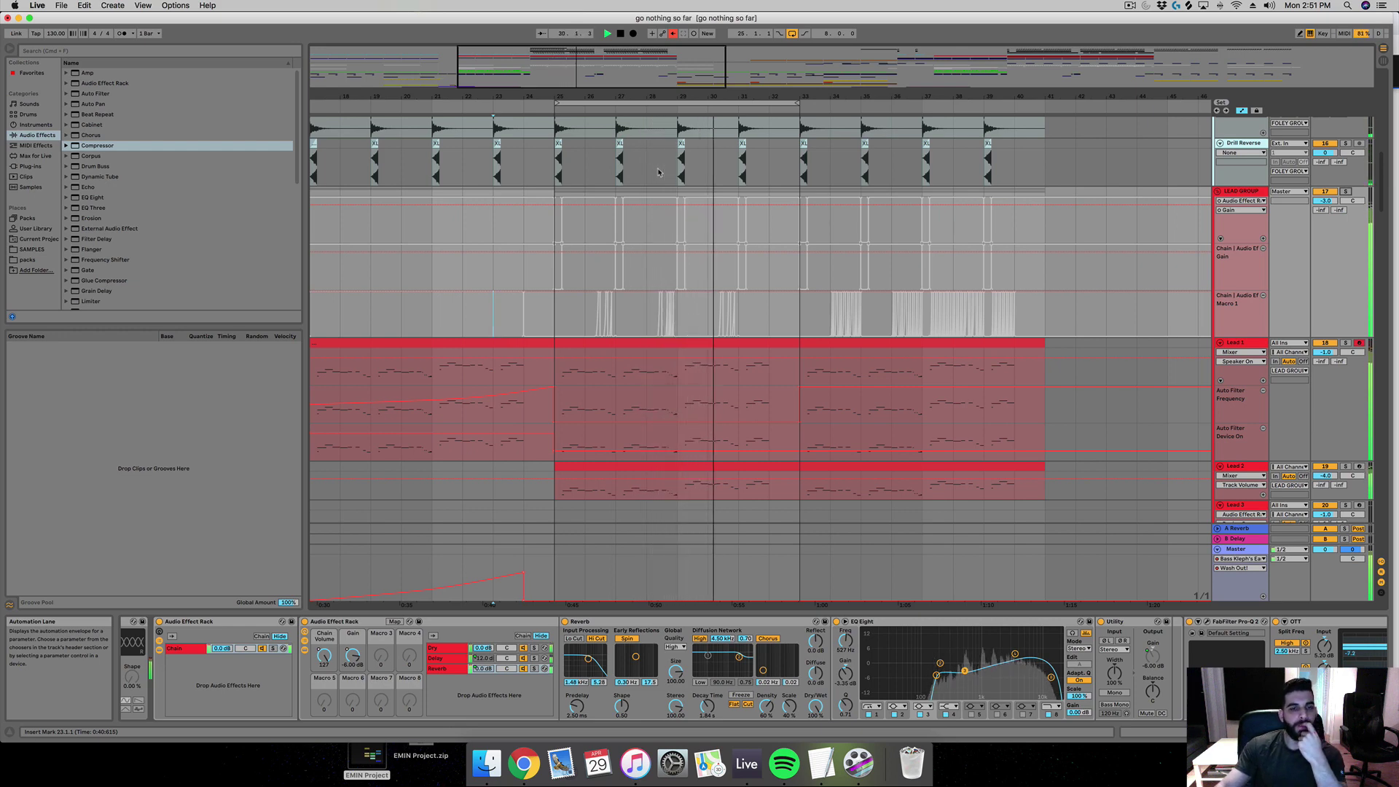
{"action": "left_click", "coordinate": [674, 34]}
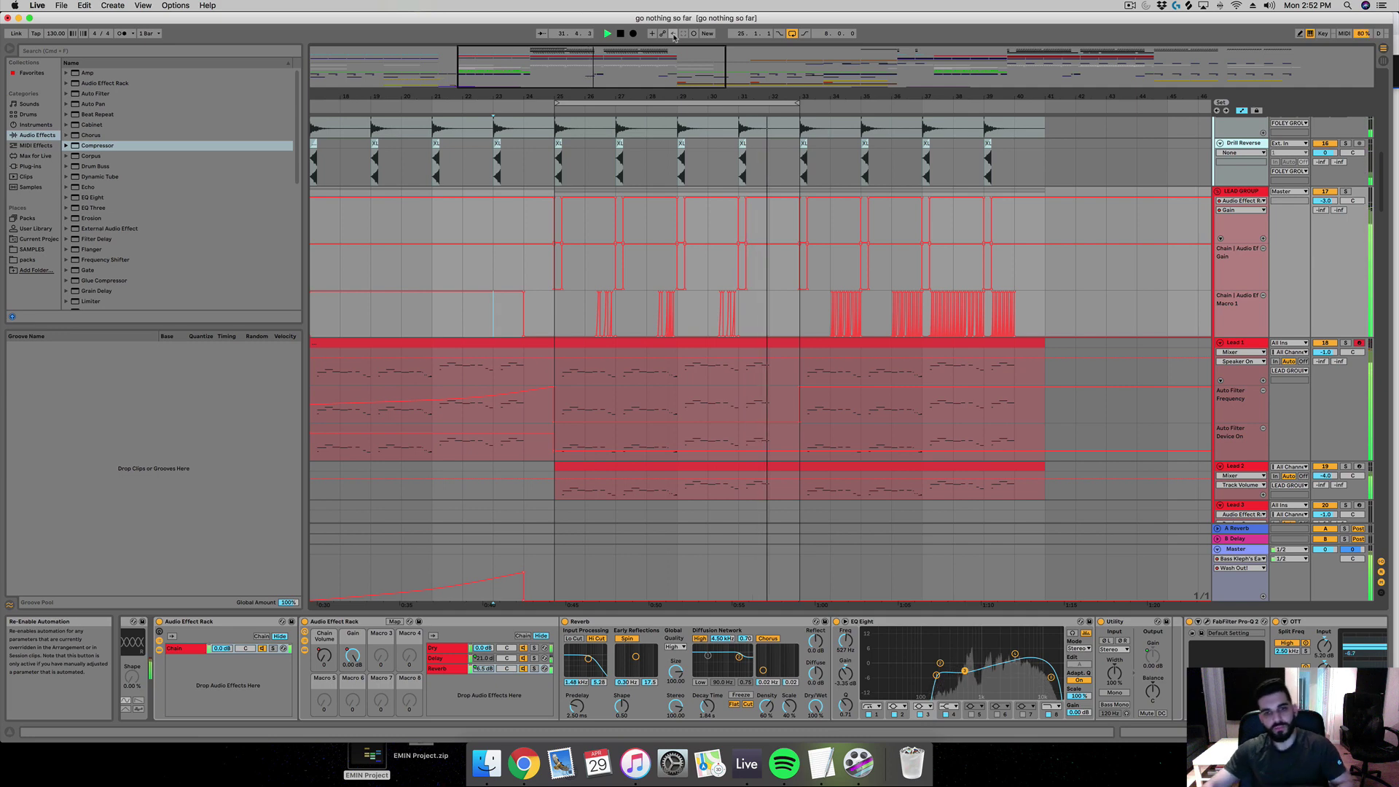
Step: Stop playback and place the insert marker at 27.1.1 in the lead group's Macro 1 automation
{"action": "key", "text": "space"}
{"action": "scroll", "coordinate": [589, 63], "scroll_direction": "up", "scroll_amount": 3}
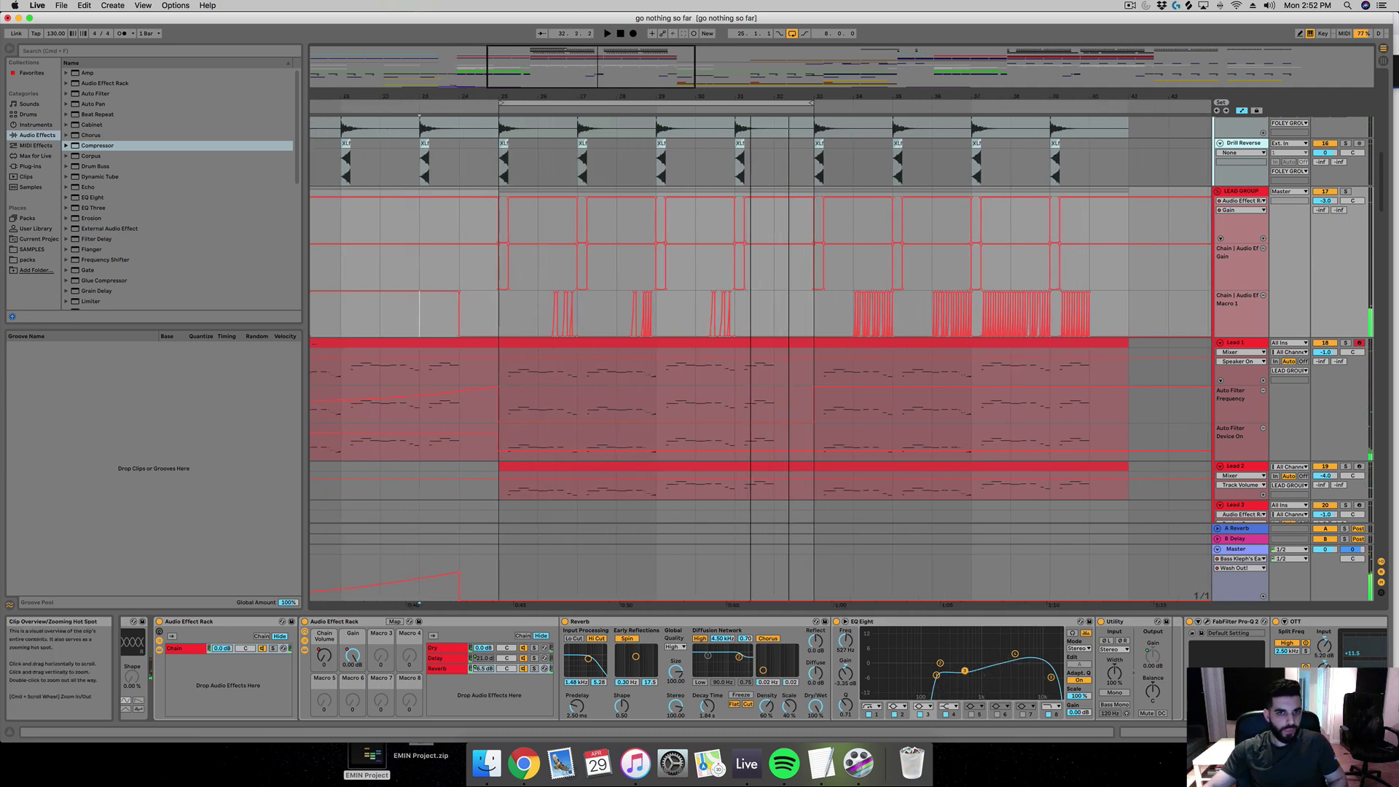
{"action": "scroll", "coordinate": [589, 63], "scroll_direction": "up", "scroll_amount": 2}
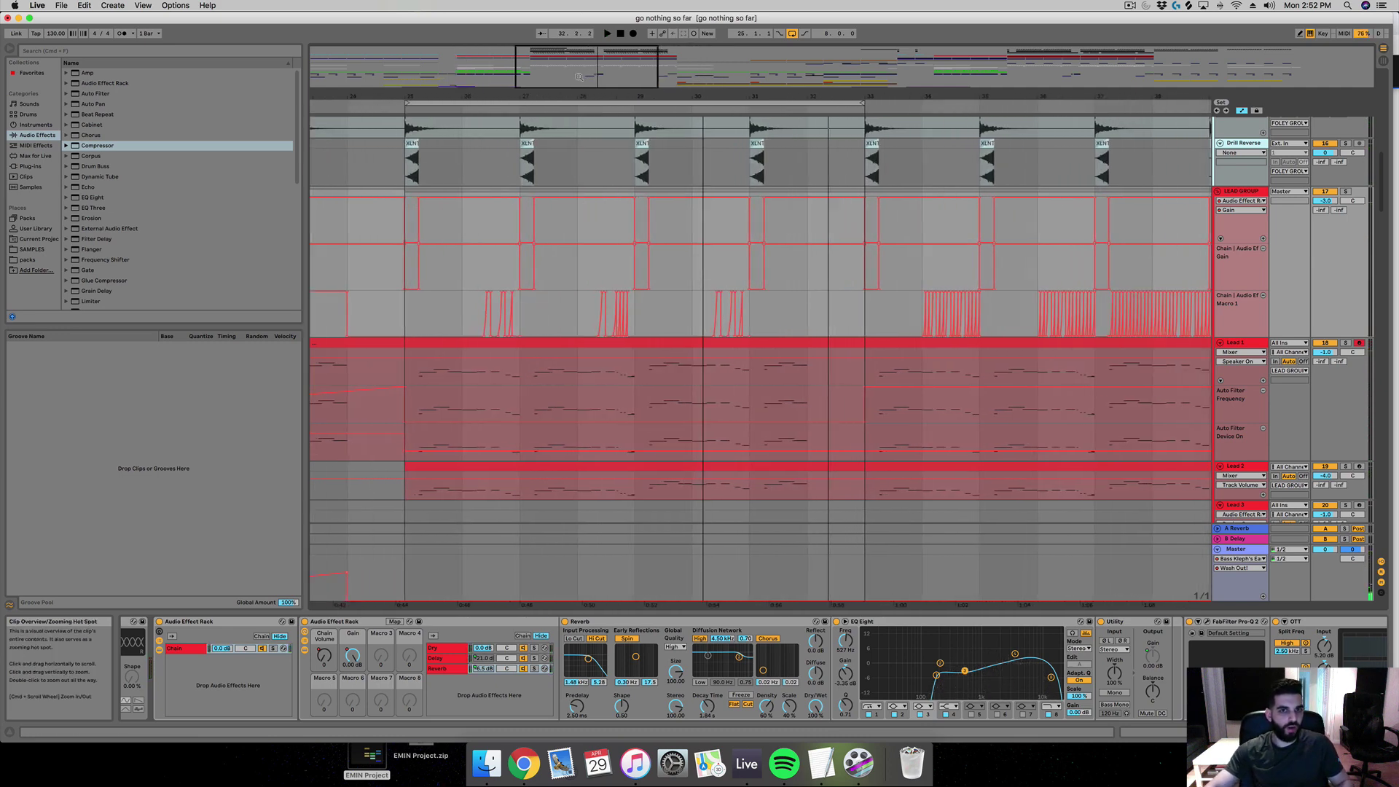
{"action": "left_click", "coordinate": [522, 308]}
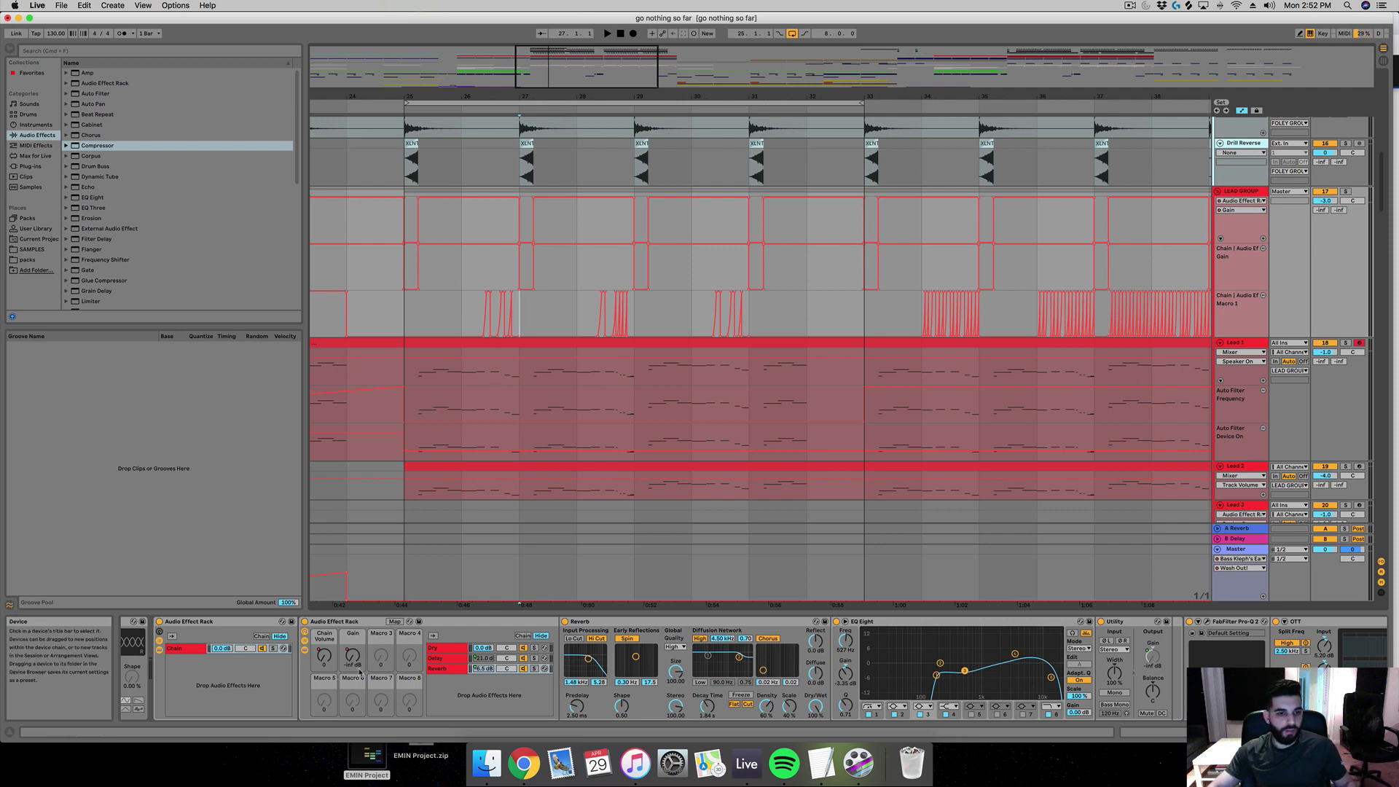
Step: Compare the devices of the lead group rack's Delay and Reverb chains, ending on the Delay chain
{"action": "left_click", "coordinate": [446, 659]}
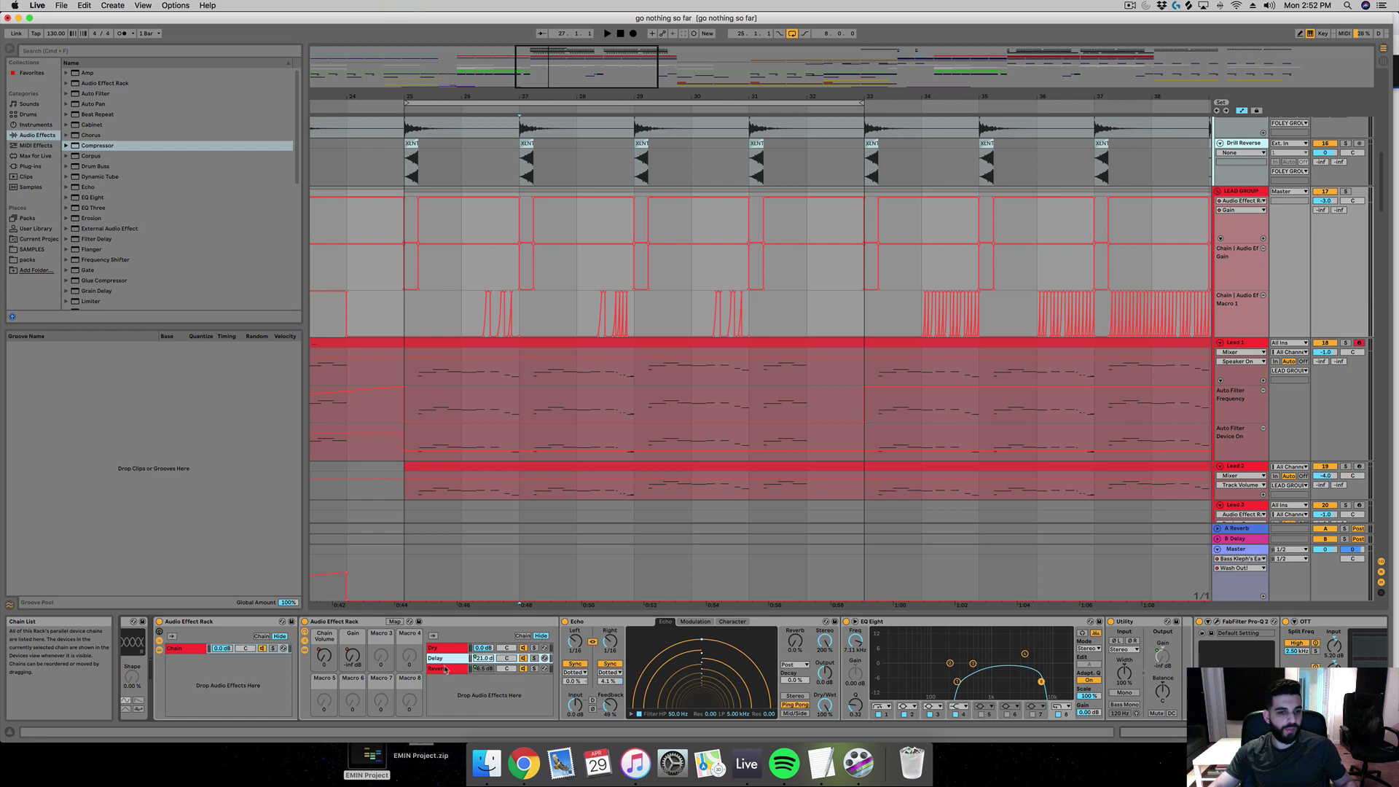
{"action": "left_click", "coordinate": [446, 669]}
{"action": "left_click", "coordinate": [449, 661]}
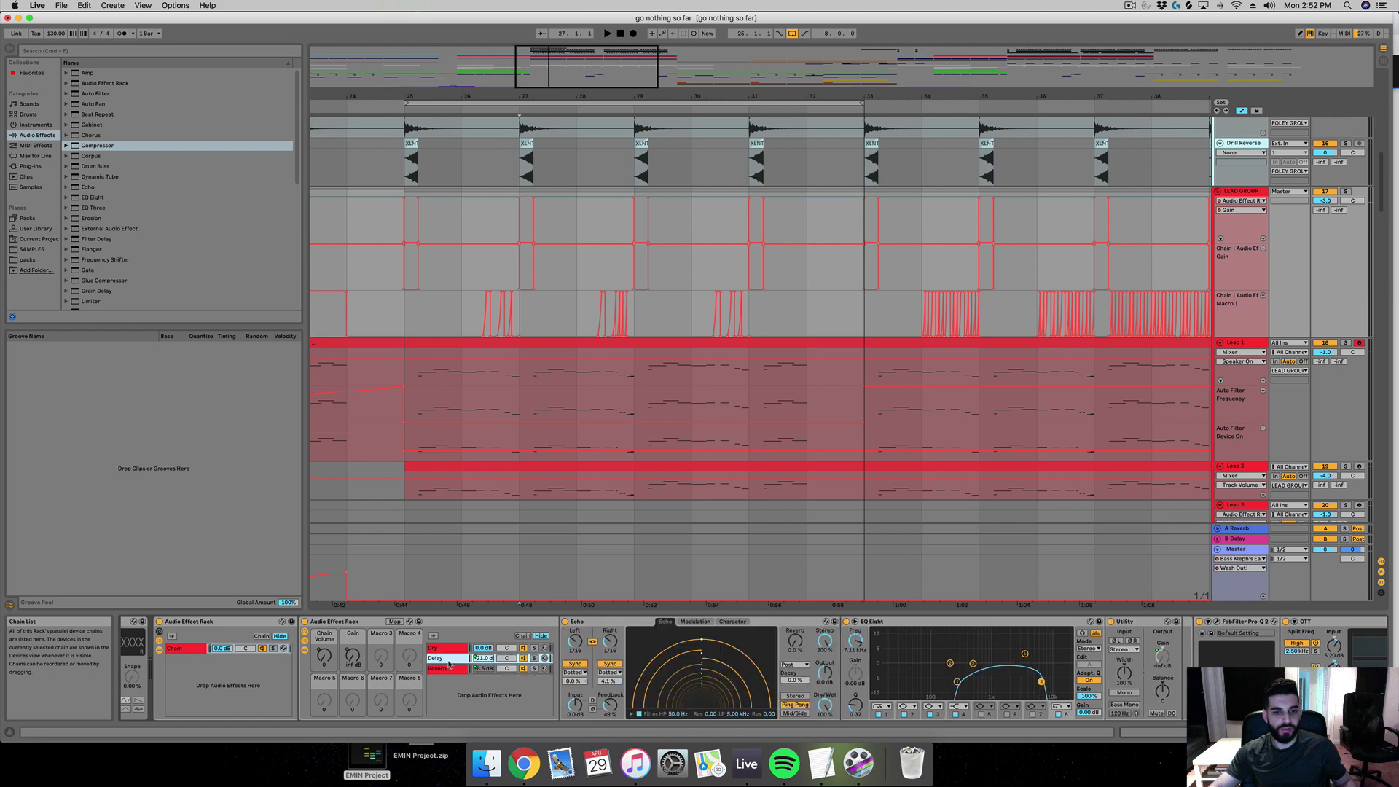
{"action": "left_click", "coordinate": [449, 667]}
{"action": "left_click", "coordinate": [451, 658]}
Step: Play the lead group from 33.1.1 in solo and in the full mix, and stop playback
{"action": "scroll", "coordinate": [553, 58], "scroll_direction": "down", "scroll_amount": 3}
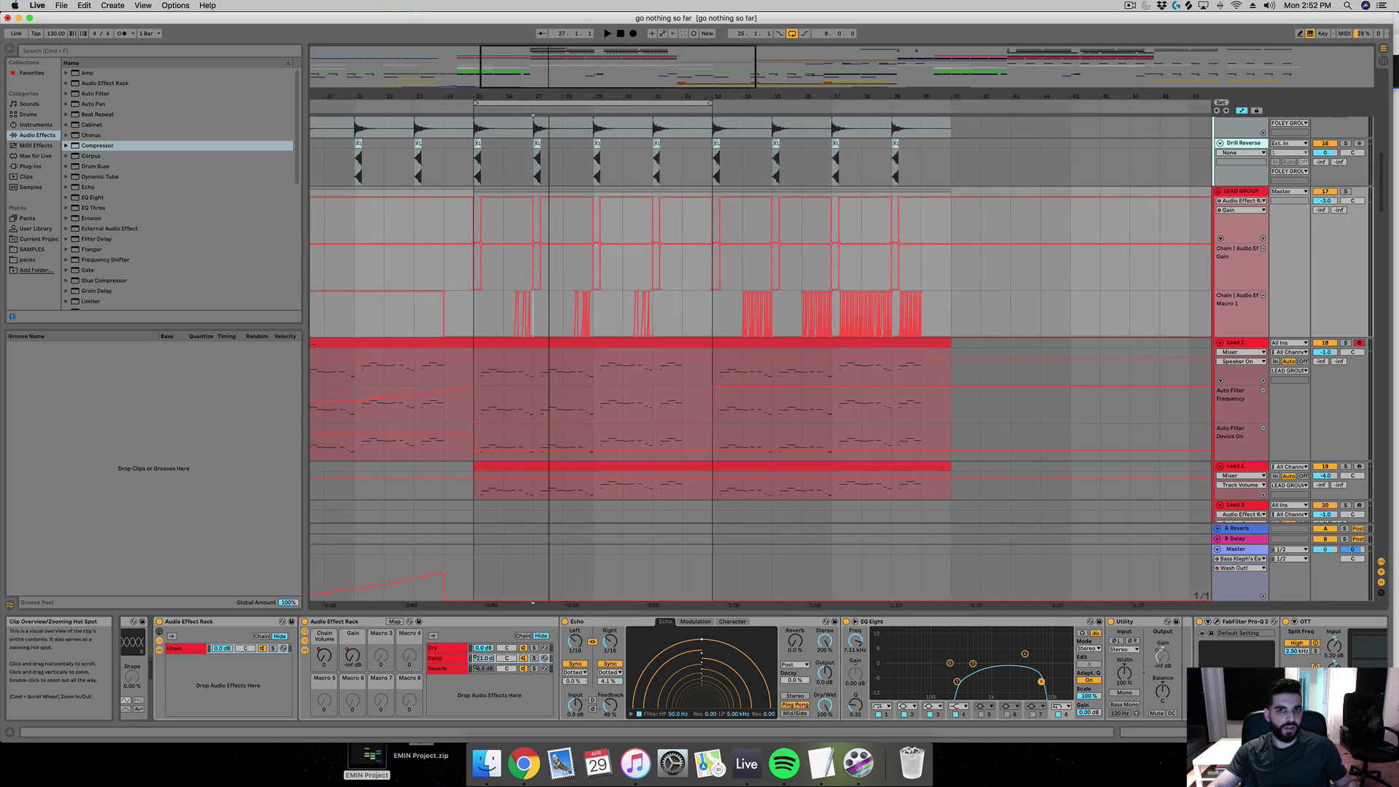
{"action": "scroll", "coordinate": [552, 59], "scroll_direction": "down", "scroll_amount": 3}
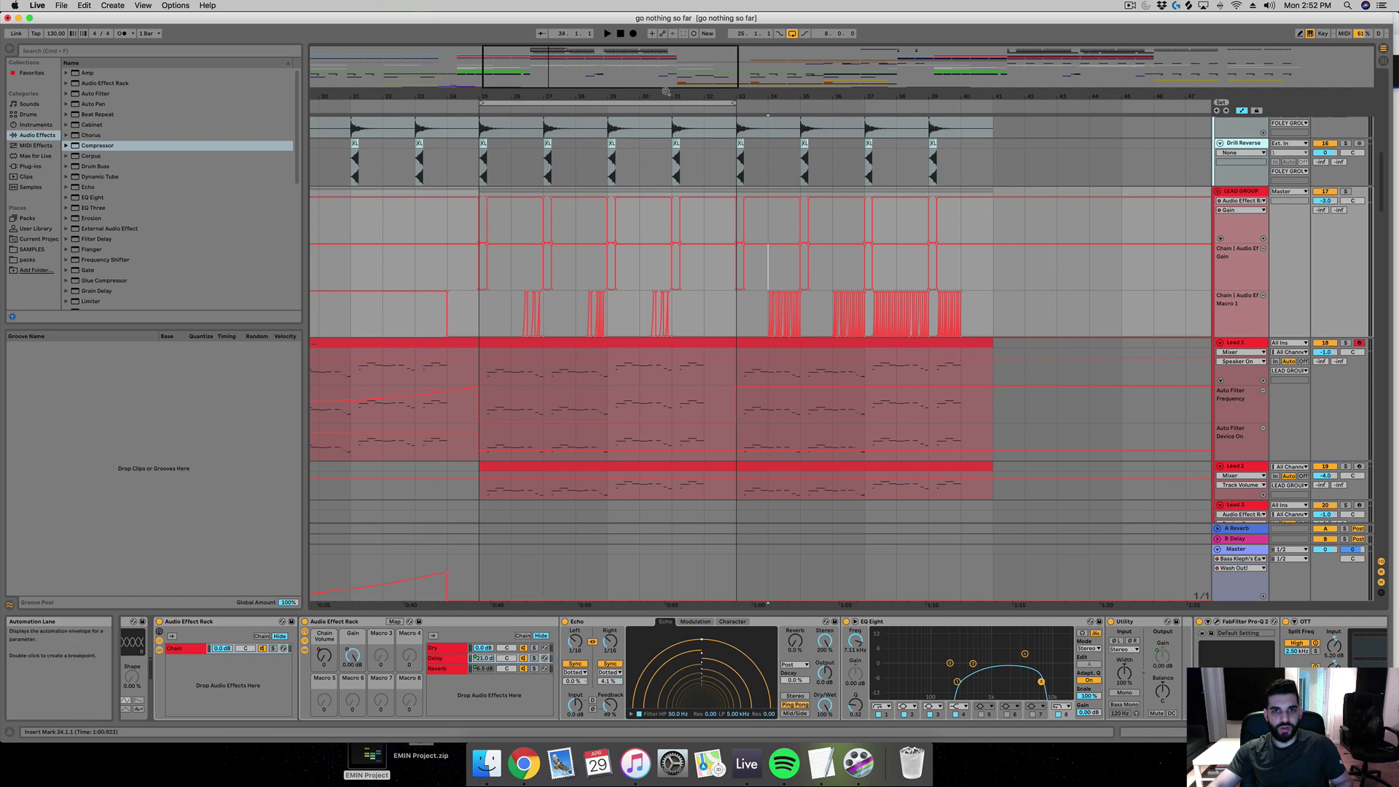
{"action": "left_click_drag", "start_coordinate": [619, 69], "coordinate": [650, 220]}
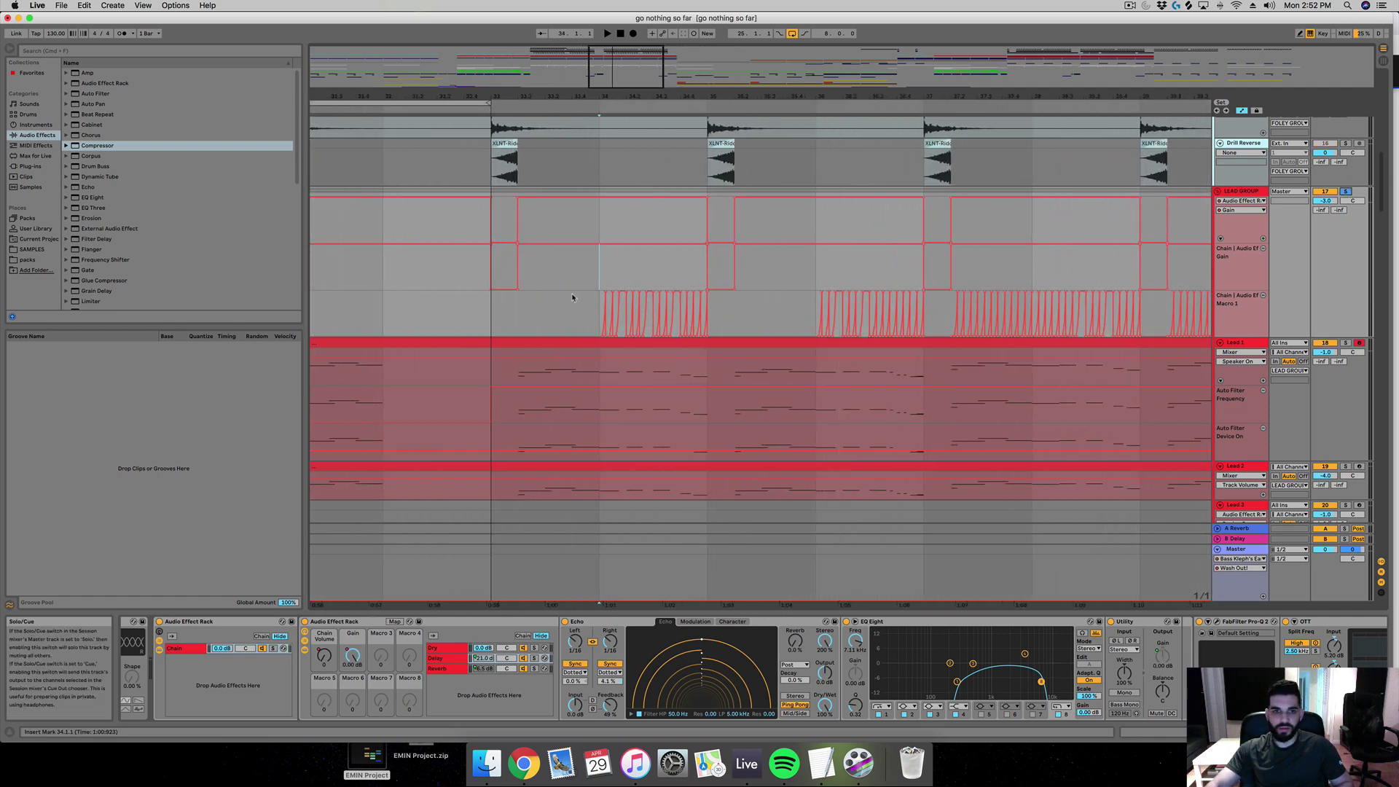
{"action": "left_click", "coordinate": [571, 306]}
{"action": "key", "text": "space"}
{"action": "scroll", "coordinate": [572, 309], "scroll_direction": "down", "scroll_amount": 1}
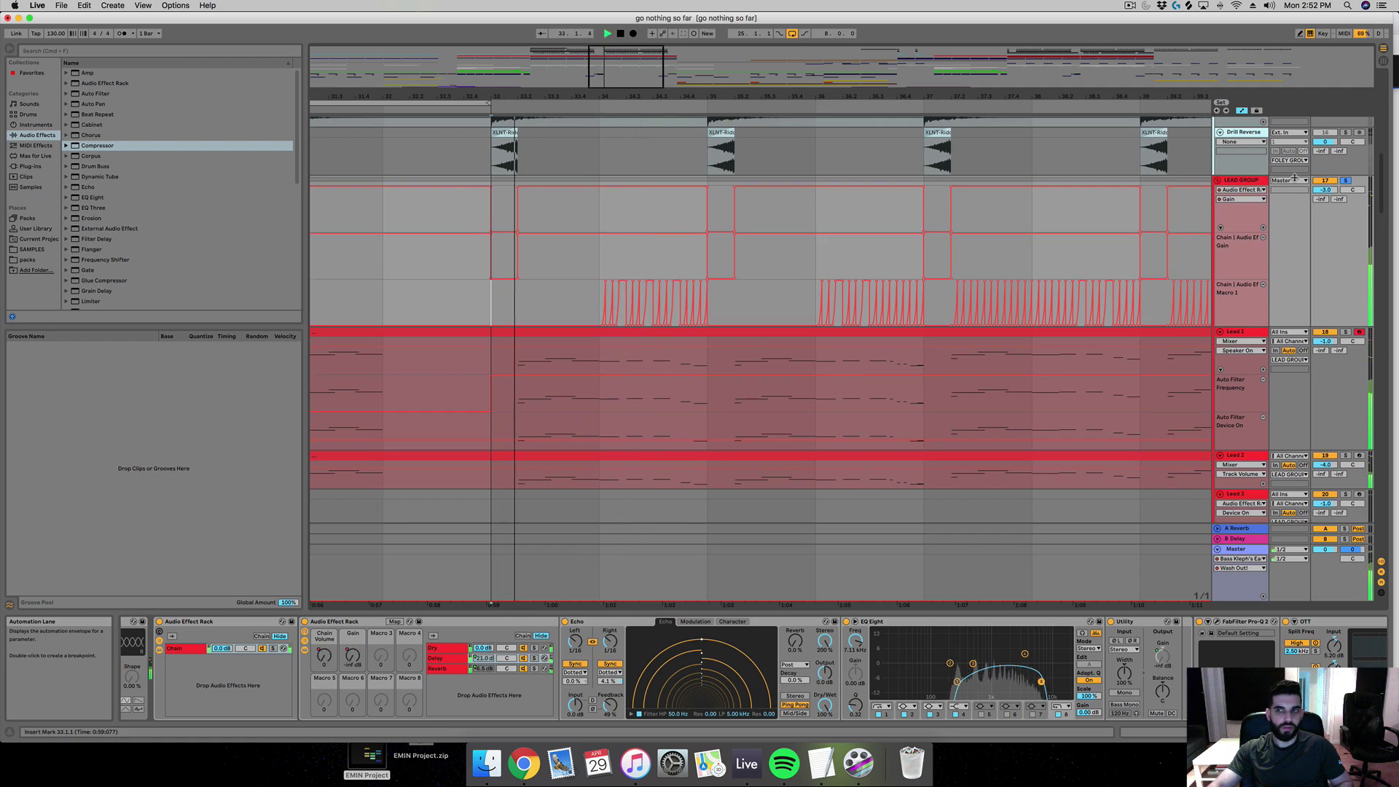
{"action": "left_click_drag", "start_coordinate": [663, 97], "coordinate": [657, 82]}
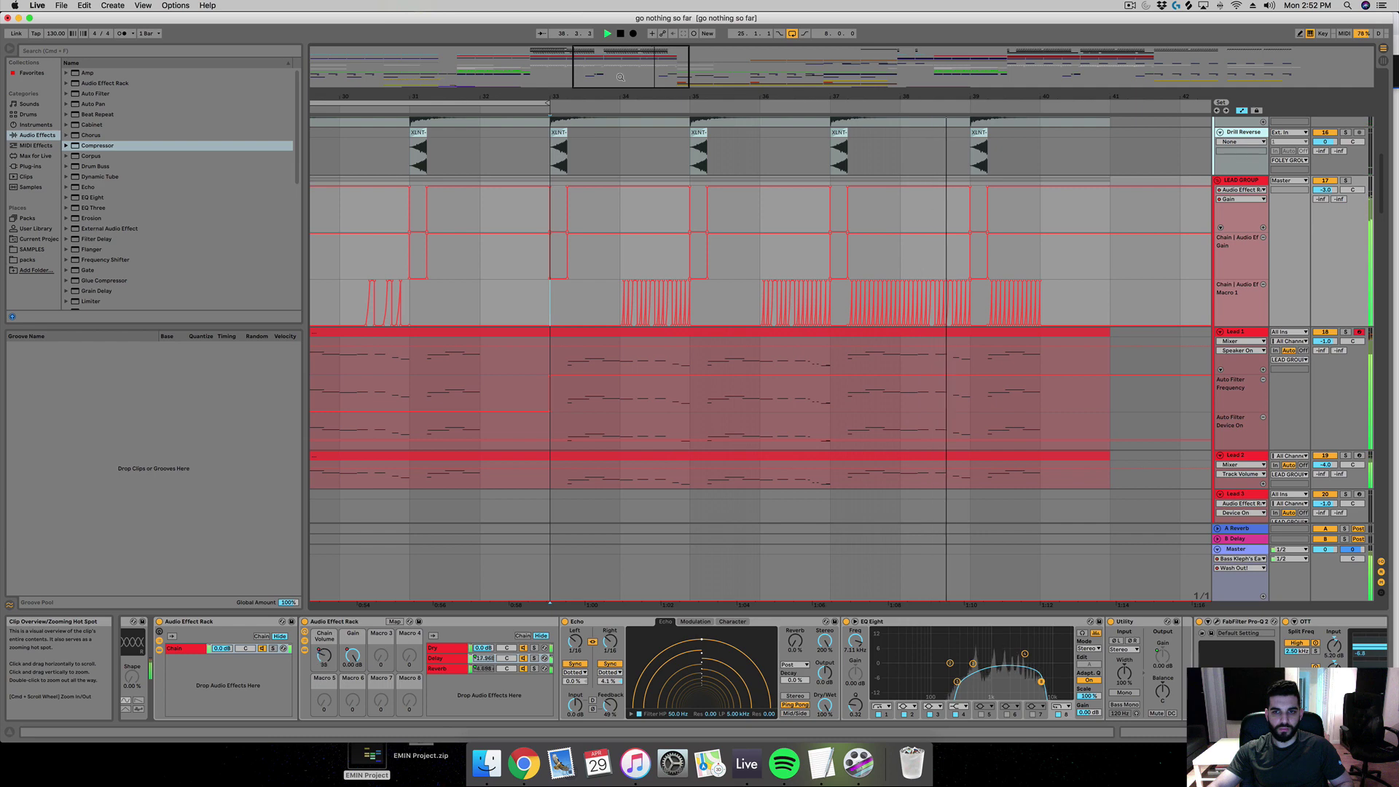
{"action": "key", "text": "space"}
Step: Examine the Auto Pan devices at the start of the lead group's chain and show the first one's Invert automation
{"action": "left_click_drag", "start_coordinate": [625, 95], "coordinate": [279, 612]}
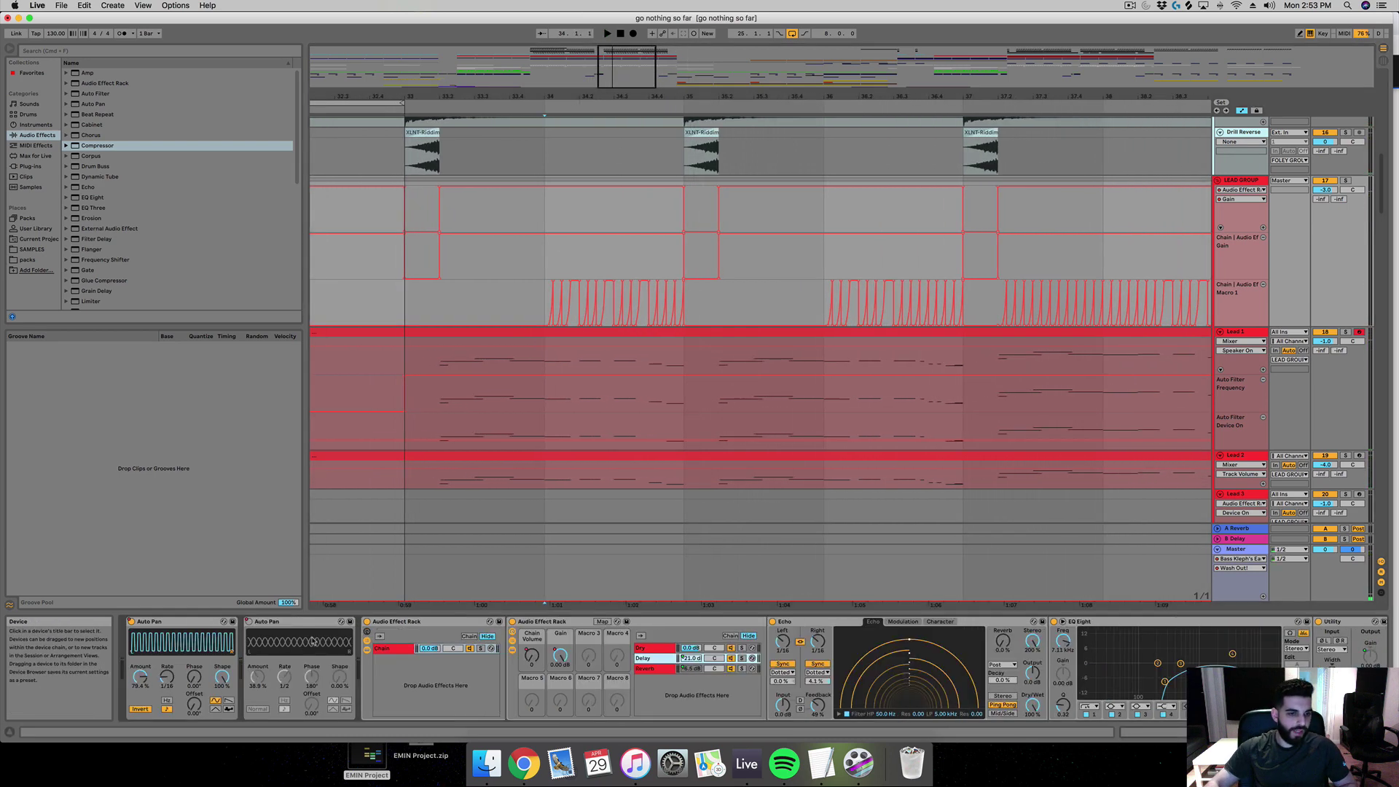
{"action": "scroll", "coordinate": [182, 670], "scroll_direction": "left", "scroll_amount": 5}
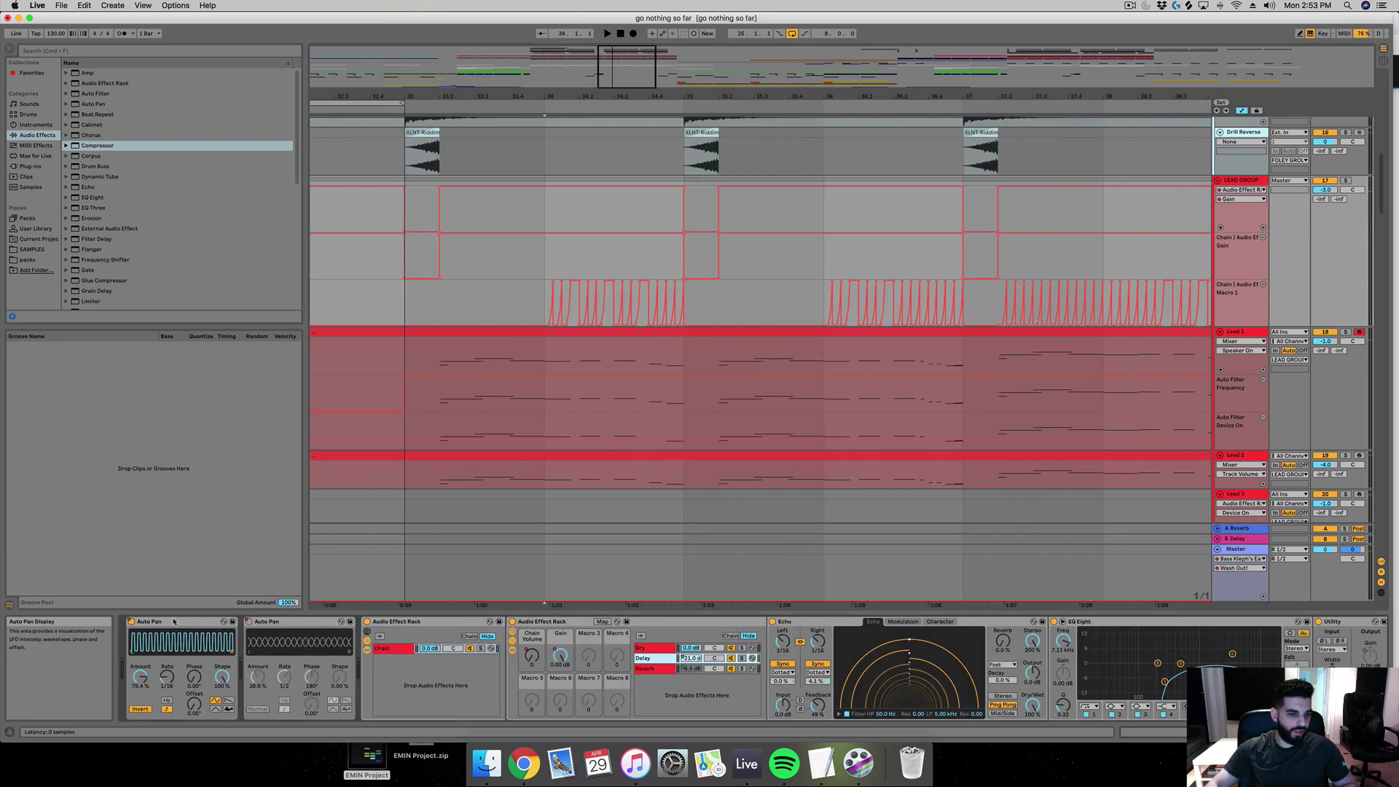
{"action": "left_click", "coordinate": [140, 709]}
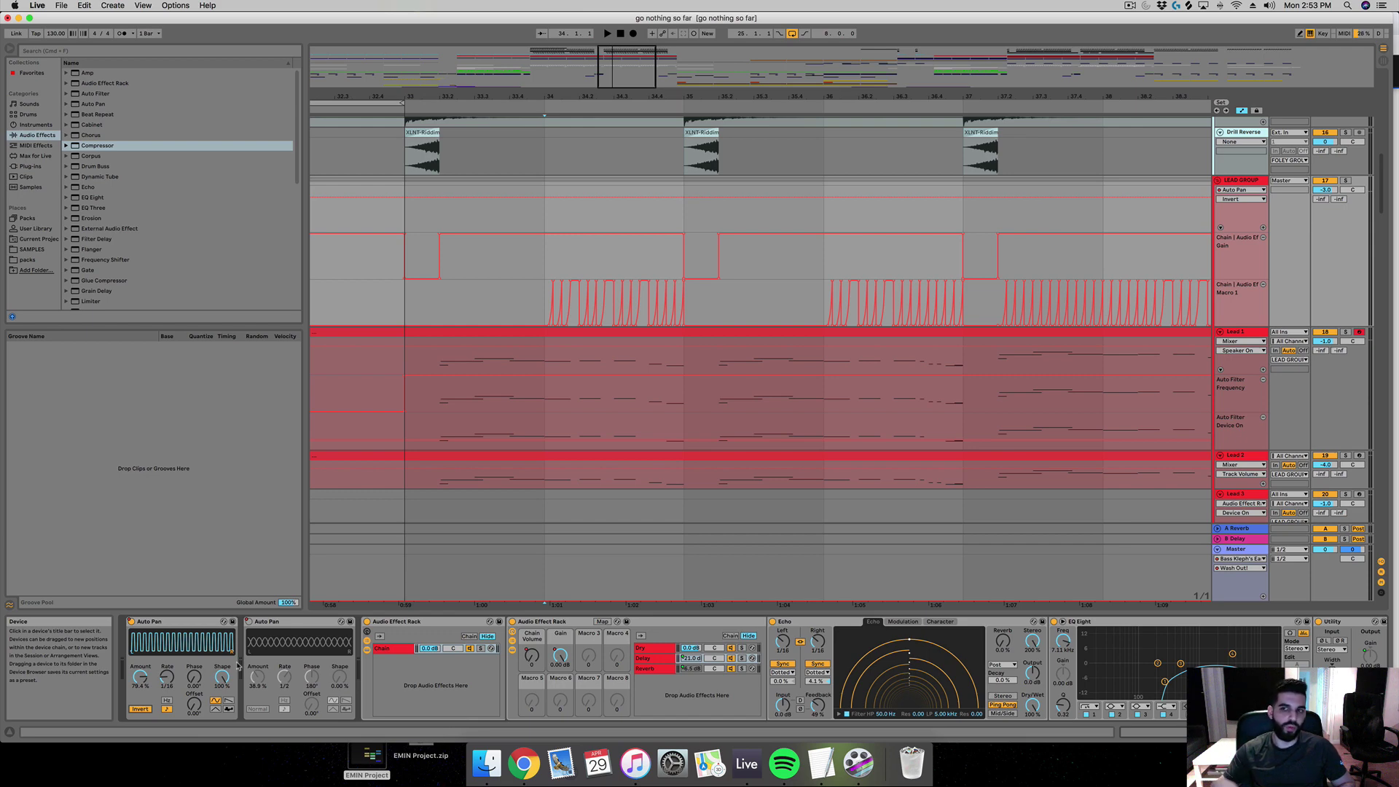
Step: Try a Shape of 0% and Normal phase on the first Auto Pan while playing the lead group from 34.1.1
{"action": "left_click_drag", "start_coordinate": [222, 677], "coordinate": [222, 717]}
{"action": "key", "text": "space"}
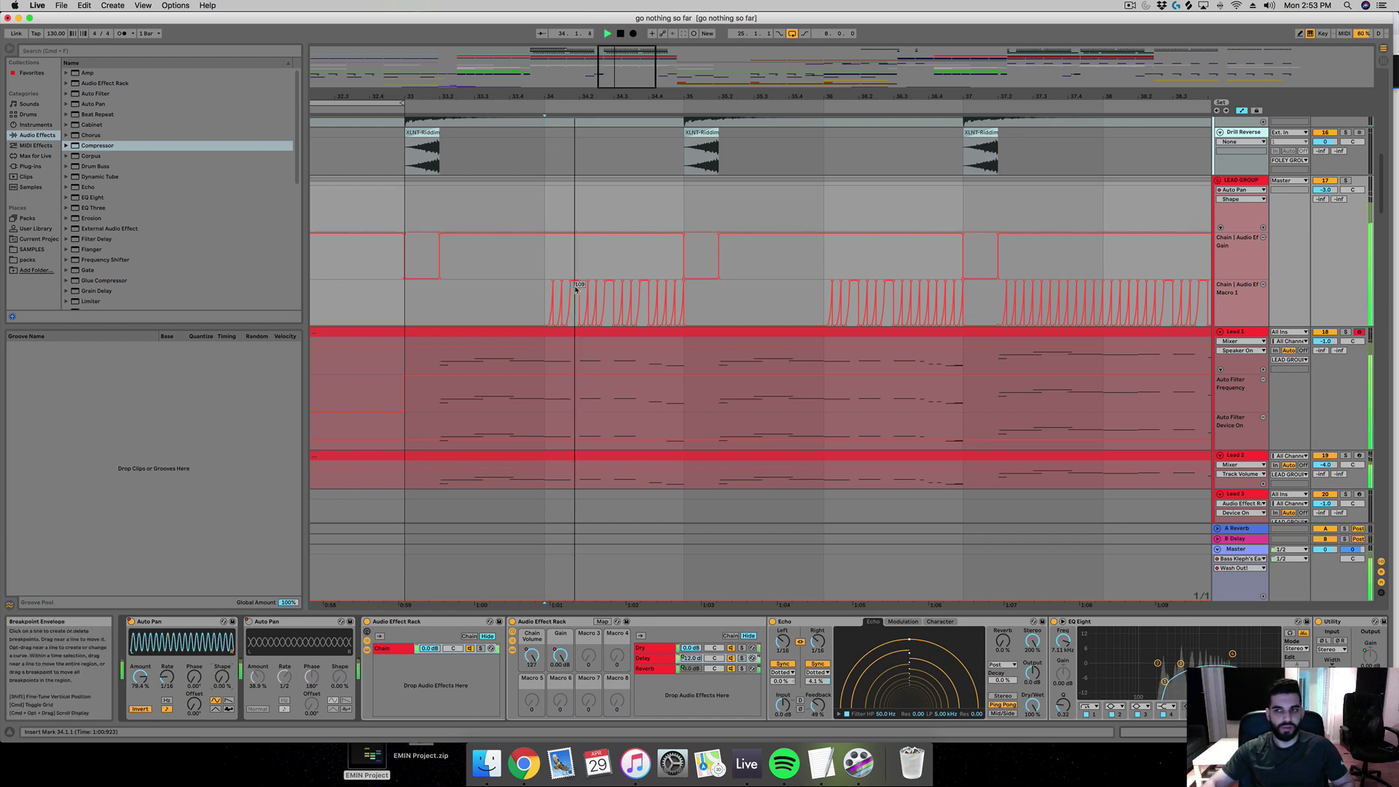
{"action": "left_click", "coordinate": [140, 709]}
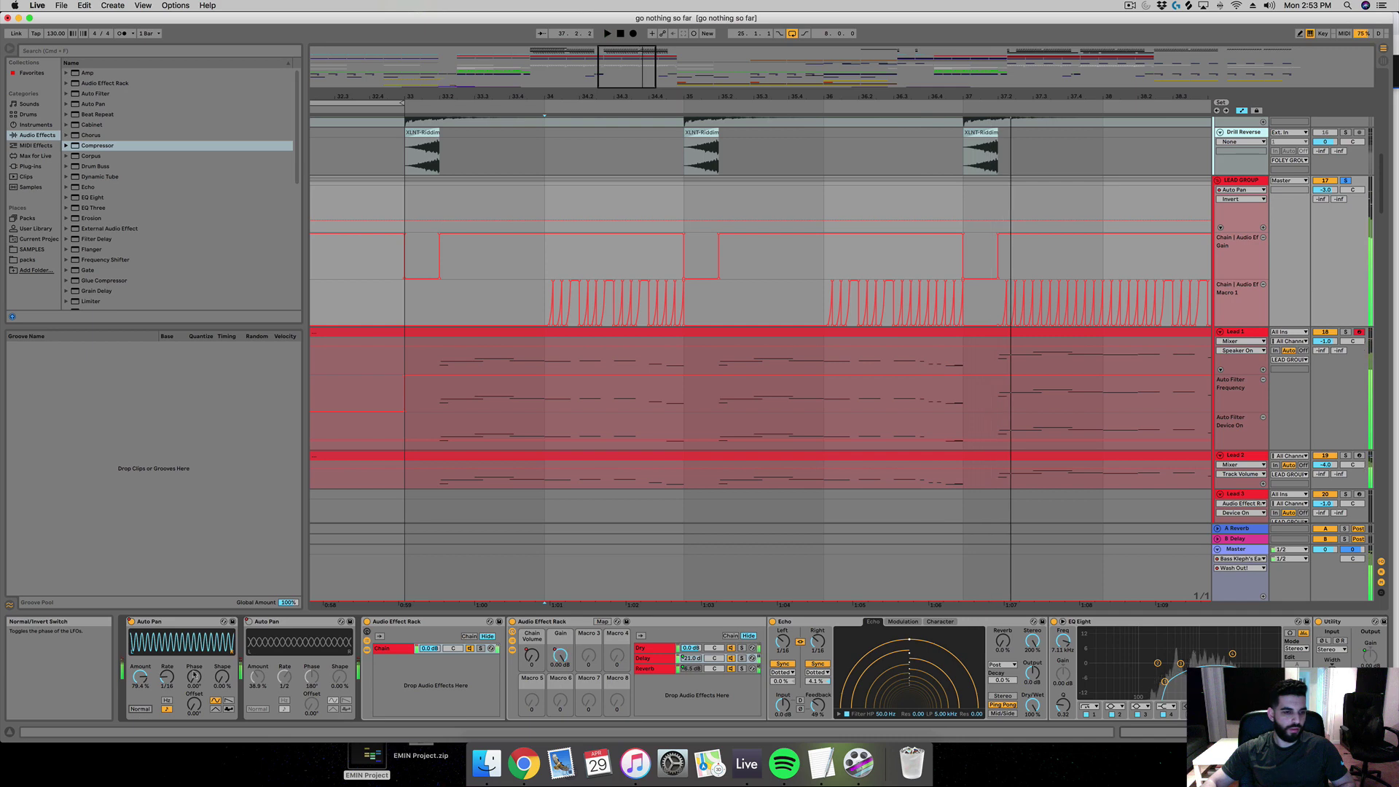
{"action": "left_click", "coordinate": [554, 399]}
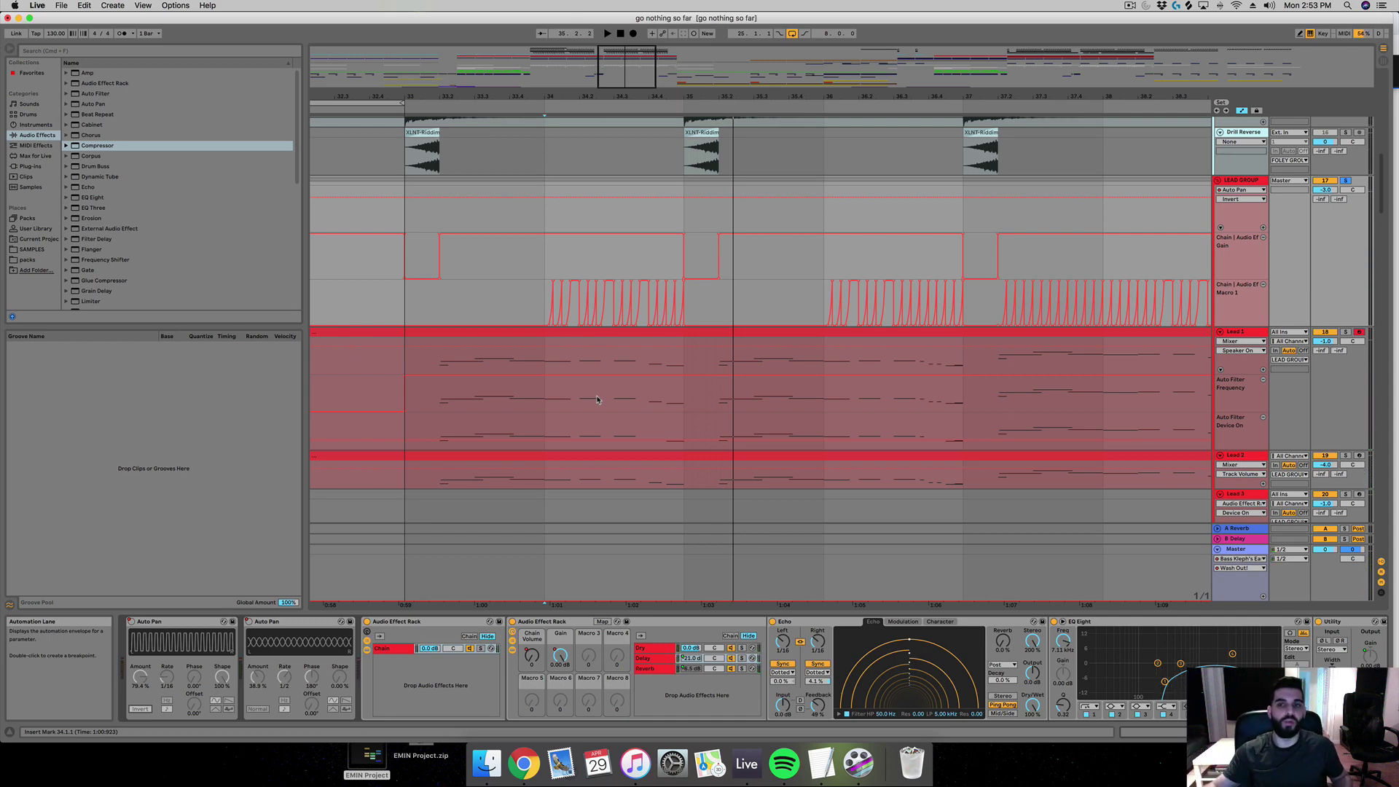
Step: Move the playback start to 37.1.1 and back to 30.1.1 in the lead group's lanes, and unsolo the group
{"action": "left_click_drag", "start_coordinate": [628, 67], "coordinate": [669, 165]}
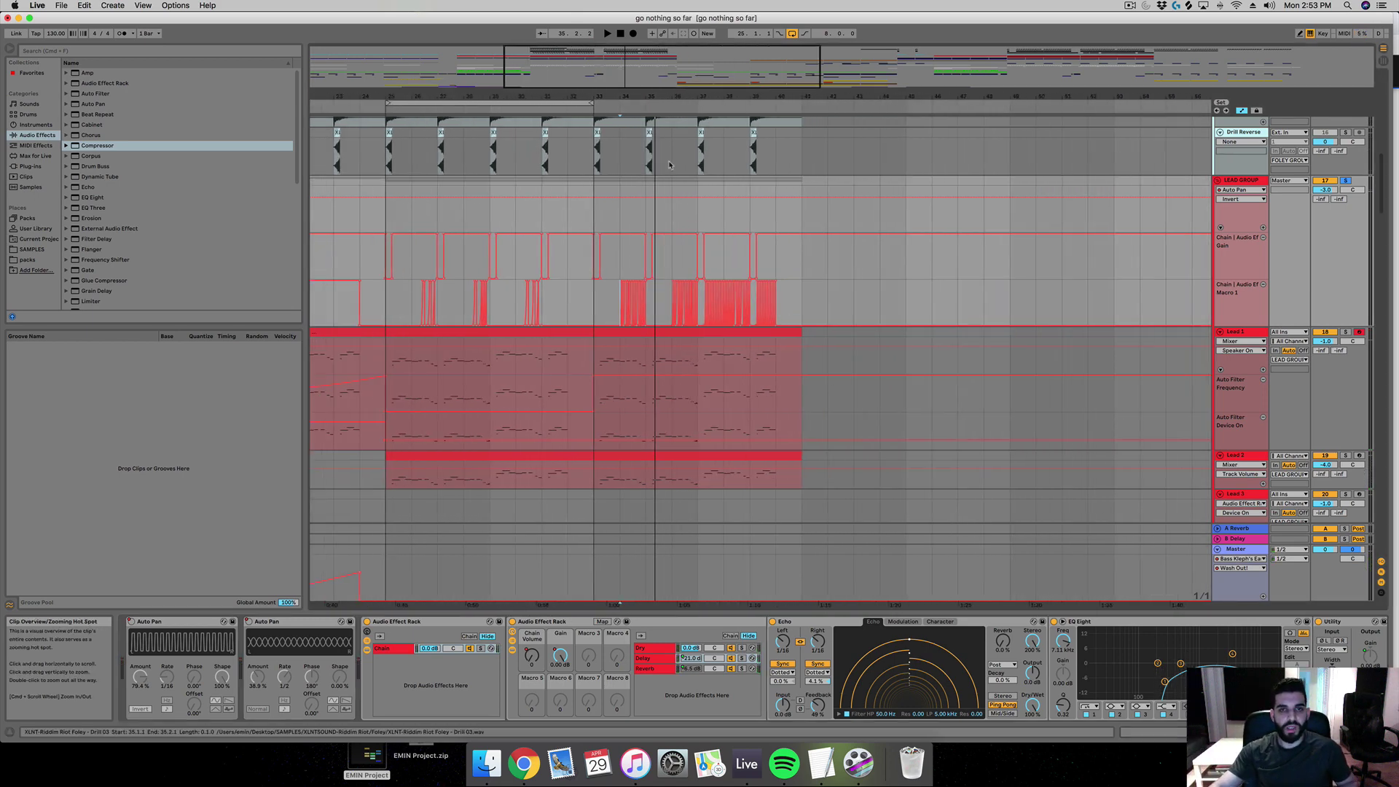
{"action": "left_click", "coordinate": [704, 218]}
{"action": "scroll", "coordinate": [579, 223], "scroll_direction": "down", "scroll_amount": 2}
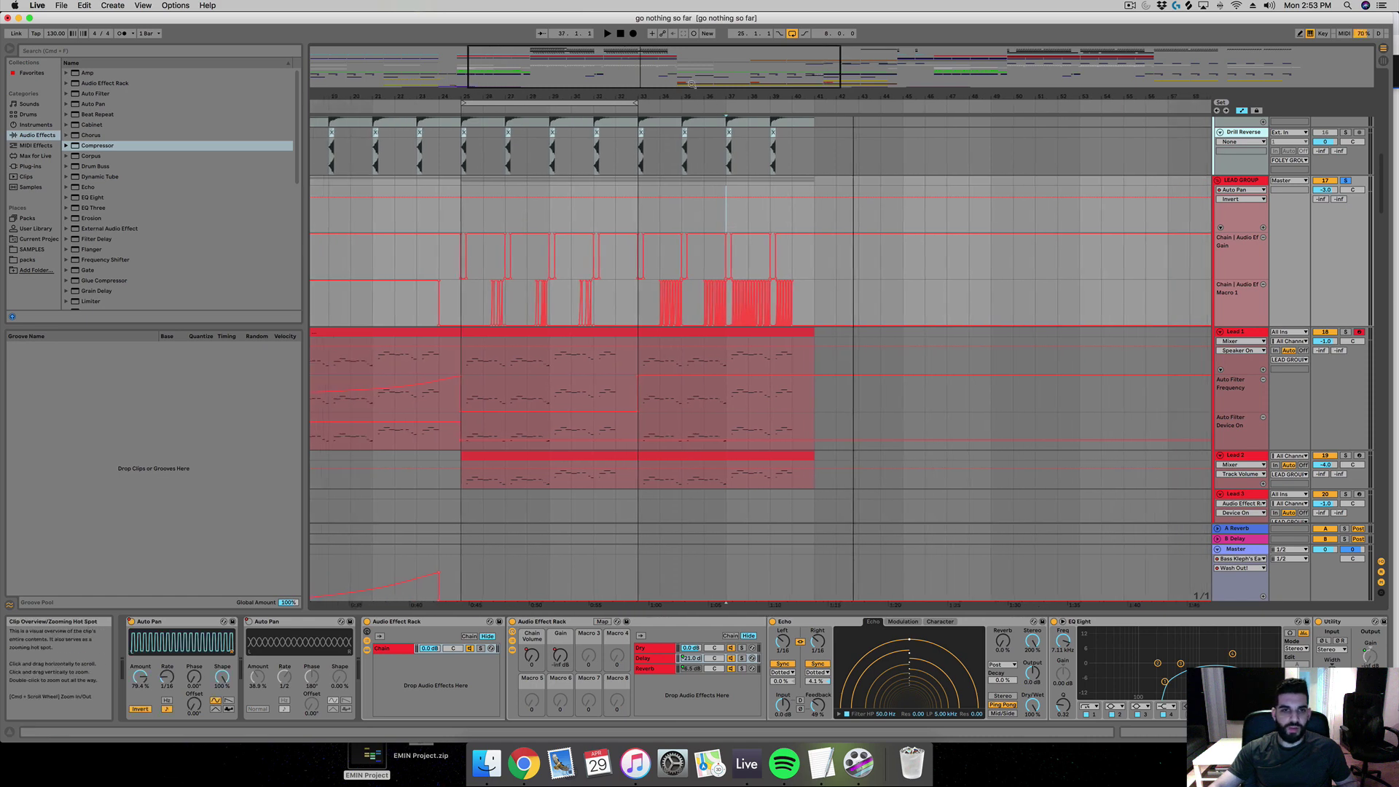
{"action": "left_click", "coordinate": [580, 224]}
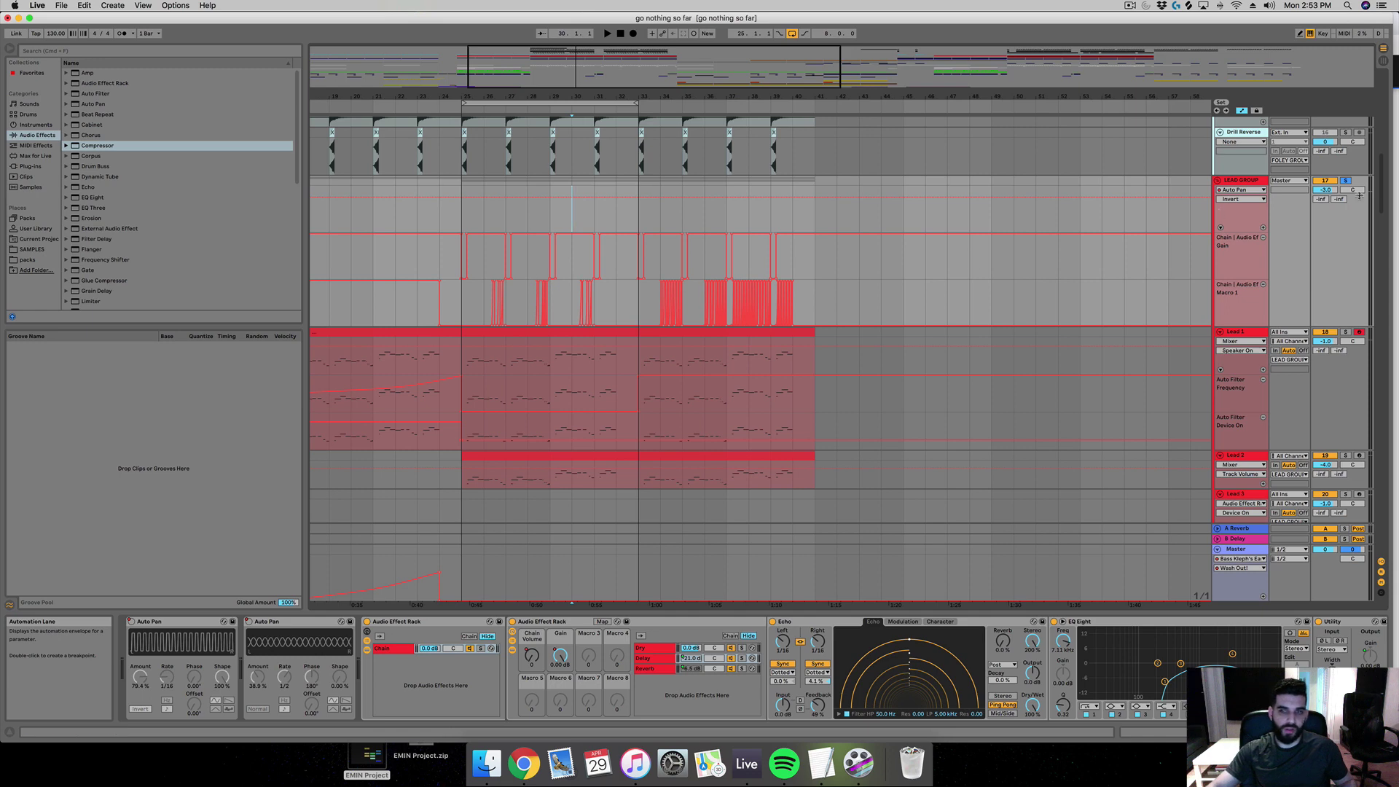
{"action": "left_click_drag", "start_coordinate": [602, 65], "coordinate": [567, 90]}
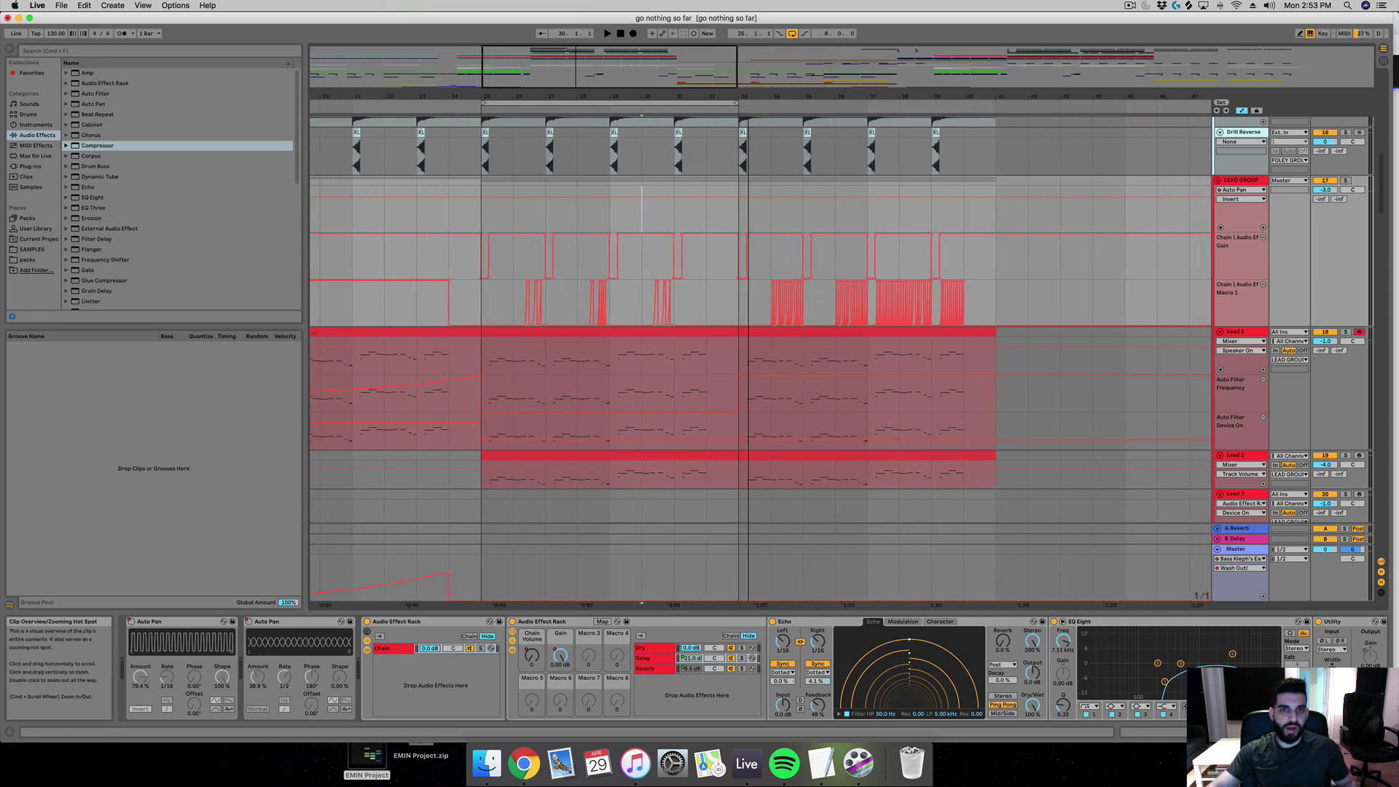